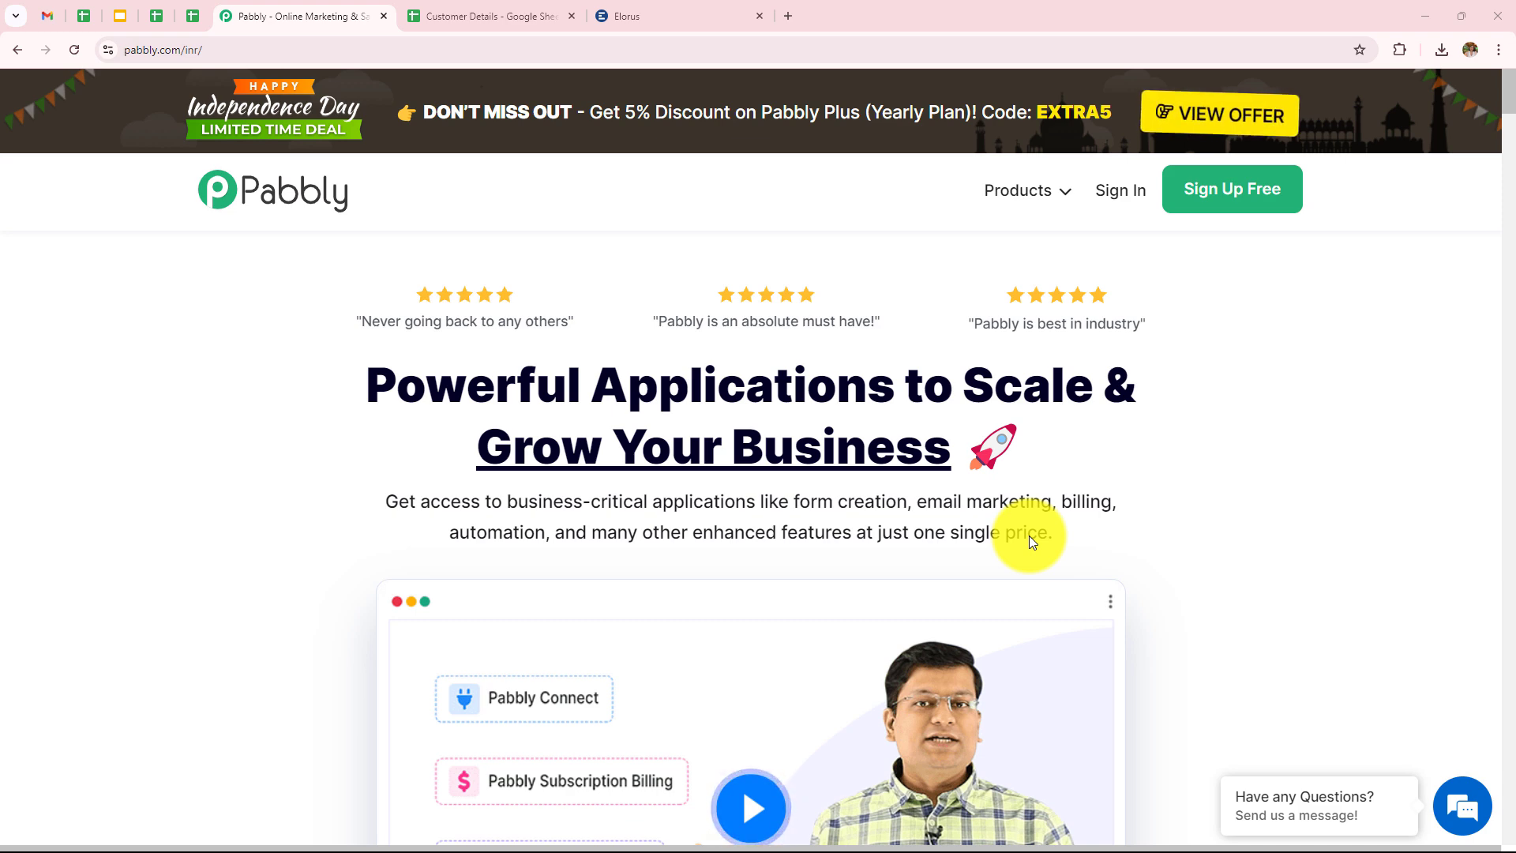
Look over the Customer Details spreadsheet and Elorus tabs, then return to the Pabbly homepage.
left_click(504, 21)
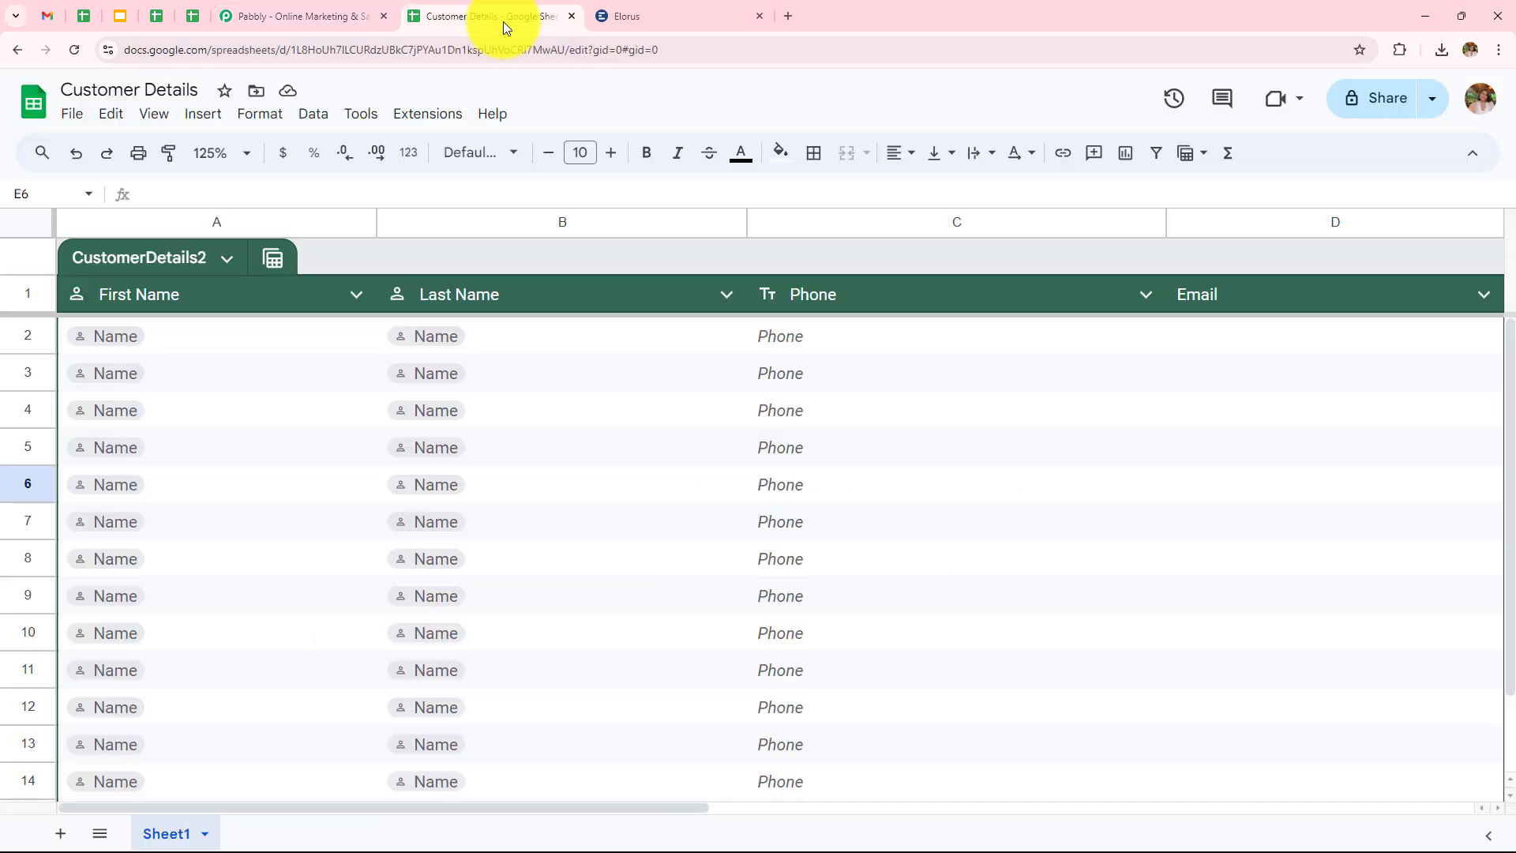
left_click(693, 21)
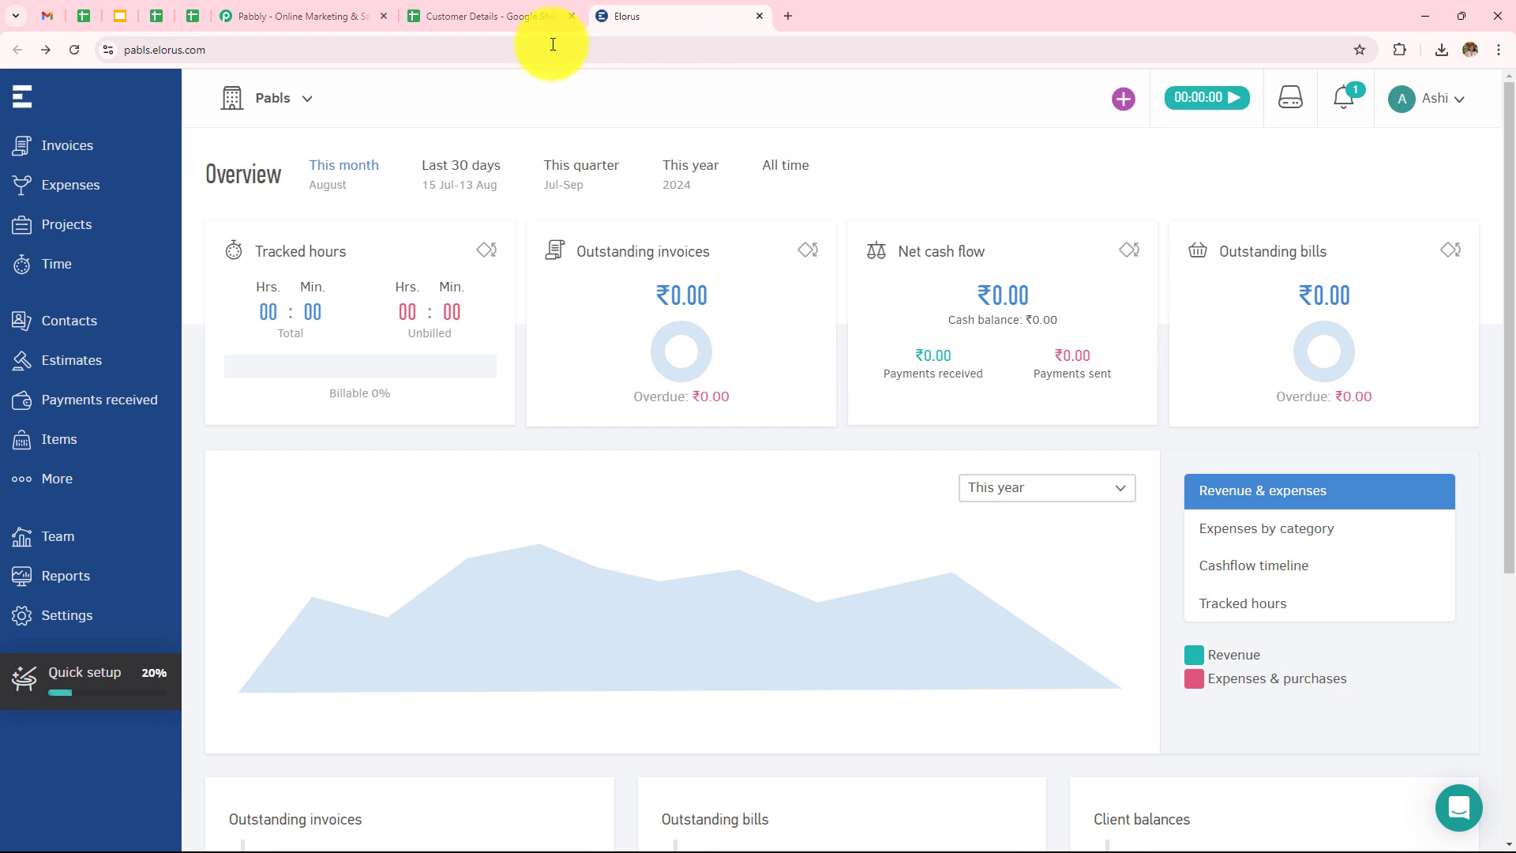
left_click(336, 22)
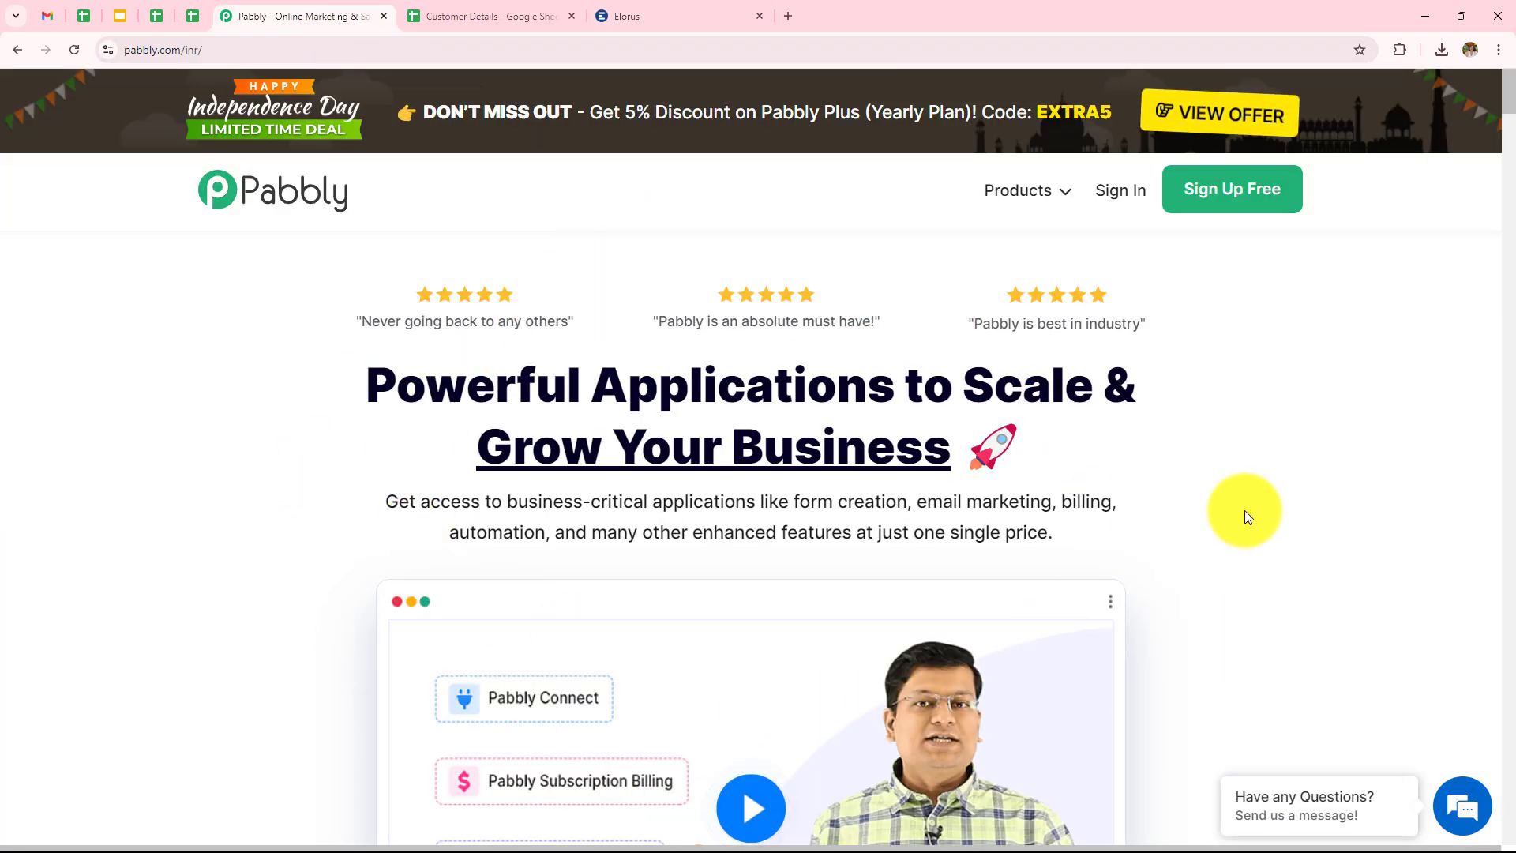
left_click(249, 57)
key("ctrl+a")
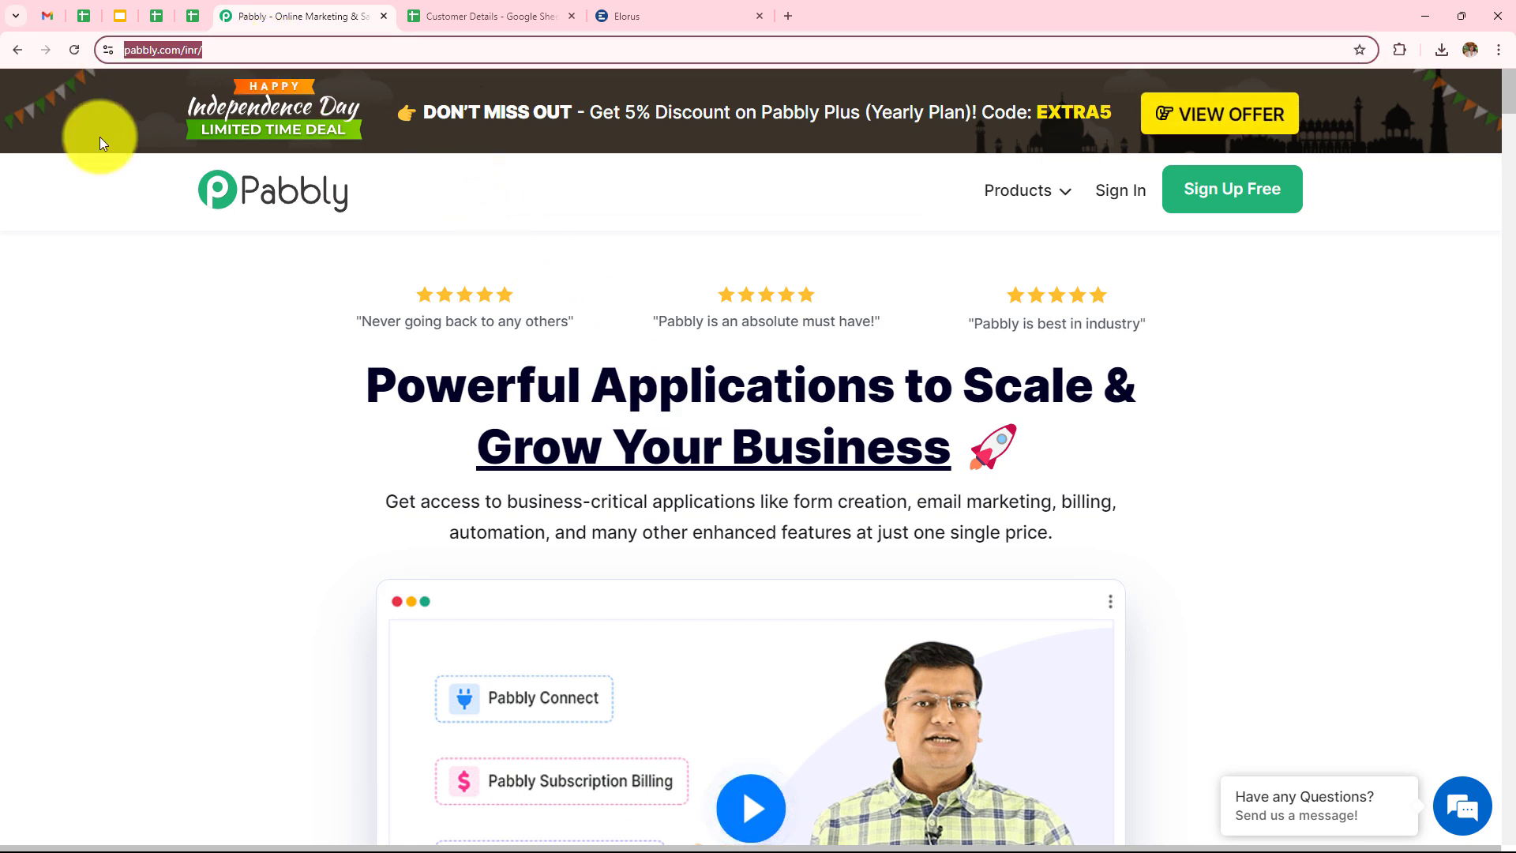
left_click(295, 362)
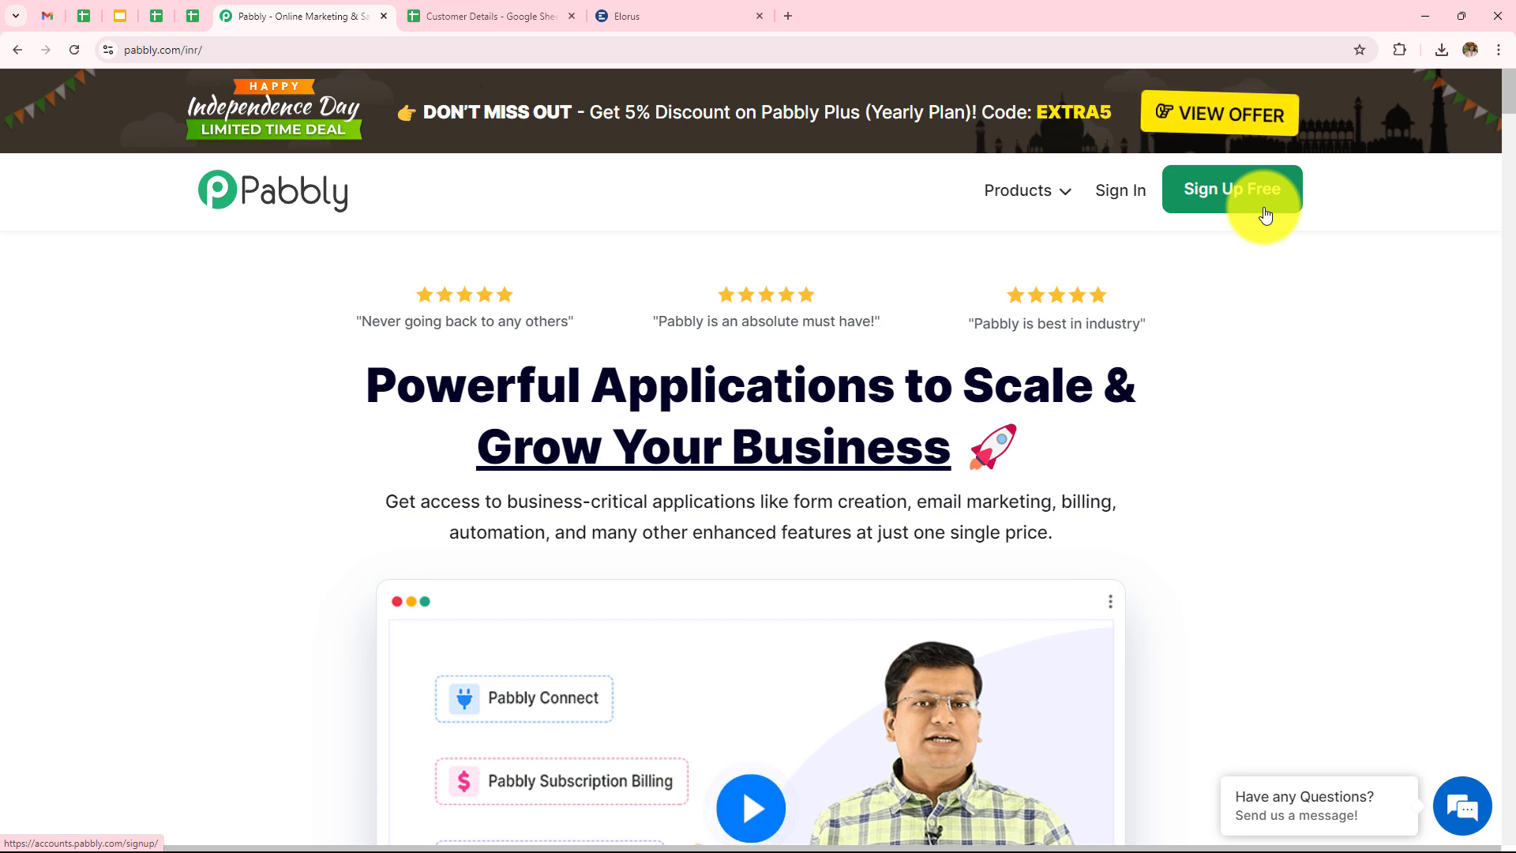
Sign in and open Pabbly Connect, browsing the dashboard and dismissing the Create Folder dialog.
left_click(1125, 186)
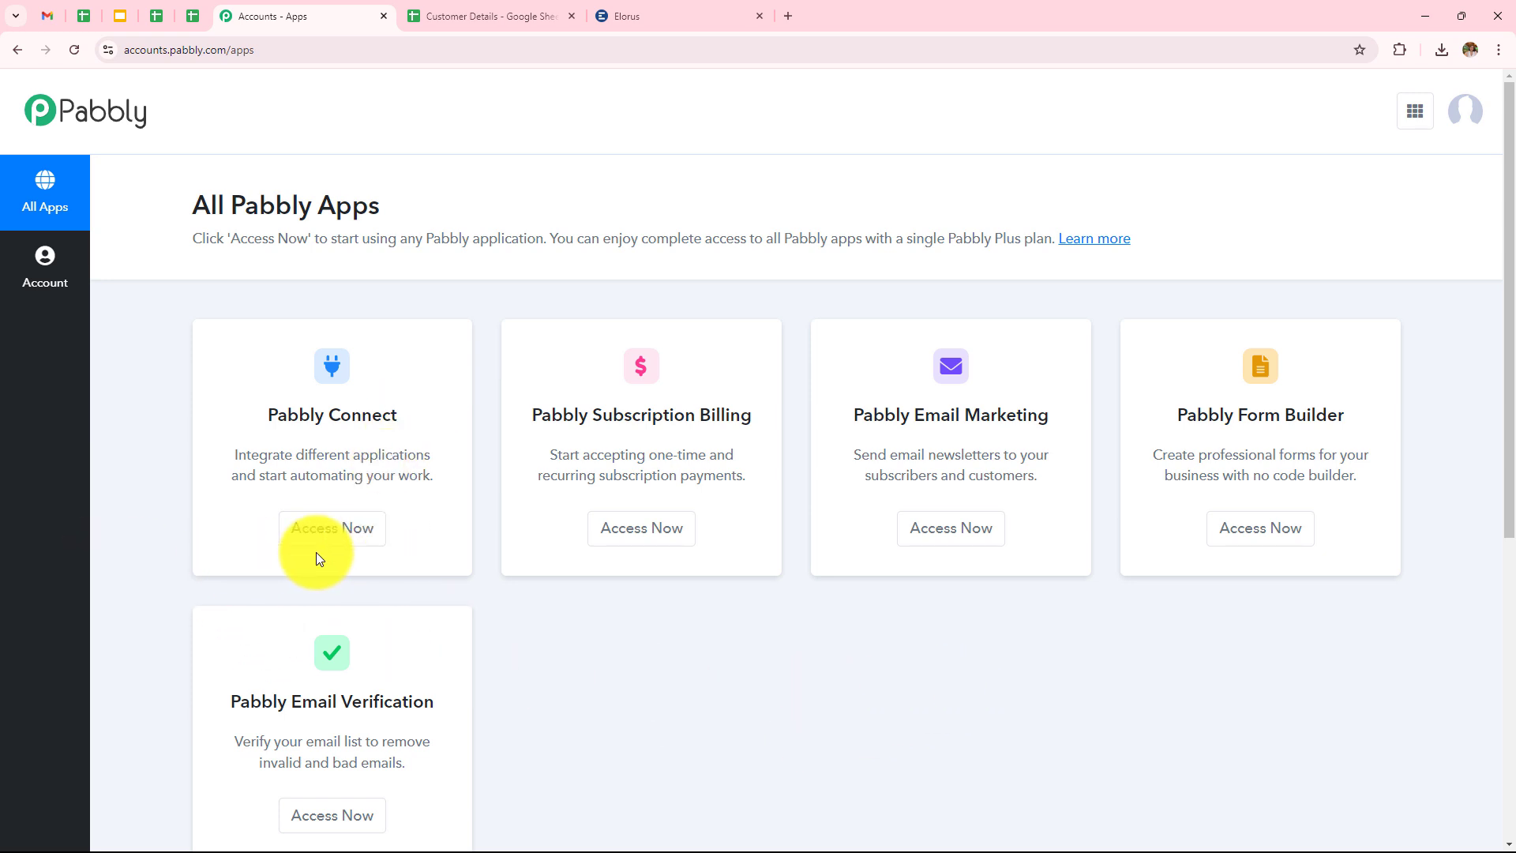
left_click(343, 543)
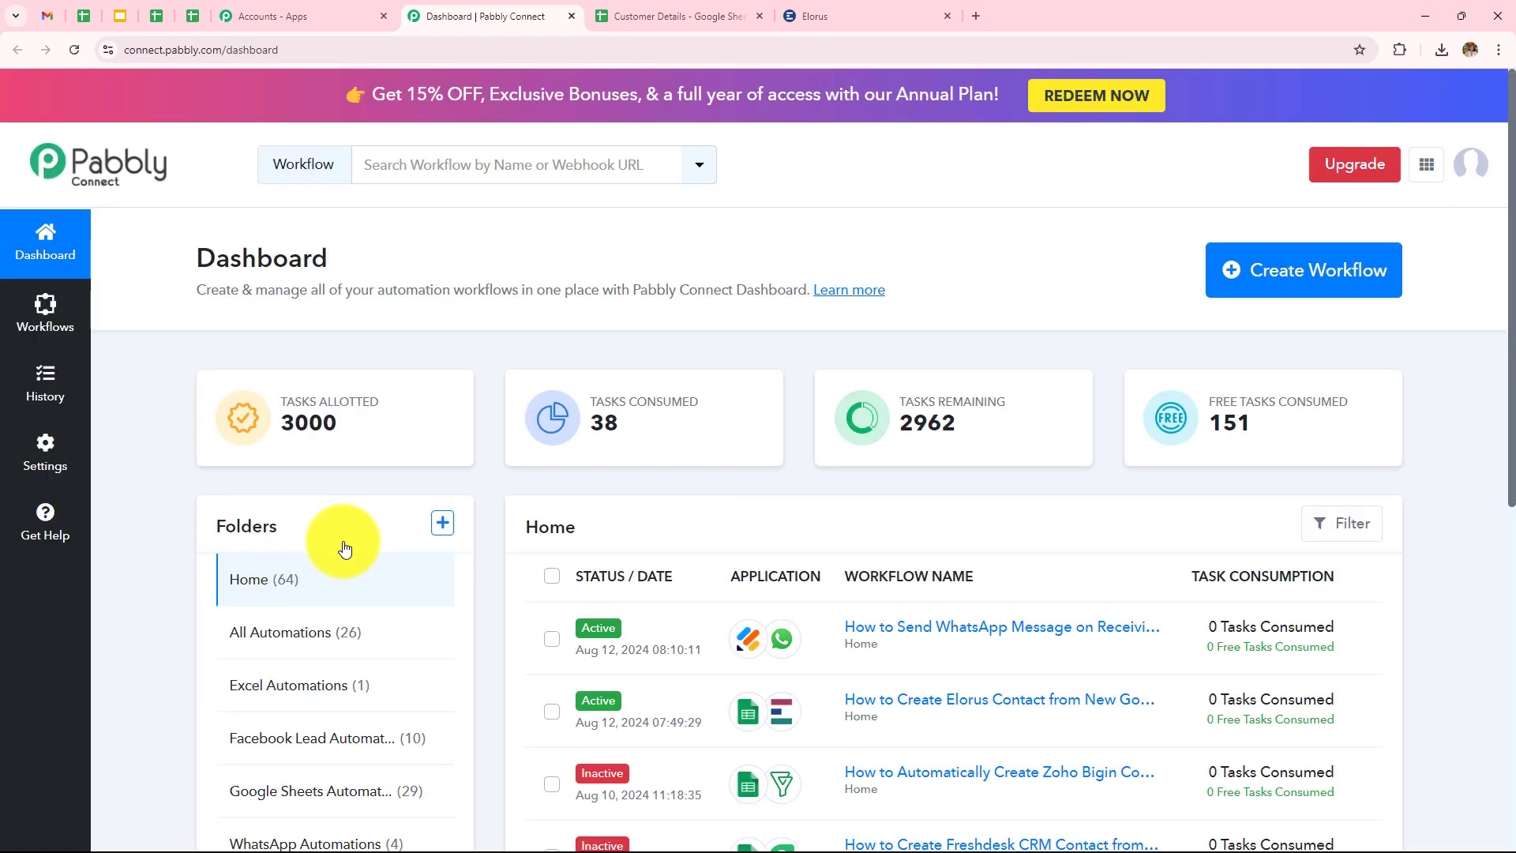
scroll(344, 547, "down", 7)
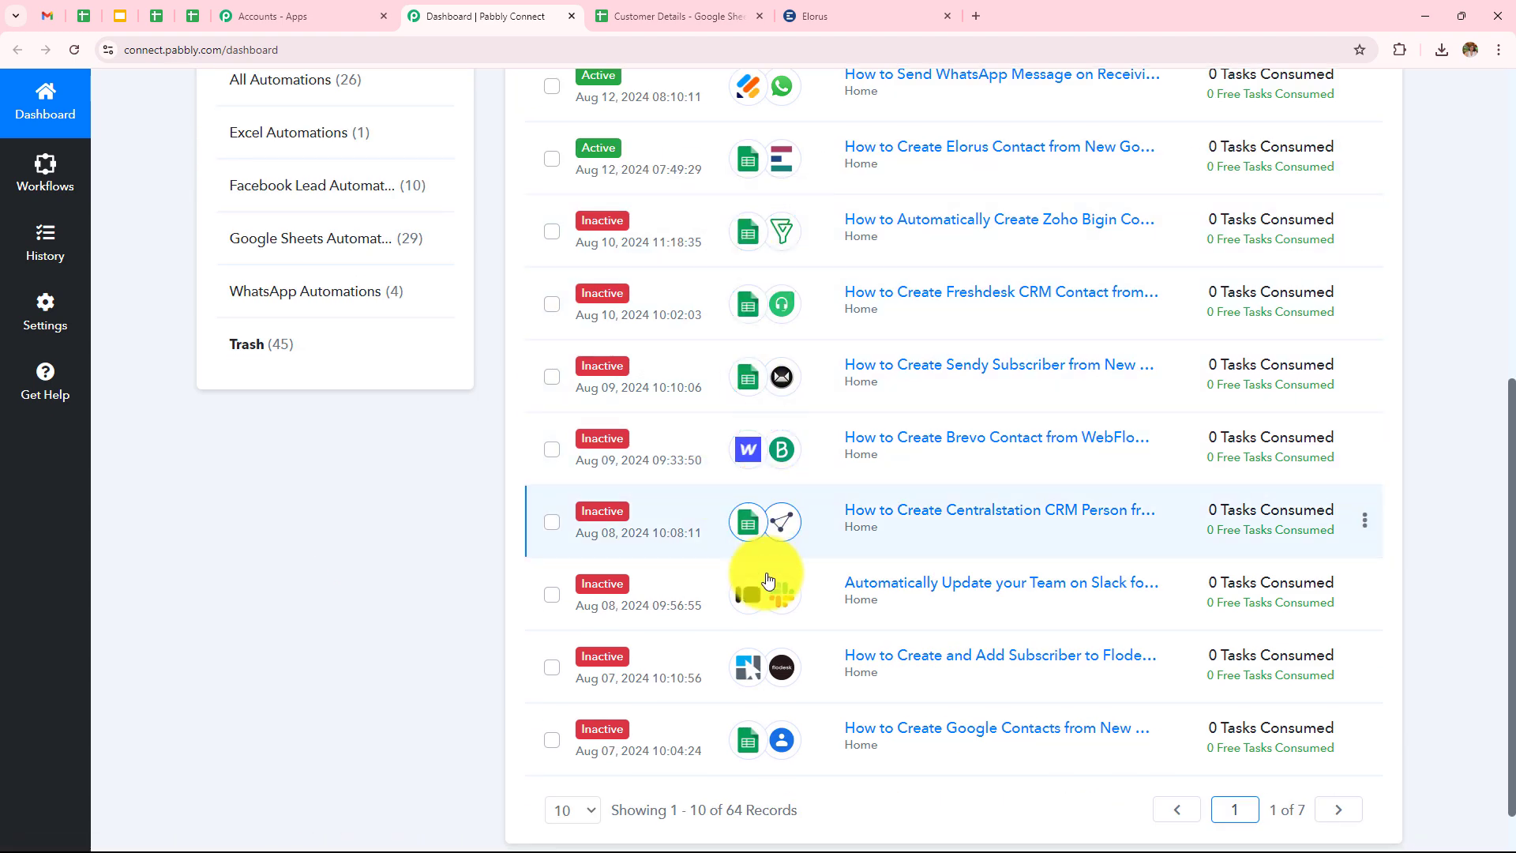
scroll(772, 632, "up", 4)
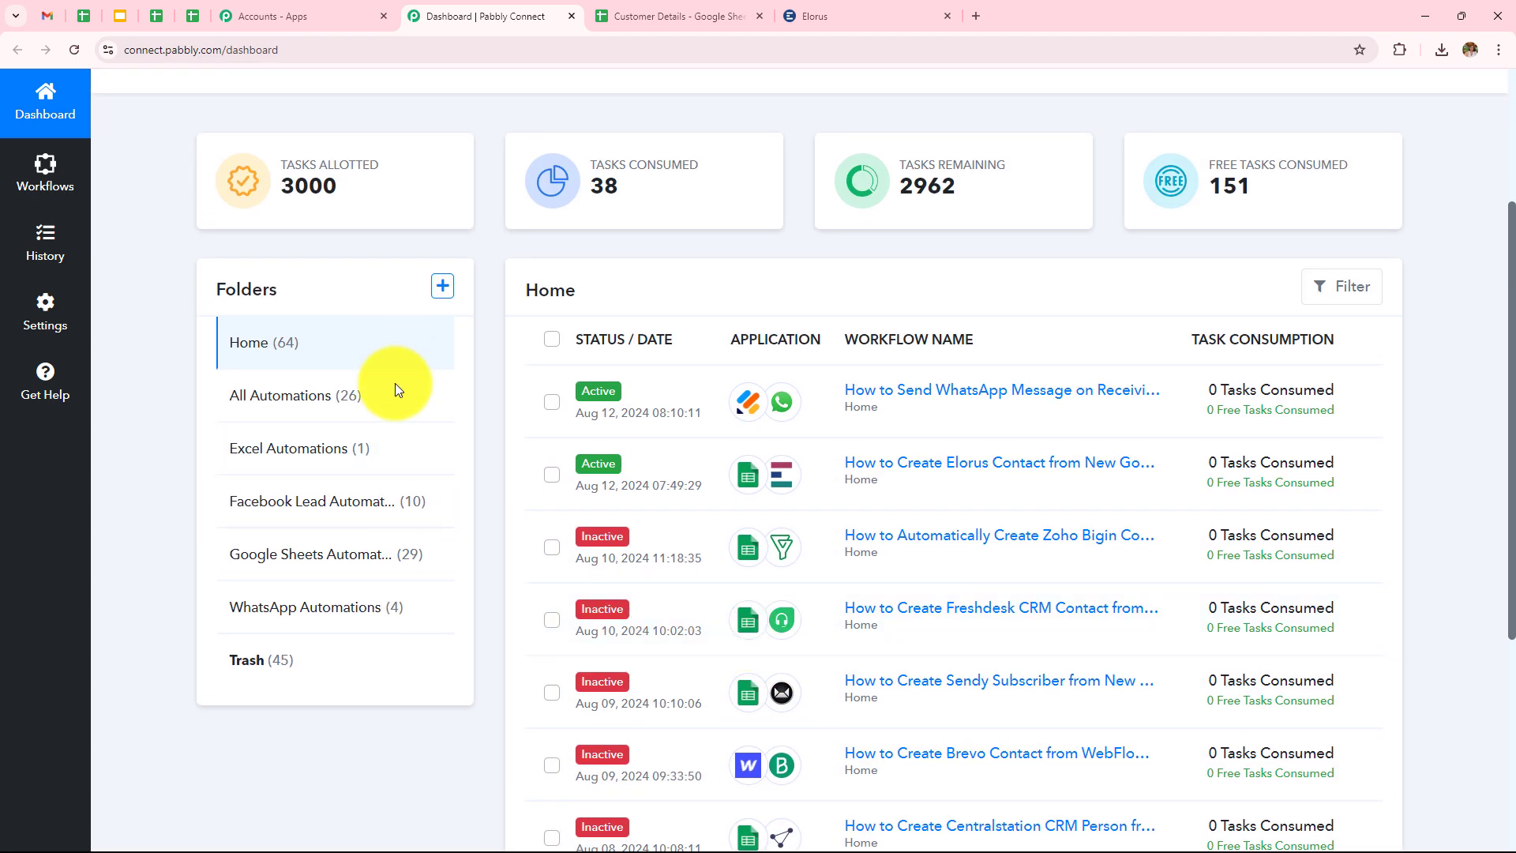
scroll(840, 553, "up", 3)
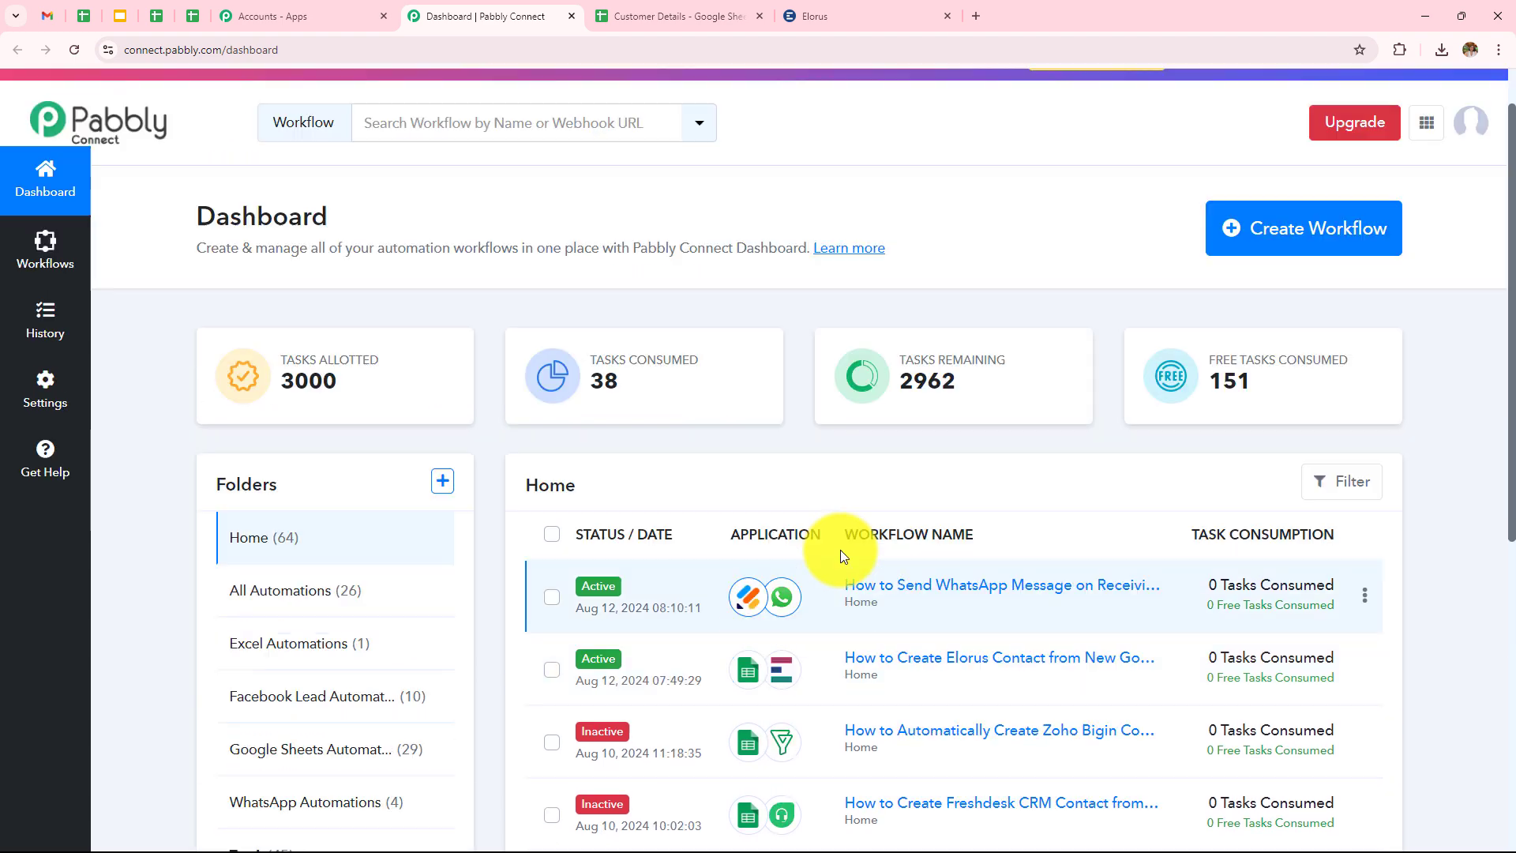
scroll(840, 556, "up", 1)
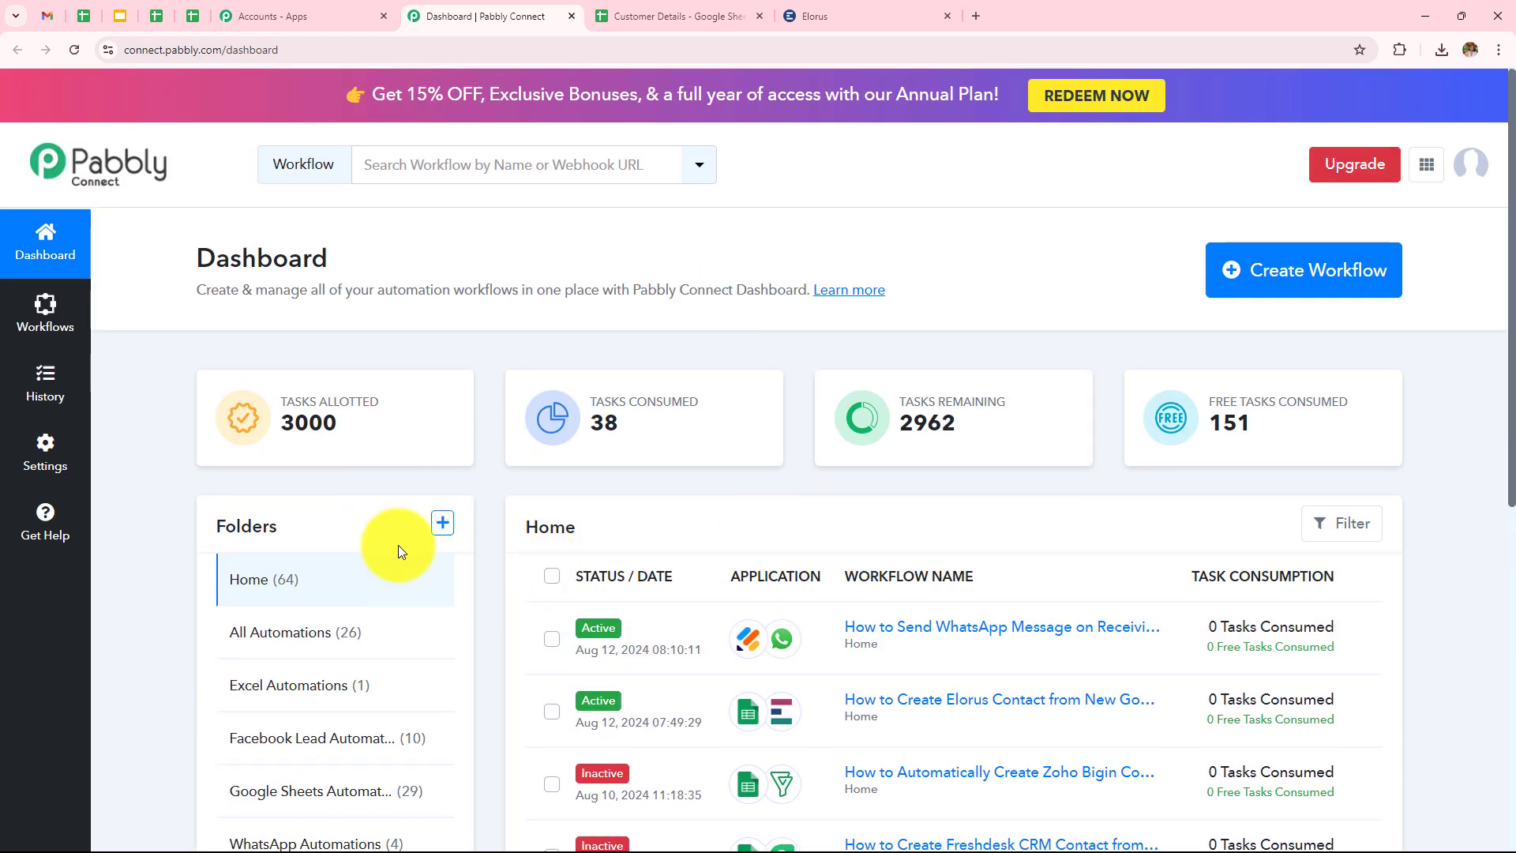
left_click(445, 525)
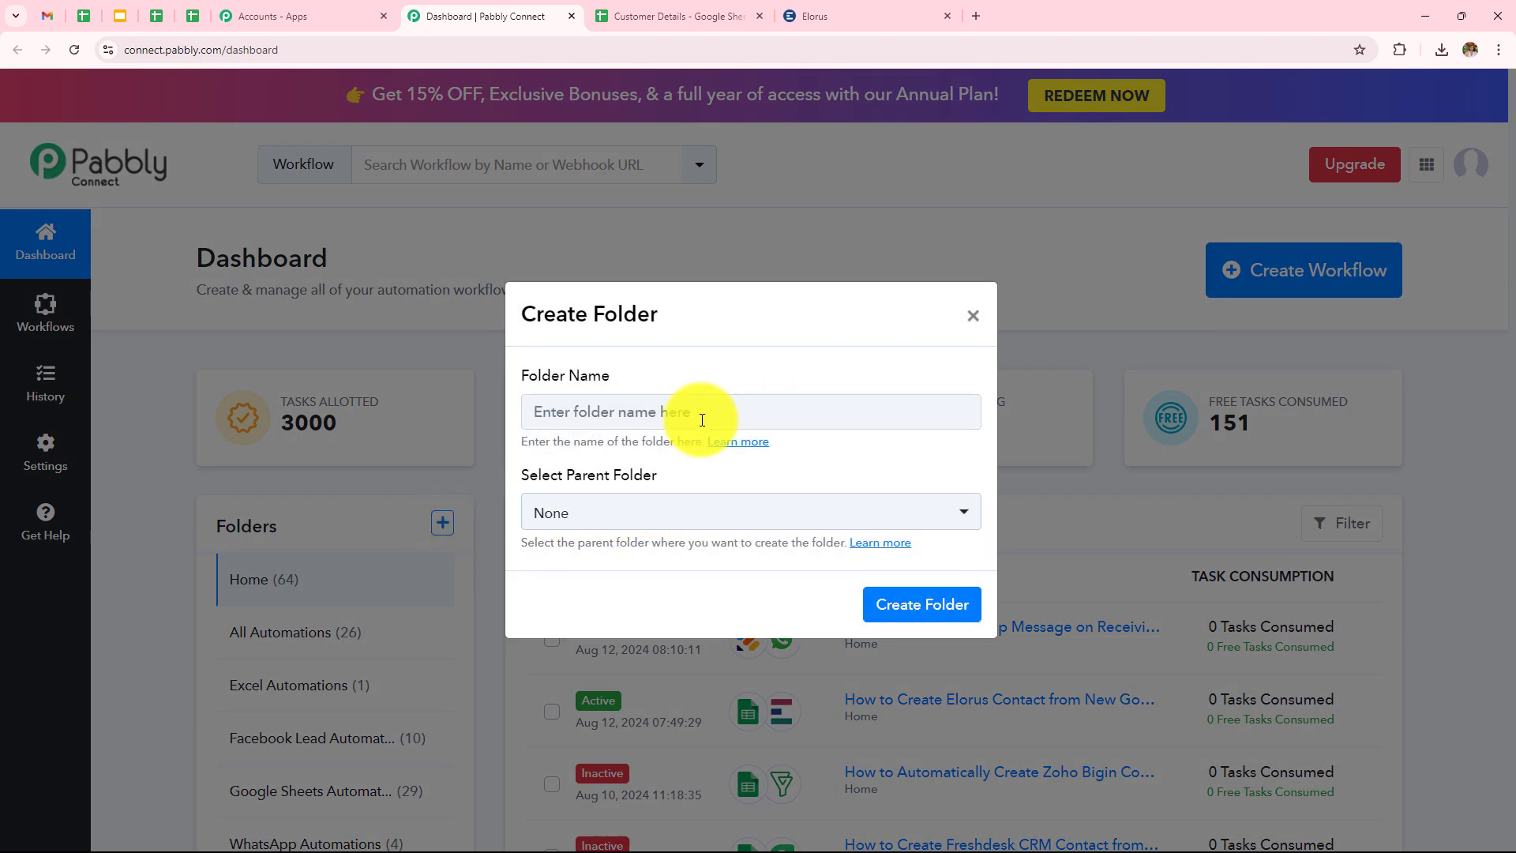
left_click(973, 316)
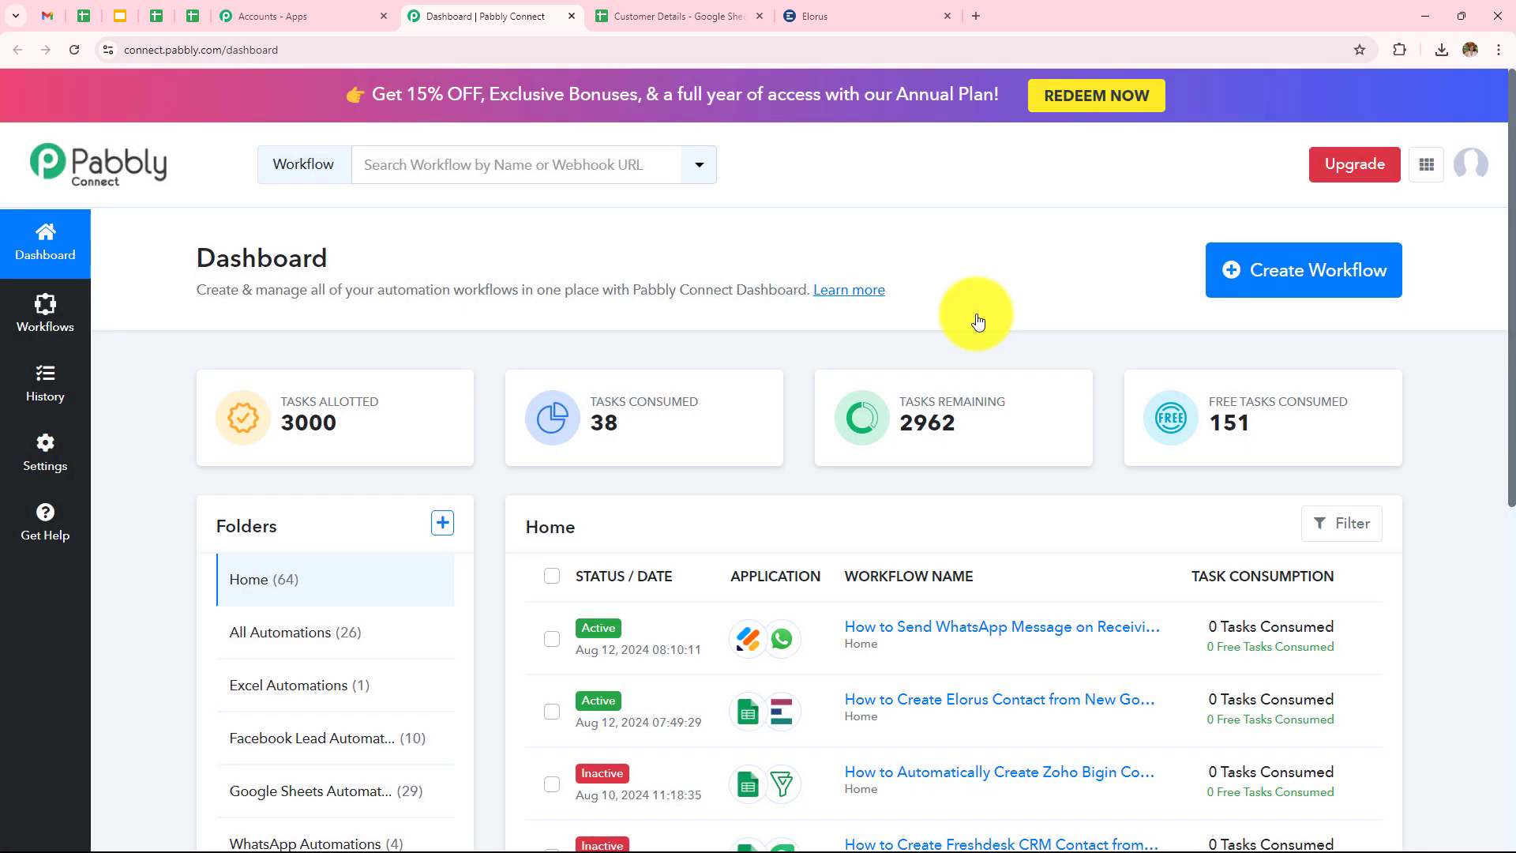
Create the workflow 'How to Create Elorus Contact from New Google Sheets Tables Row' in Google Sheets Automations.
left_click(1326, 280)
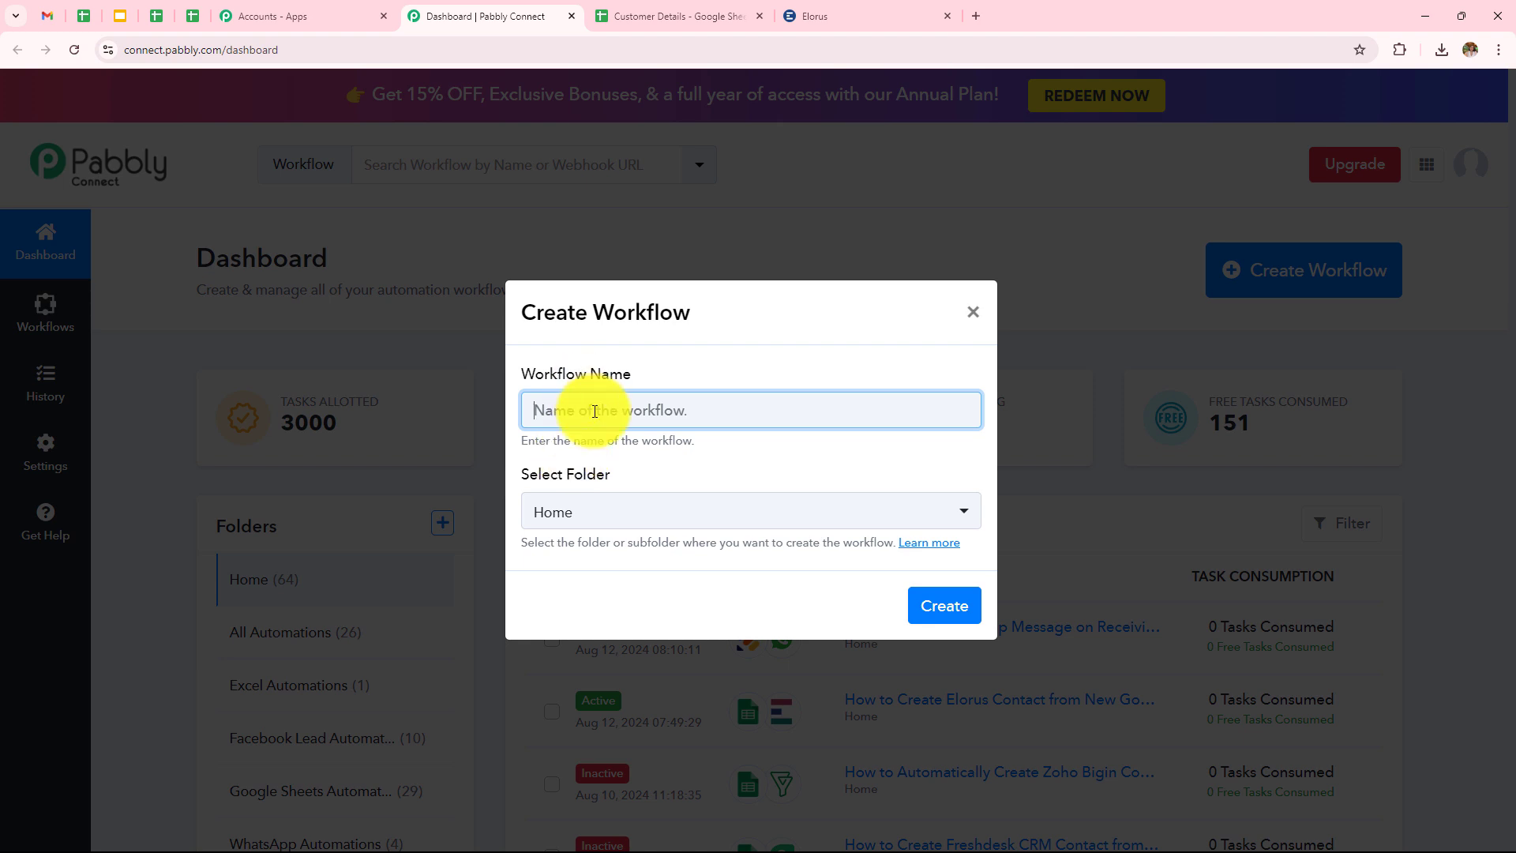
type("How to Create Elorus Contact from New Google Sheets Tables Row")
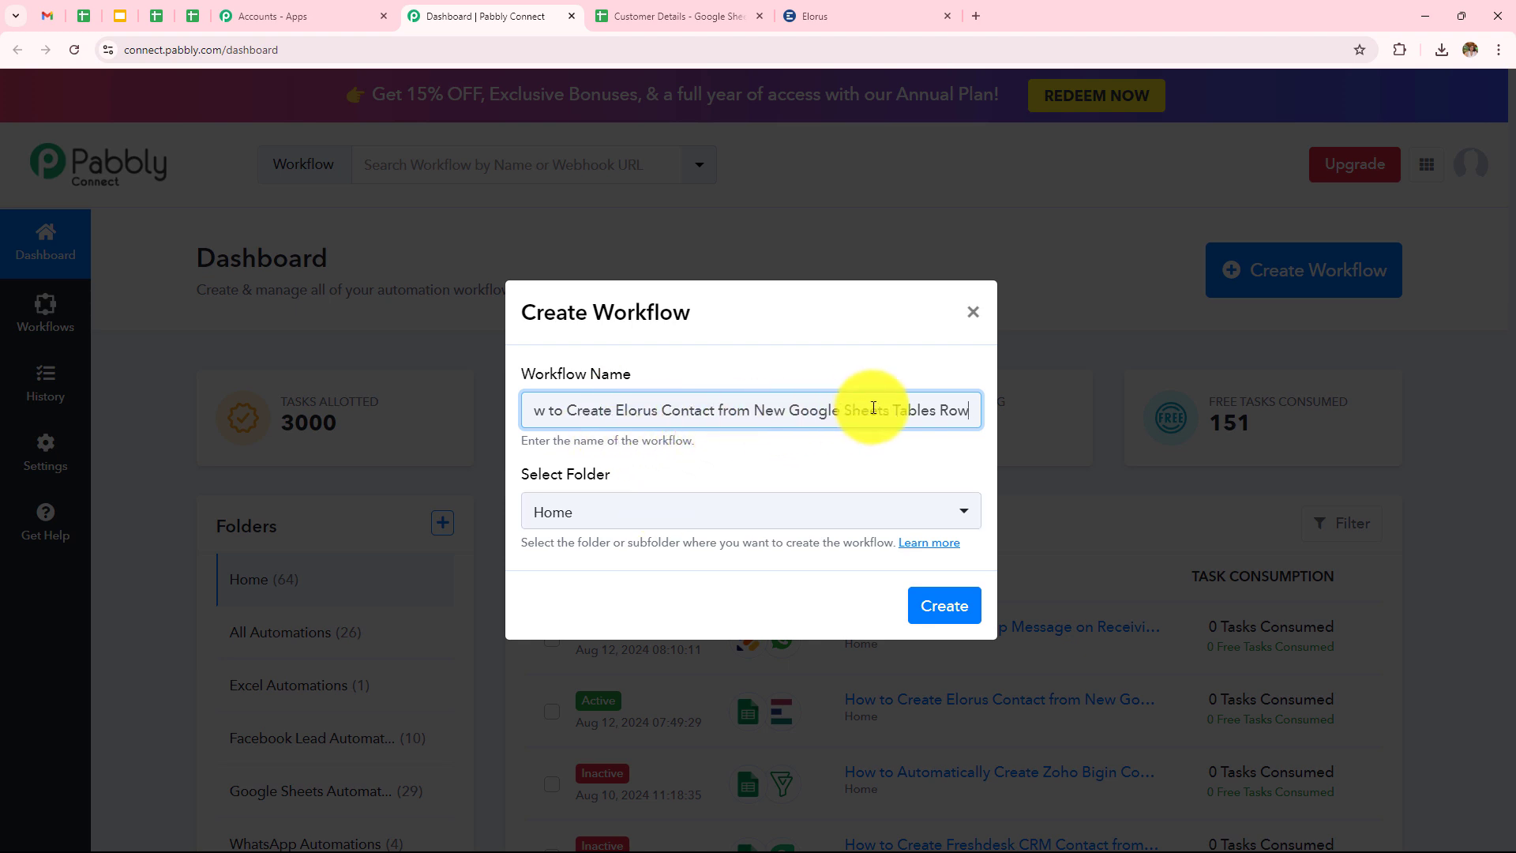
left_click(585, 514)
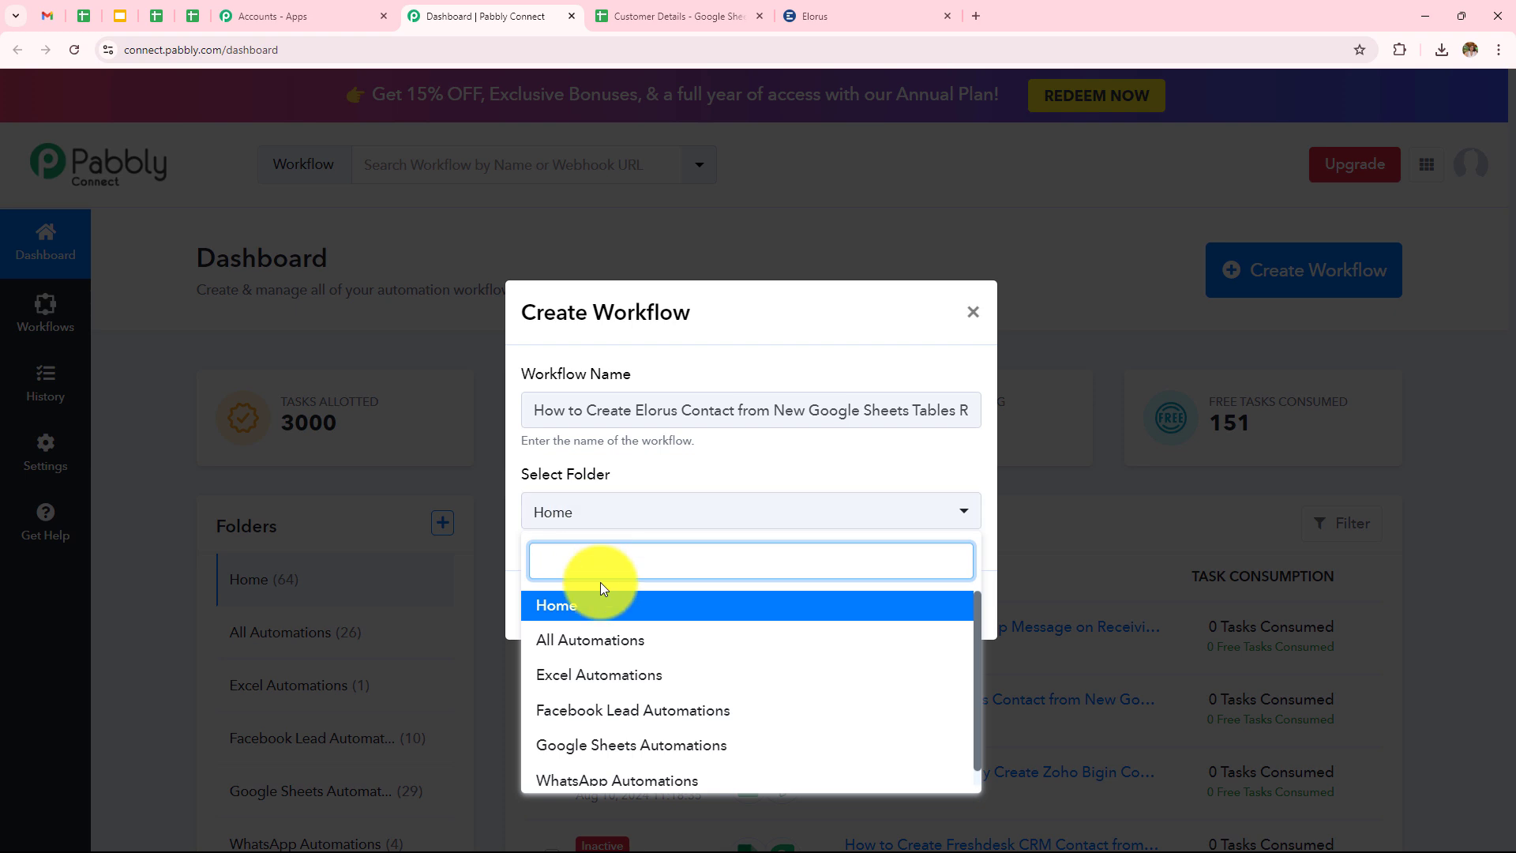
scroll(686, 679, "down", 1)
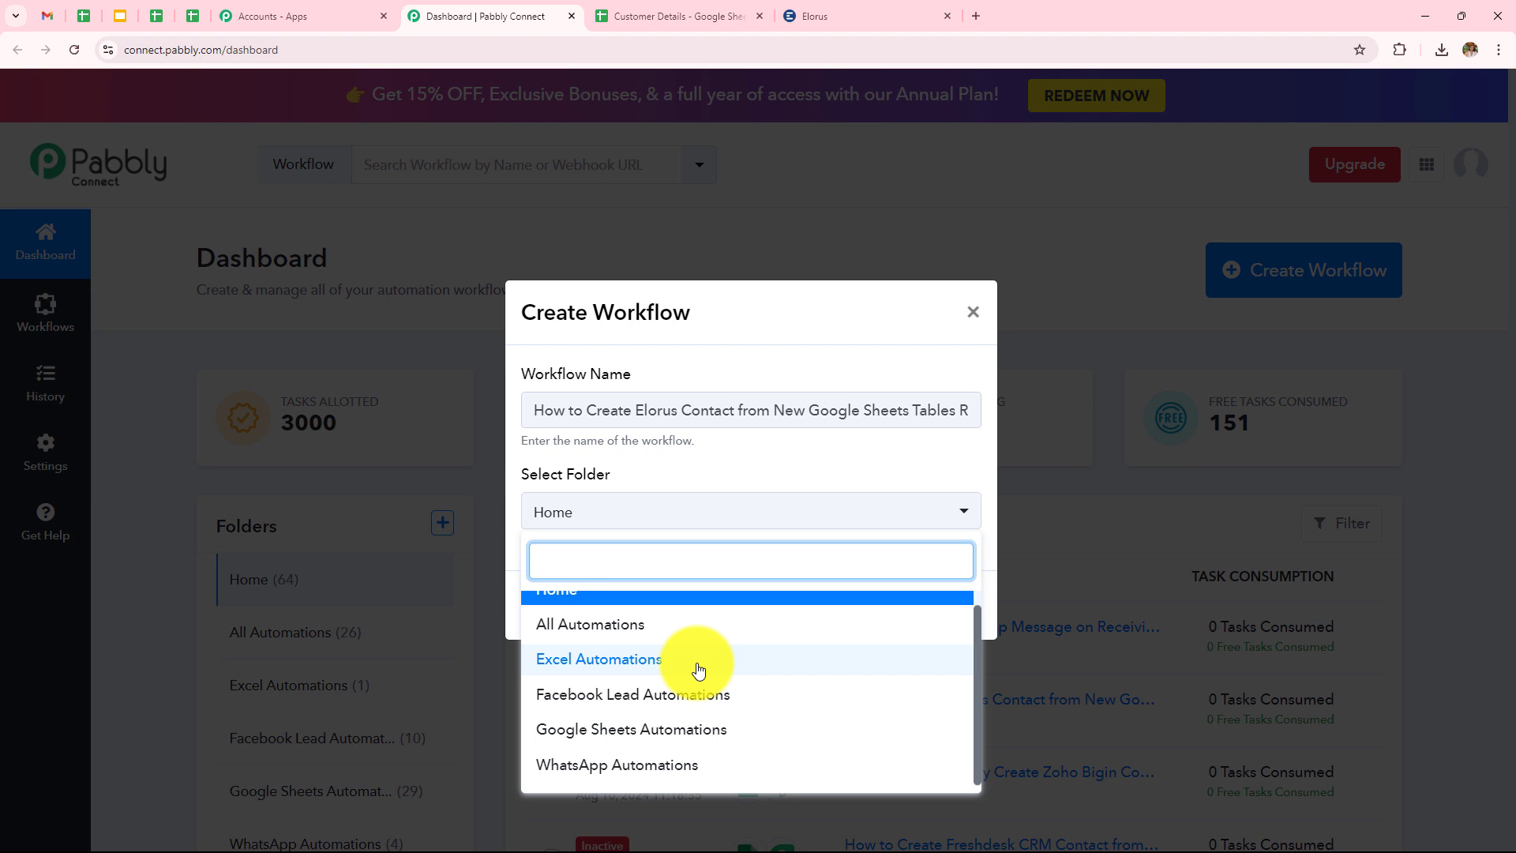
left_click(631, 728)
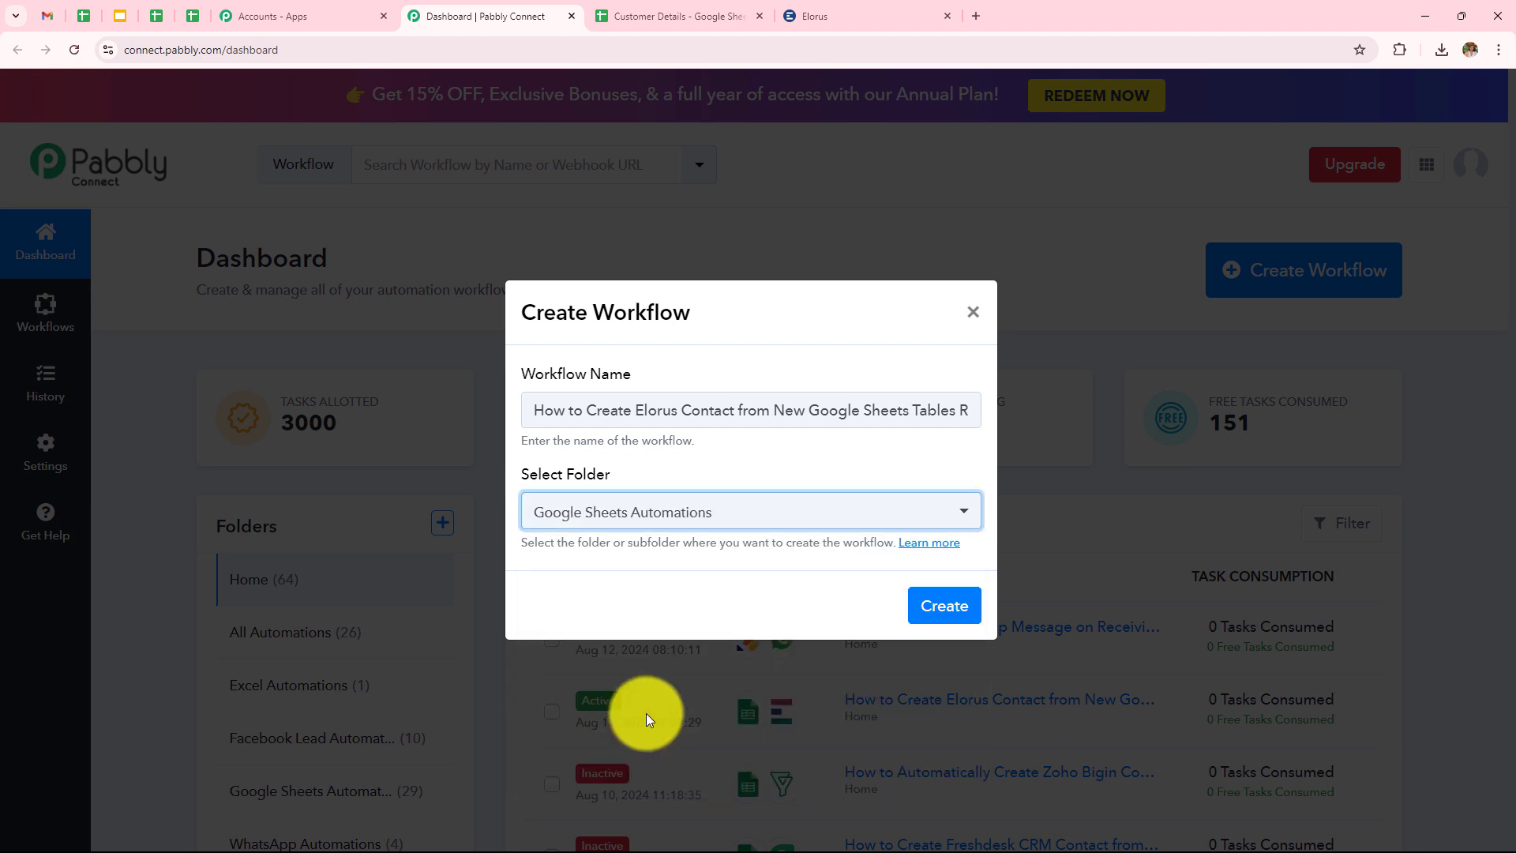
left_click(936, 608)
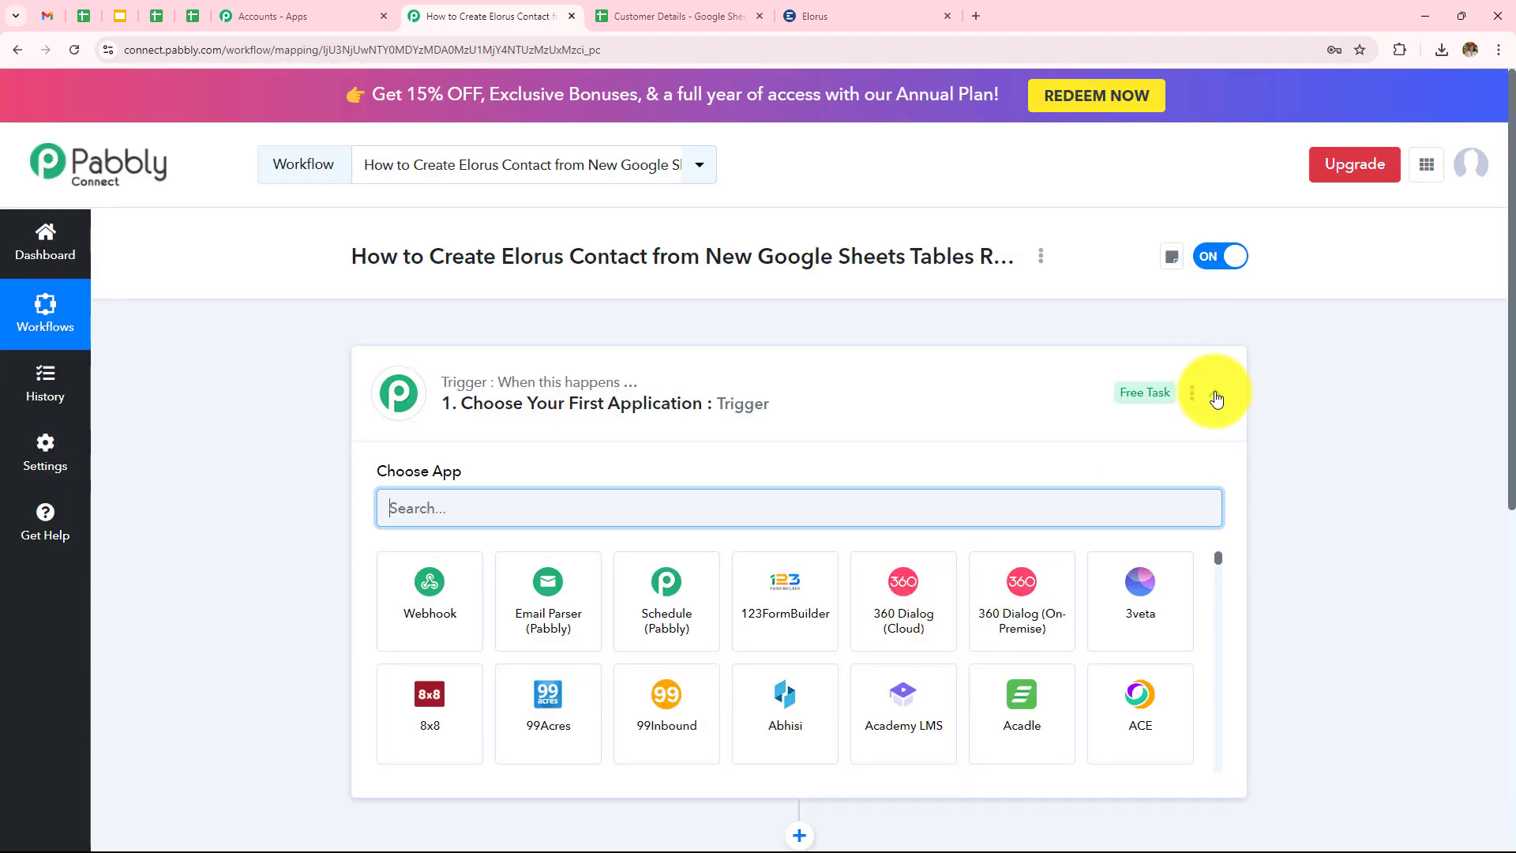
Collapse the Choose App panel on the workflow's trigger card.
left_click(1214, 394)
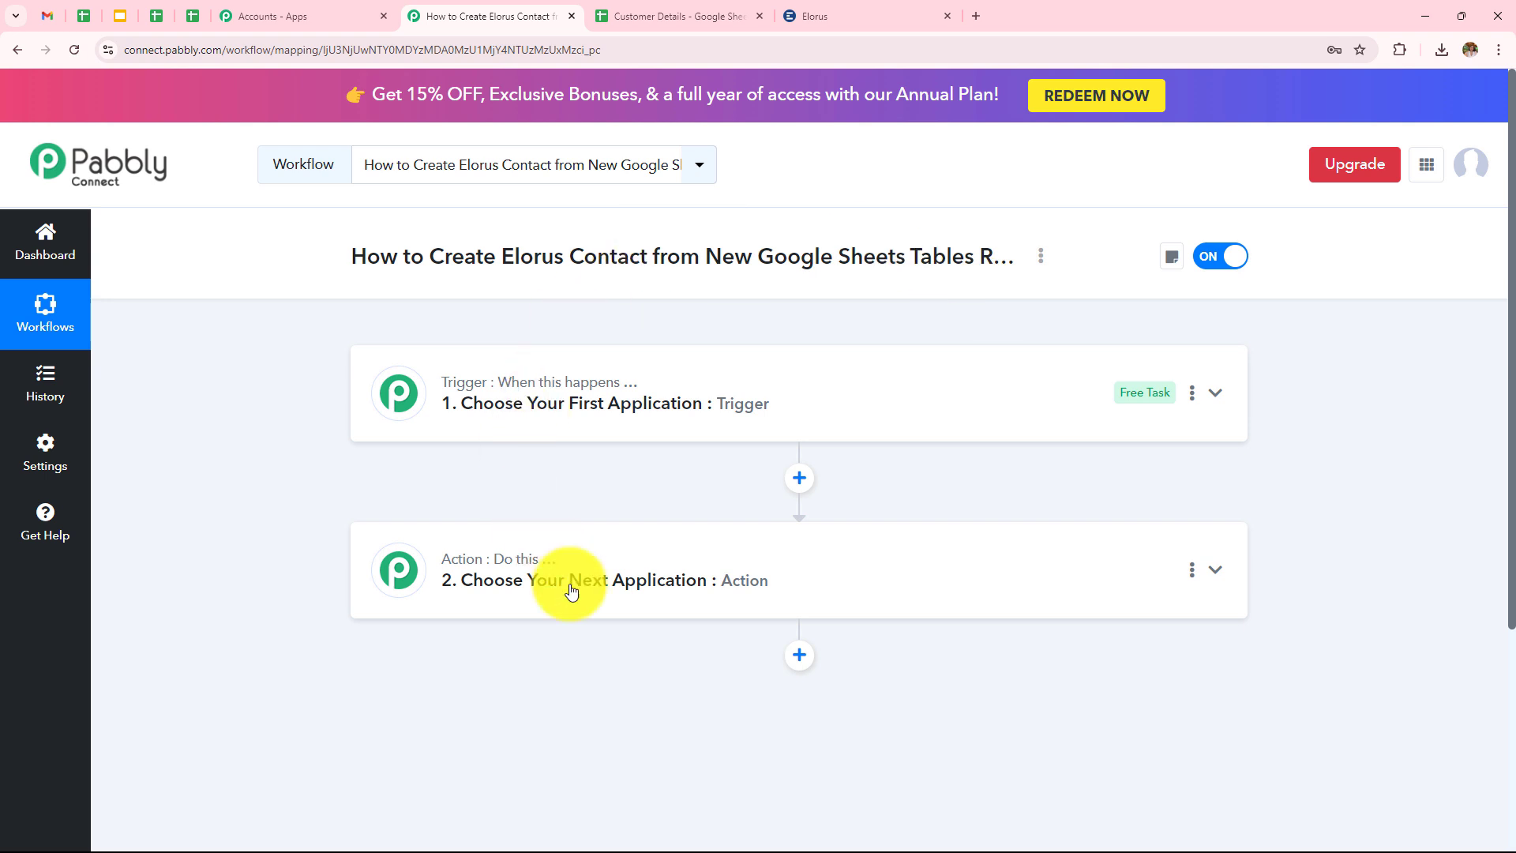
Set the trigger app to Google Sheets with the New or Updated Spreadsheet Row event.
left_click(726, 410)
left_click(746, 515)
type("G")
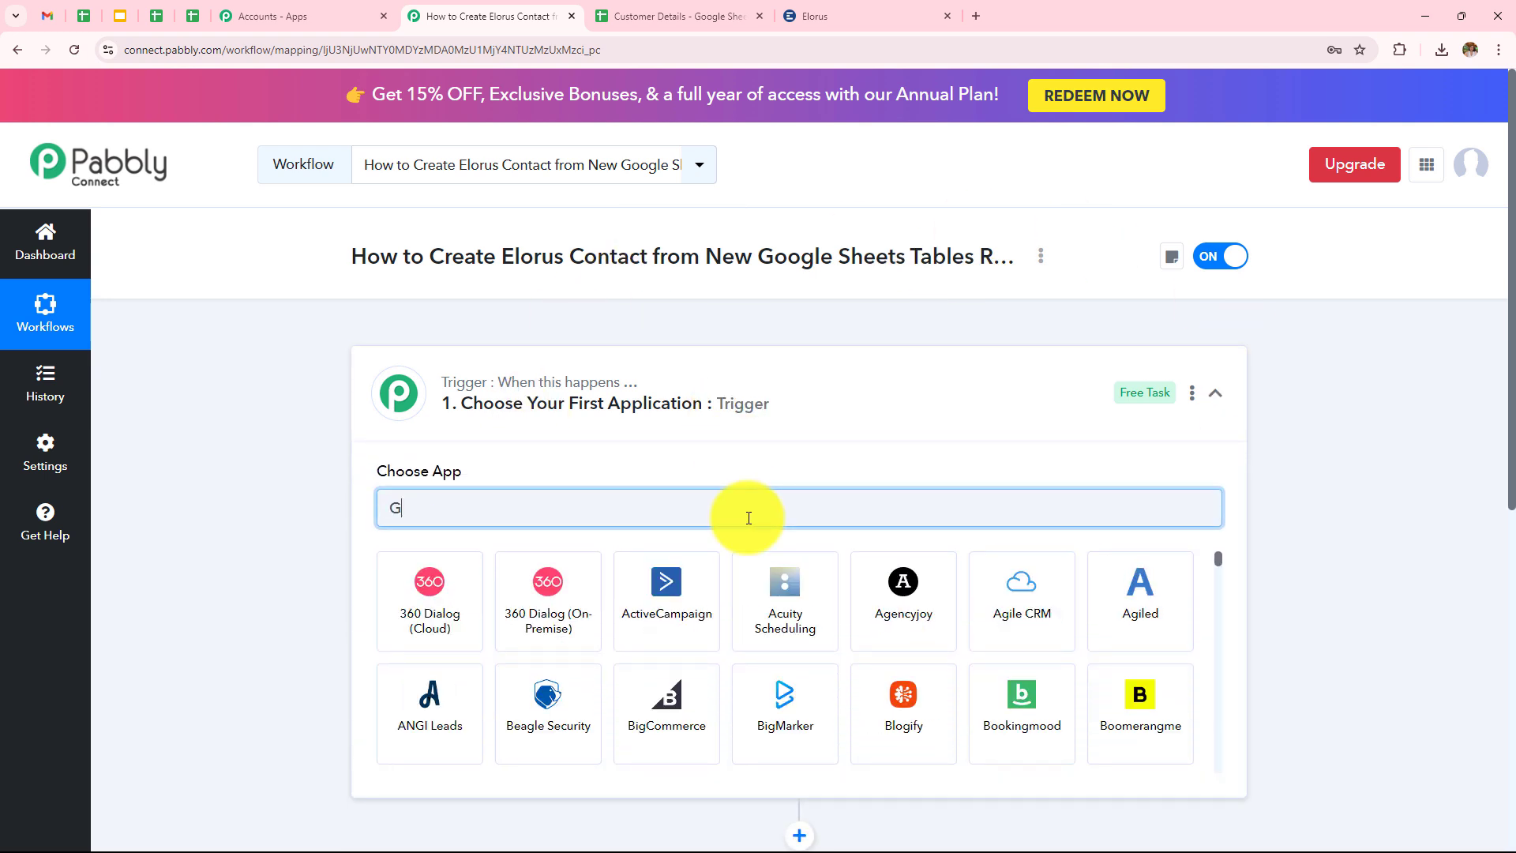
type("oogl")
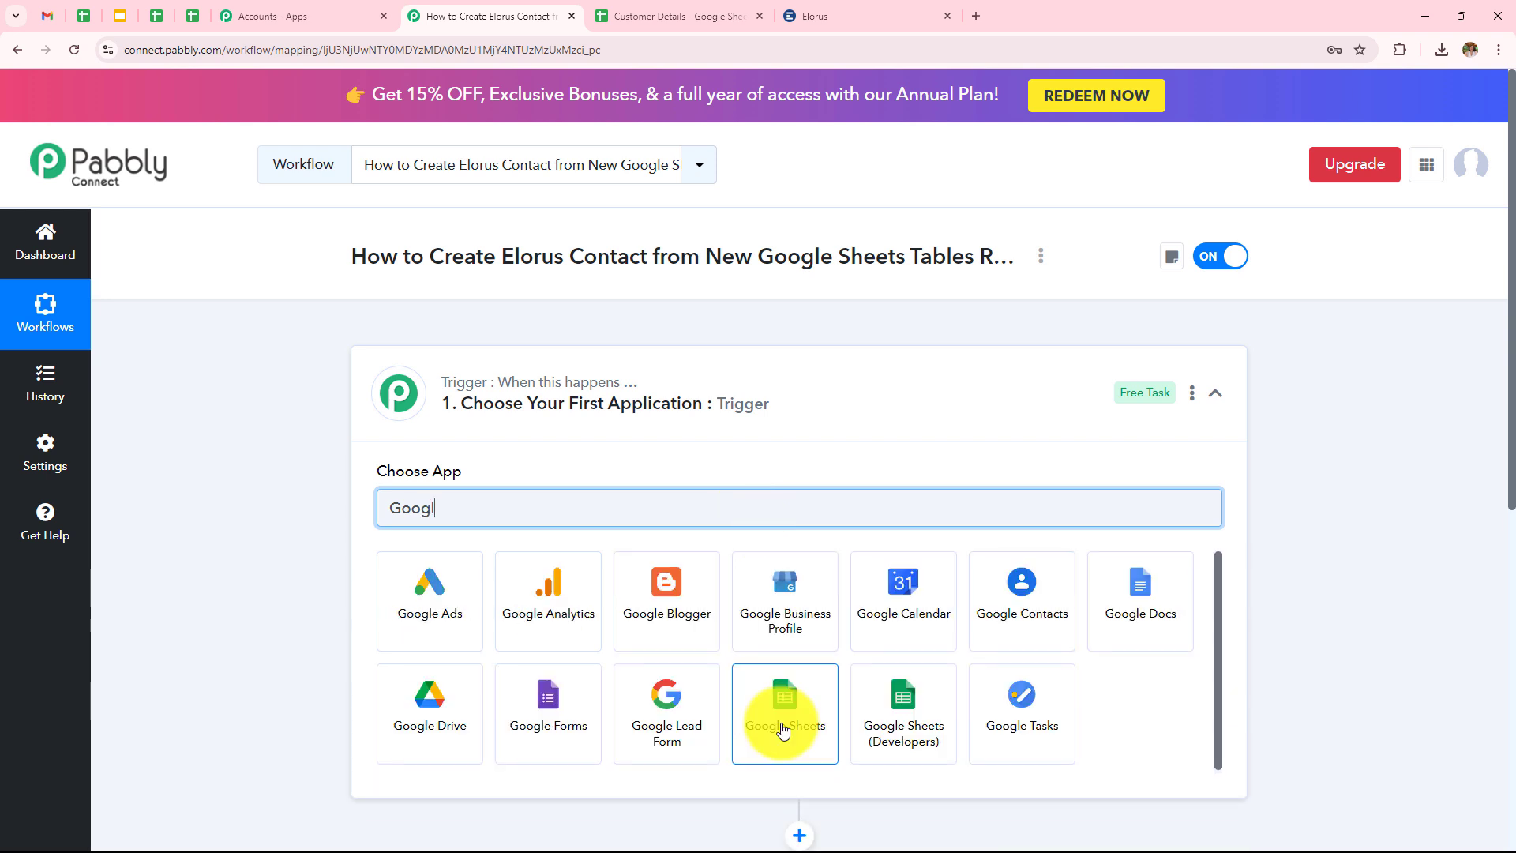
left_click(778, 727)
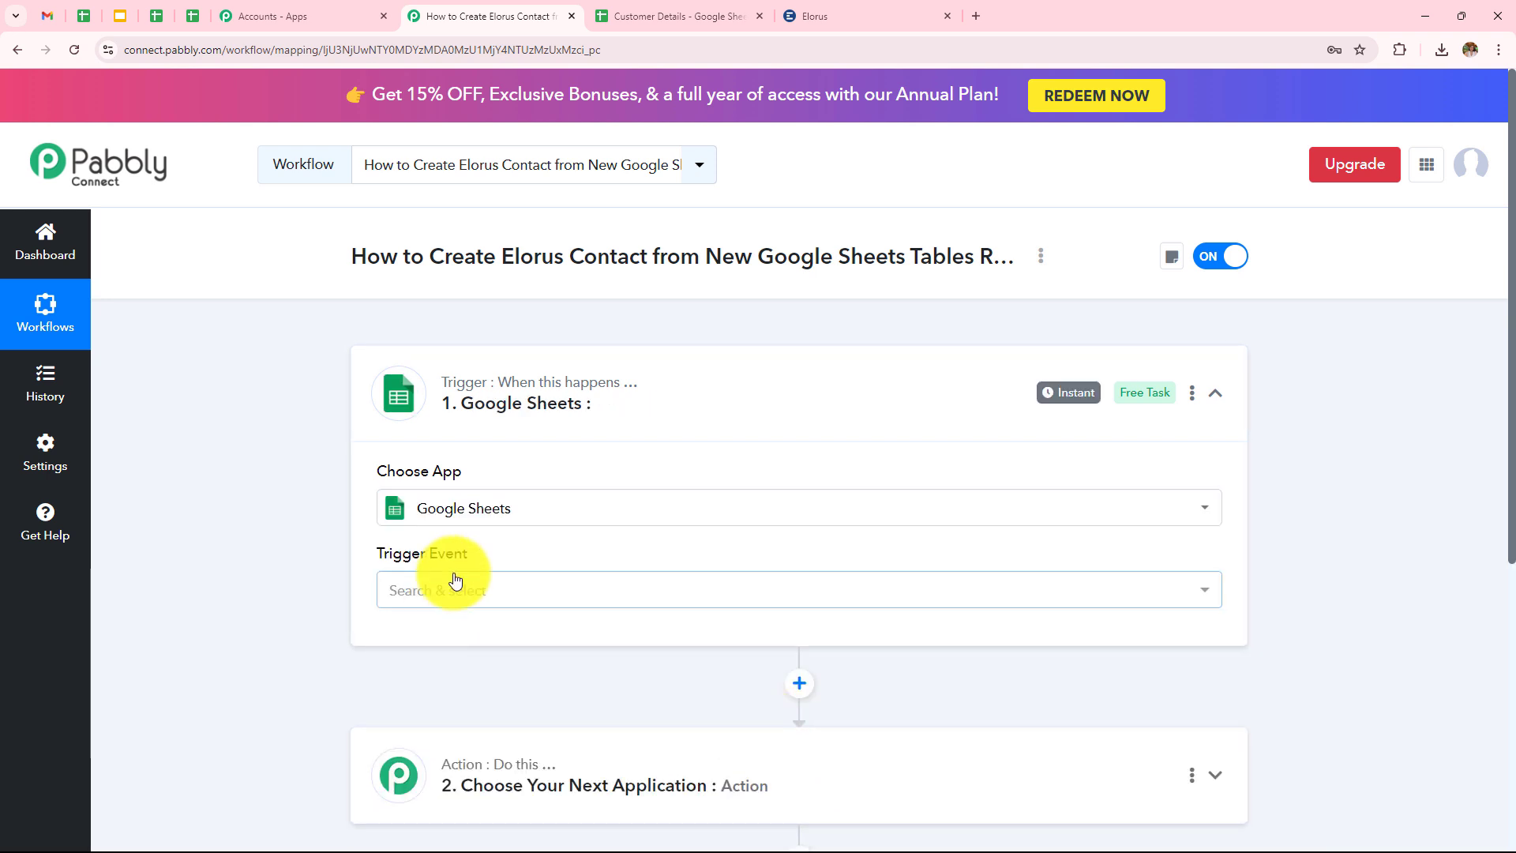
left_click(453, 588)
left_click(579, 703)
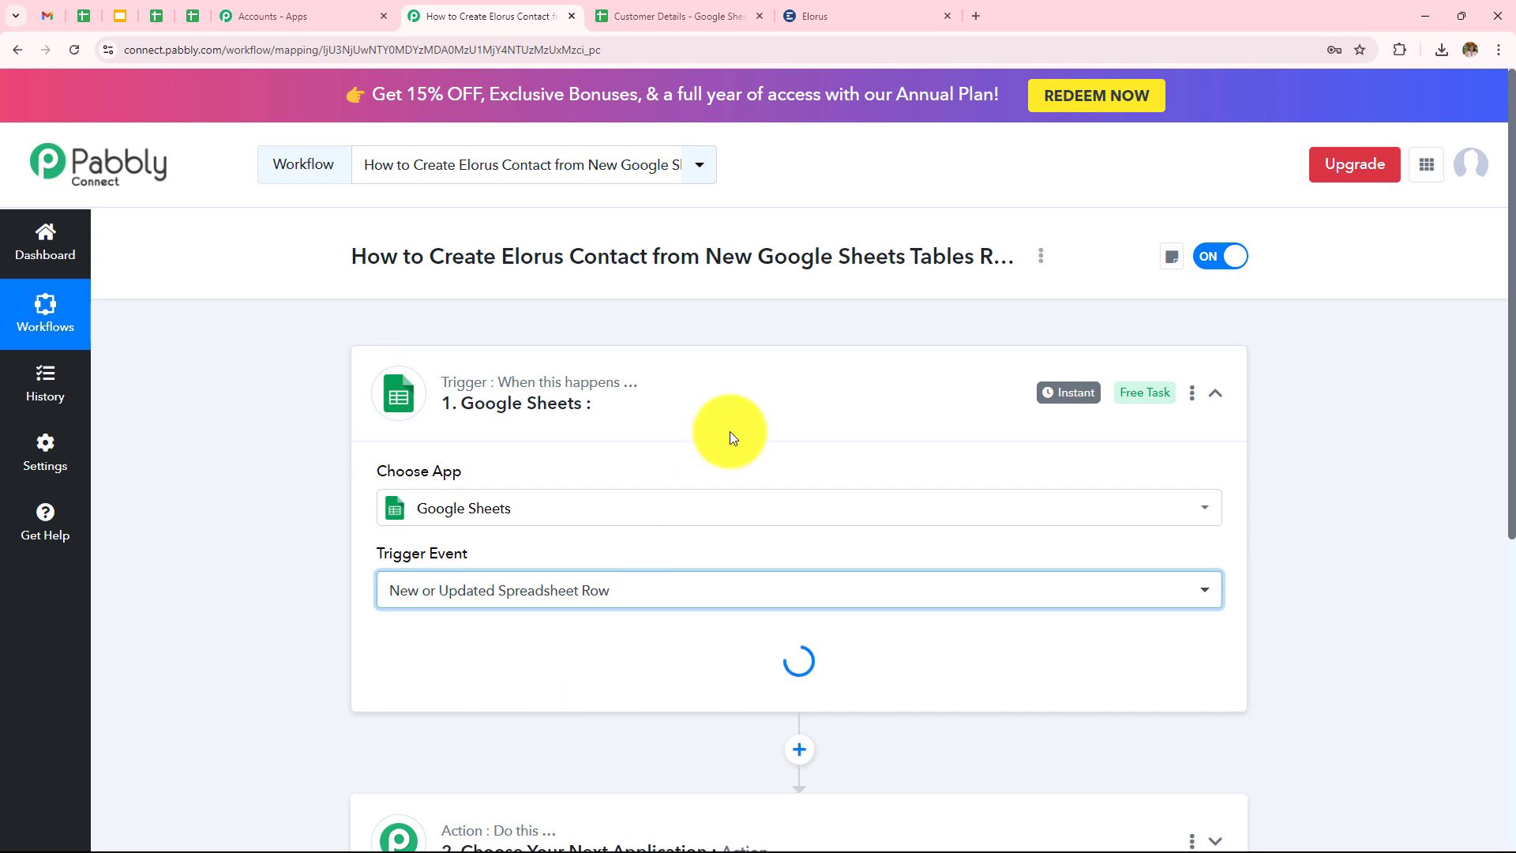
Scroll down to the trigger's Webhook URL box and review the setup instructions.
scroll(731, 423, "down", 4)
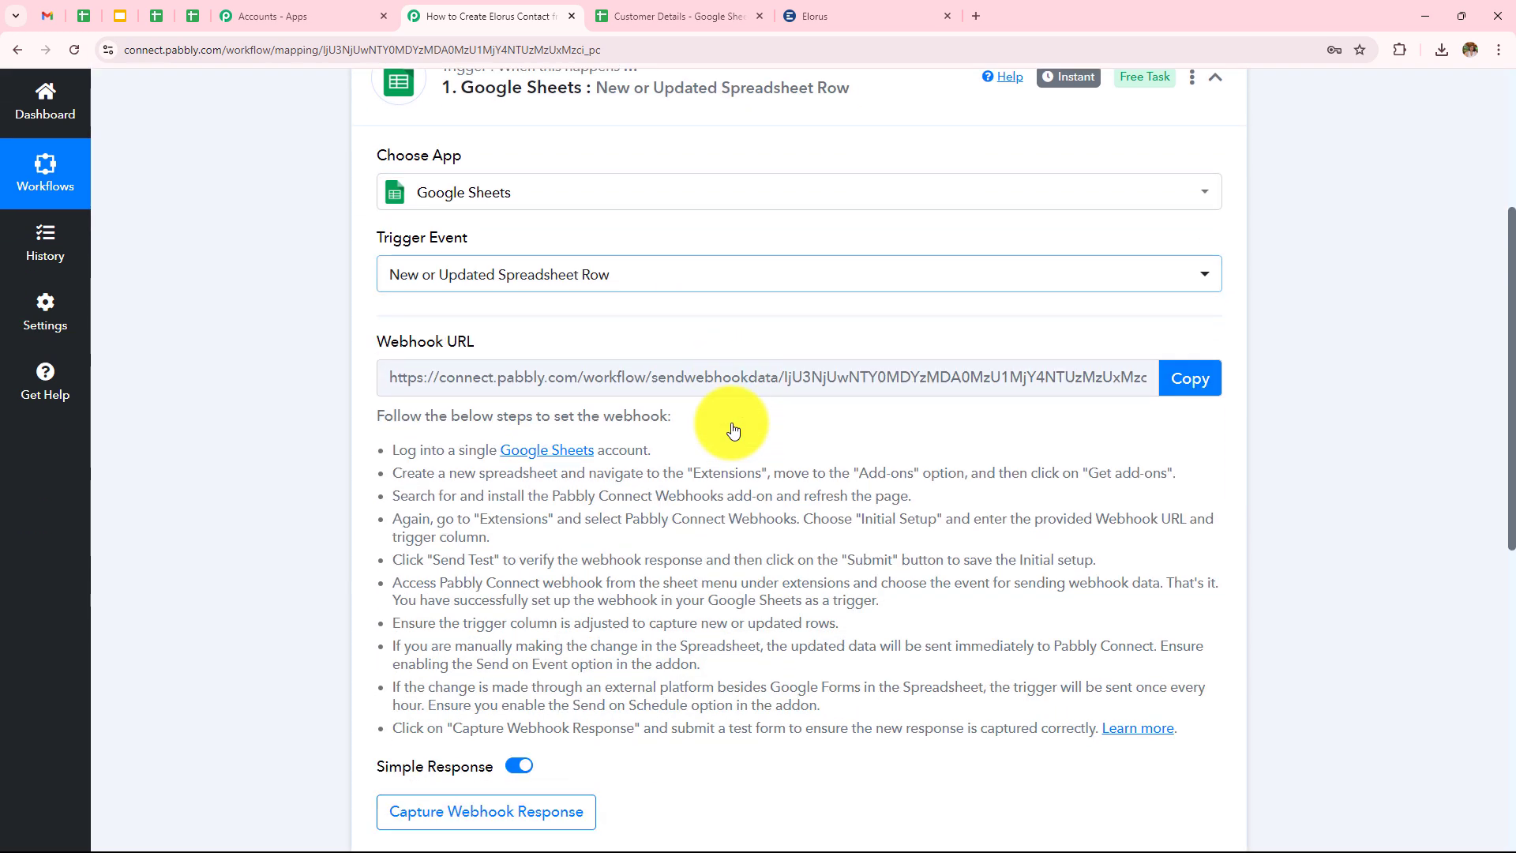
scroll(731, 423, "up", 2)
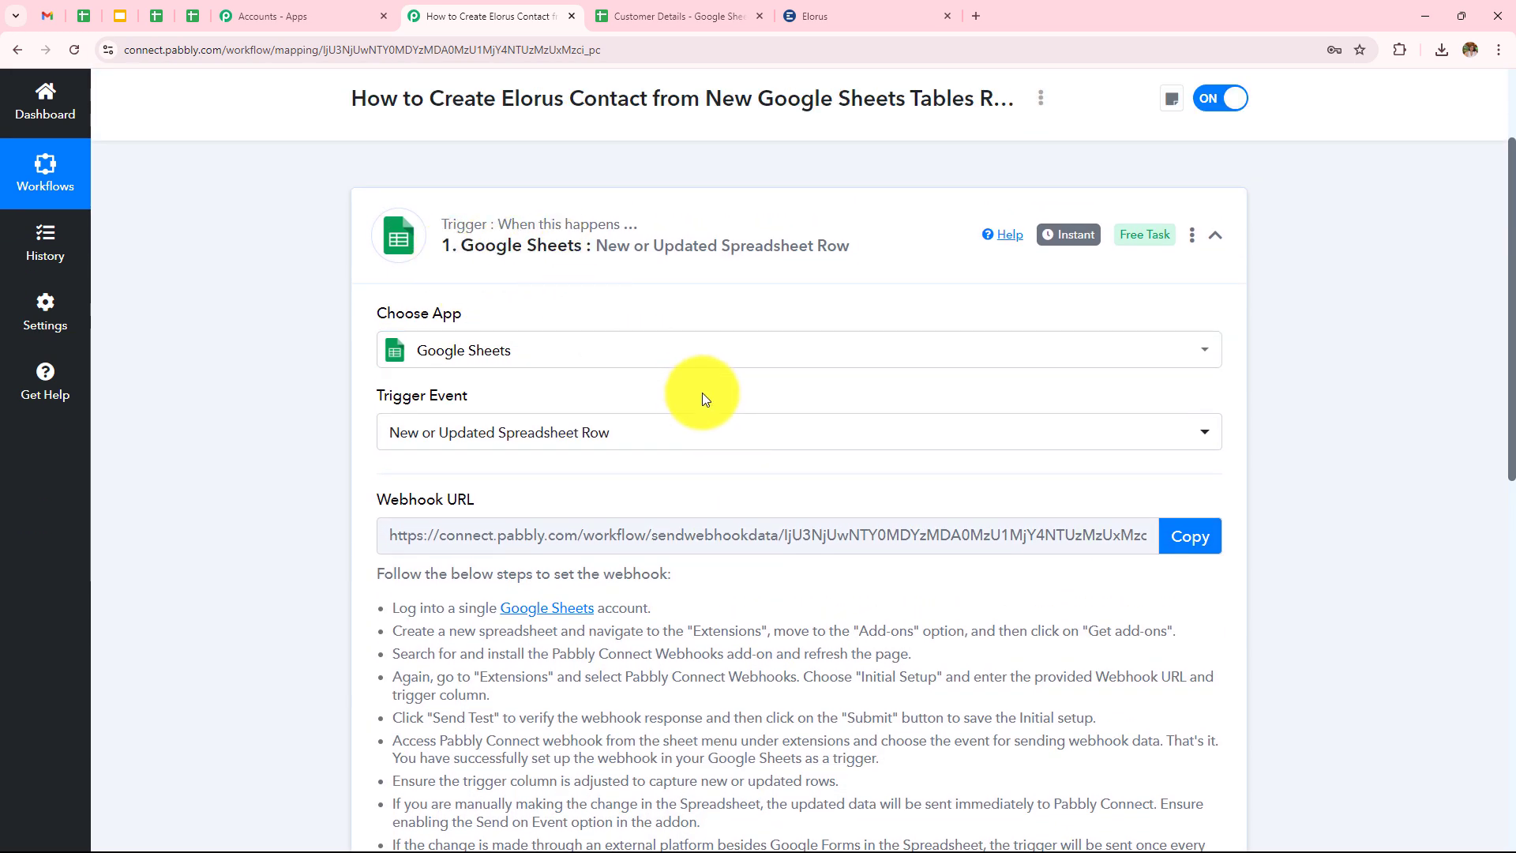
scroll(704, 397, "down", 1)
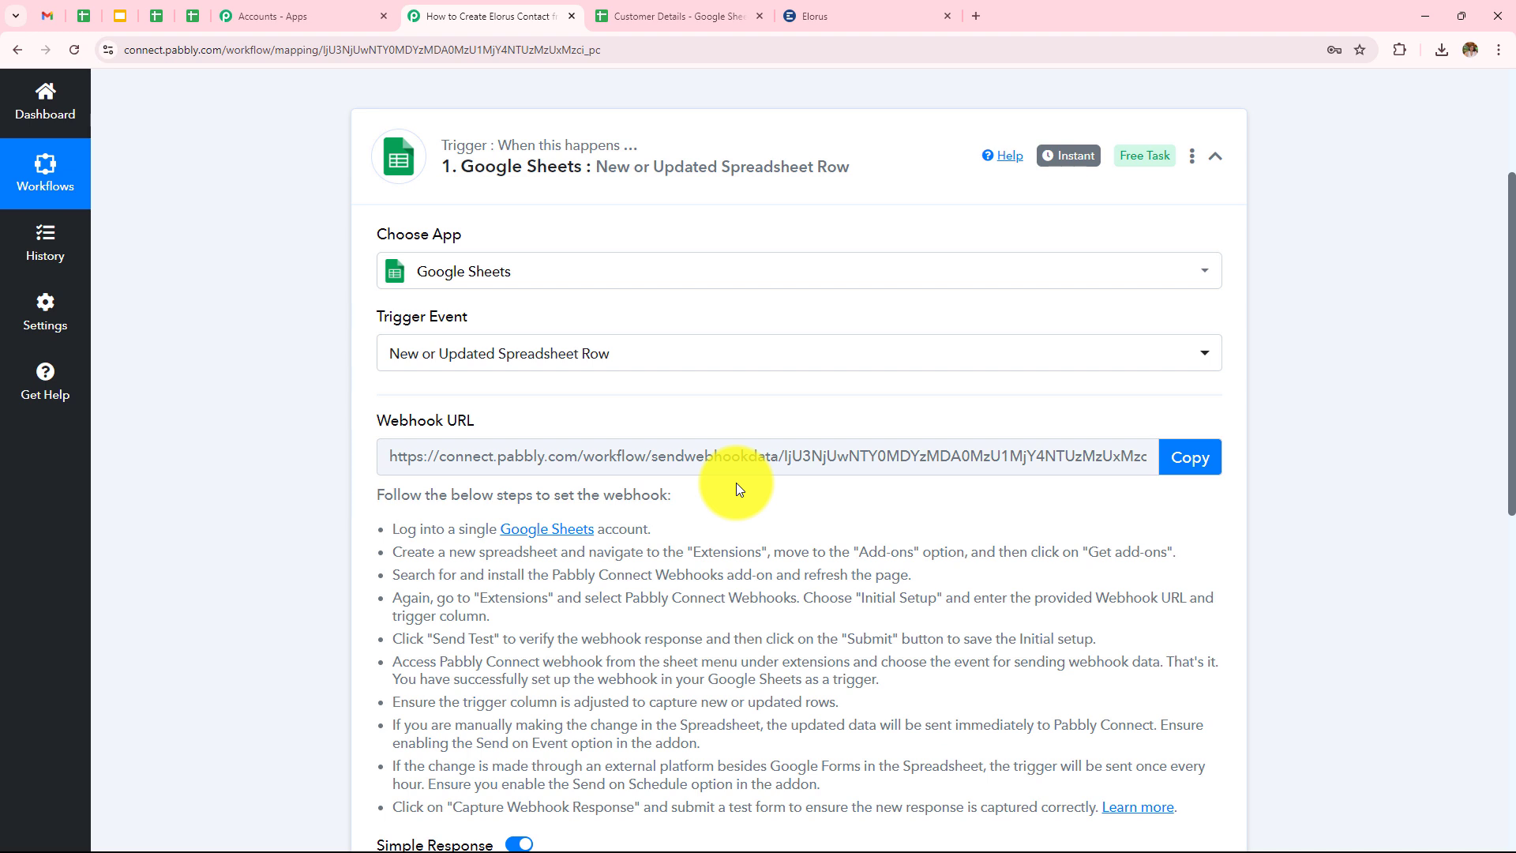
scroll(635, 447, "down", 2)
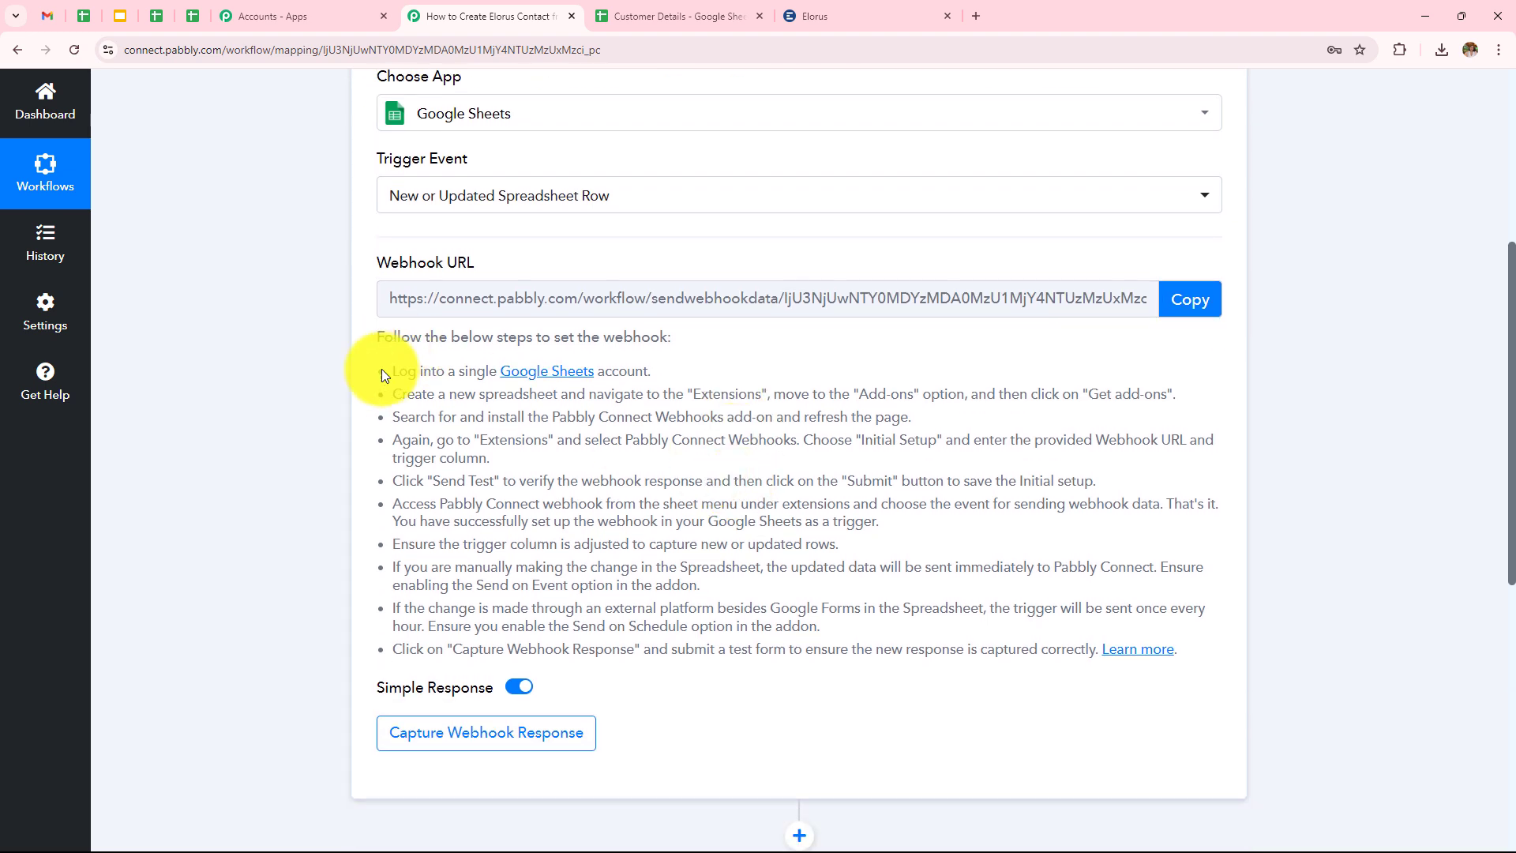
left_click_drag(376, 363, 1178, 648)
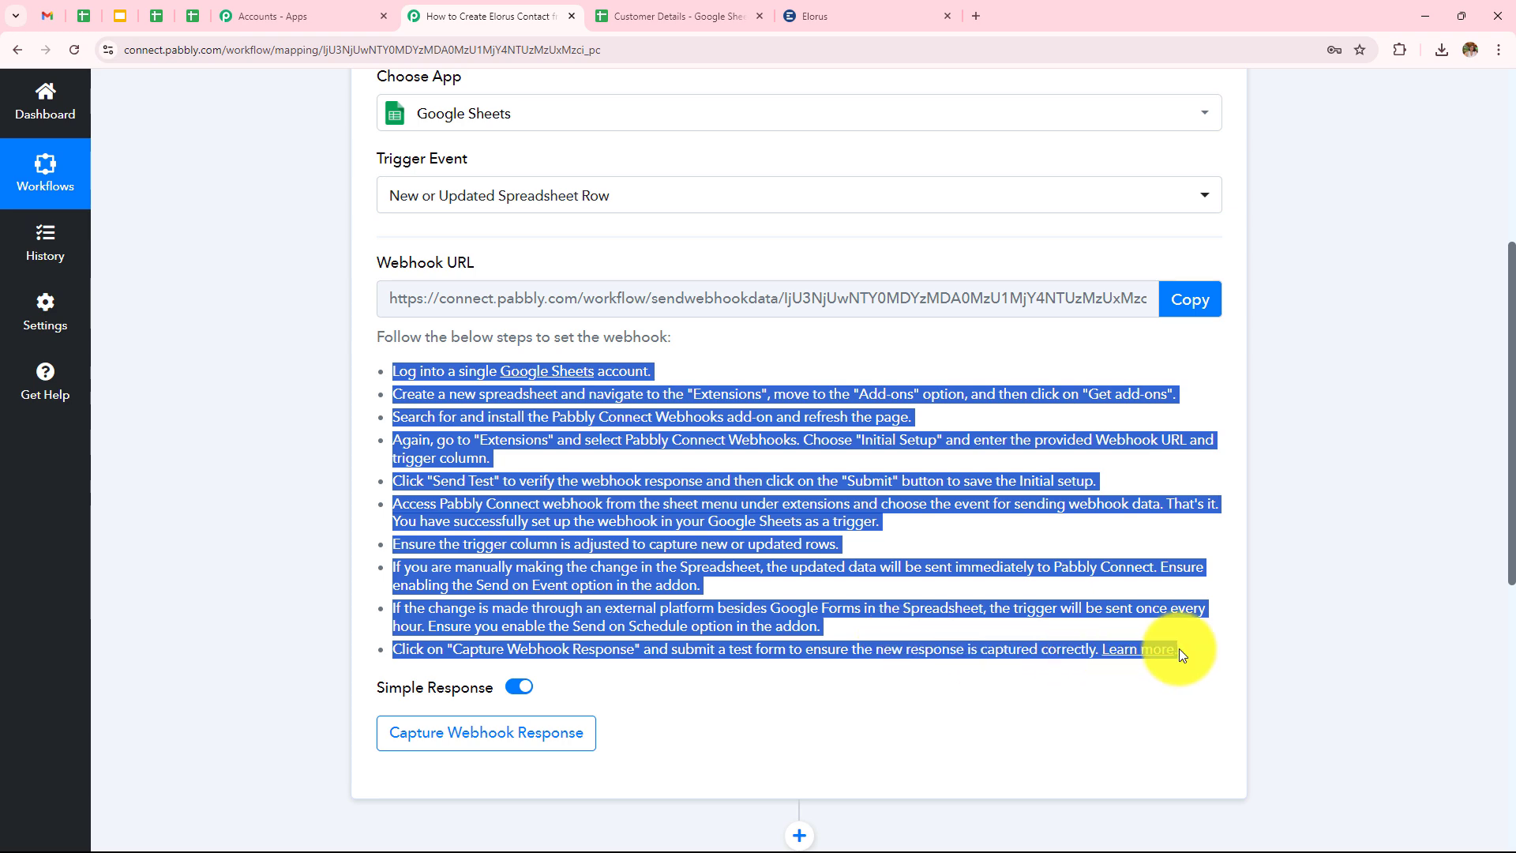
left_click(1038, 738)
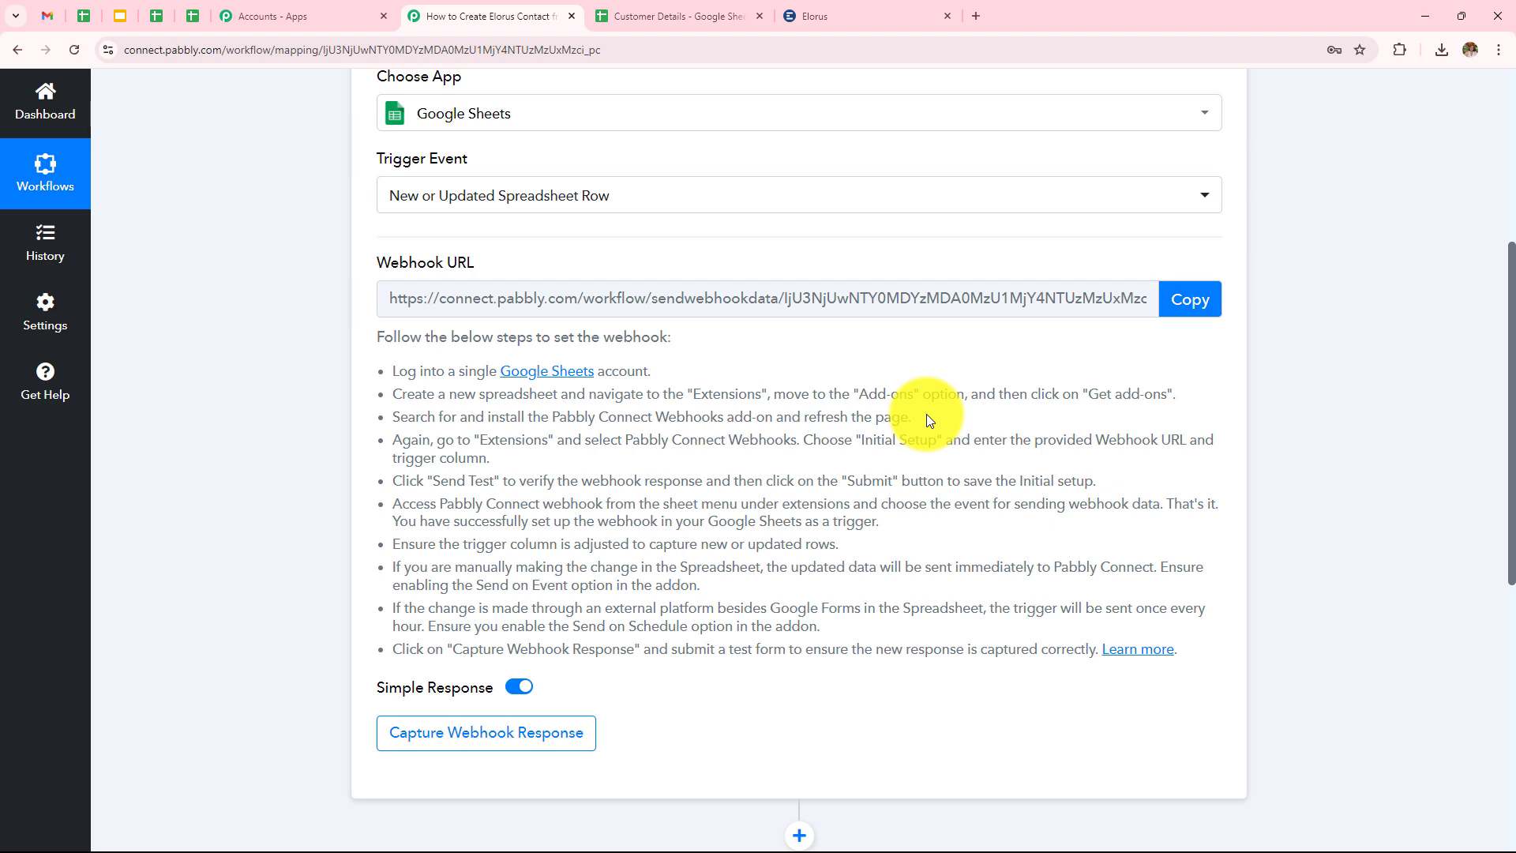
Search Get add-ons in Customer Details for Pabbly Connect Webhooks and confirm it's installed.
left_click(667, 18)
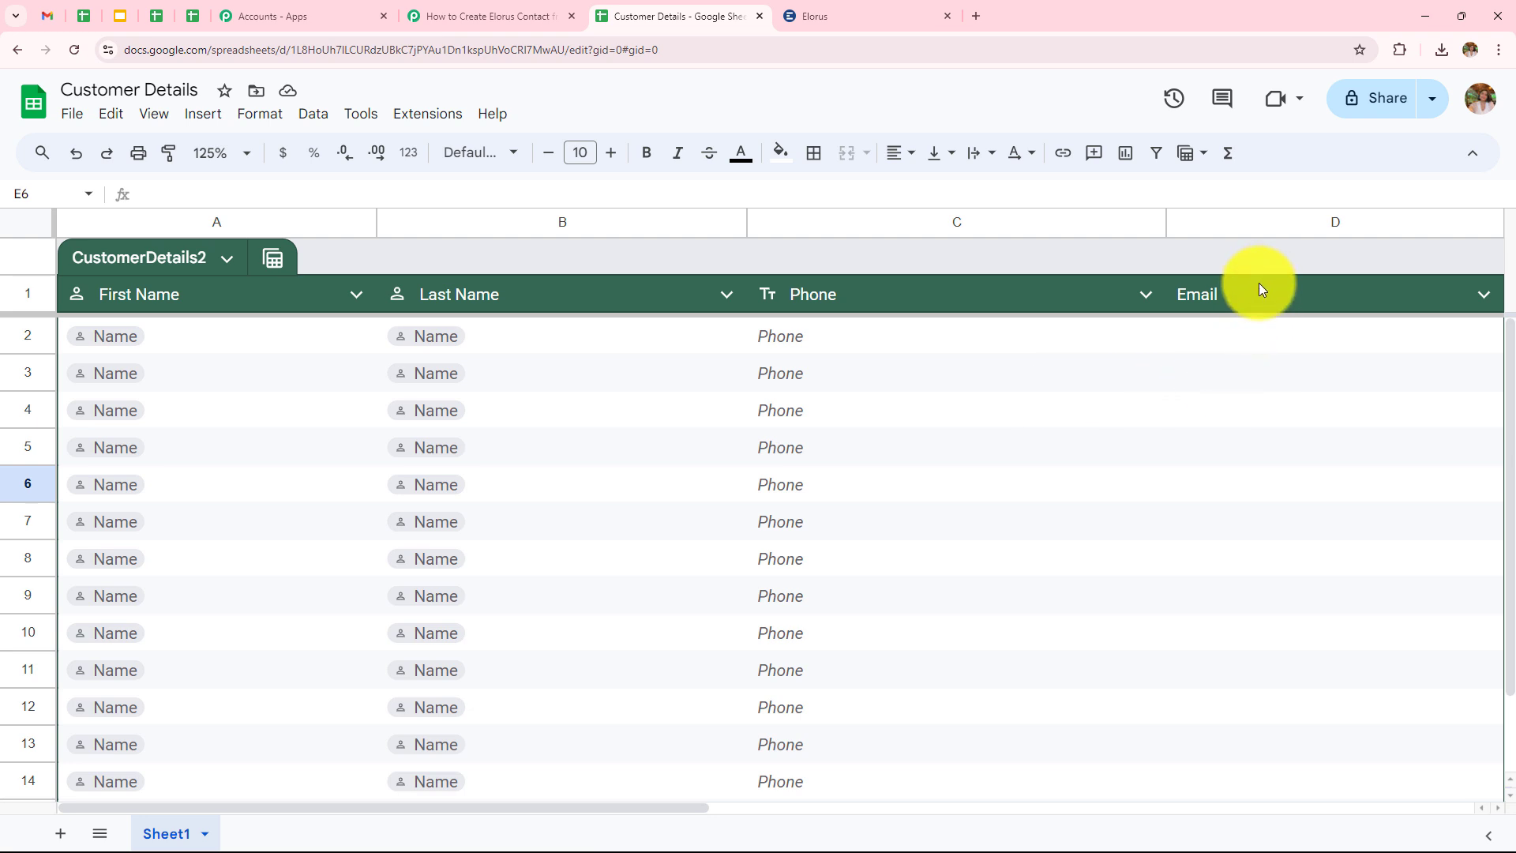
left_click(424, 122)
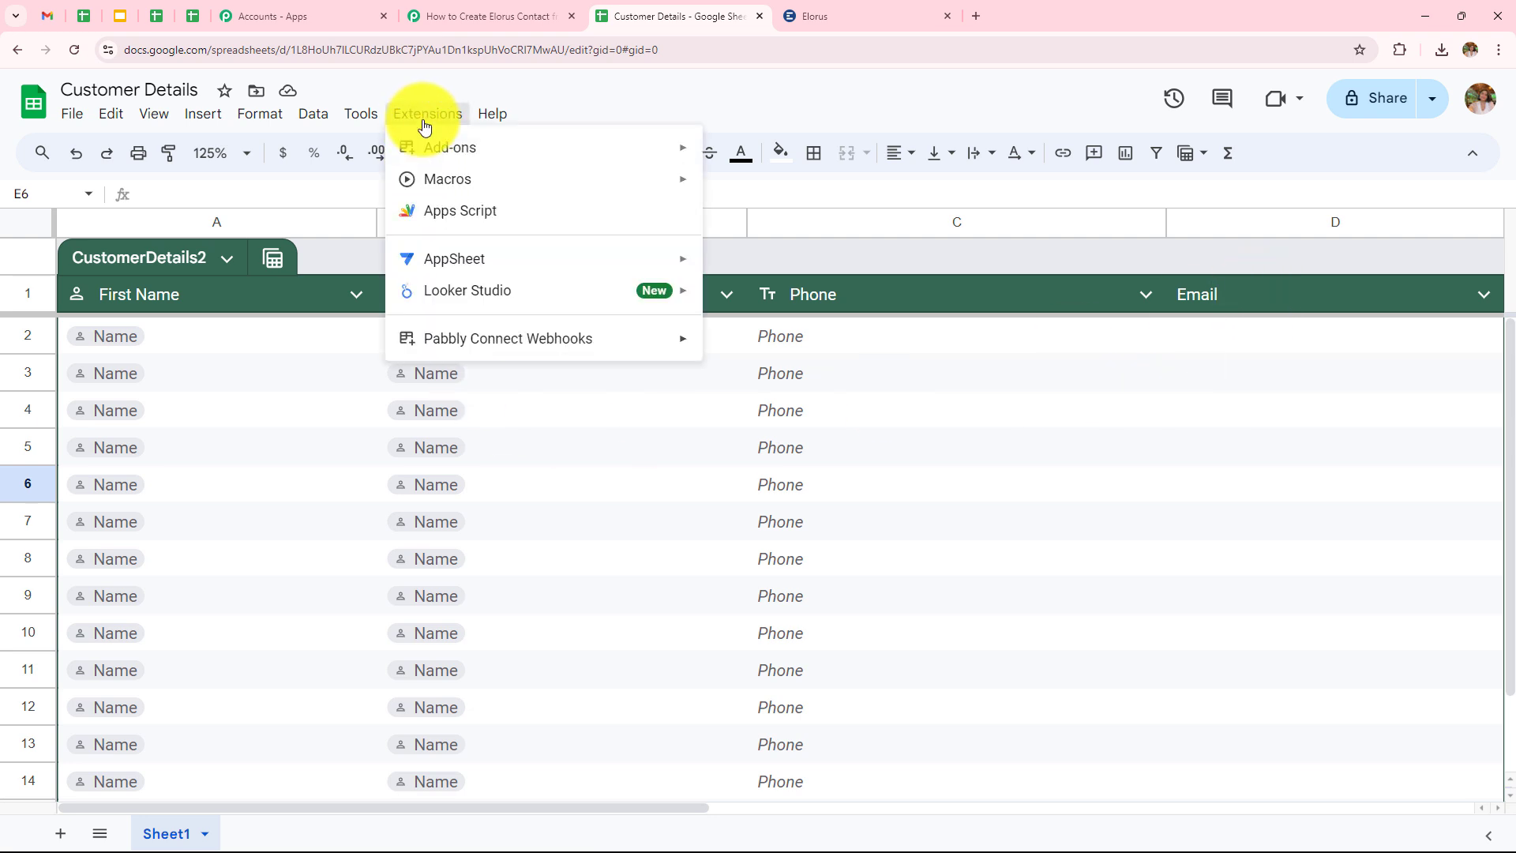
mouse_move(483, 162)
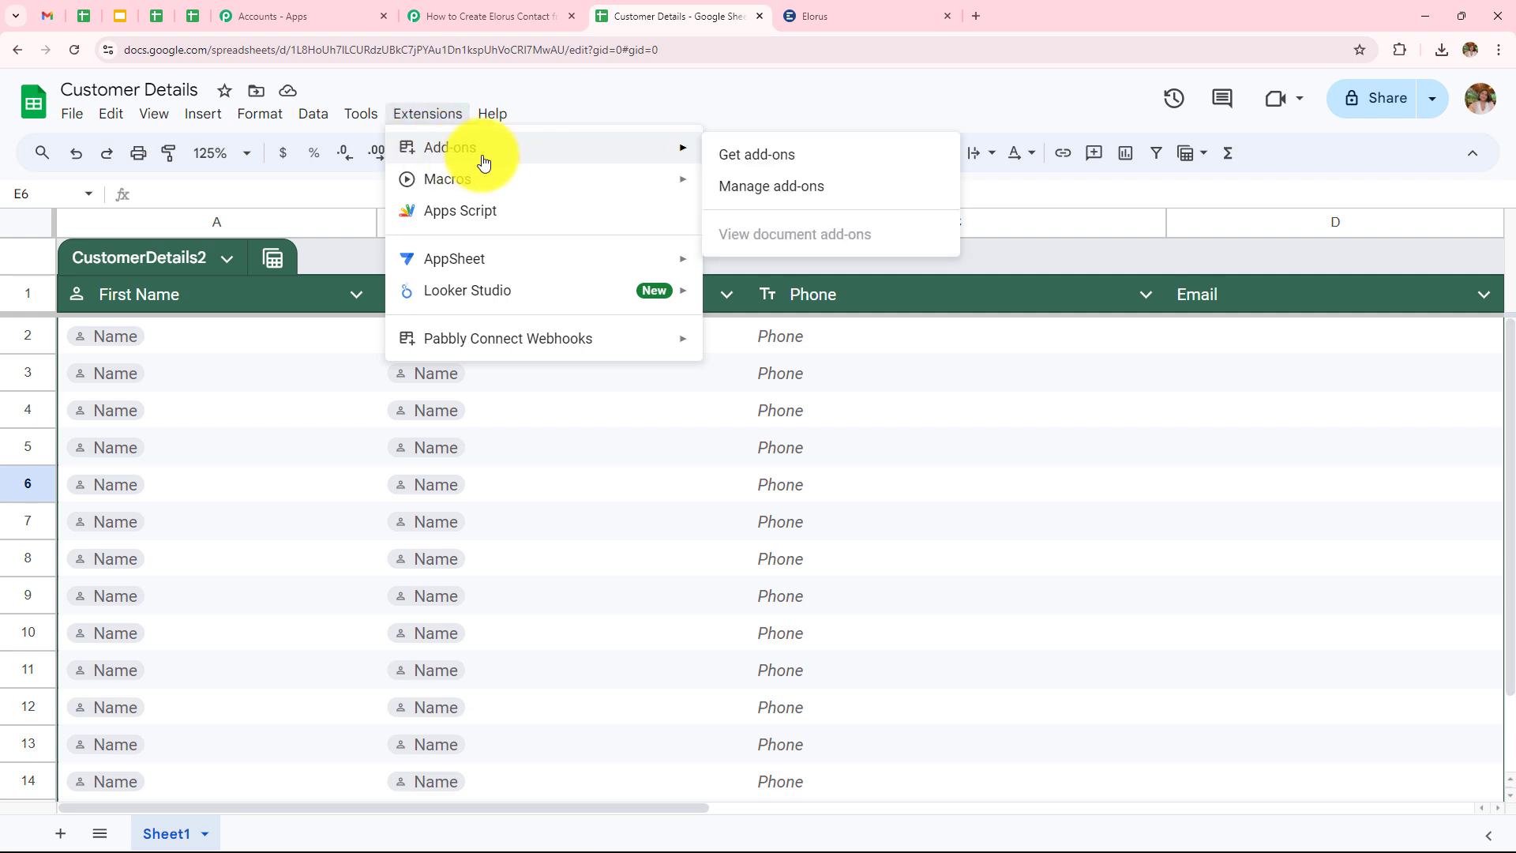
left_click(734, 148)
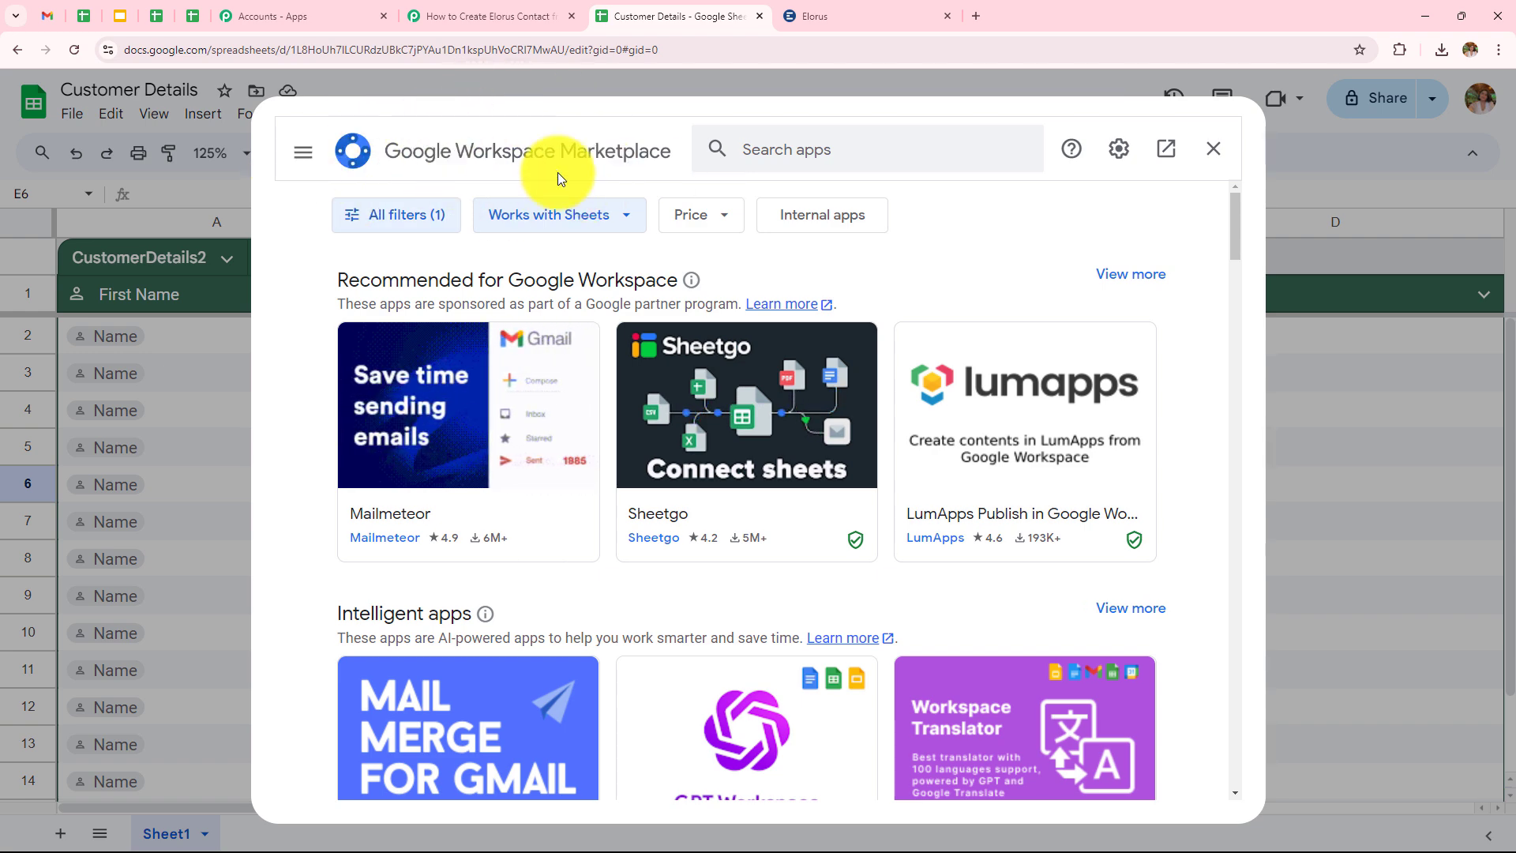
left_click(870, 150)
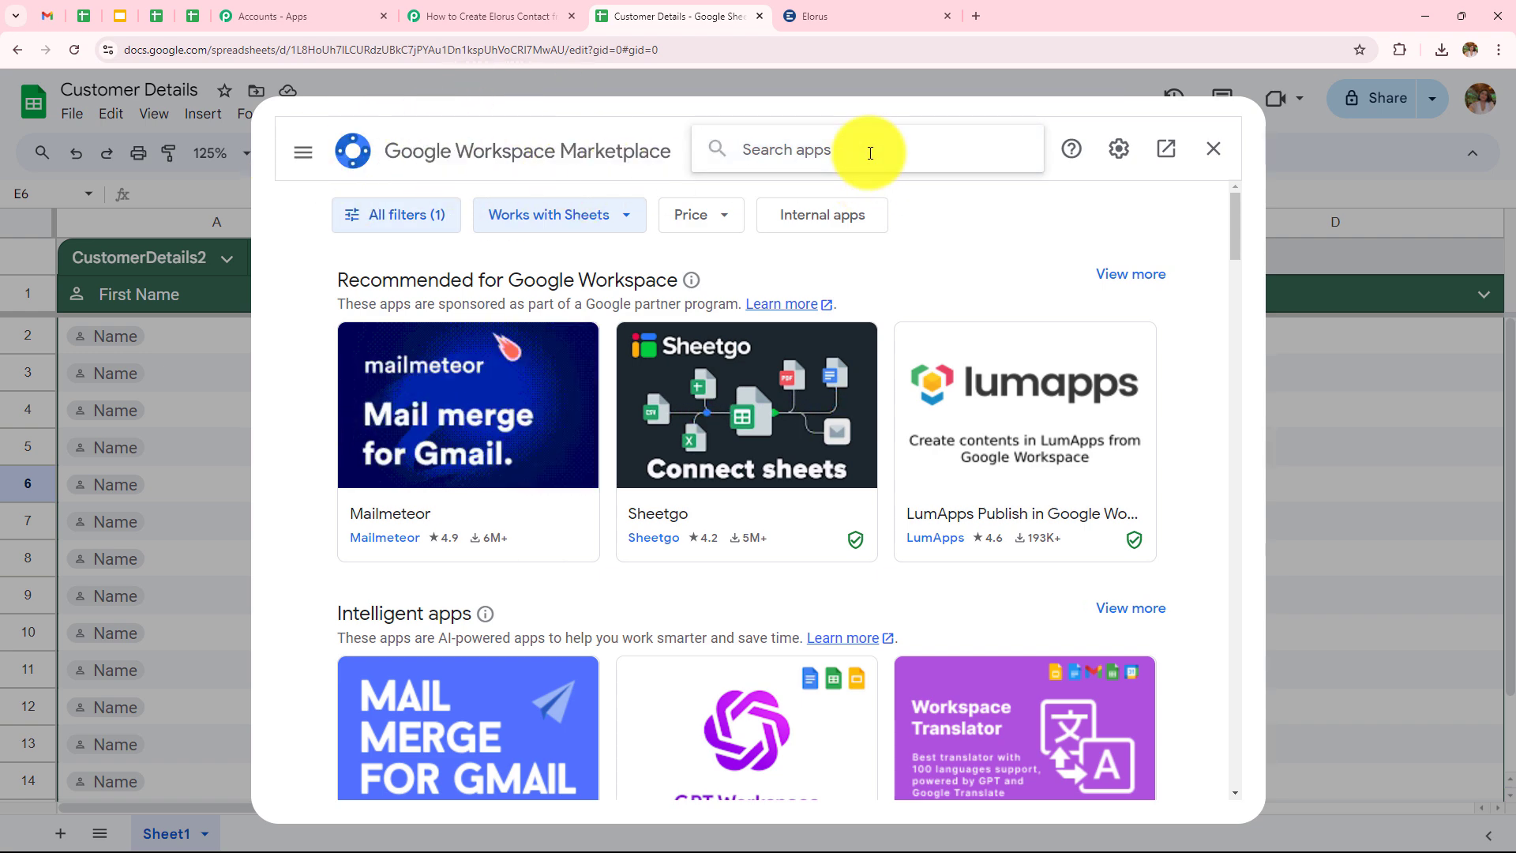
type("Pabbl")
left_click(873, 169)
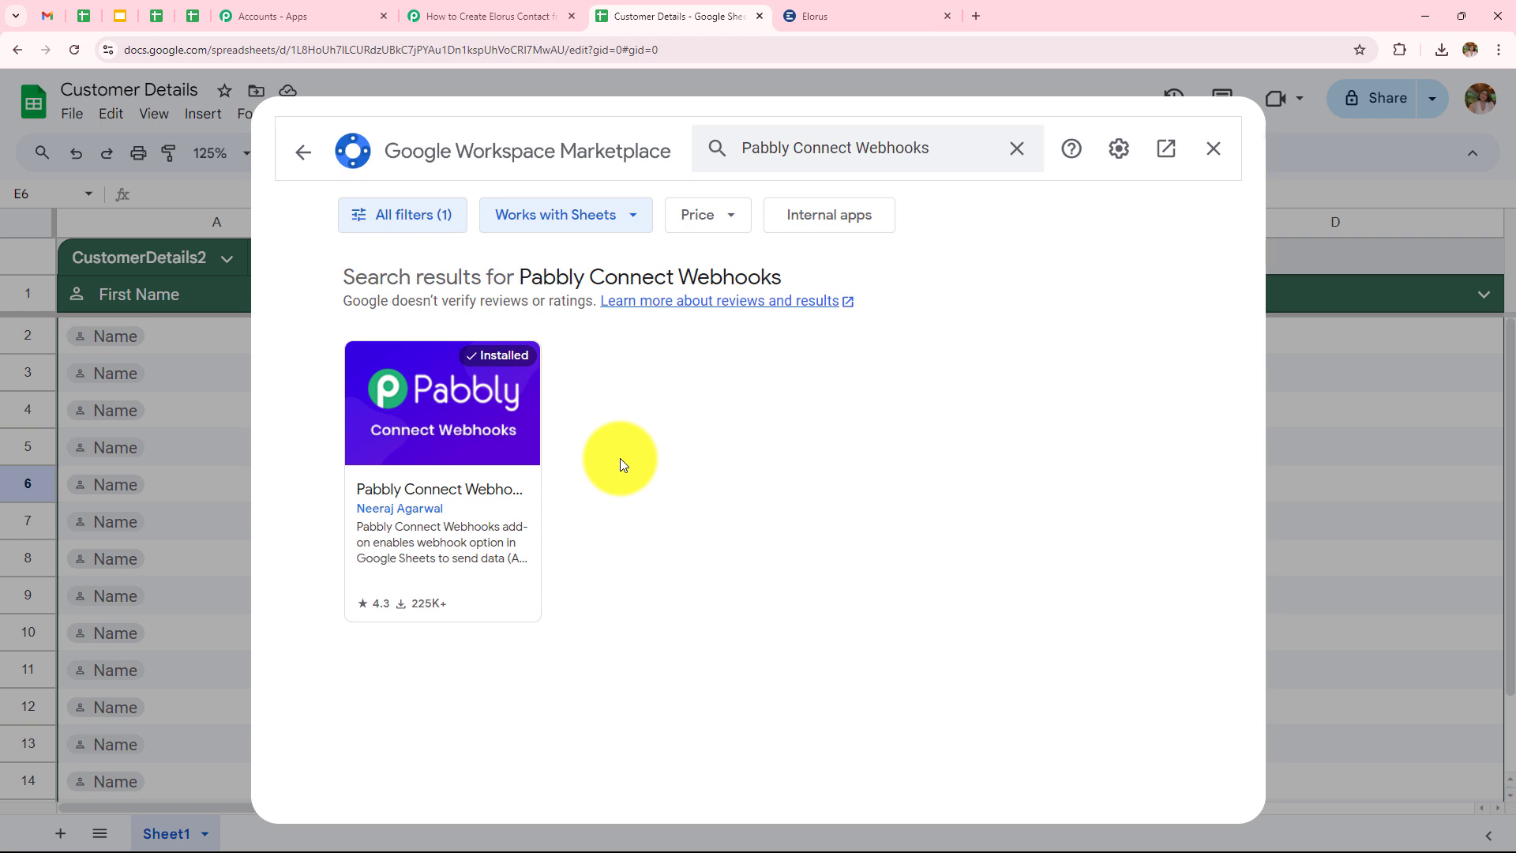
Open the Pabbly Connect Webhooks Initial Setup form in the Customer Details spreadsheet.
left_click(1213, 149)
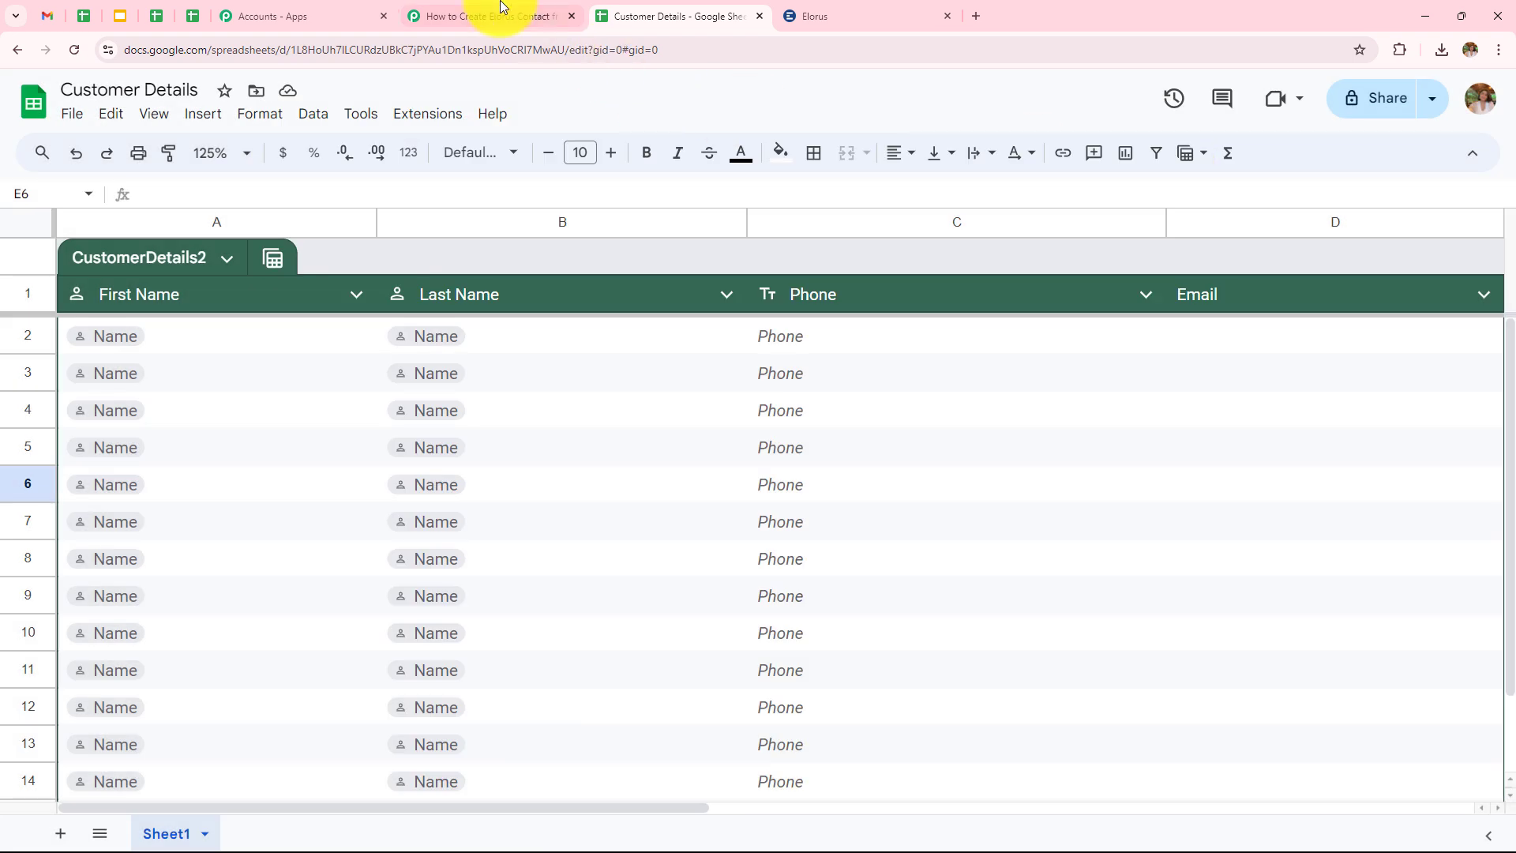
left_click(494, 16)
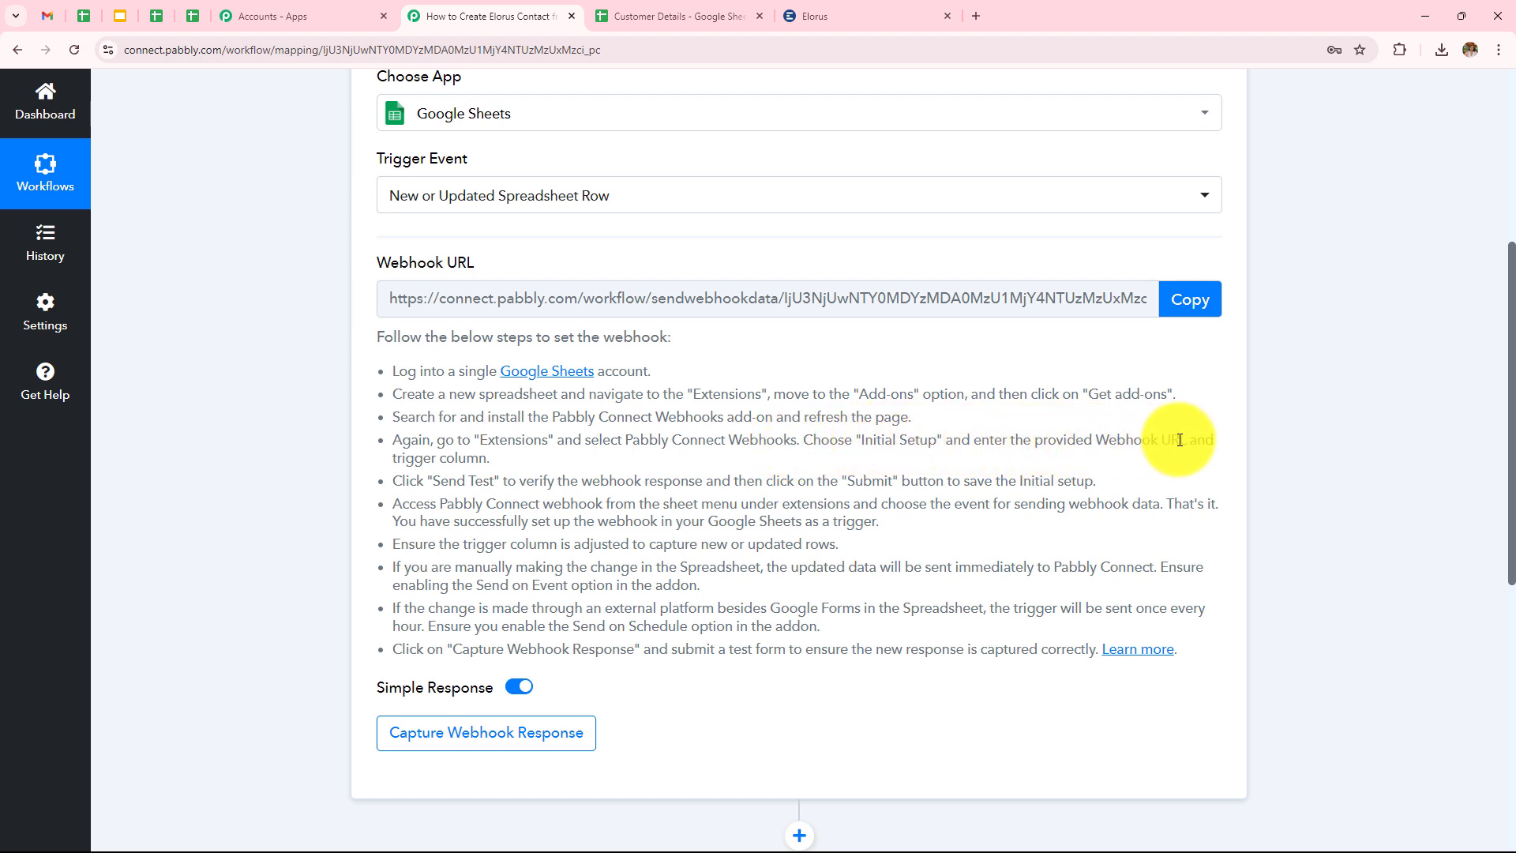
left_click(695, 16)
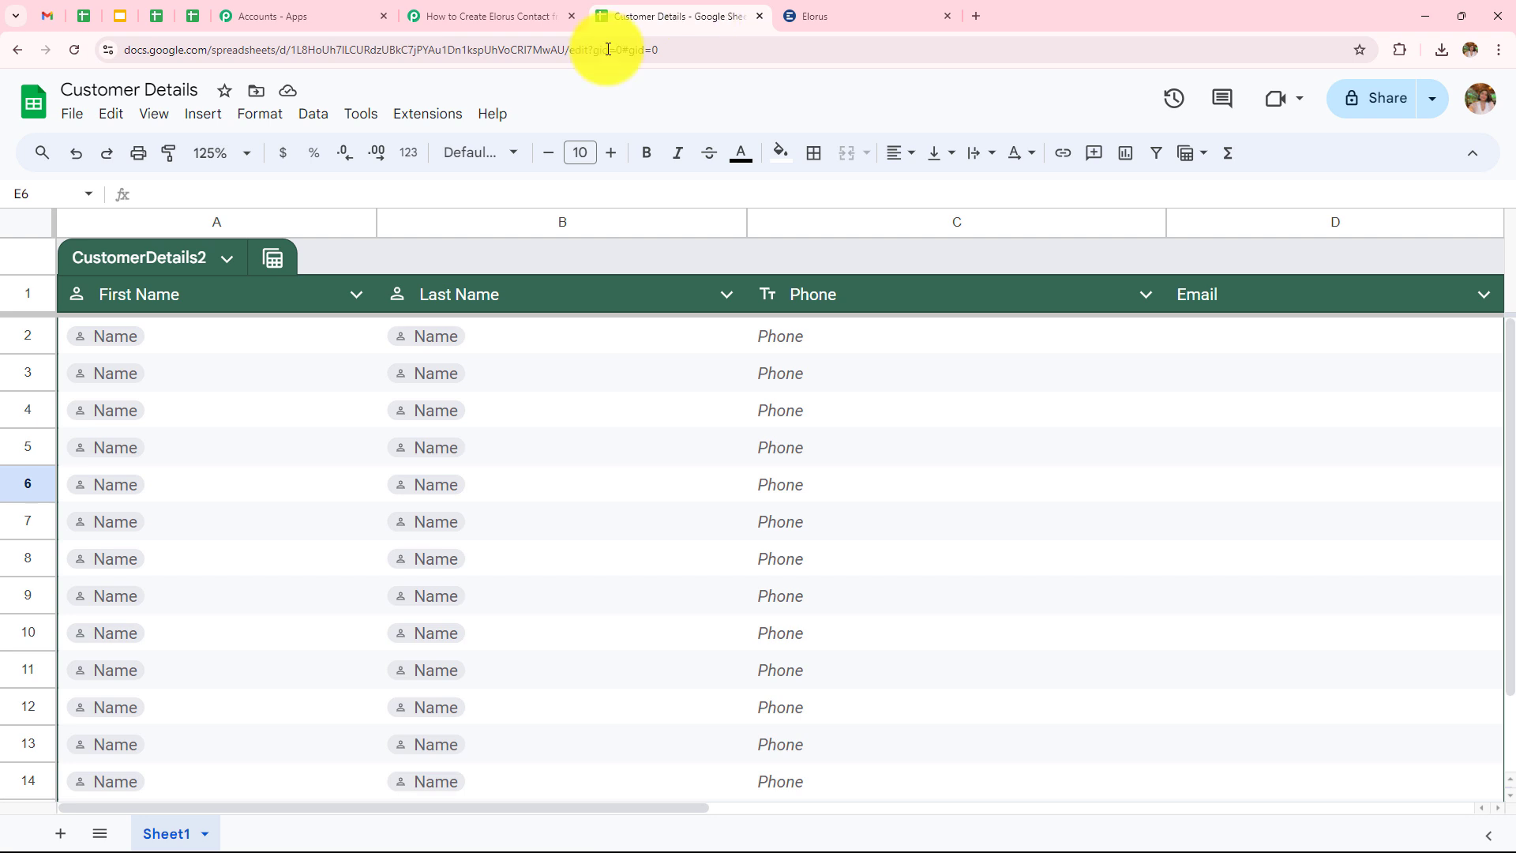
left_click(424, 117)
mouse_move(476, 339)
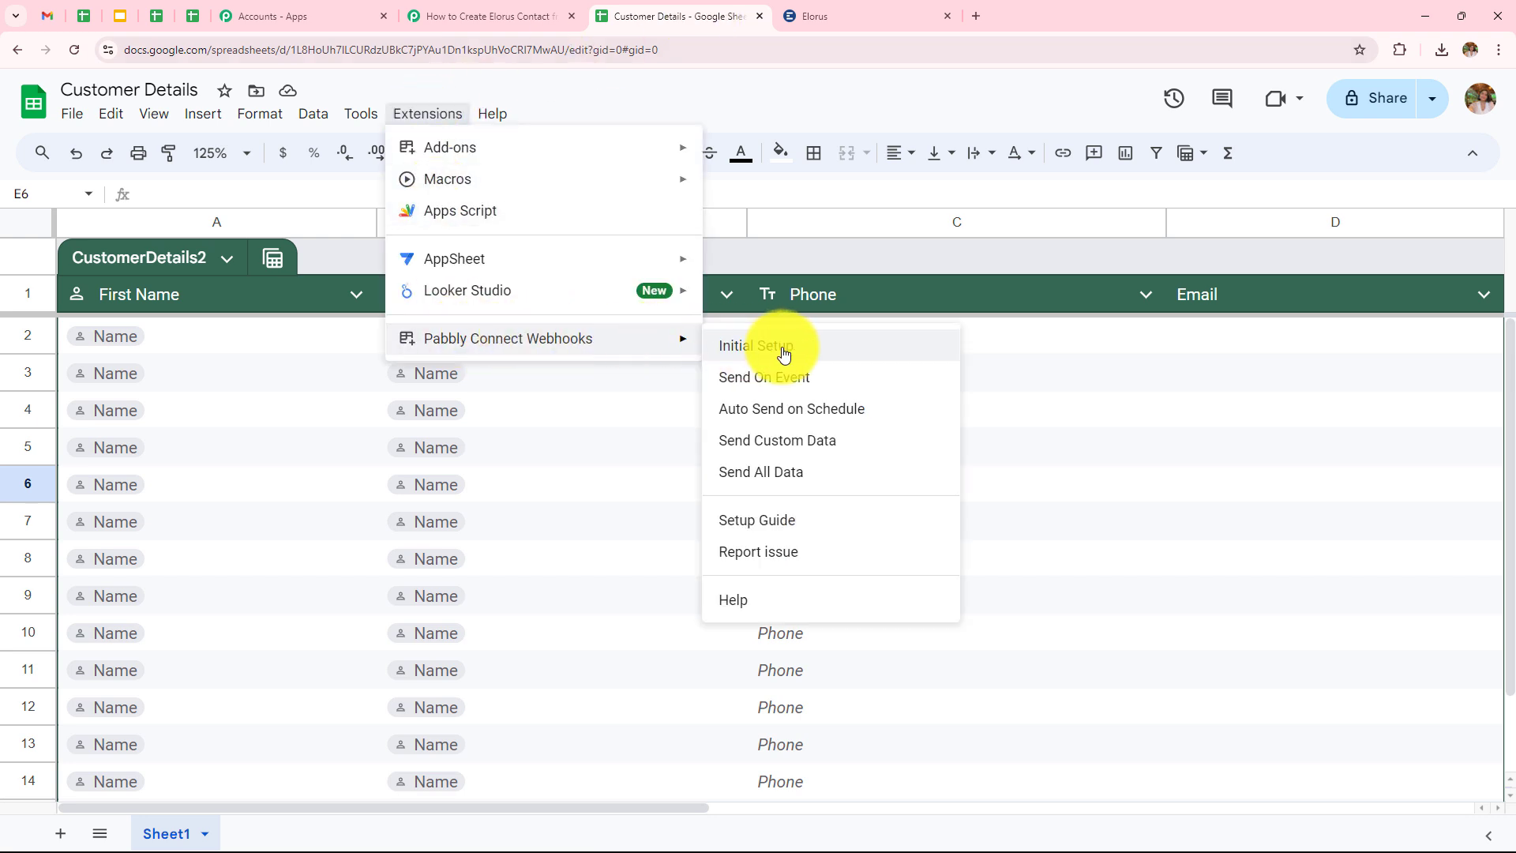
left_click(754, 347)
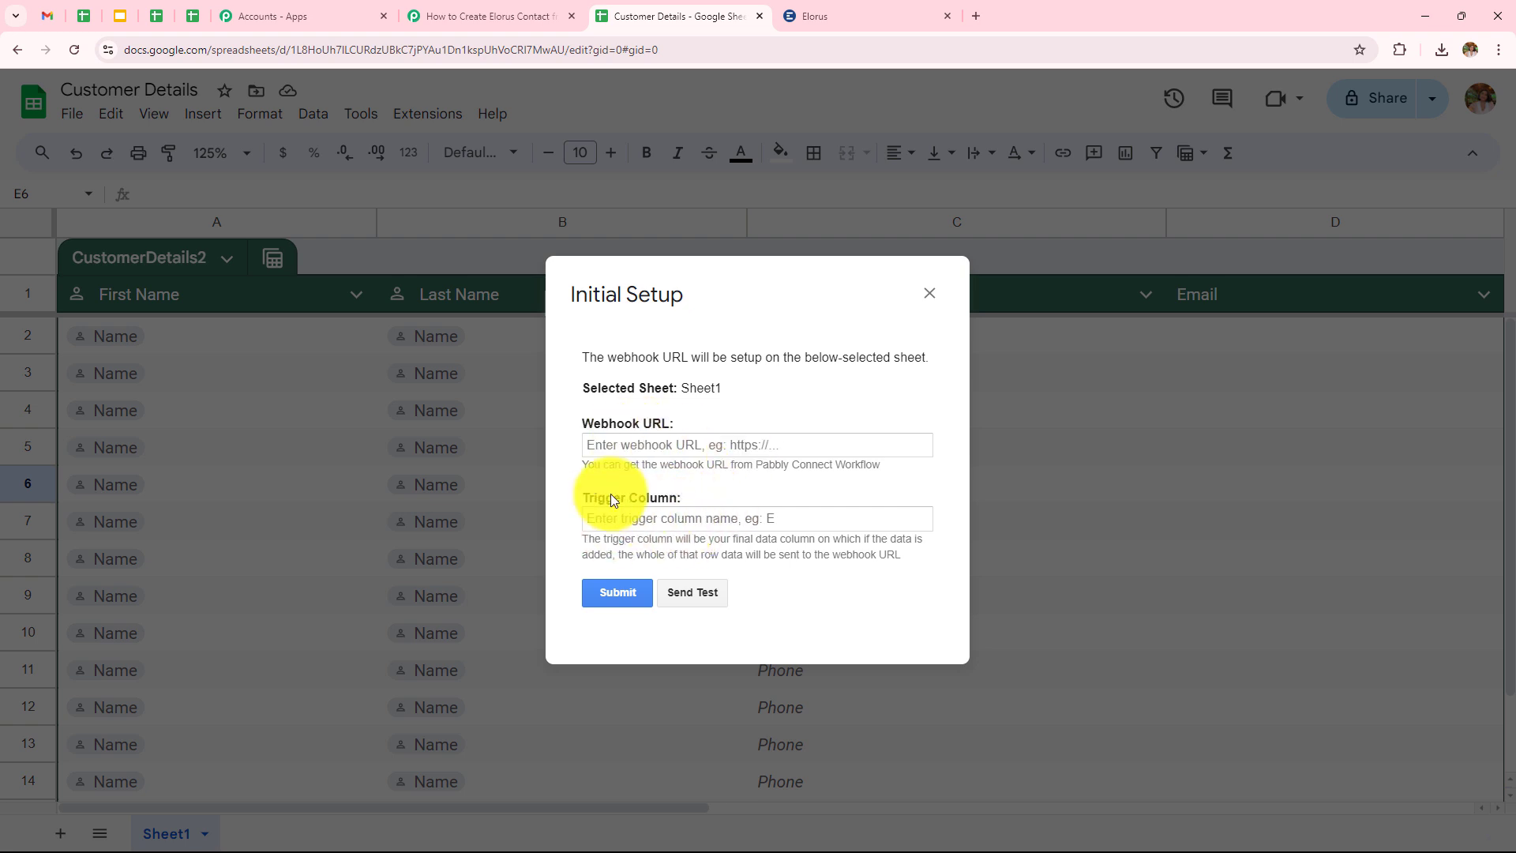
left_click_drag(583, 467, 671, 471)
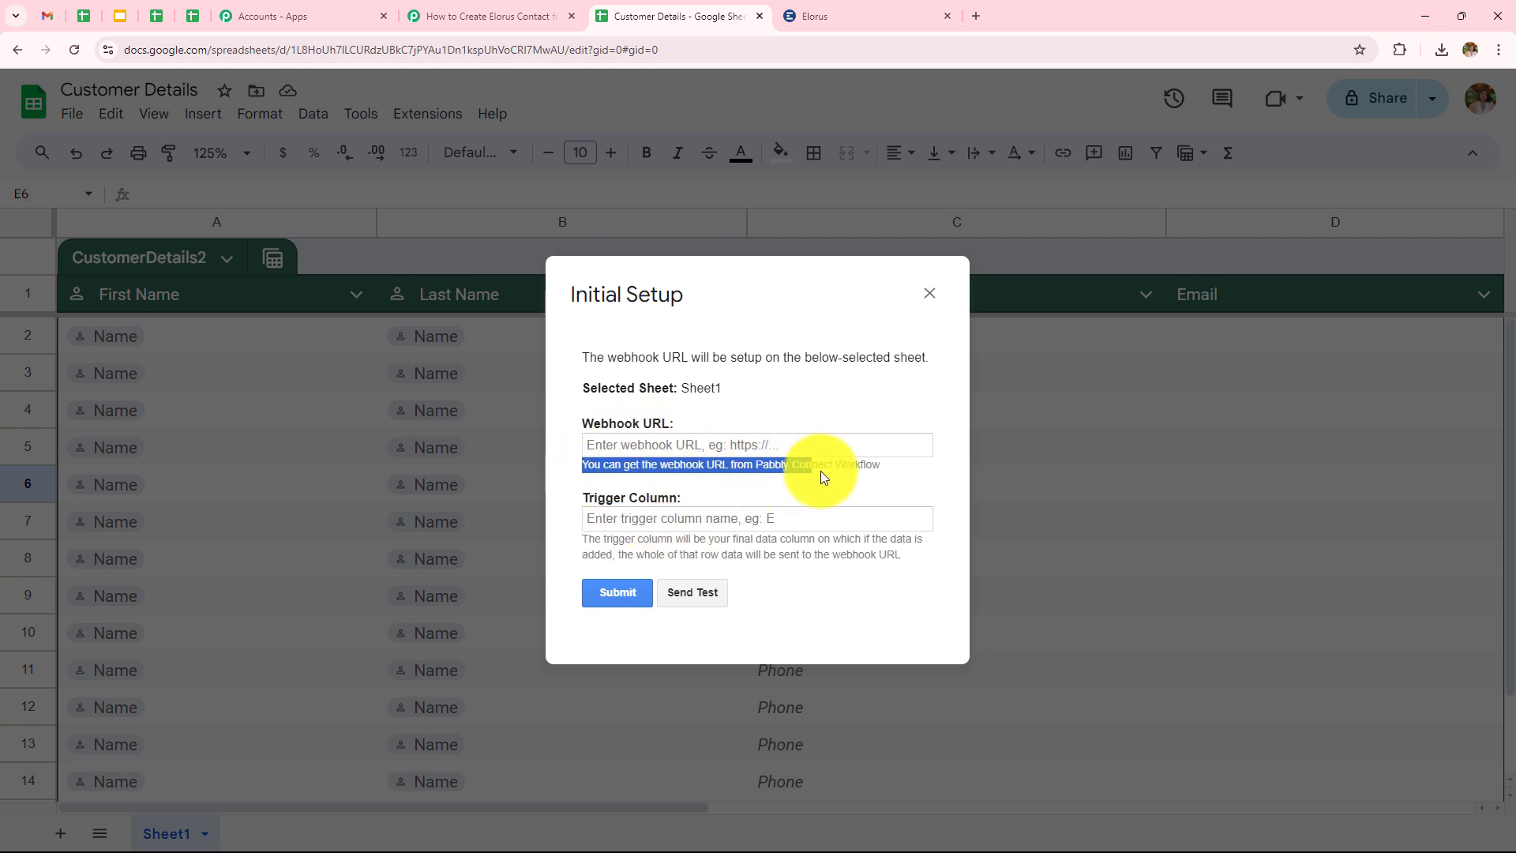
left_click_drag(821, 476, 891, 470)
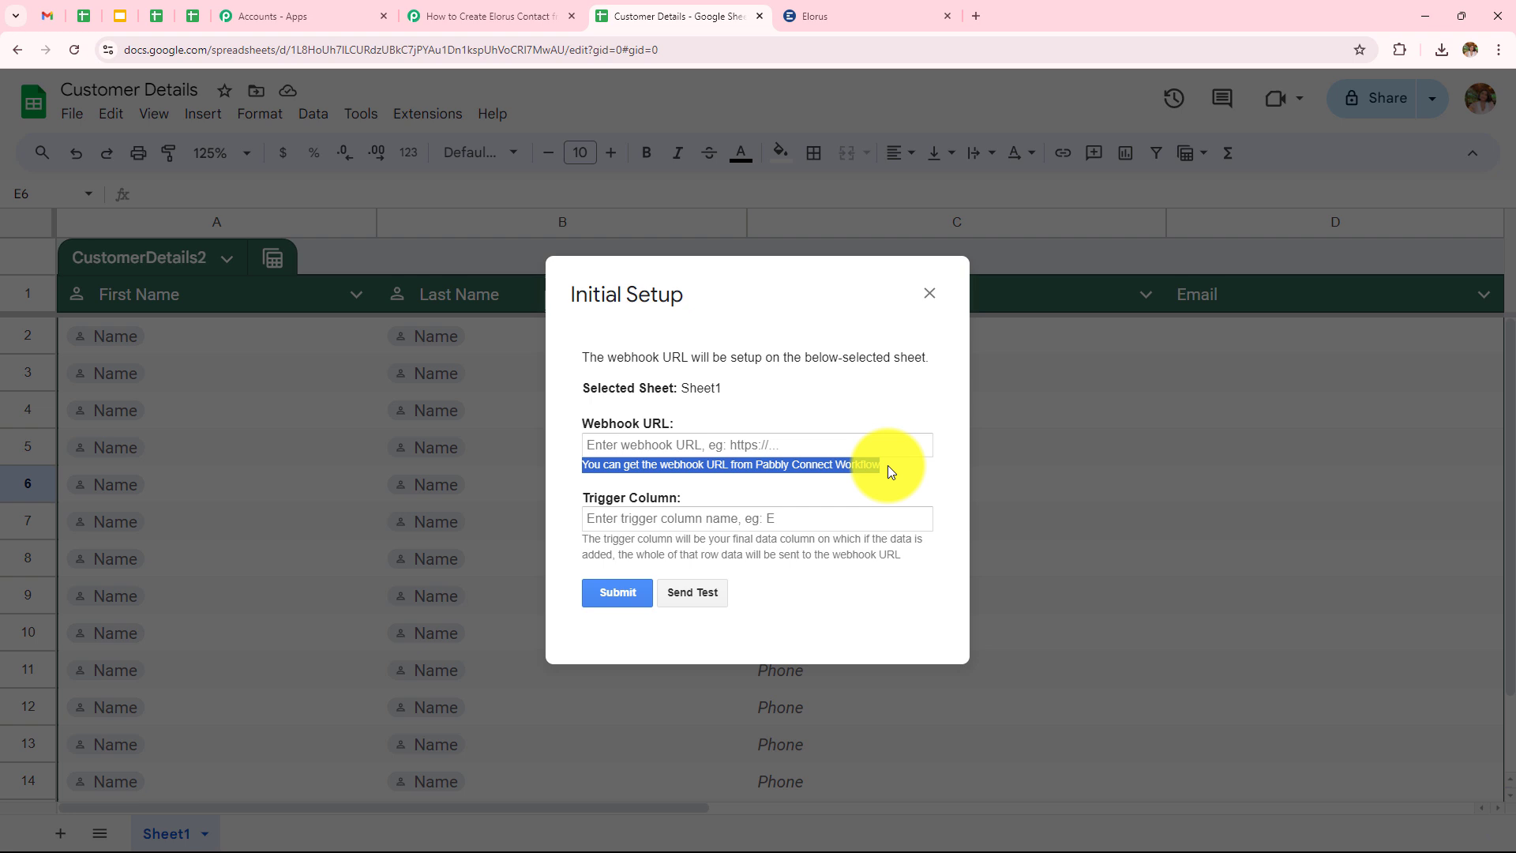
left_click(845, 370)
Copy the workflow's webhook URL from Pabbly and paste it into the setup form.
left_click(490, 18)
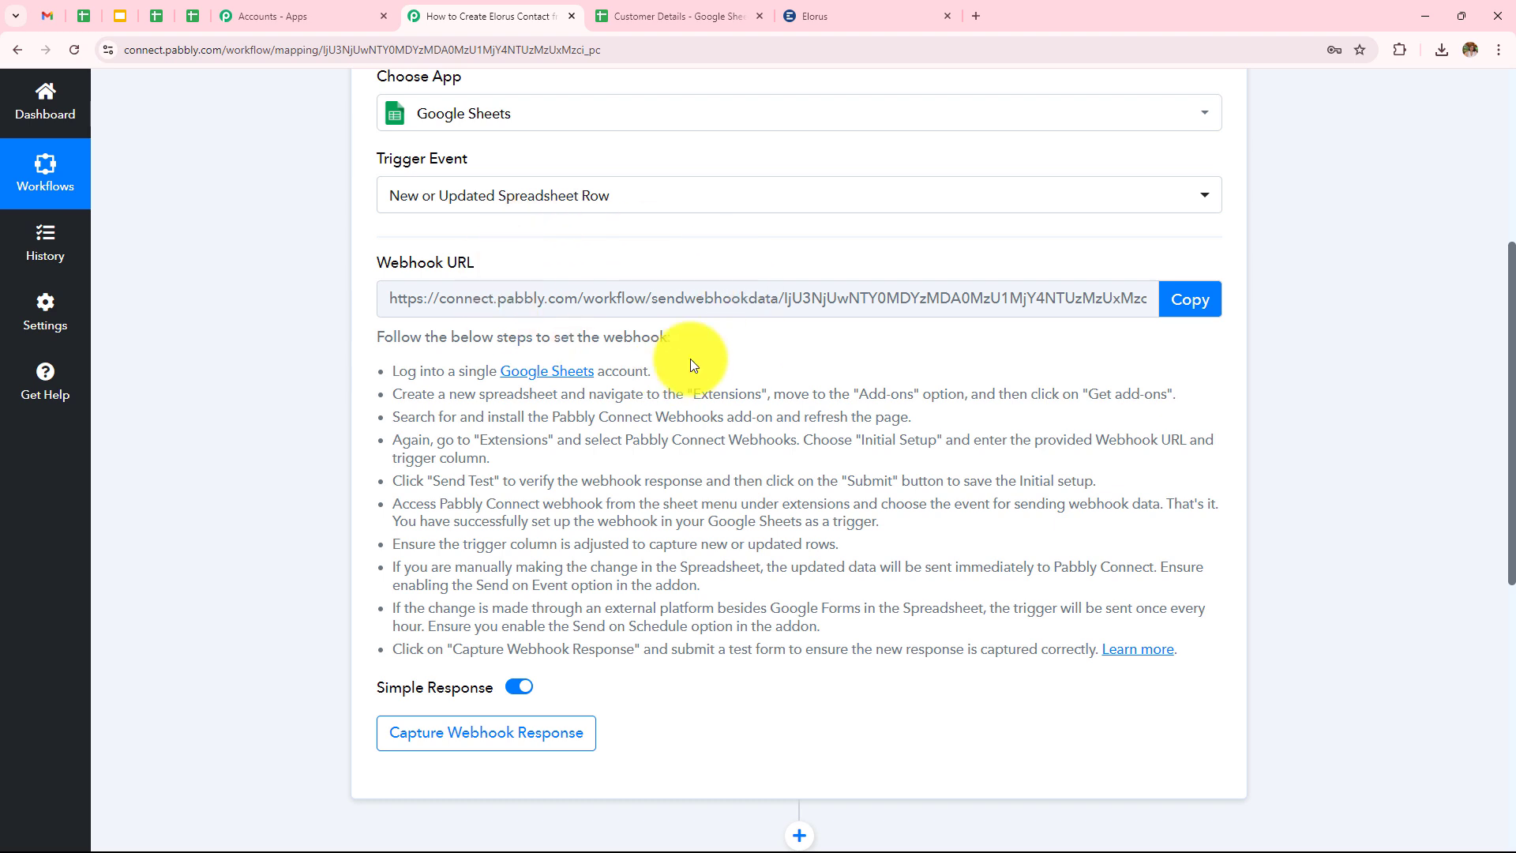
left_click(1188, 300)
left_click(651, 18)
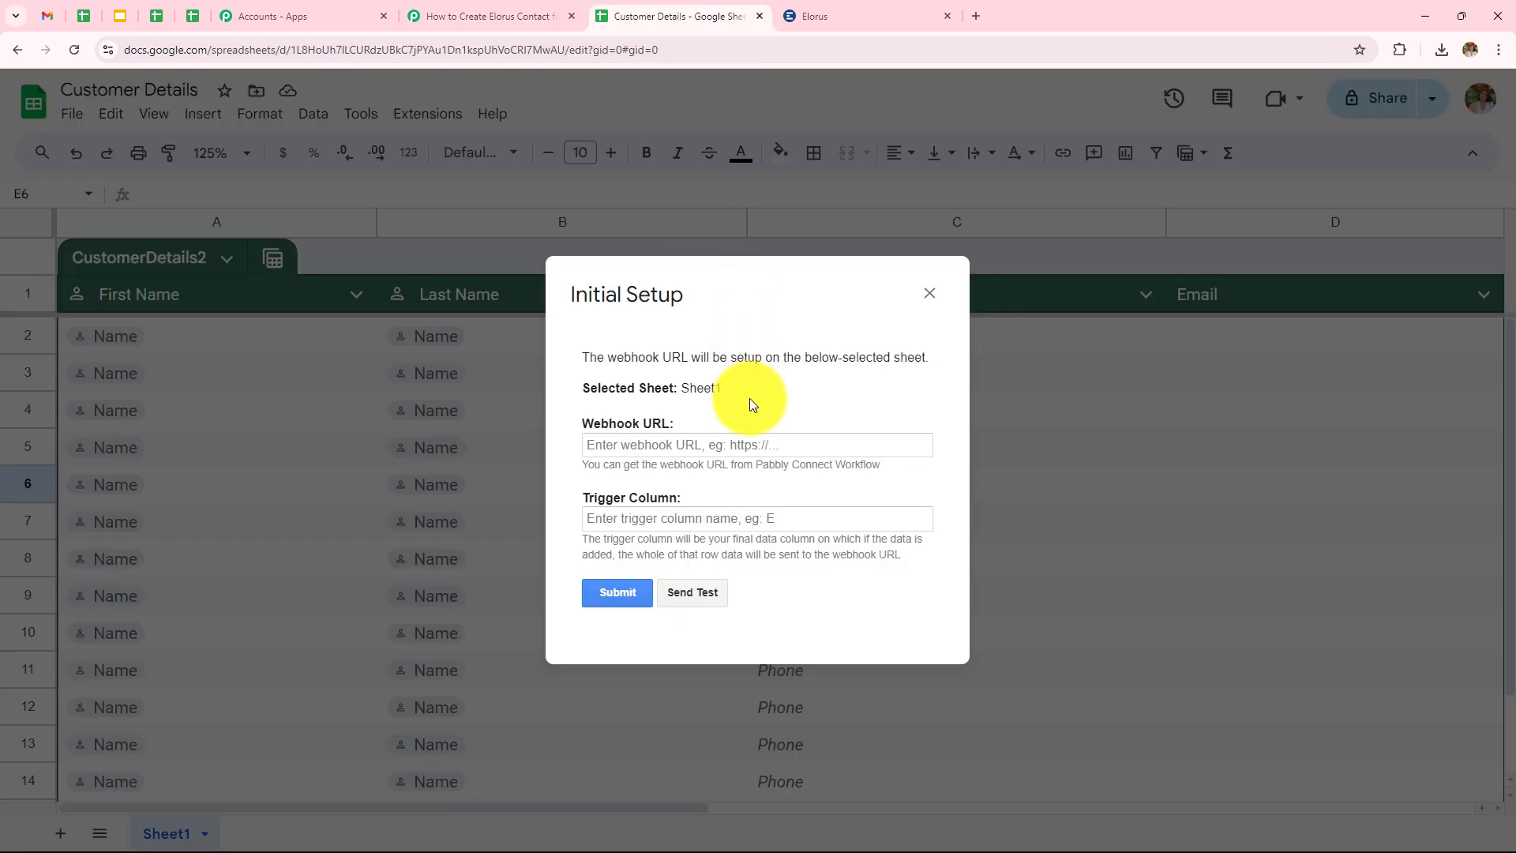
left_click(748, 448)
key("ctrl+v")
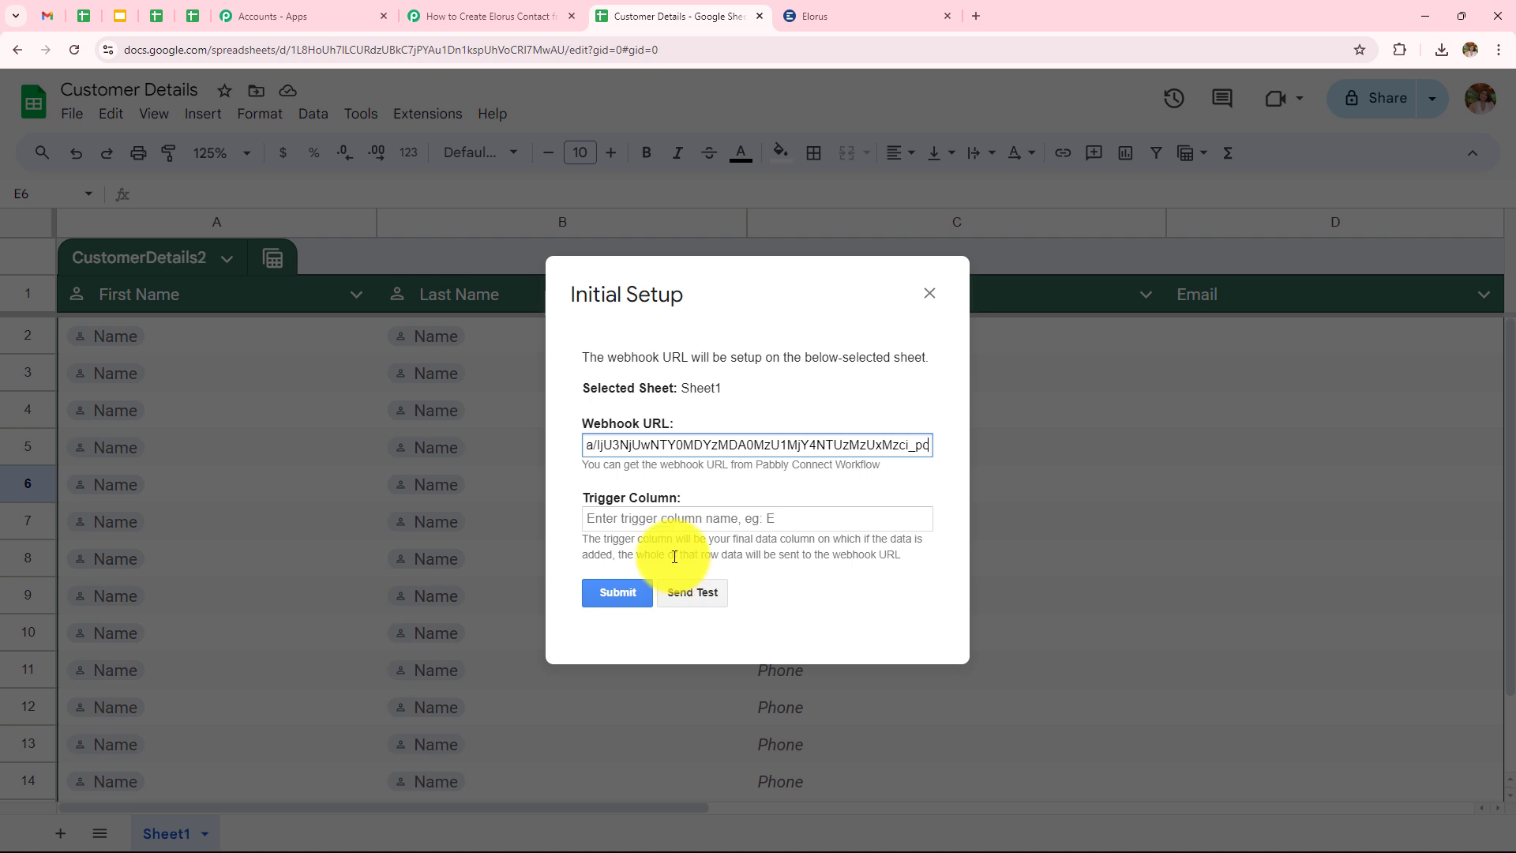
left_click(581, 544)
Enter d as the trigger column and submit the webhook setup.
left_click_drag(593, 540, 900, 554)
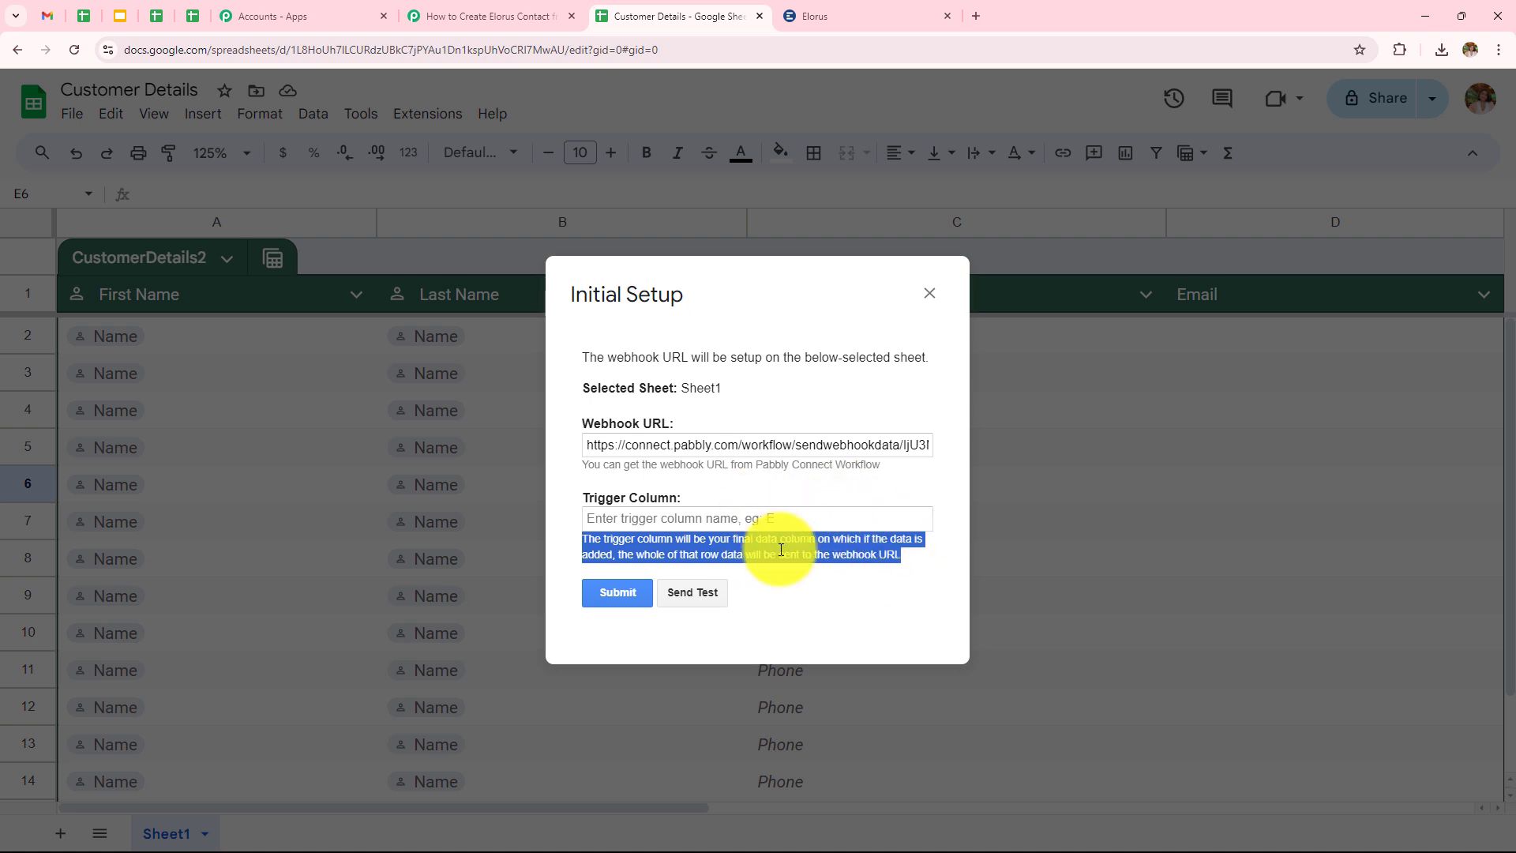
left_click(890, 499)
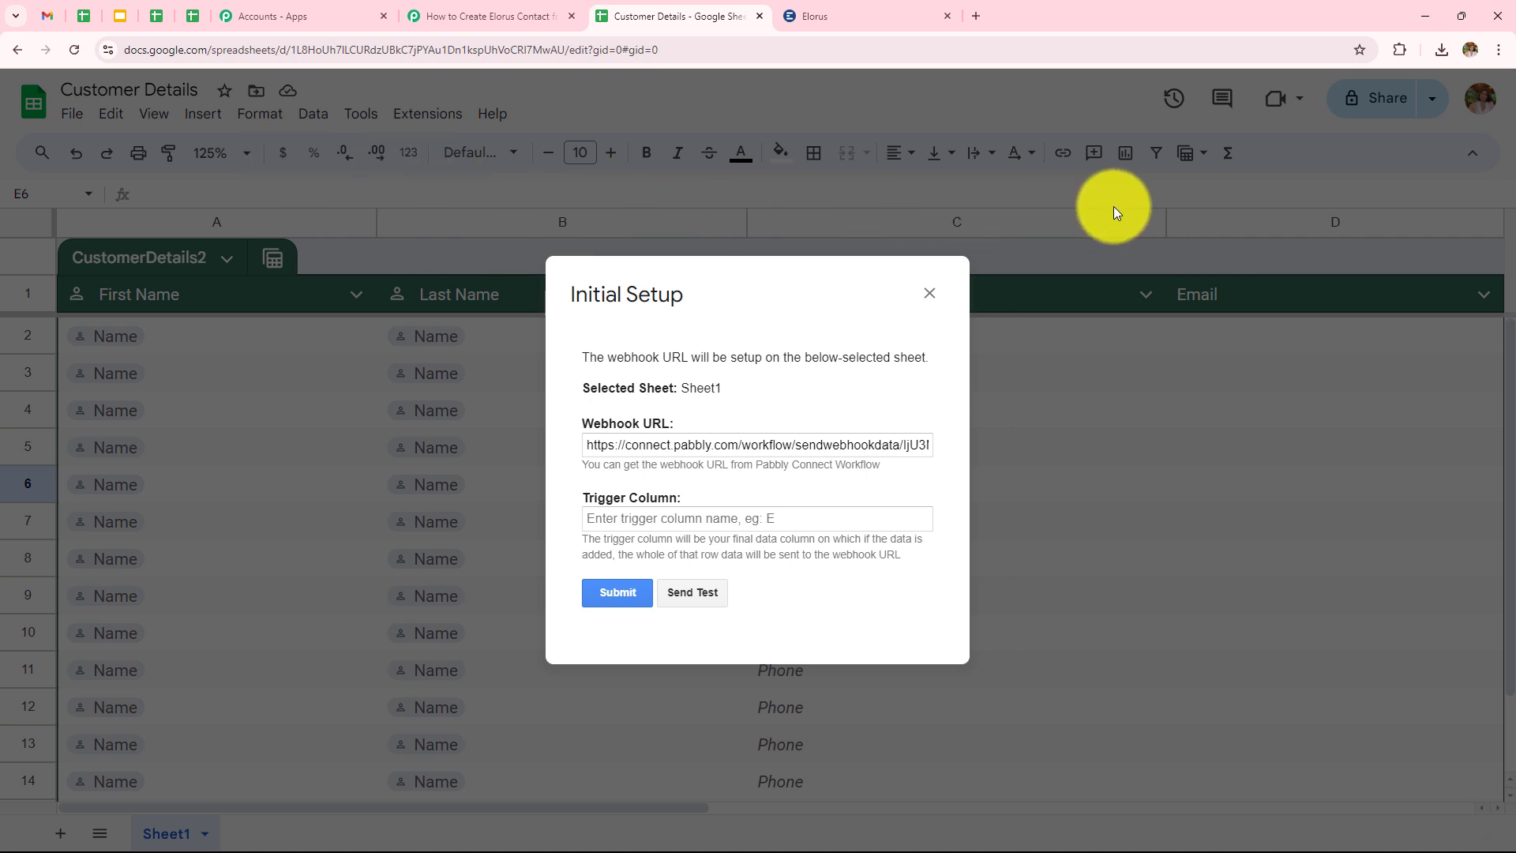
left_click(826, 508)
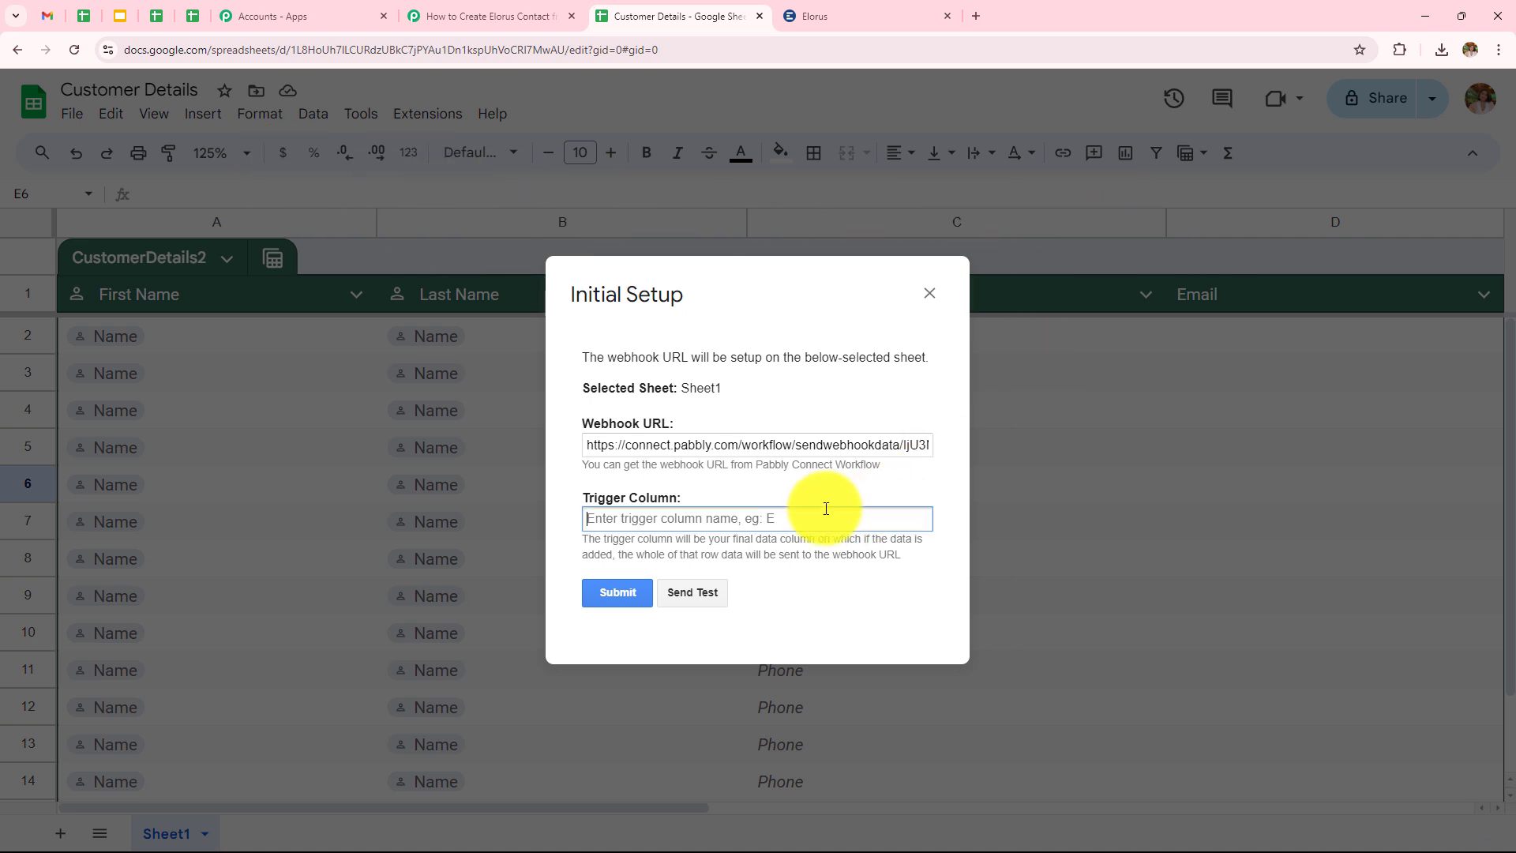
type("d")
left_click(625, 600)
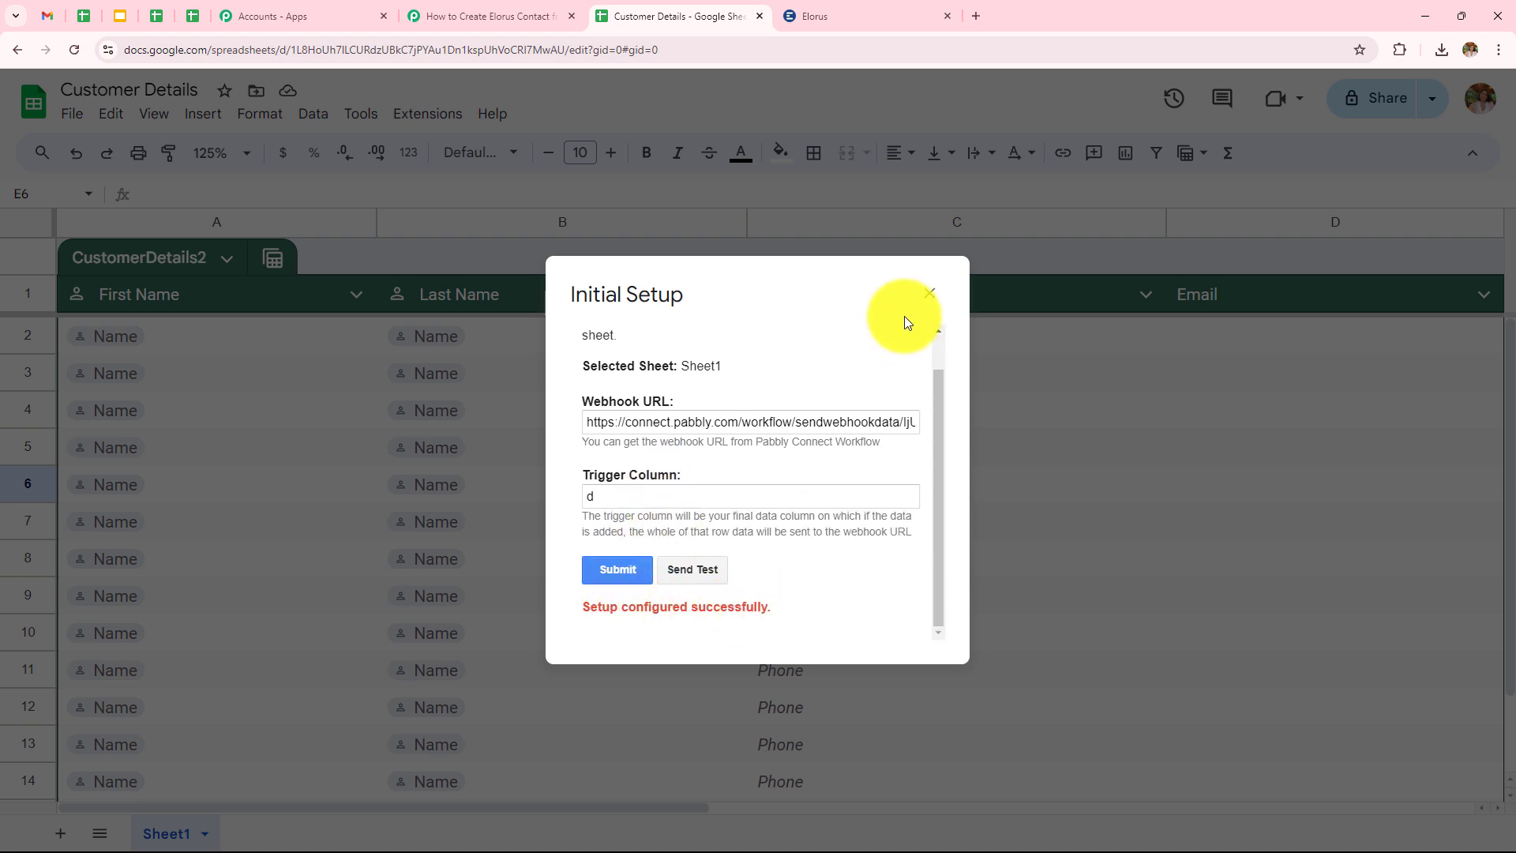
left_click(929, 292)
left_click(433, 116)
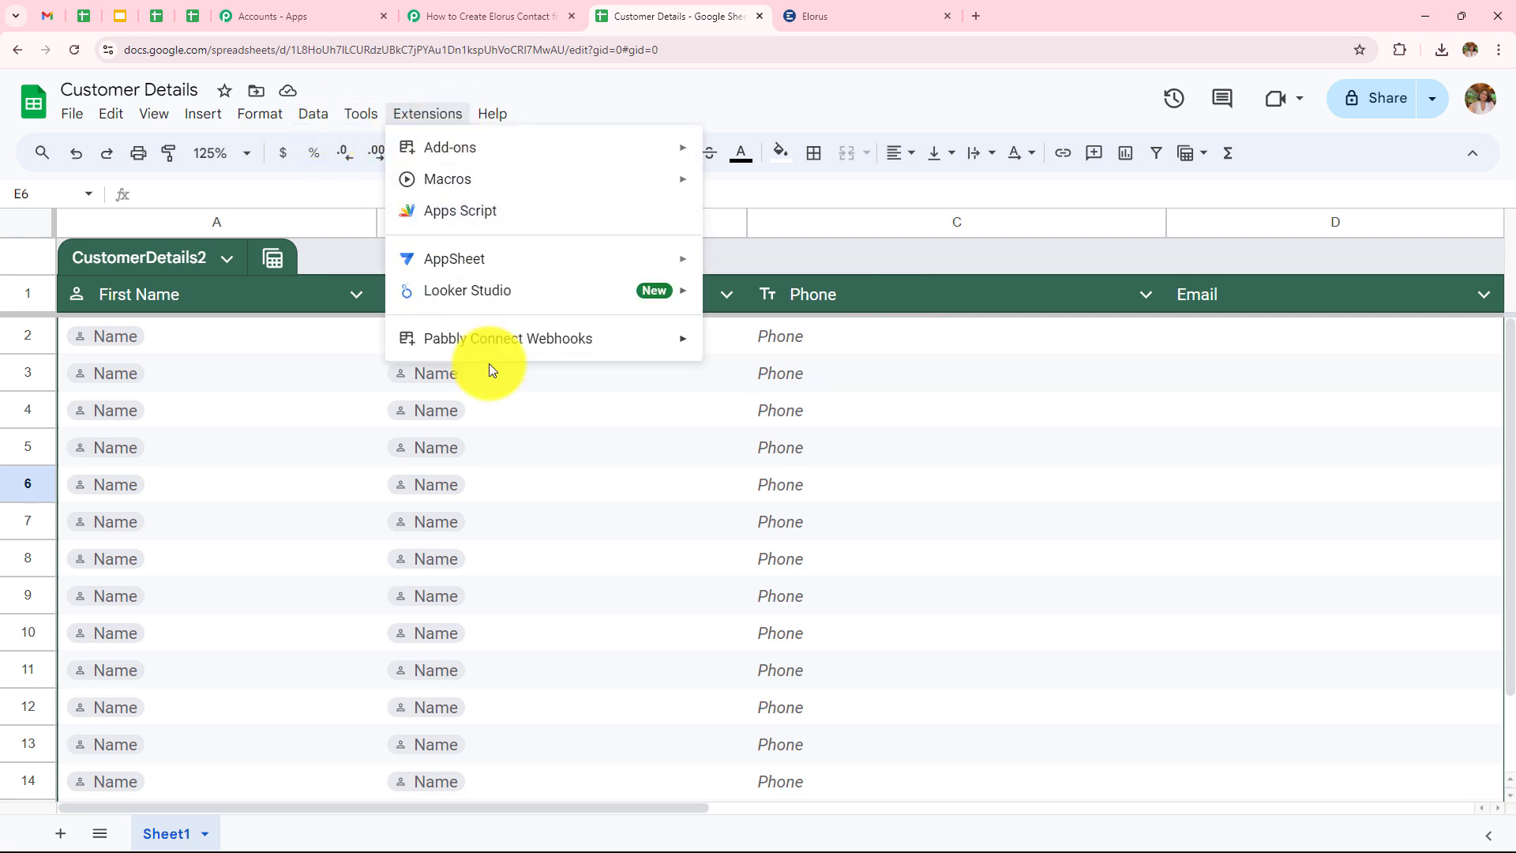
Turn on Send On Event under Extensions > Pabbly Connect Webhooks.
mouse_move(524, 347)
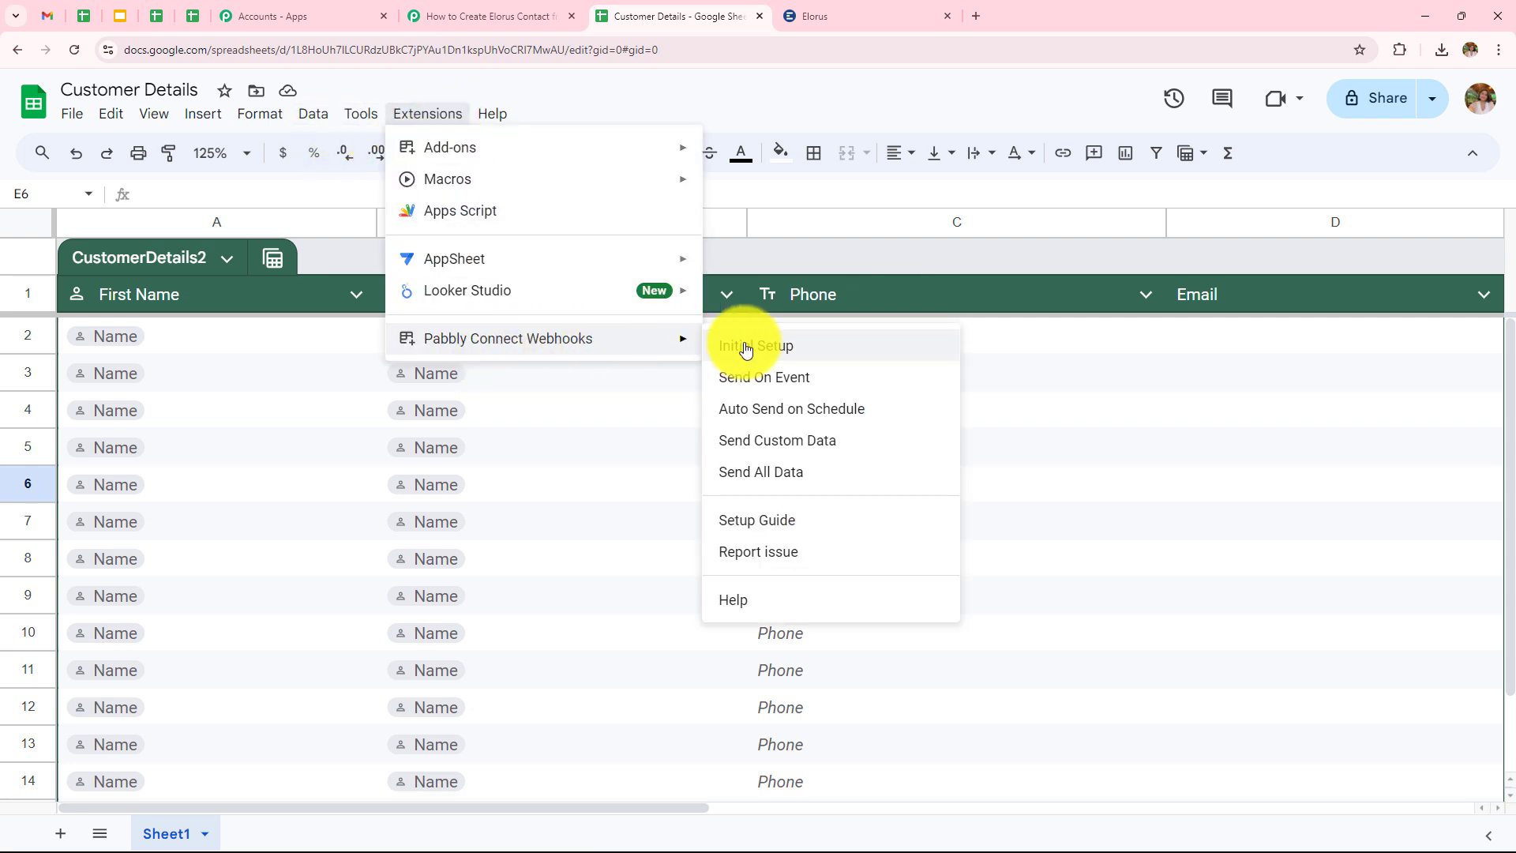
left_click(753, 383)
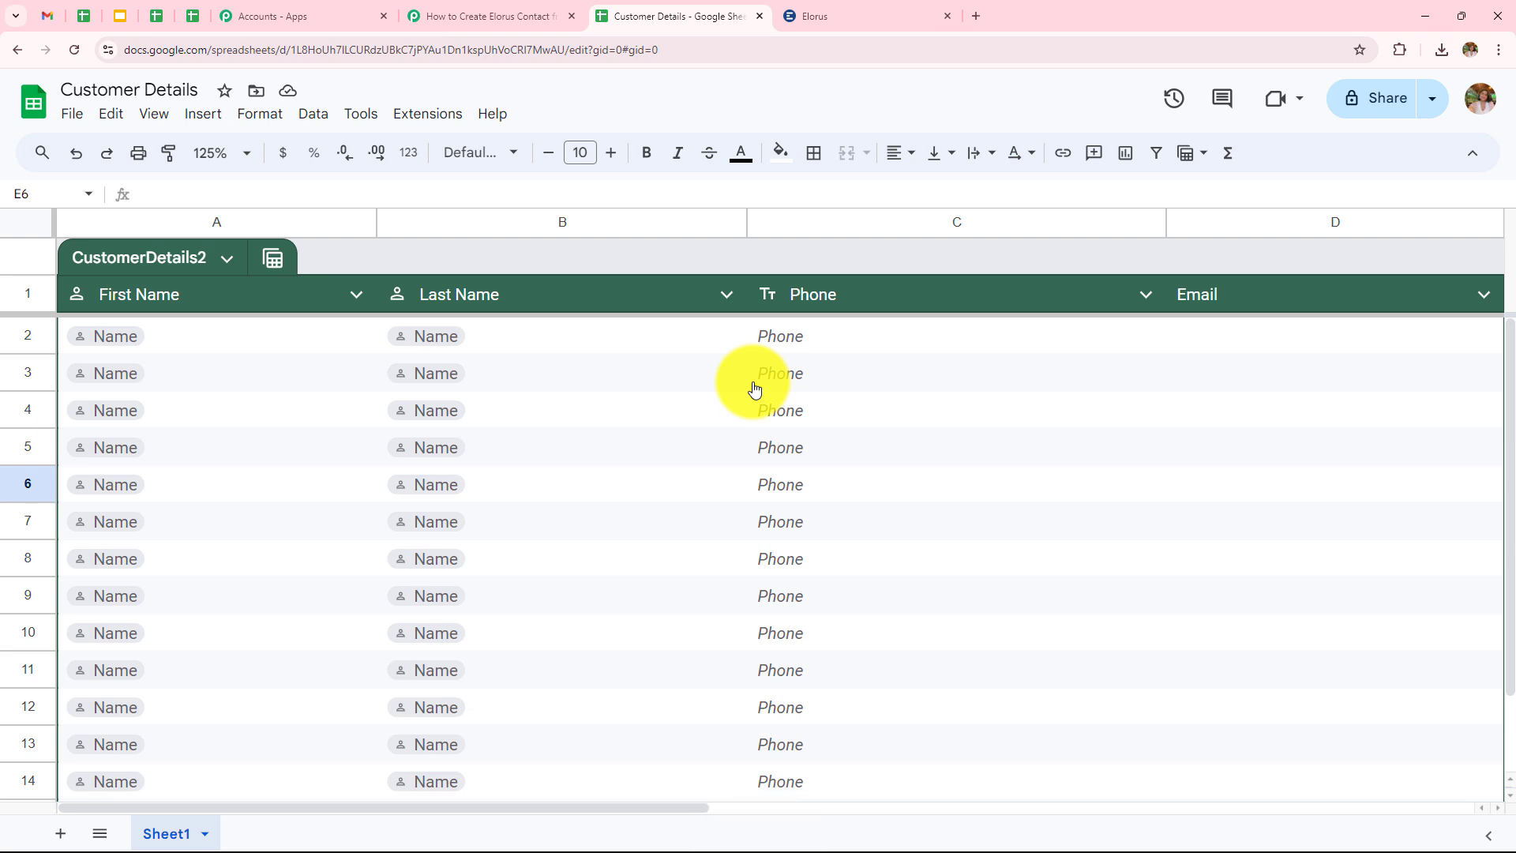
Check the Pabbly trigger is waiting for a webhook response, then return to Customer Details.
left_click(490, 16)
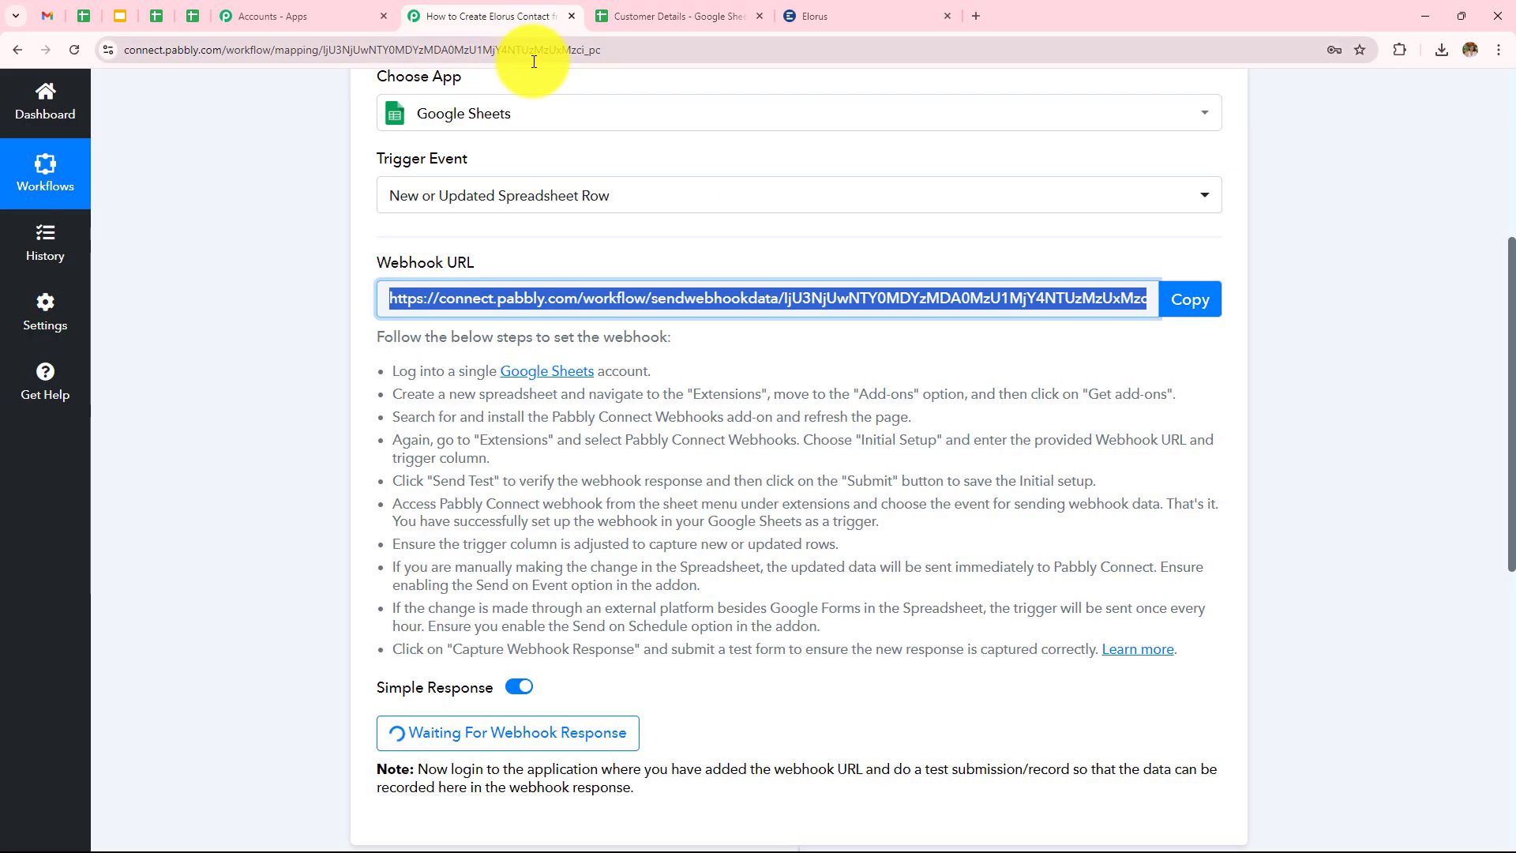
scroll(552, 198, "down", 4)
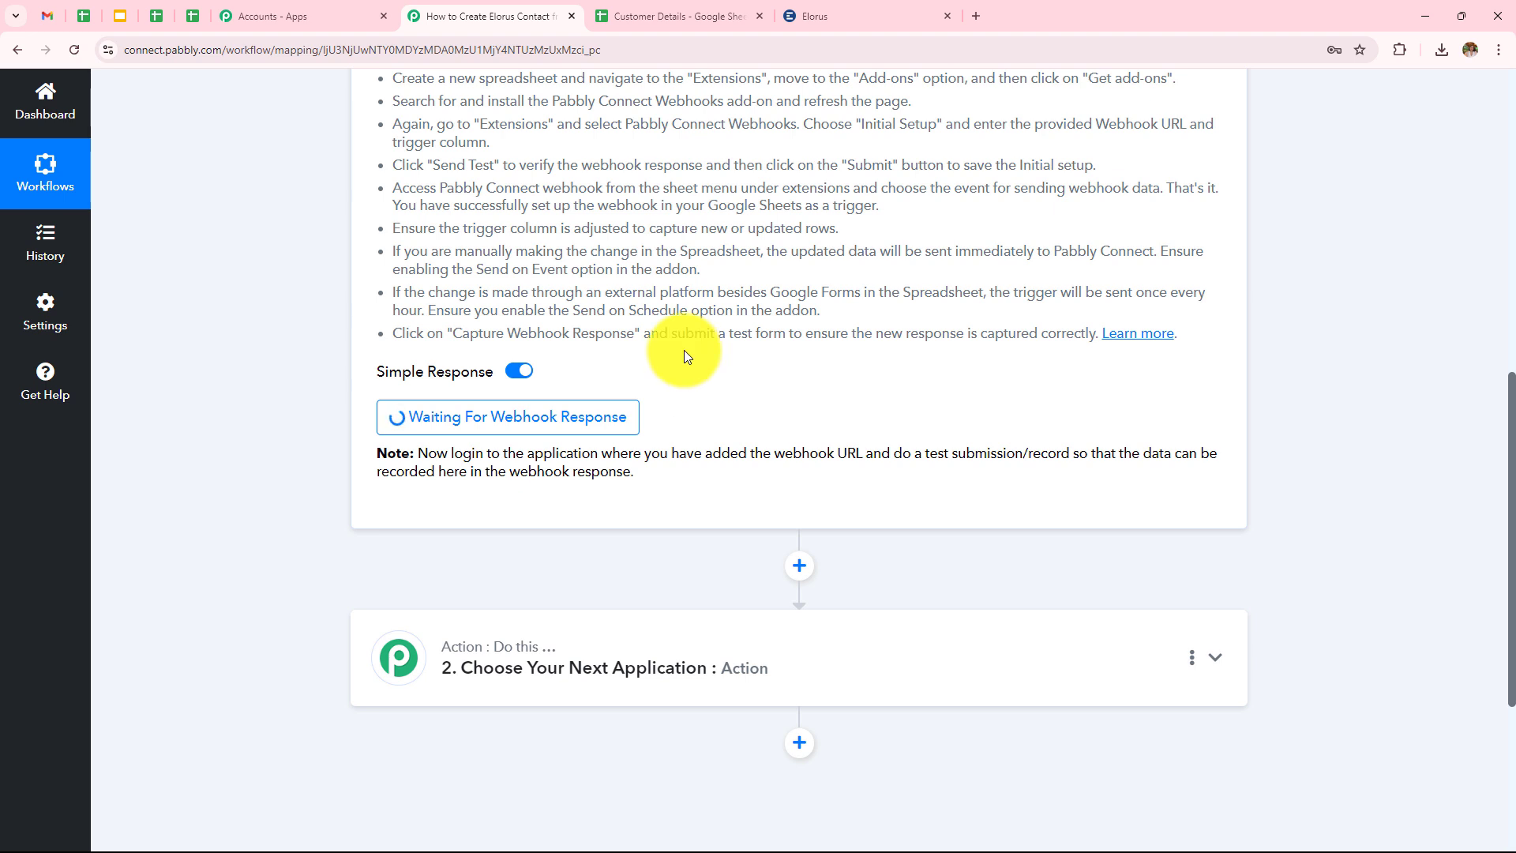
left_click(661, 9)
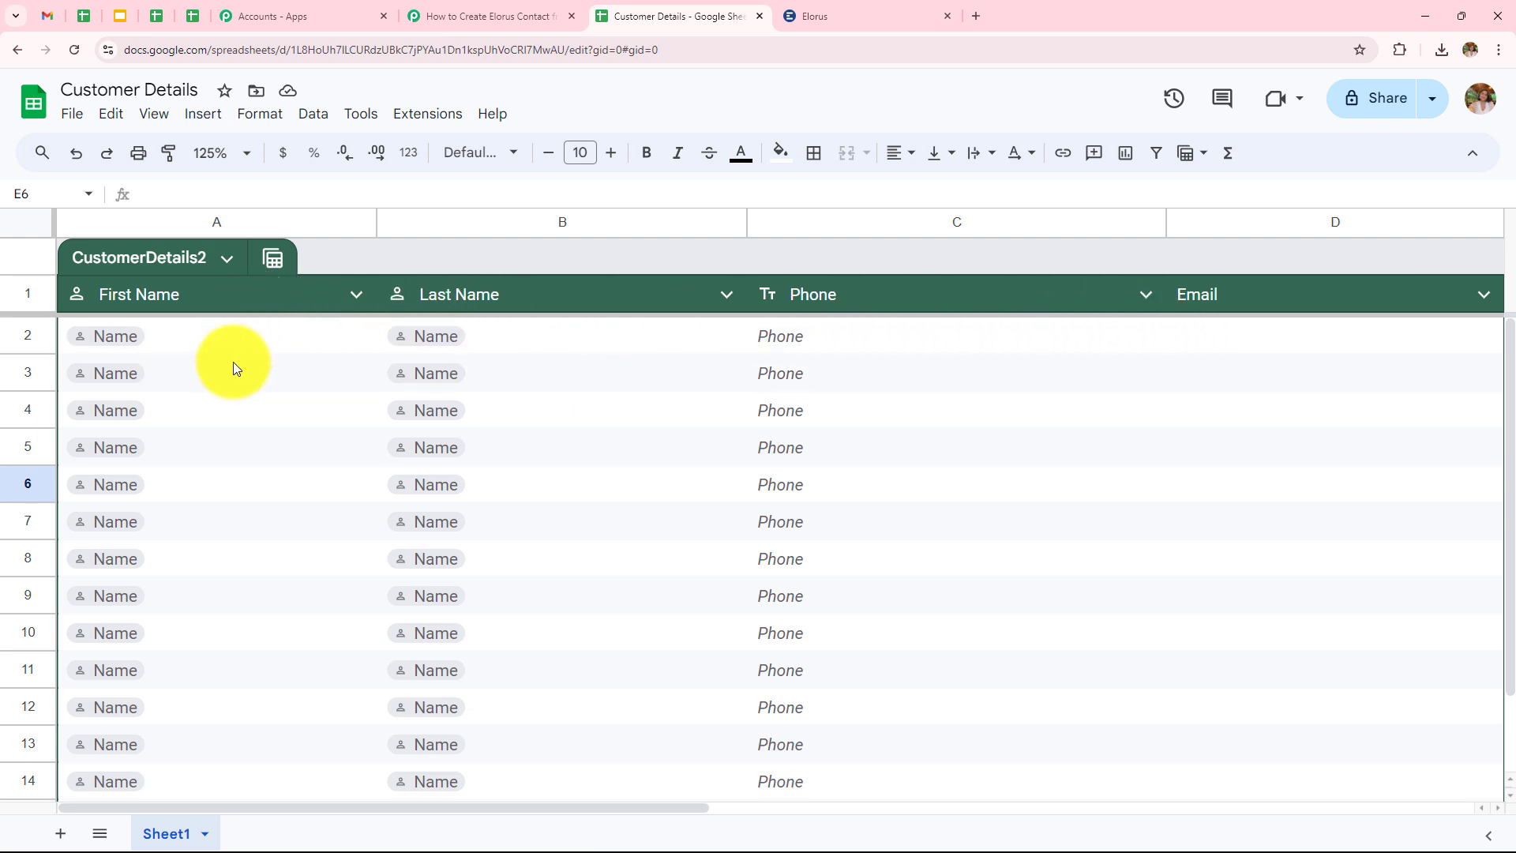
Fill row 2 with New, User, a test phone number and a test e-mail address.
left_click(197, 326)
type("New")
left_click(546, 332)
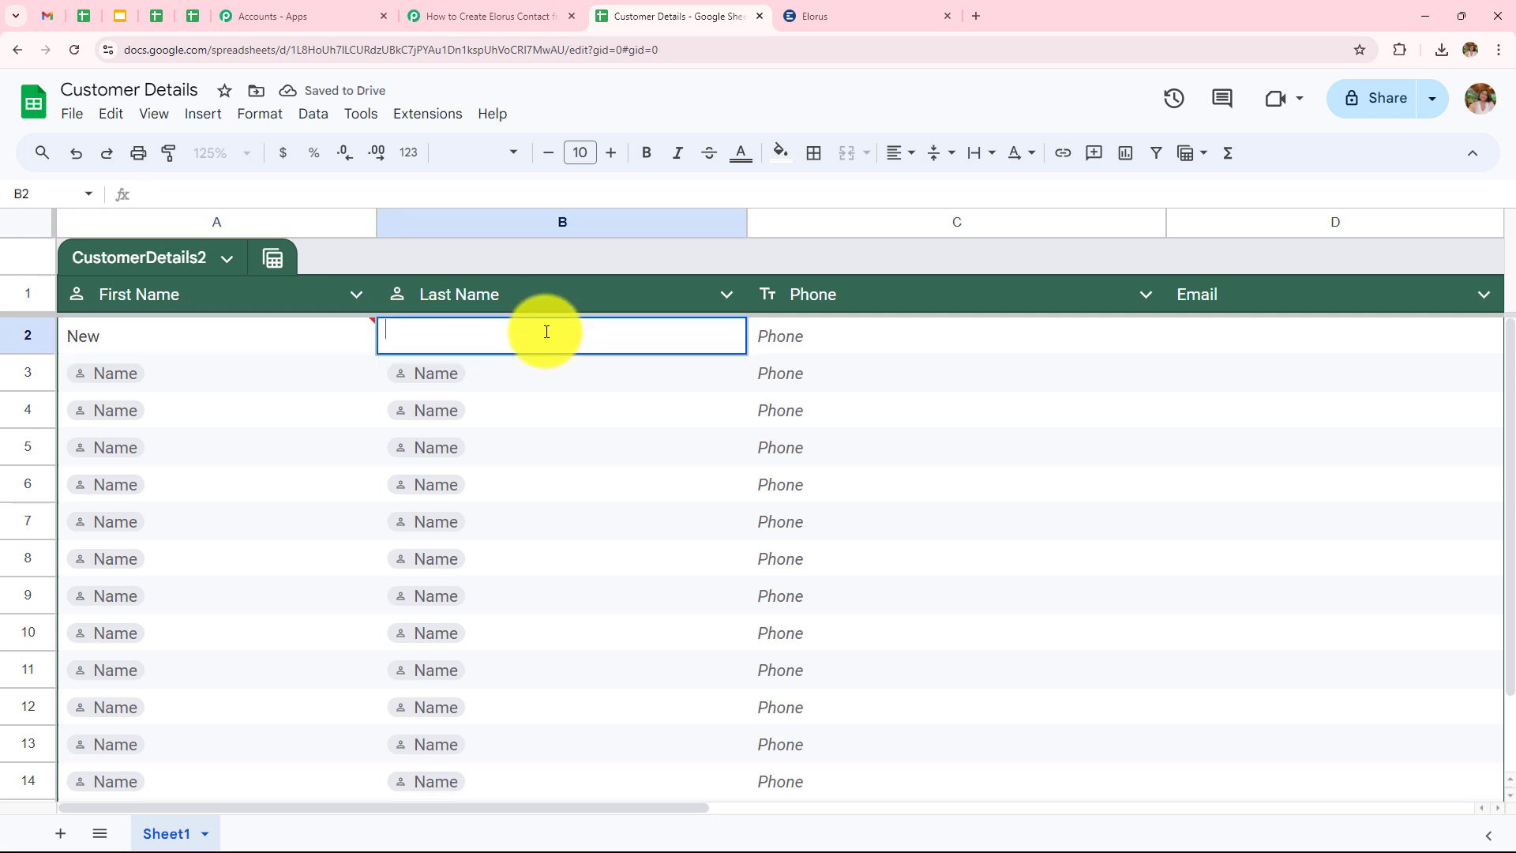
type("User")
double_click(871, 343)
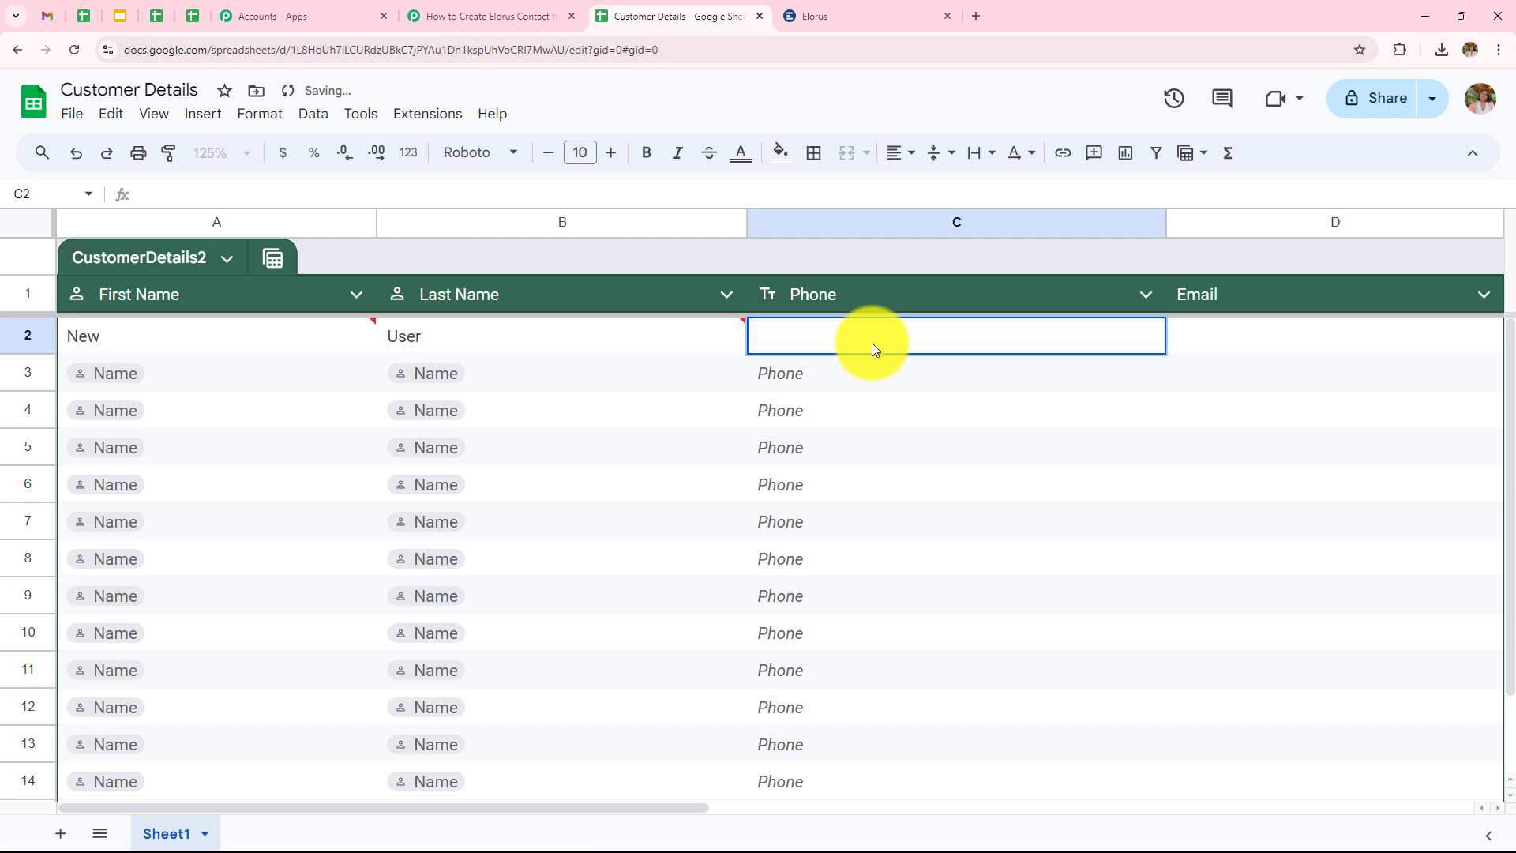
type("8080808080")
double_click(1288, 341)
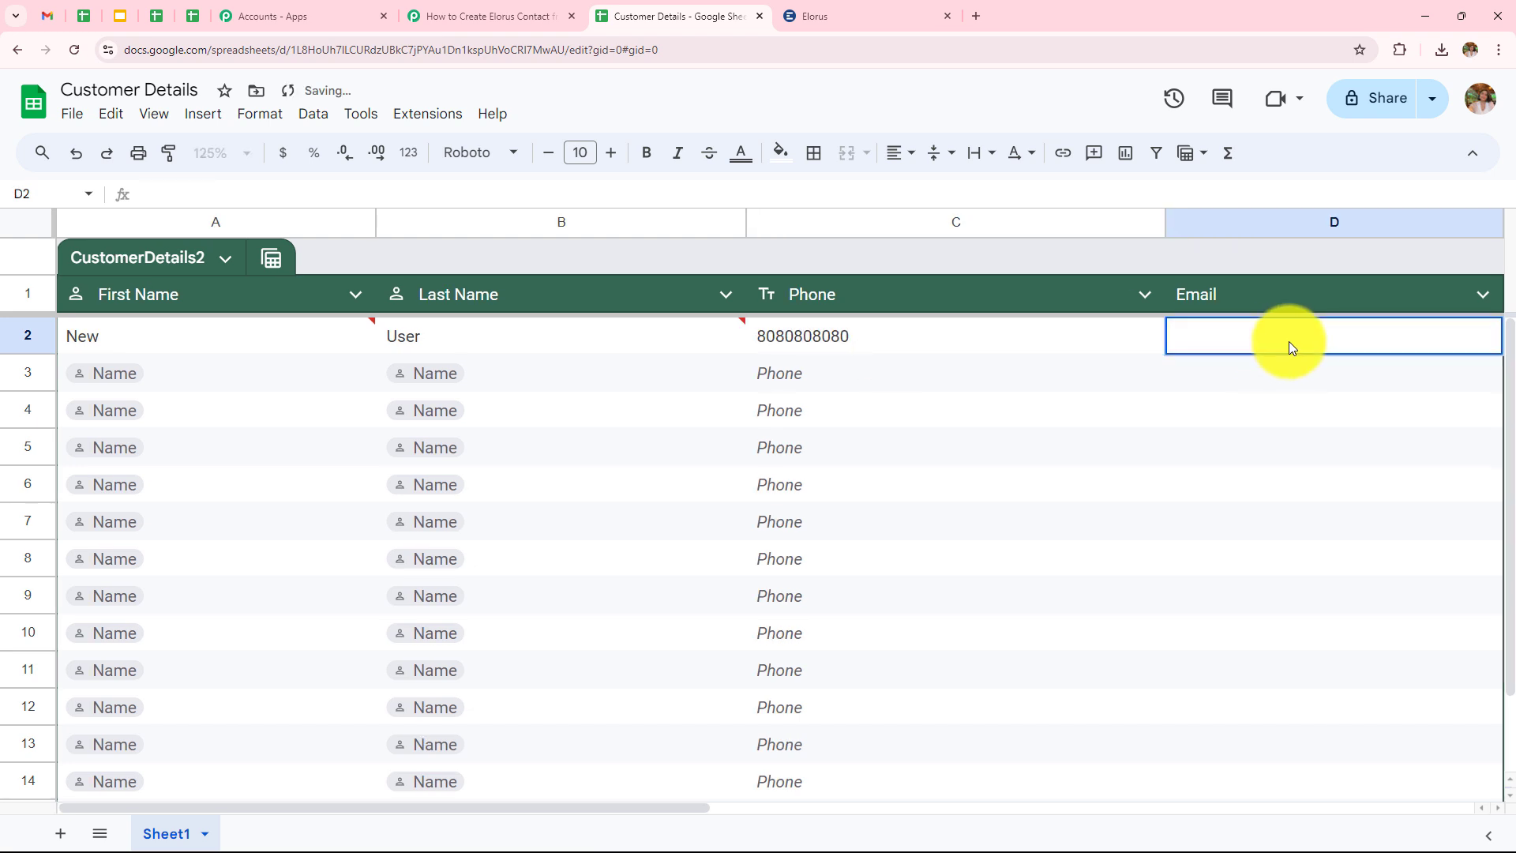
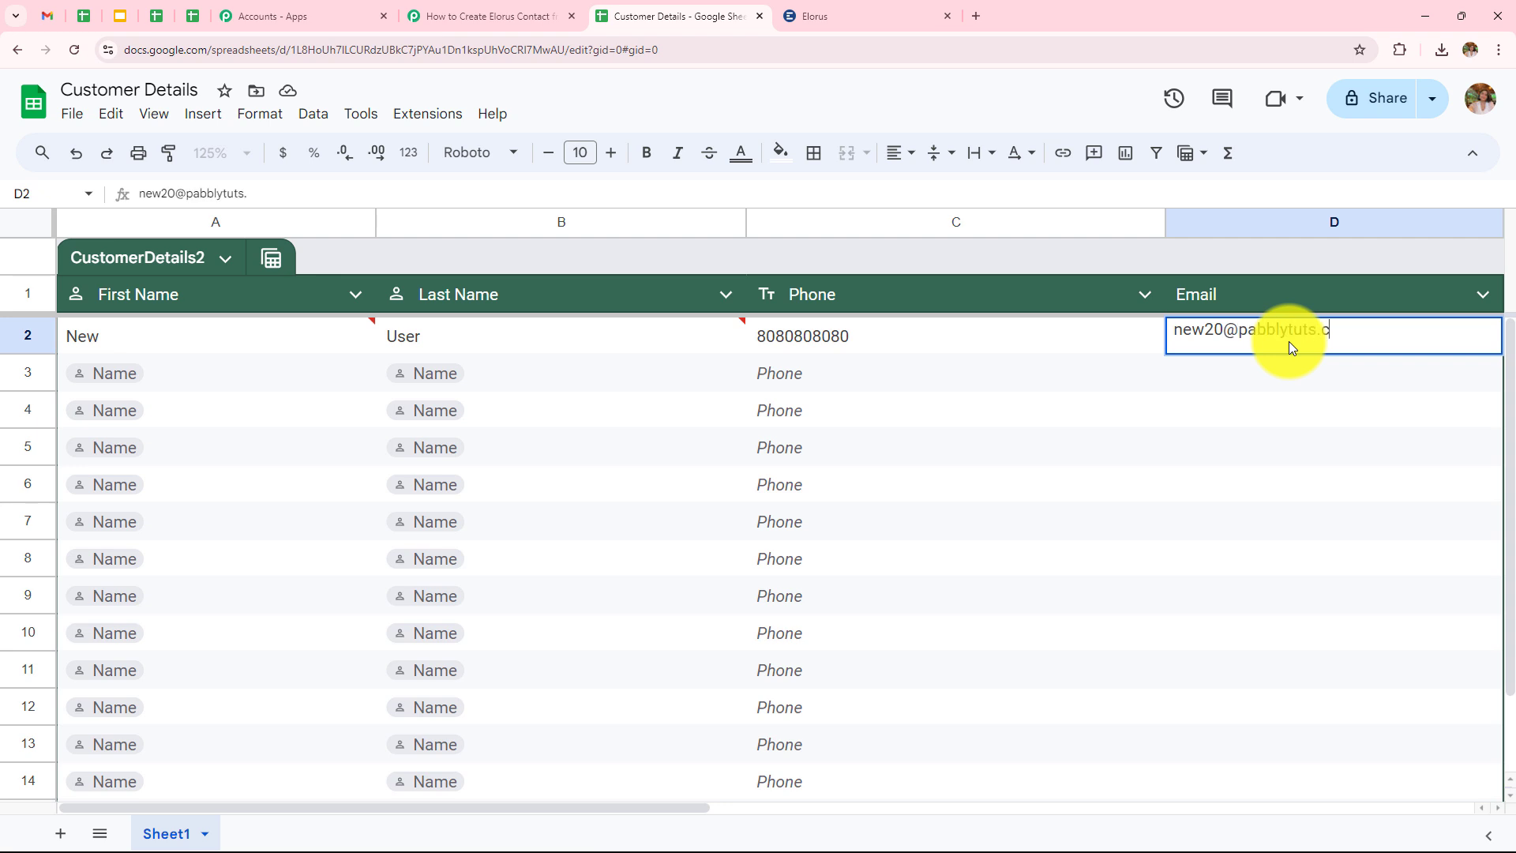
key("Return")
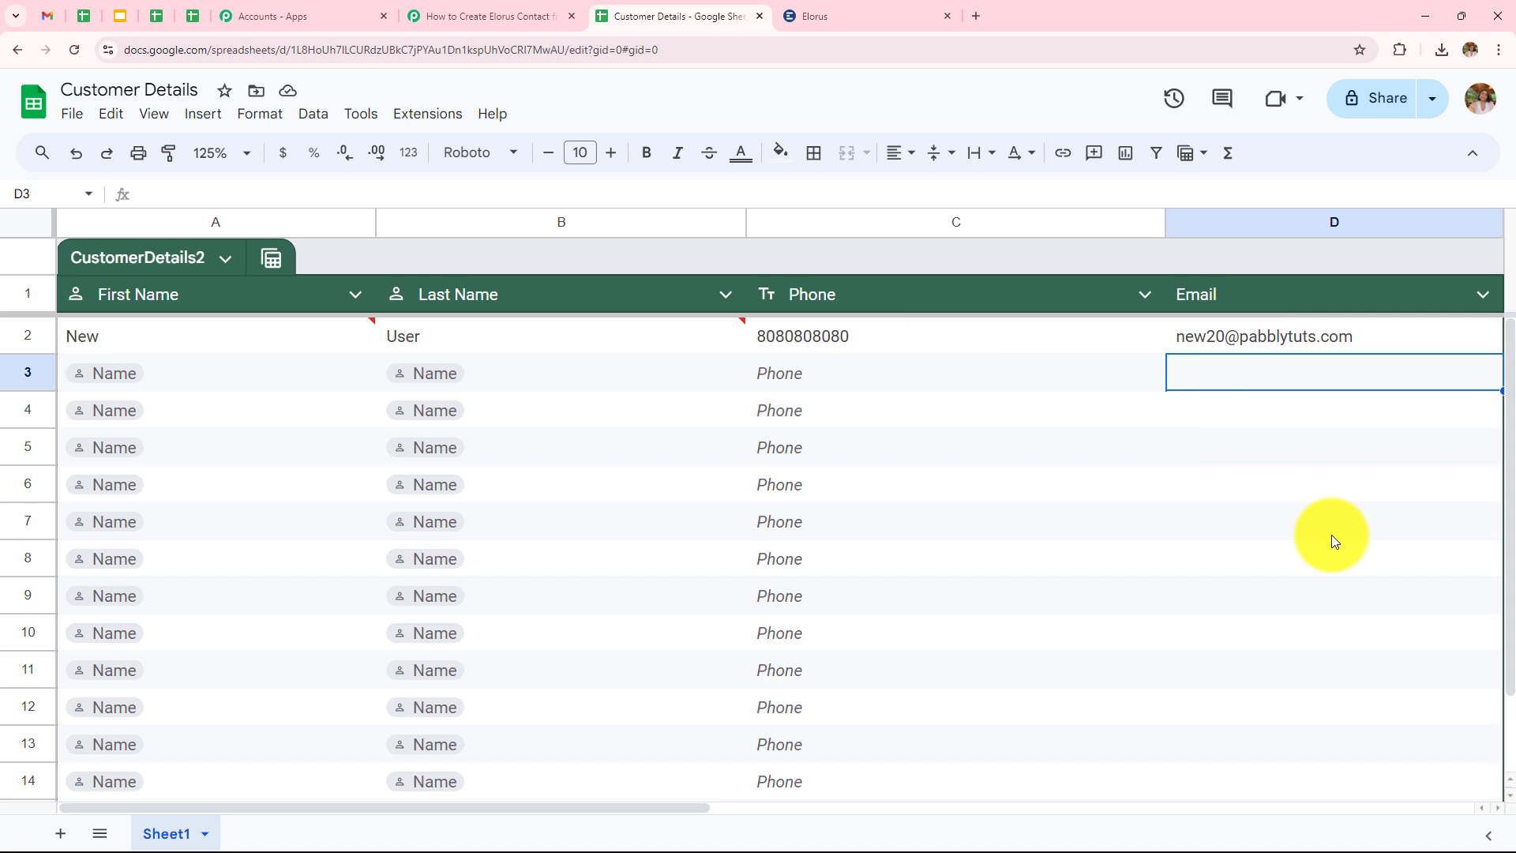
Review the received response's first name, last name, phone and e-mail down to the Action step.
left_click(454, 17)
scroll(680, 377, "down", 1)
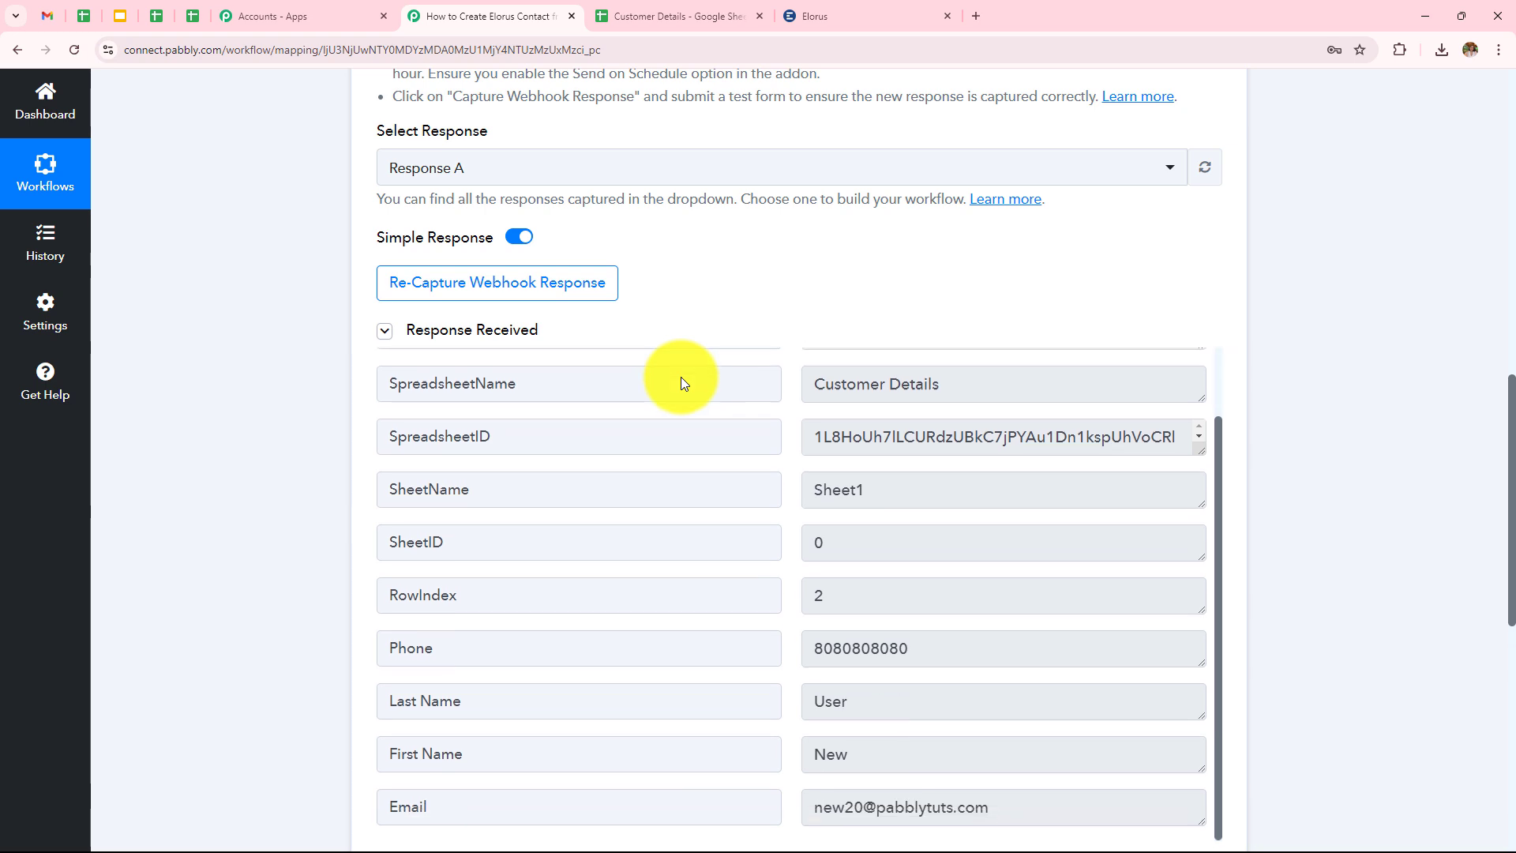
scroll(690, 358, "up", 1)
scroll(788, 253, "down", 2)
scroll(788, 253, "down", 2)
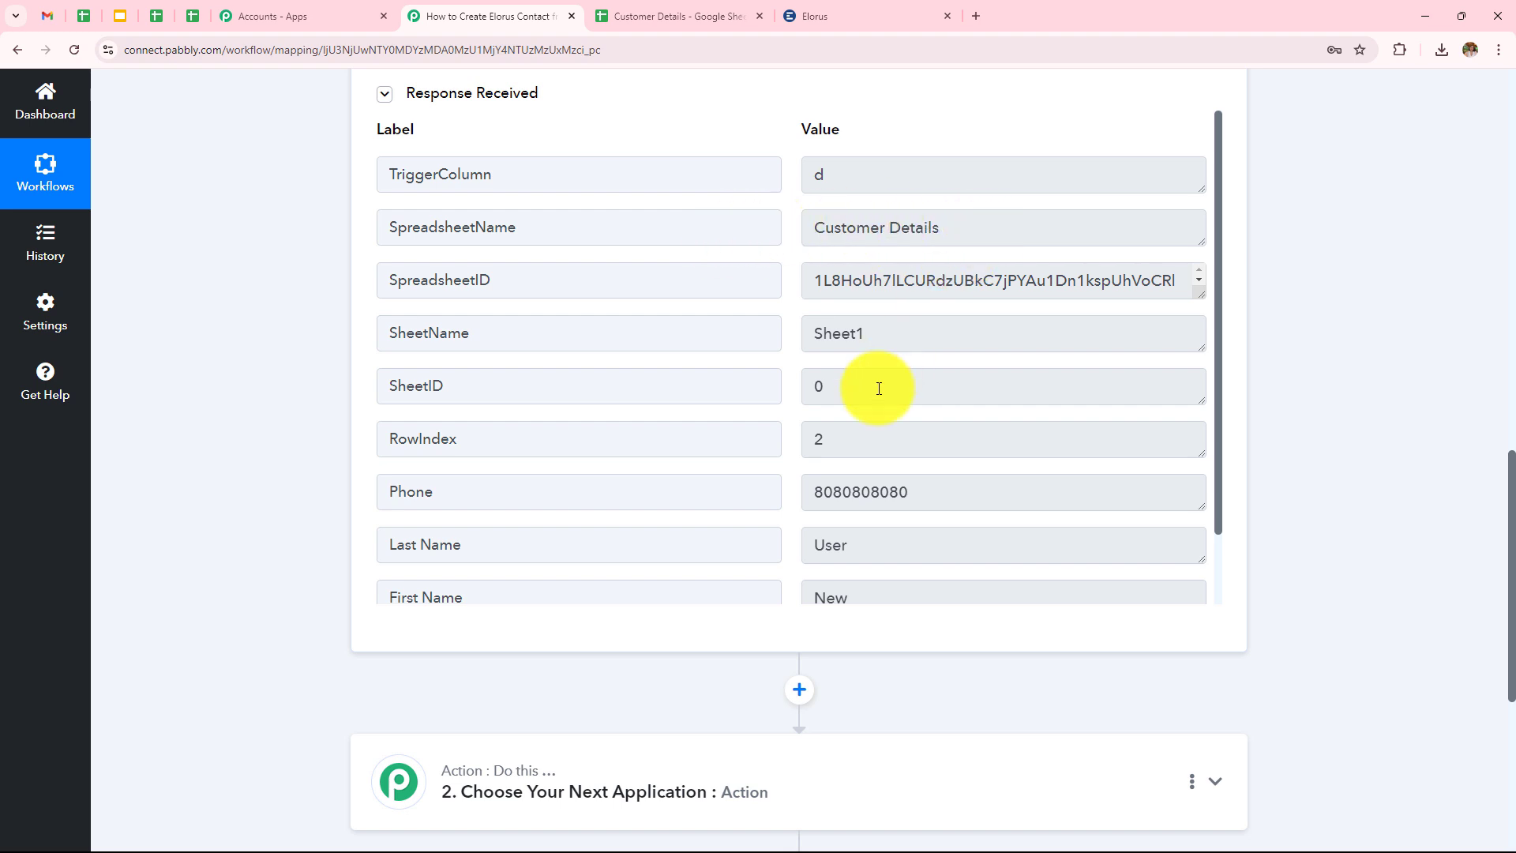
scroll(878, 403, "down", 1)
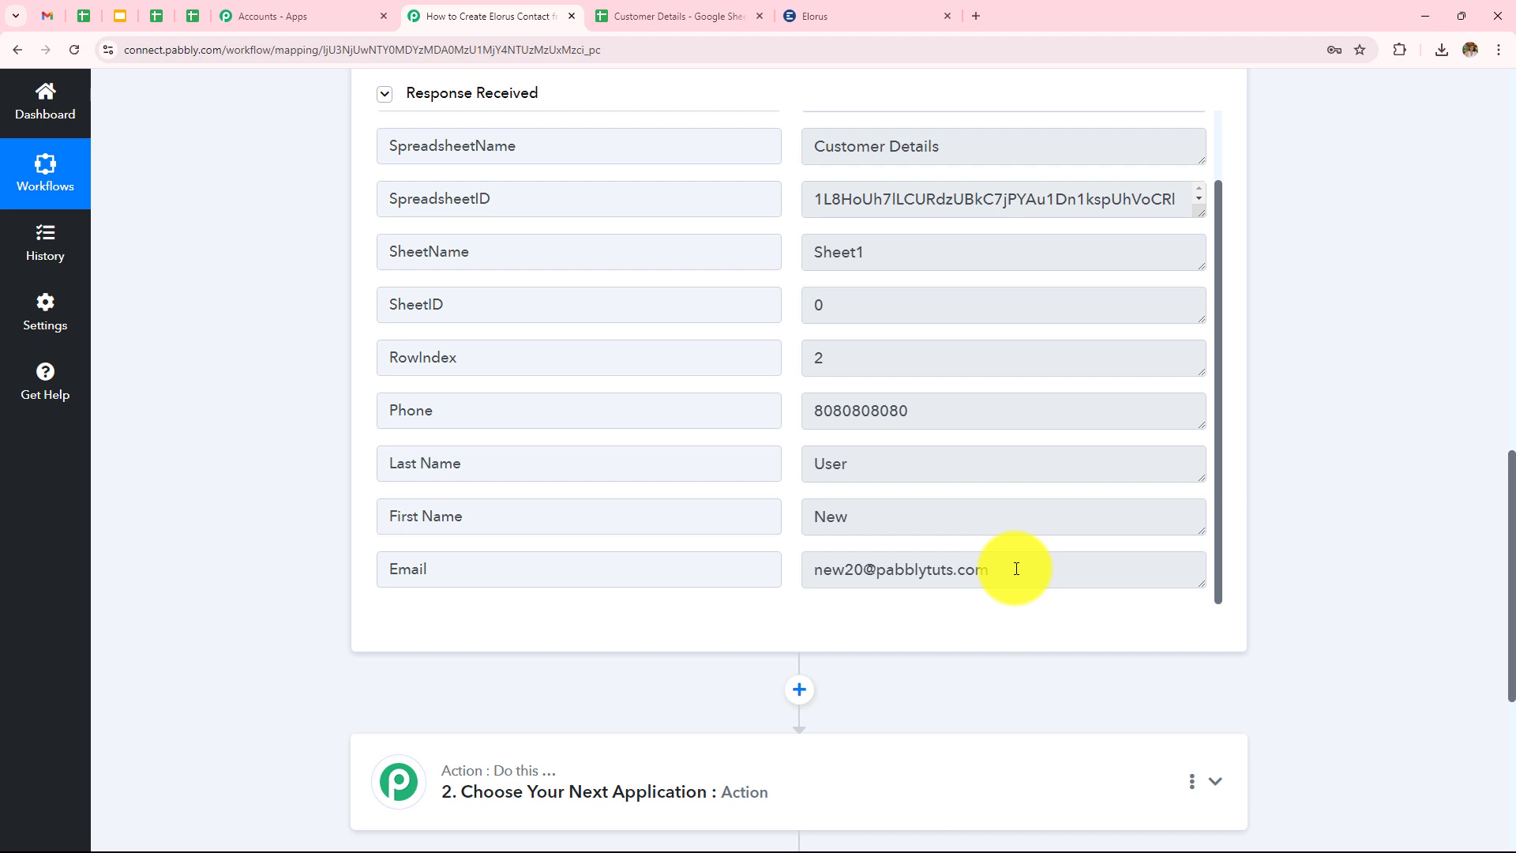
scroll(1015, 518, "down", 5)
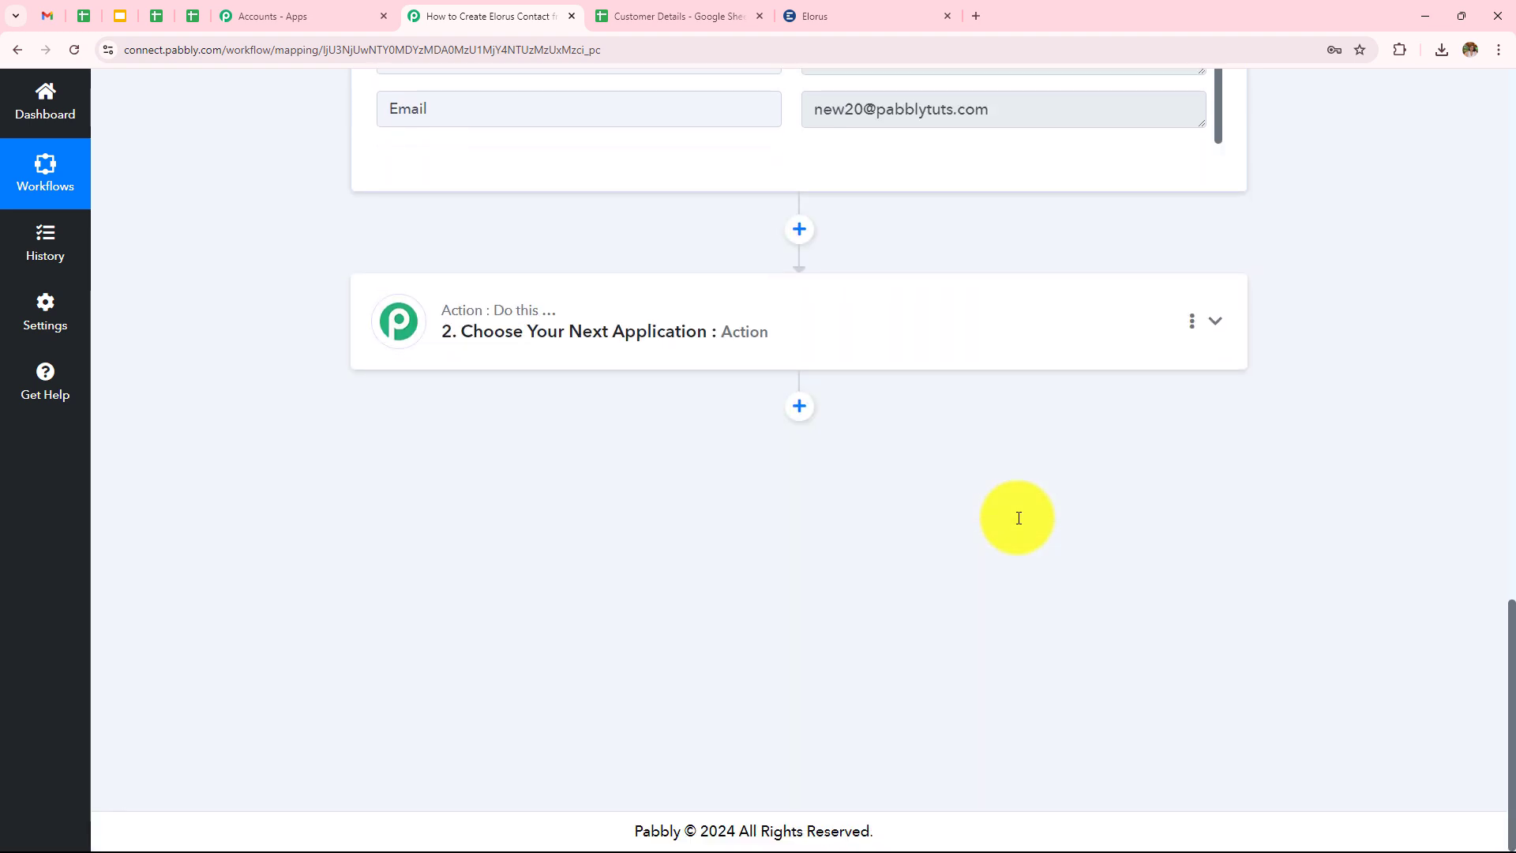
Set the action step to Elorus with the Create Contact event and begin connecting an Elorus account.
left_click(766, 352)
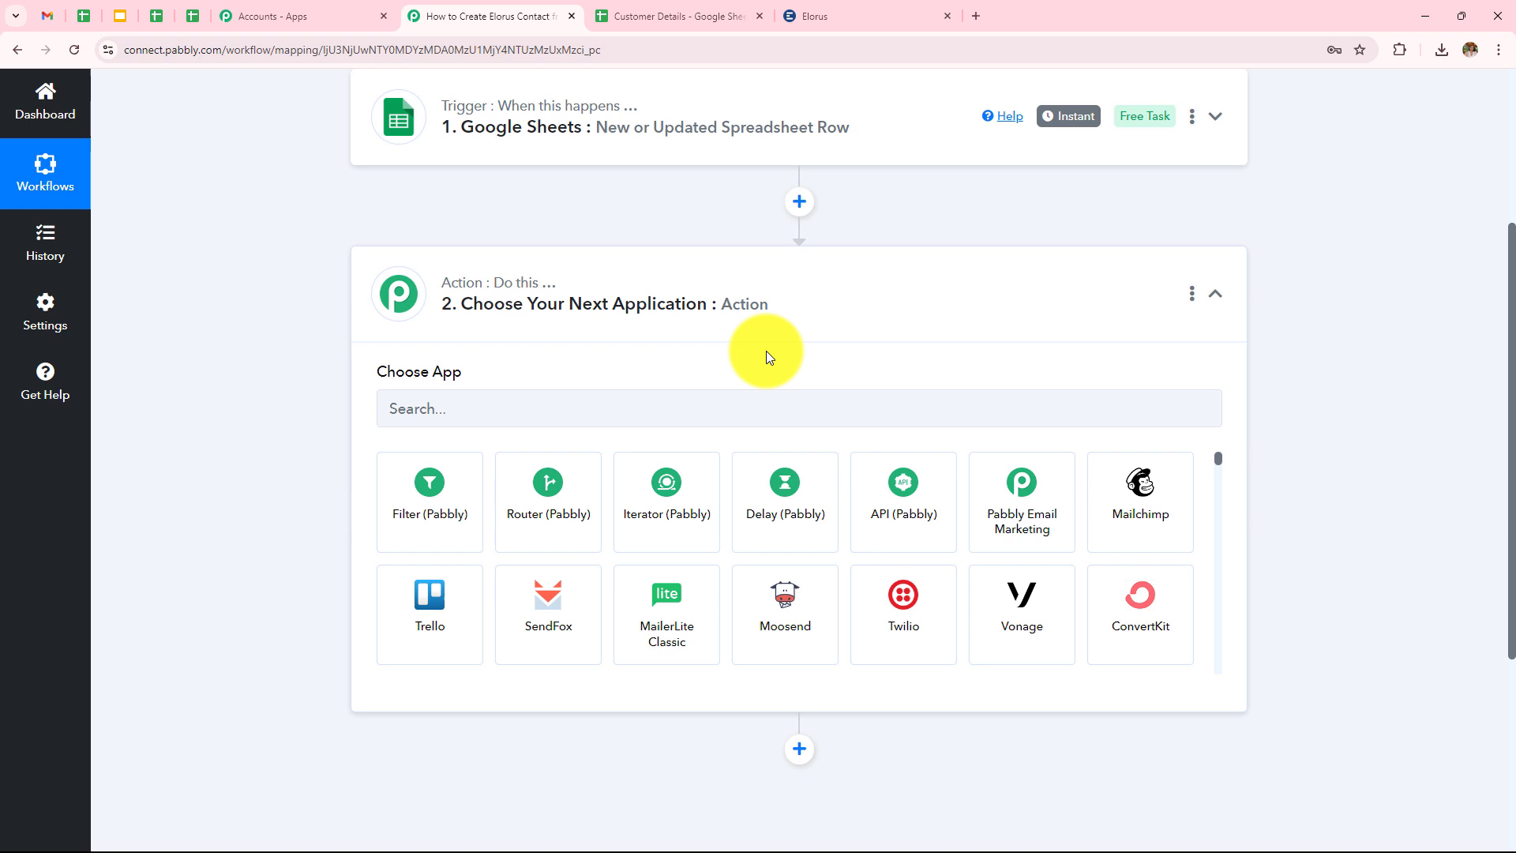
left_click(764, 408)
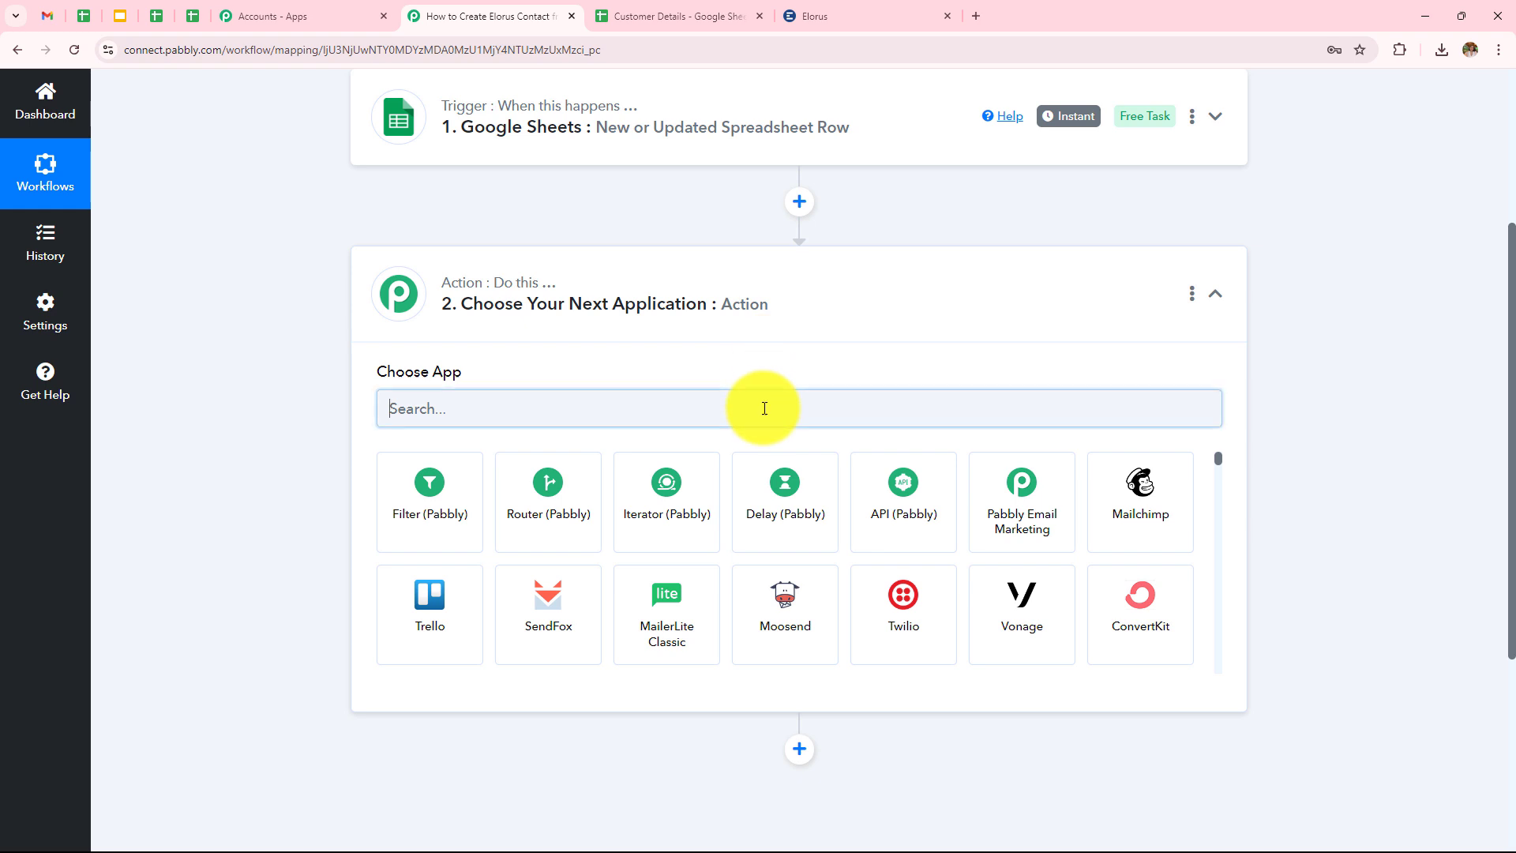
type("Elo")
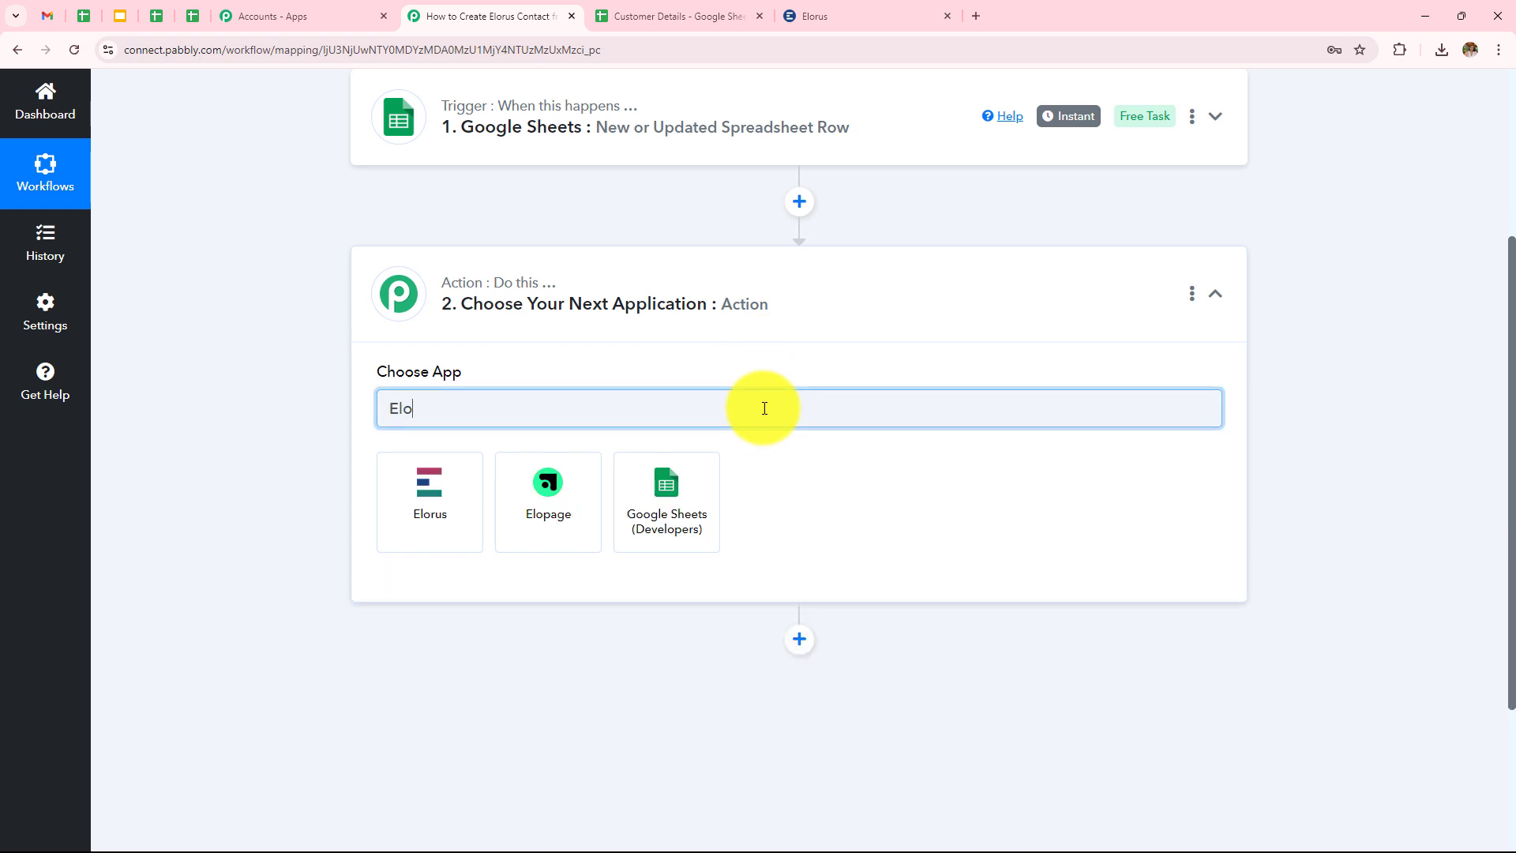
type("r")
left_click(456, 515)
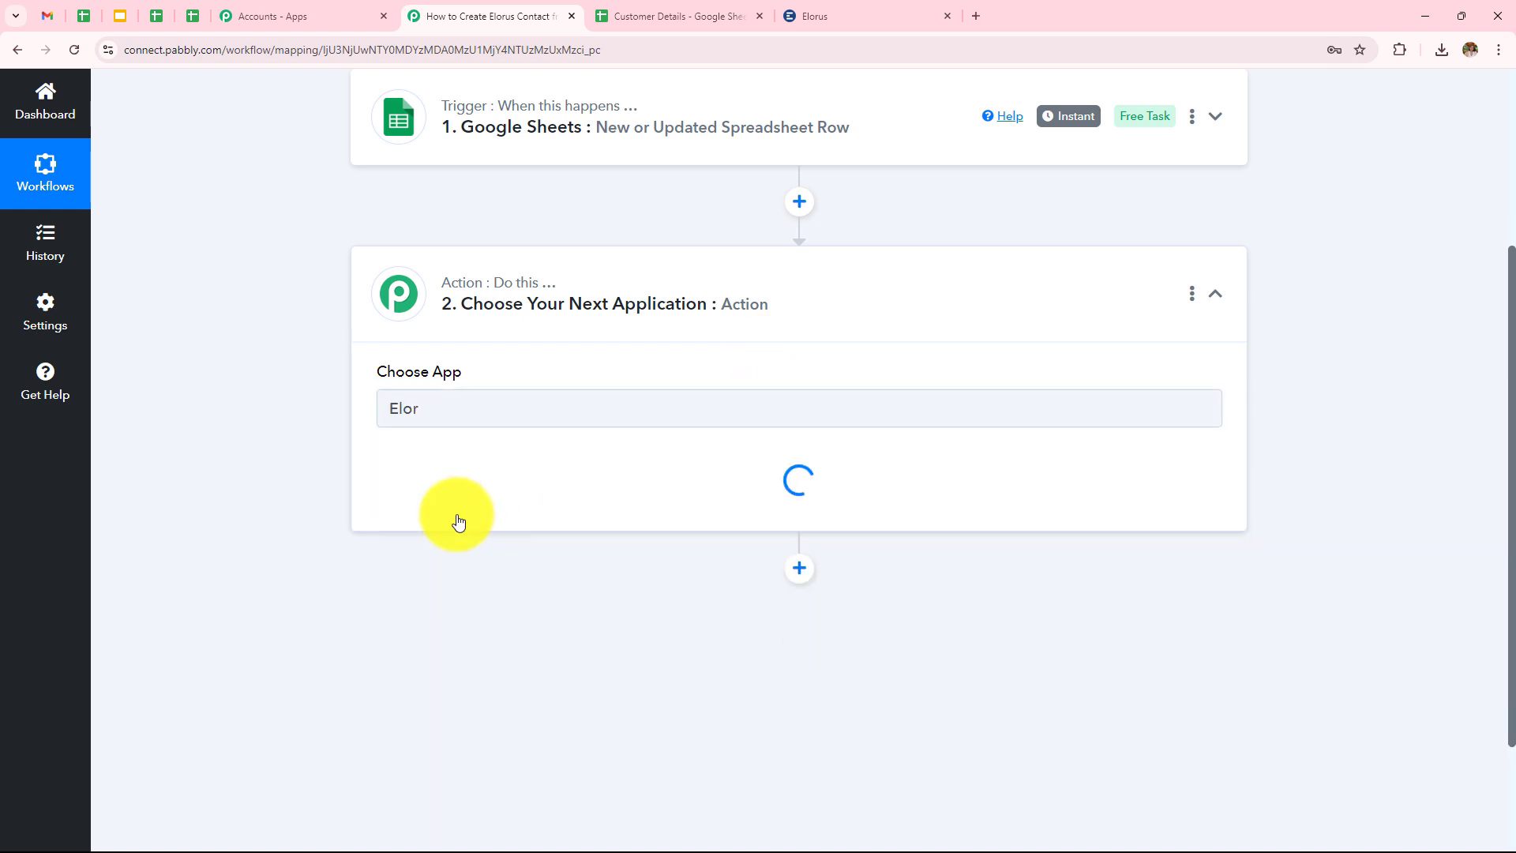
left_click(458, 505)
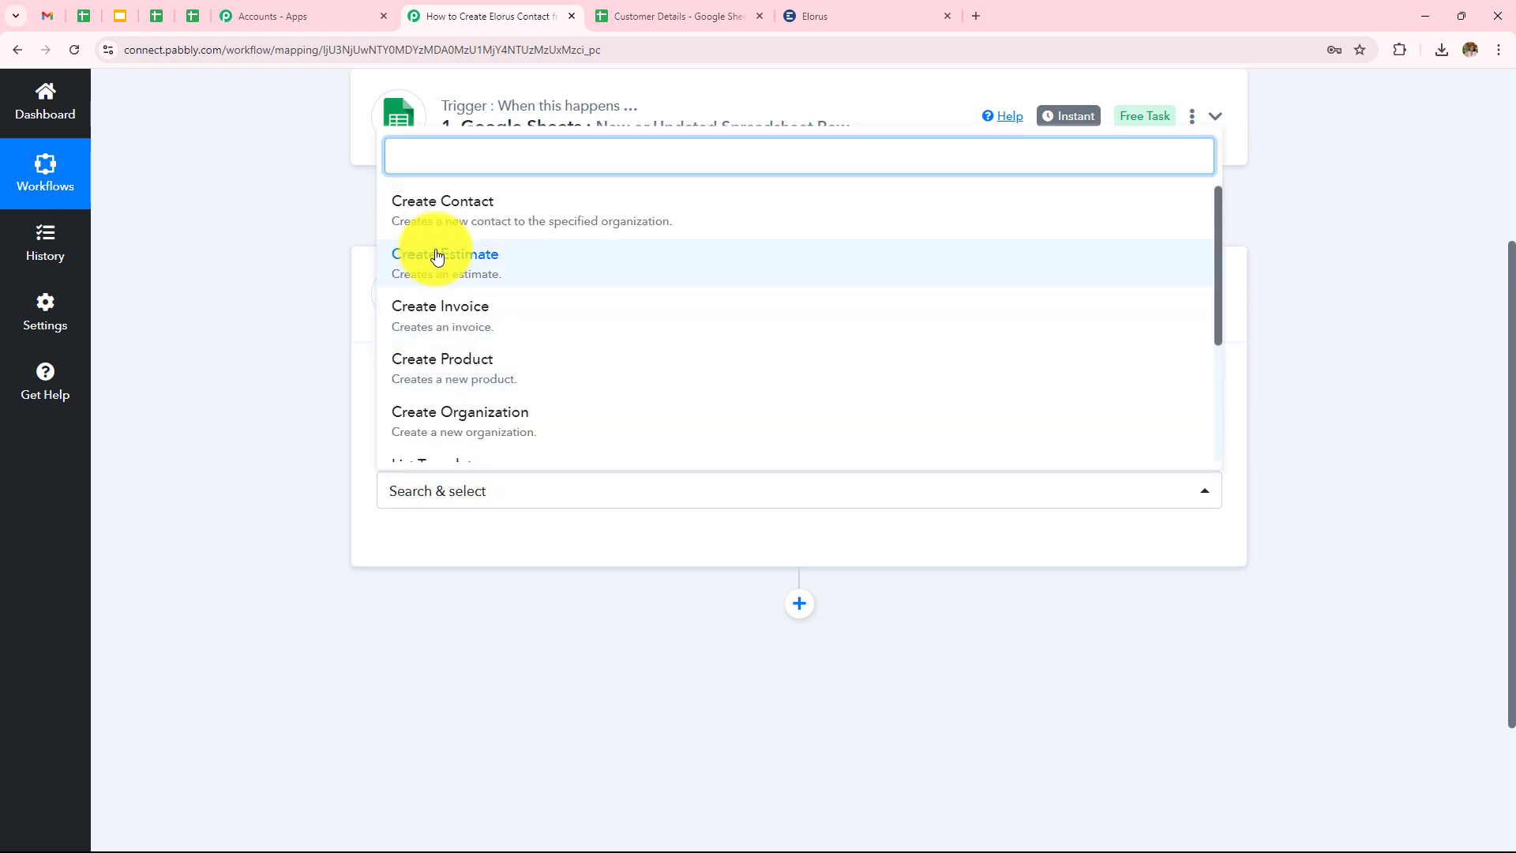
left_click(414, 215)
left_click(436, 559)
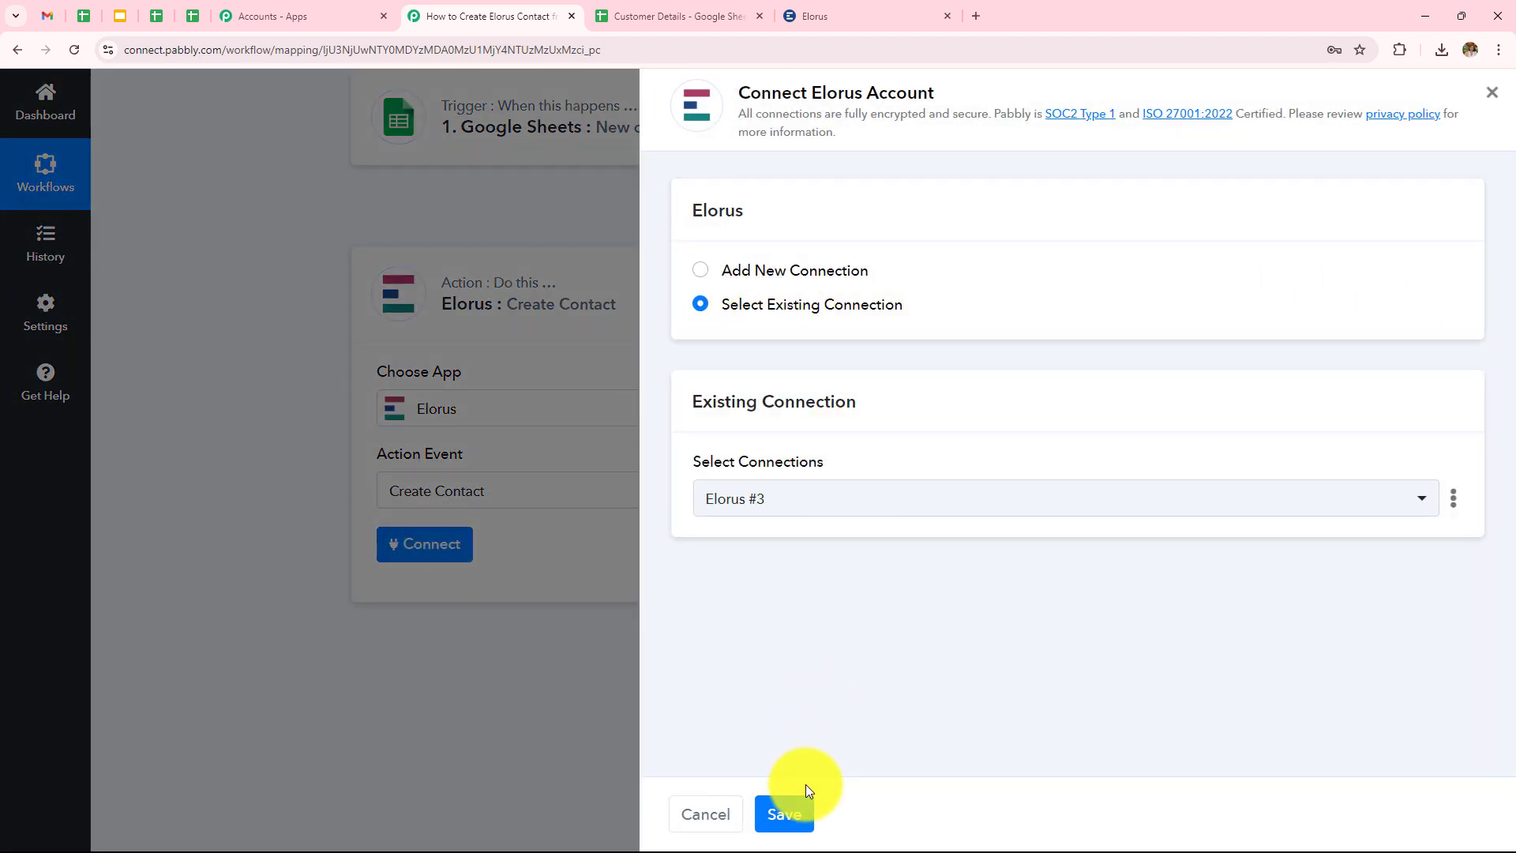
Add a new Elorus connection, Elorus #4, then switch to the Elorus dashboard for its credentials.
left_click(702, 268)
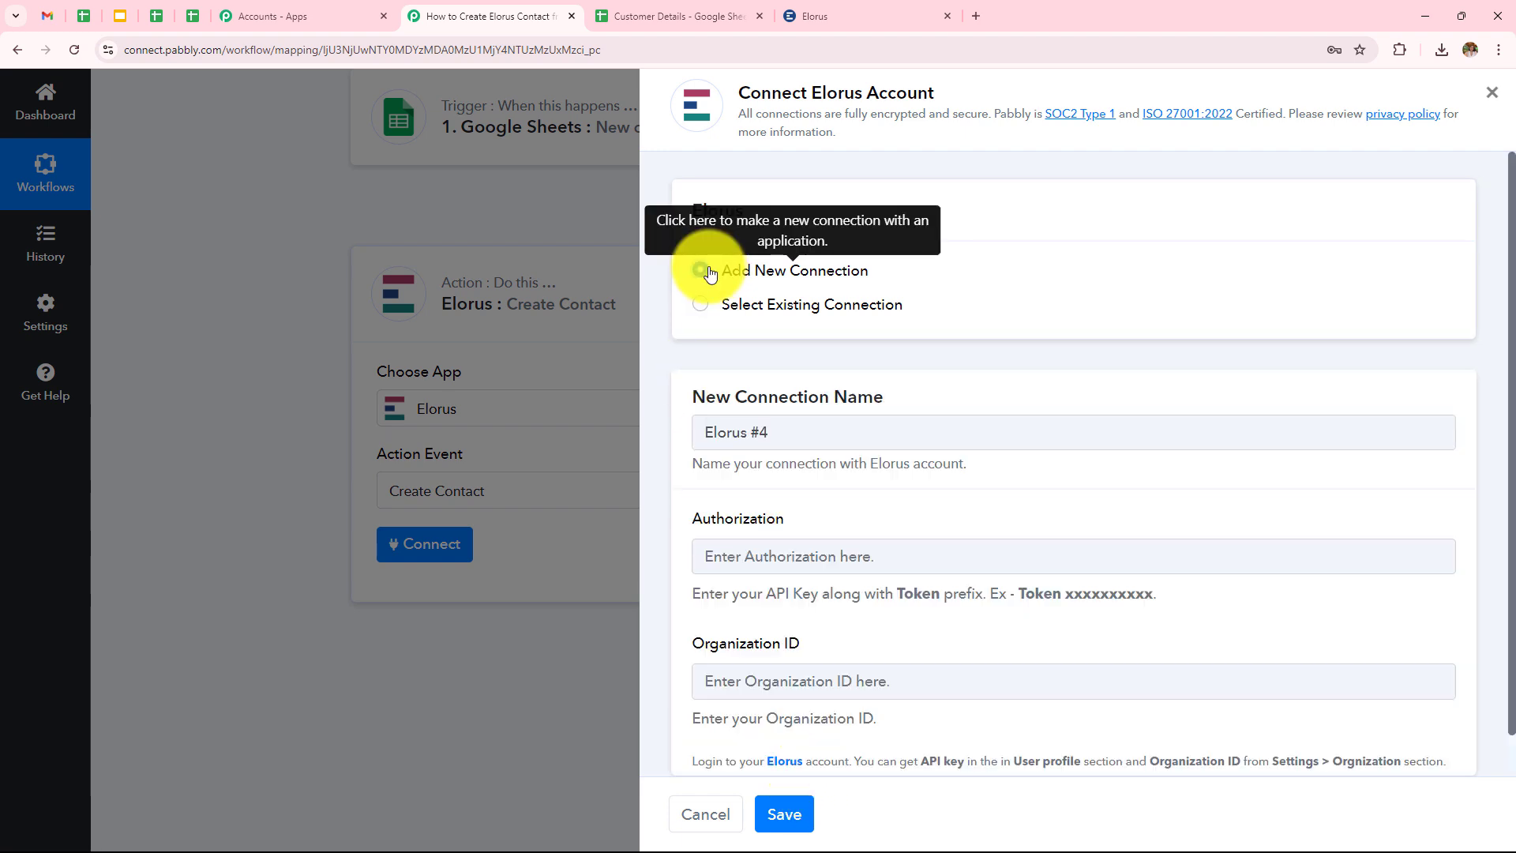
scroll(837, 399, "down", 1)
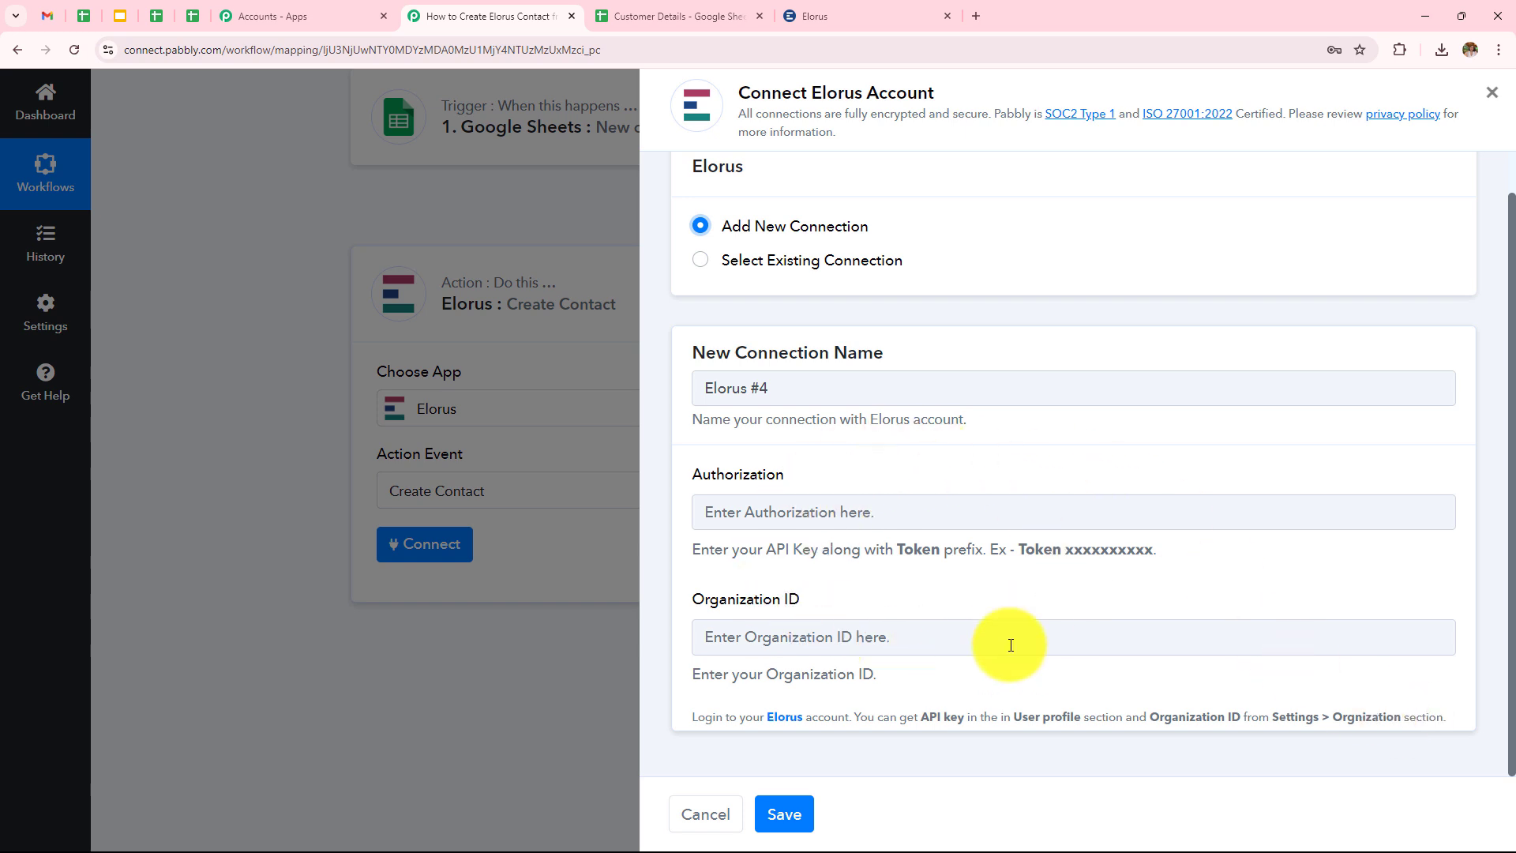
left_click(827, 14)
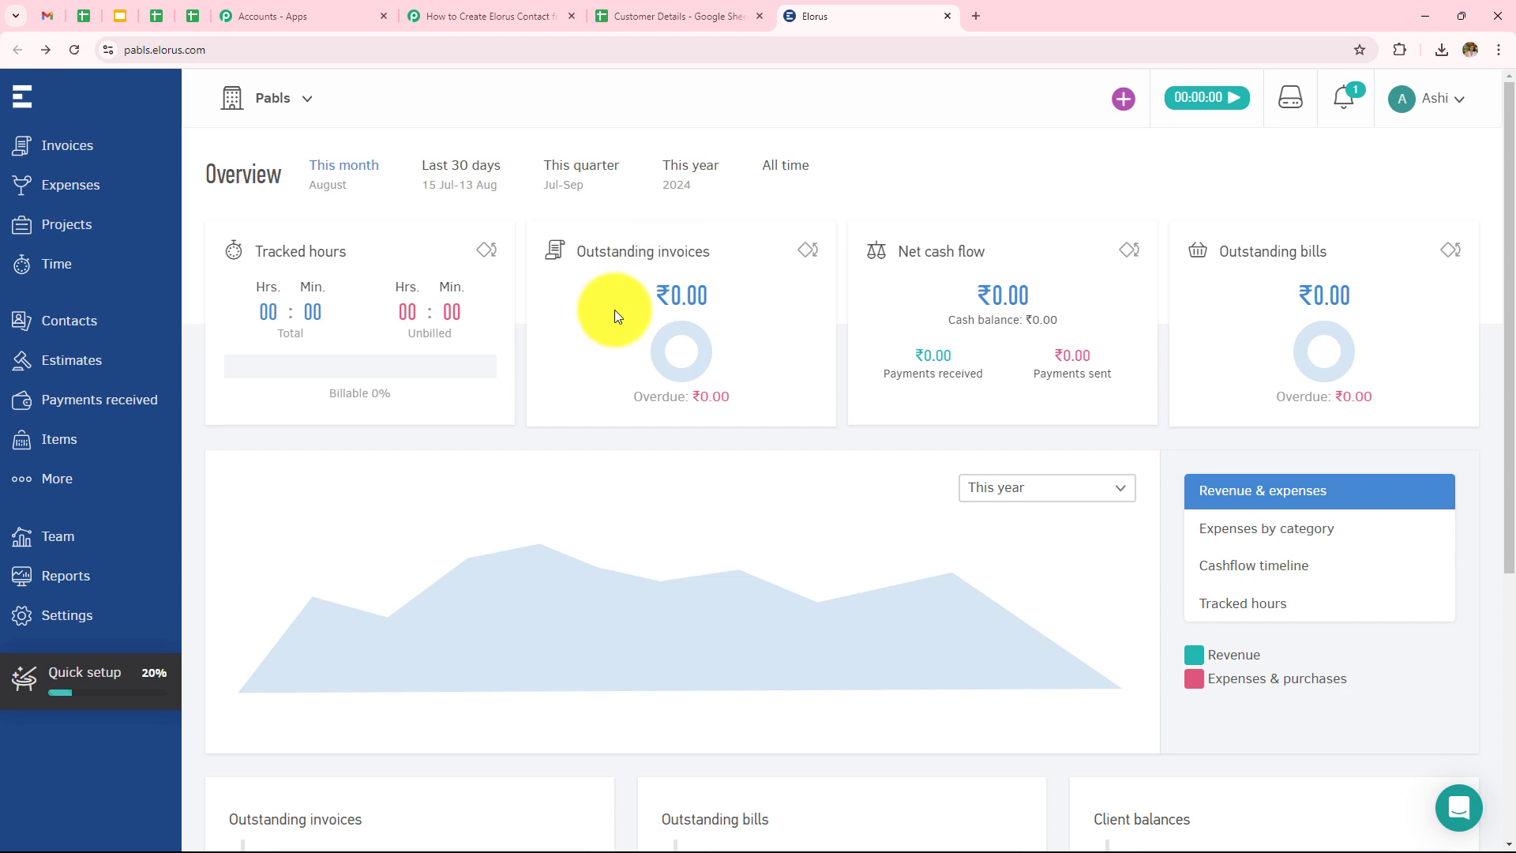
Copy the API key from the Elorus user profile page.
left_click(1456, 102)
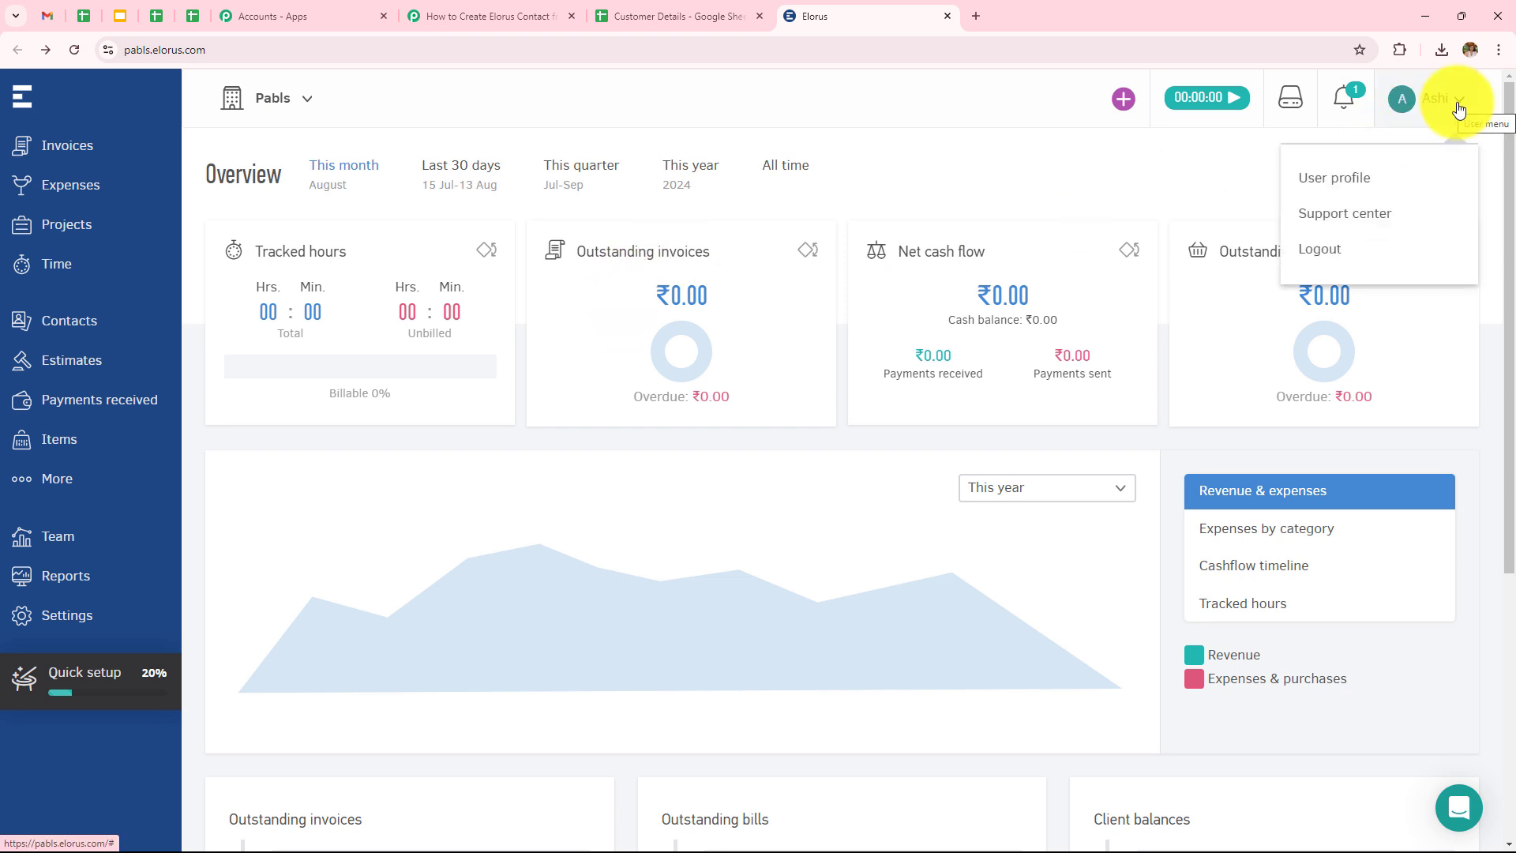
left_click(1458, 109)
left_click(1458, 109)
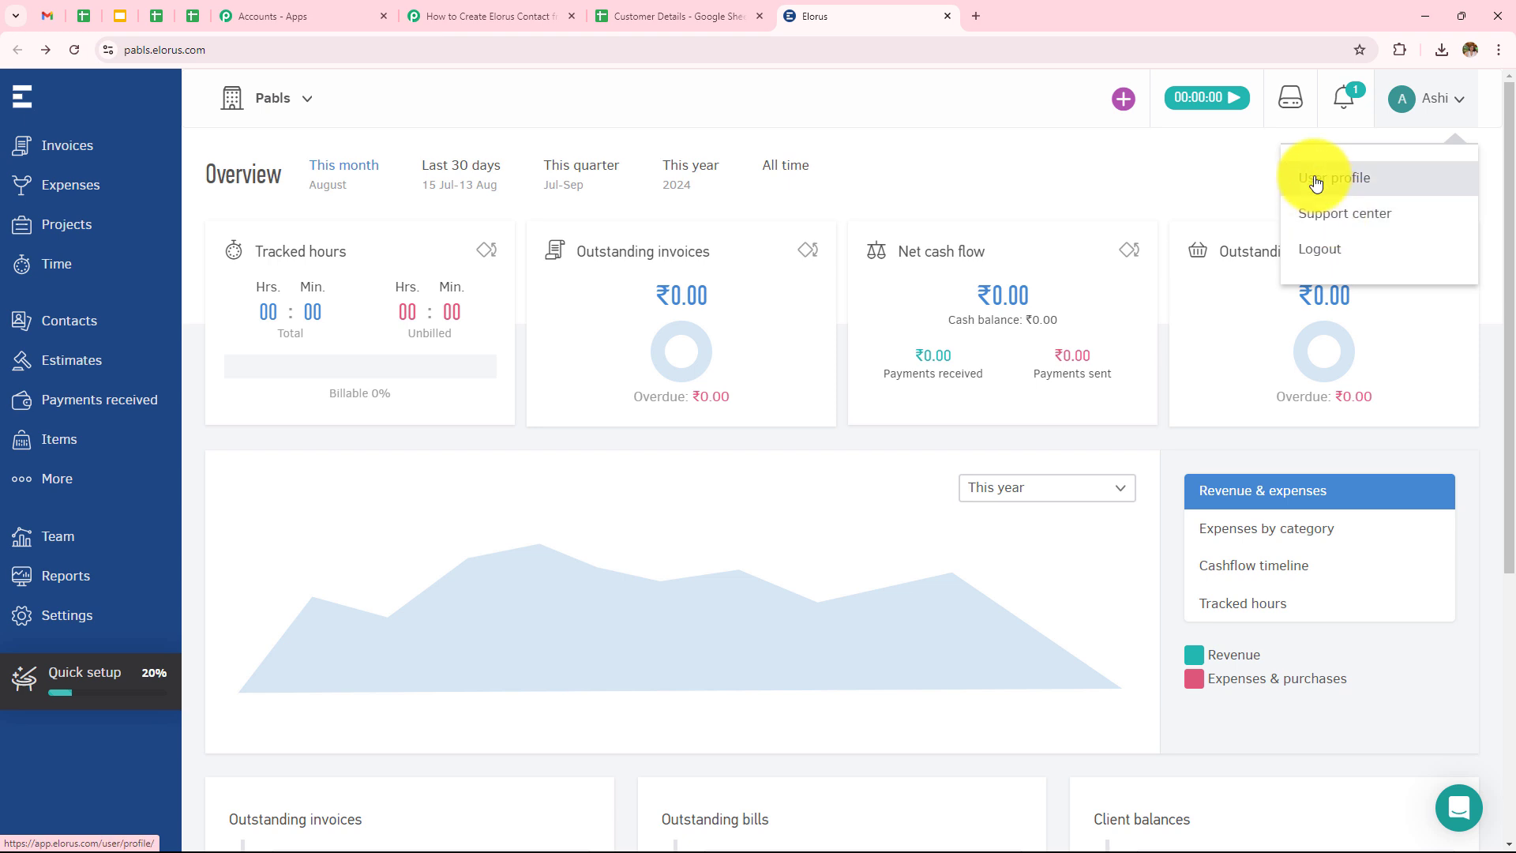
left_click(1332, 177)
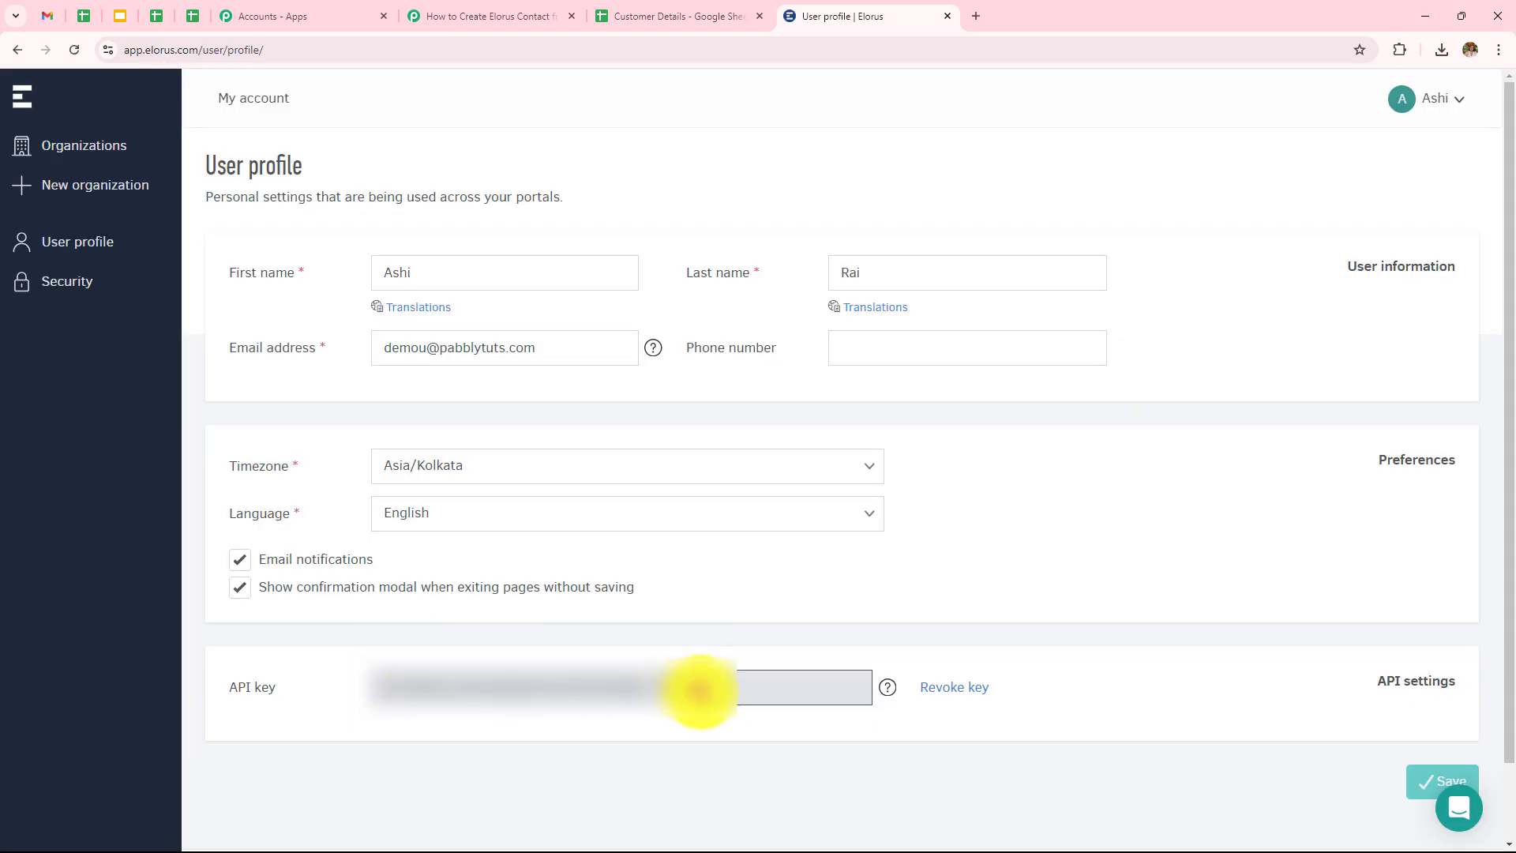
left_click_drag(693, 686, 376, 701)
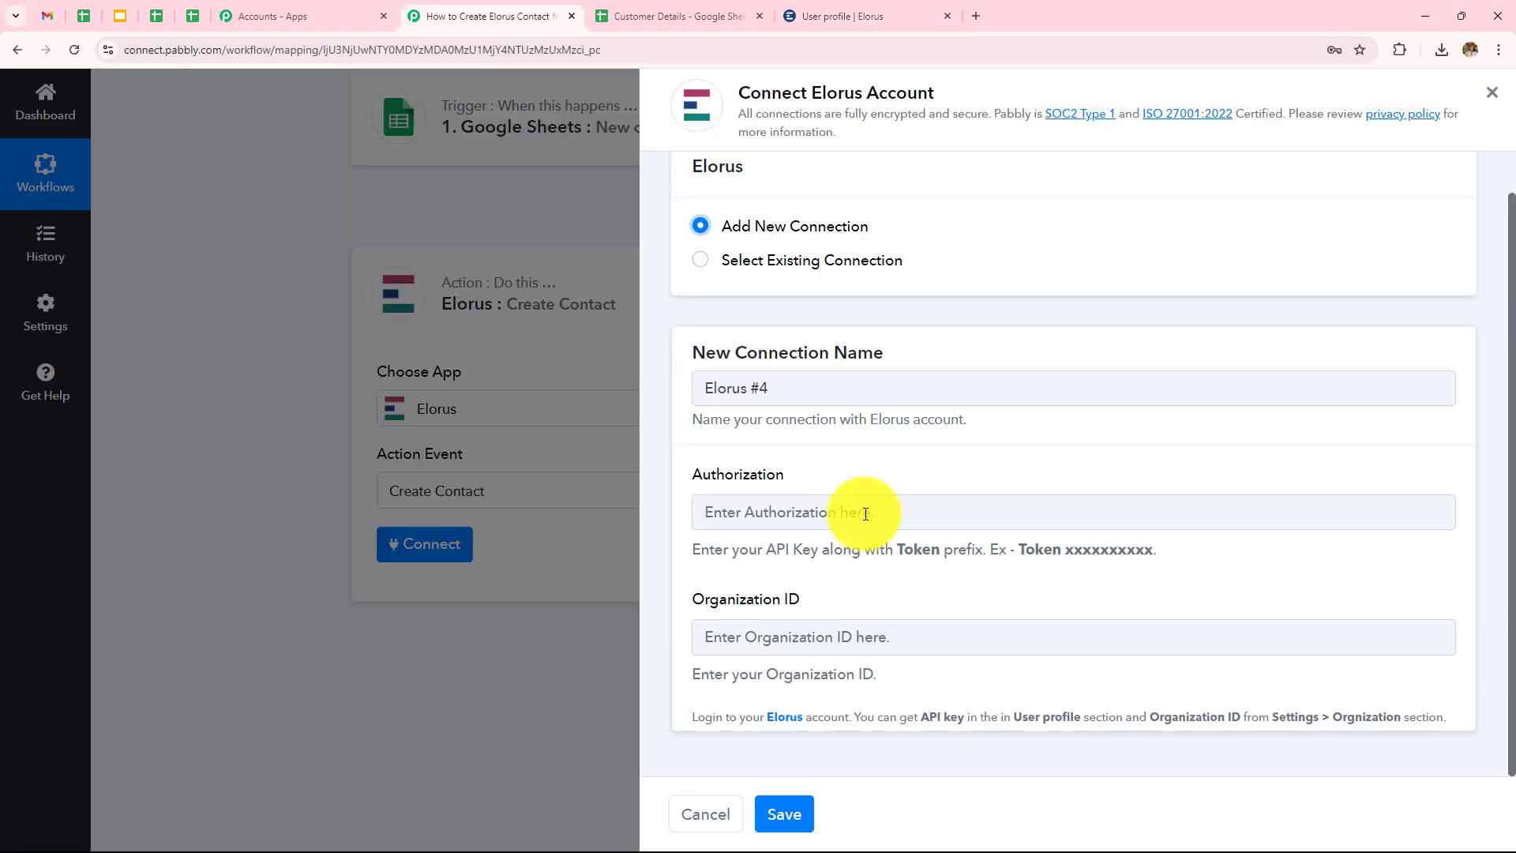
Paste the API key into the connection's Authorization field, then return to Elorus.
left_click(856, 509)
key("ctrl+v")
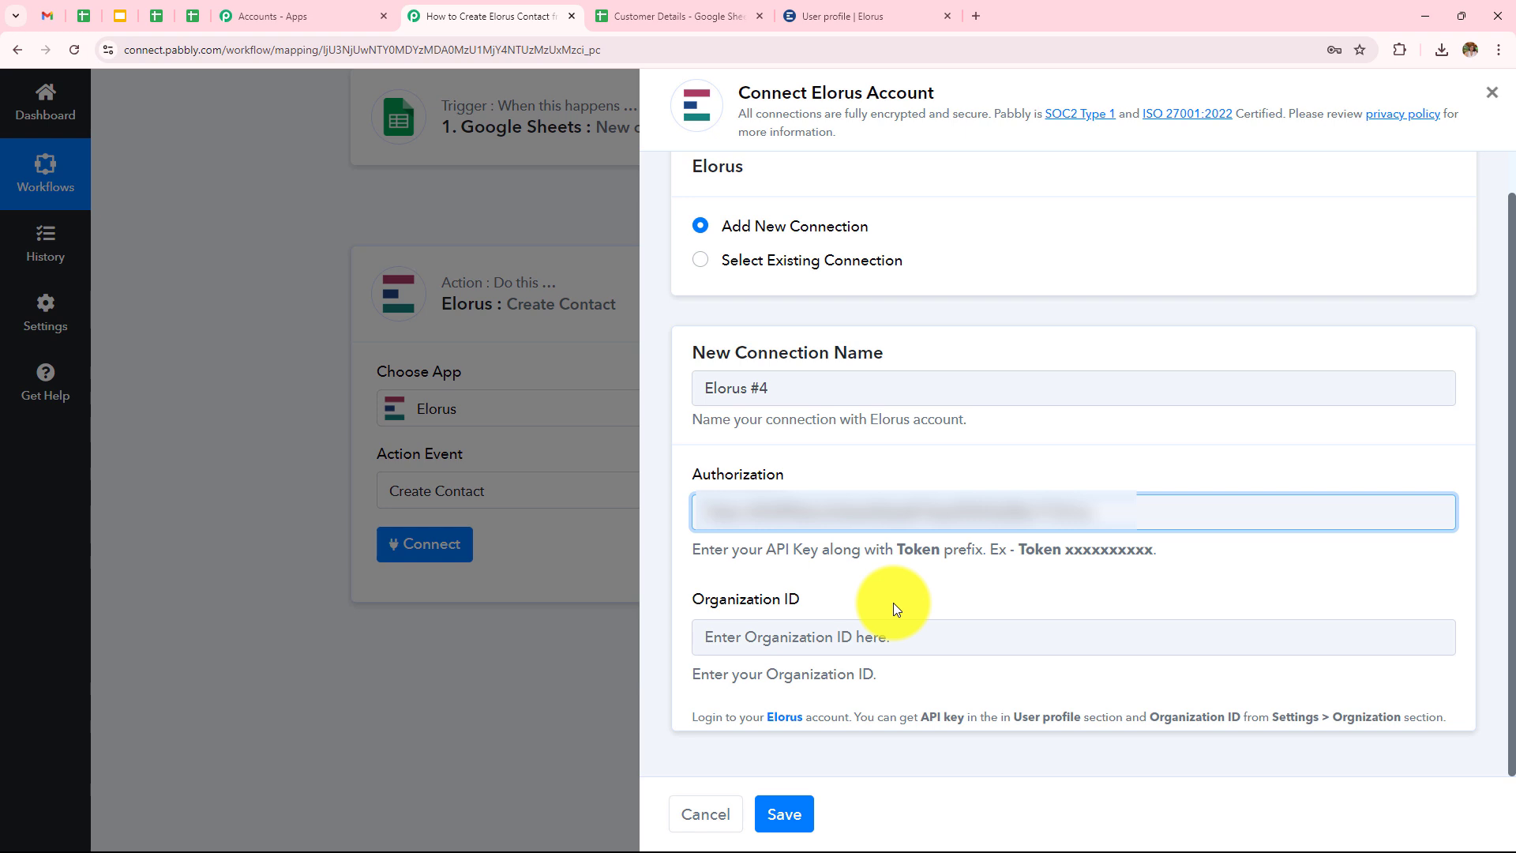
left_click(889, 634)
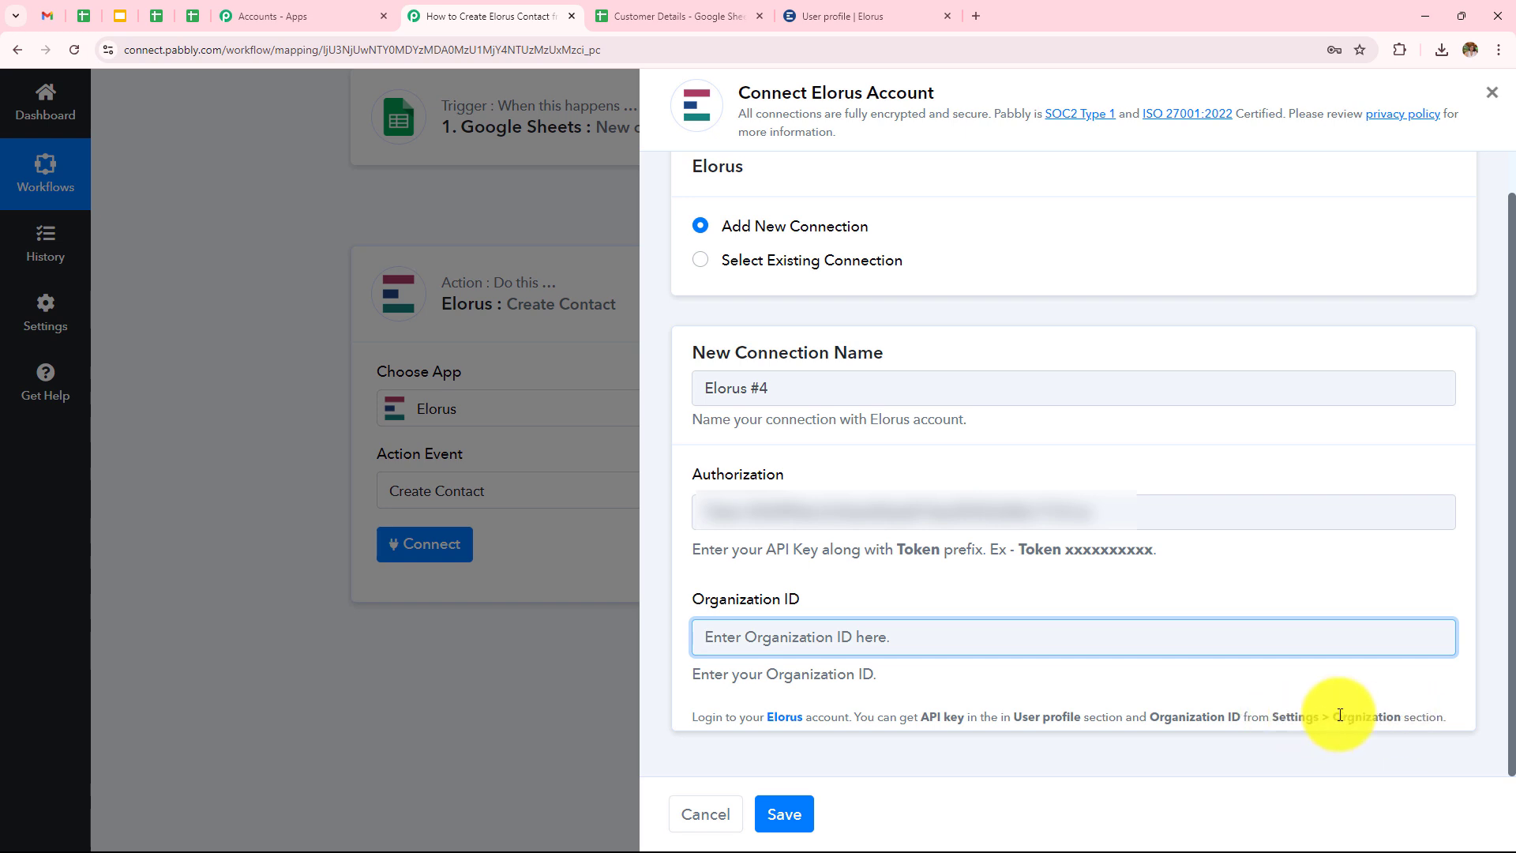
left_click(870, 12)
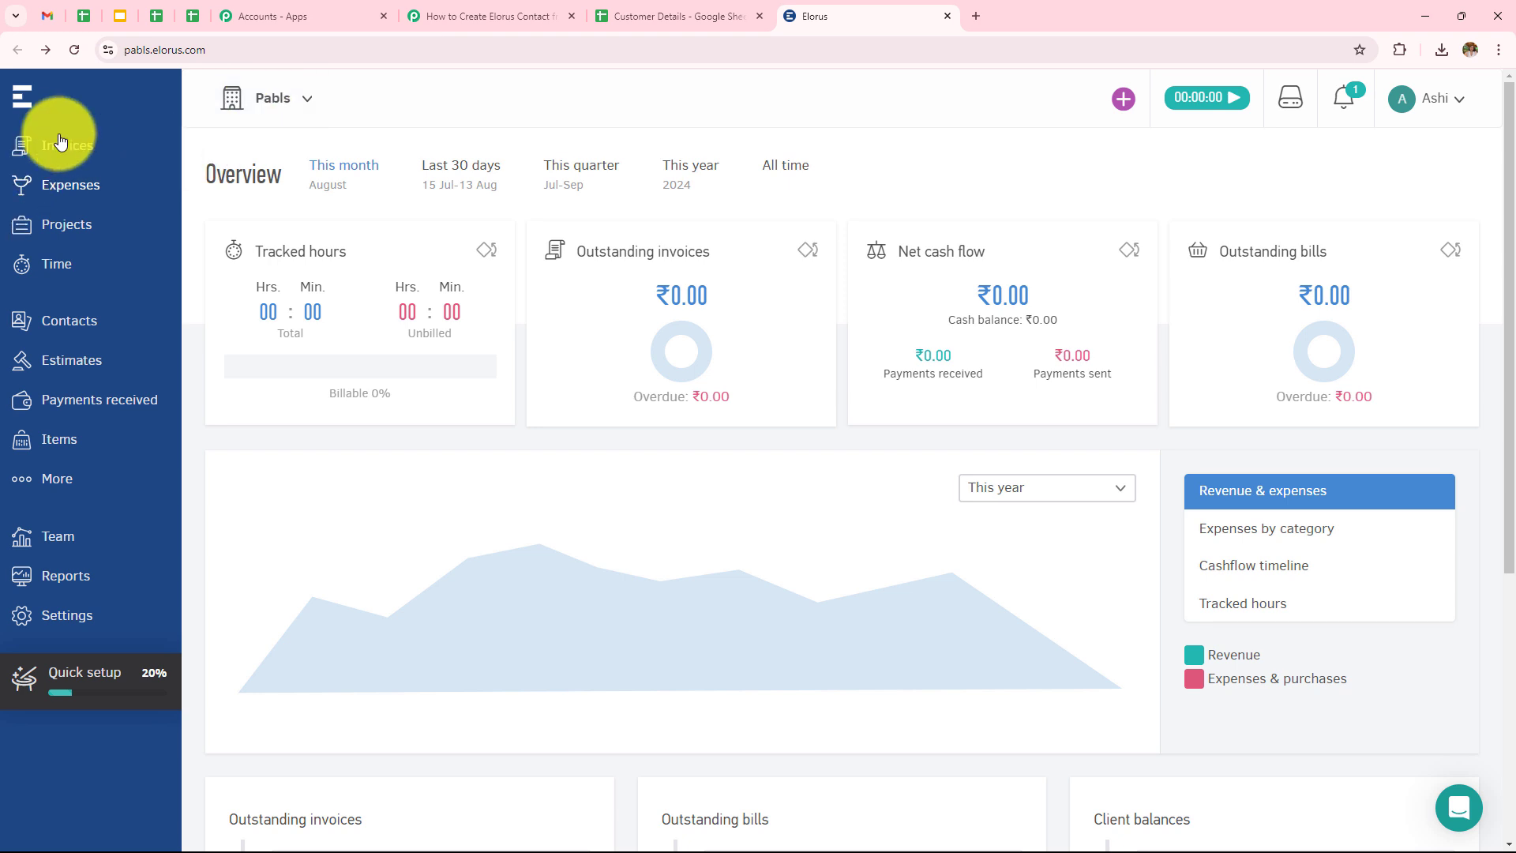
Copy the organization ID from Elorus Settings > Organization and paste it into the connection's Organization ID field.
left_click(65, 623)
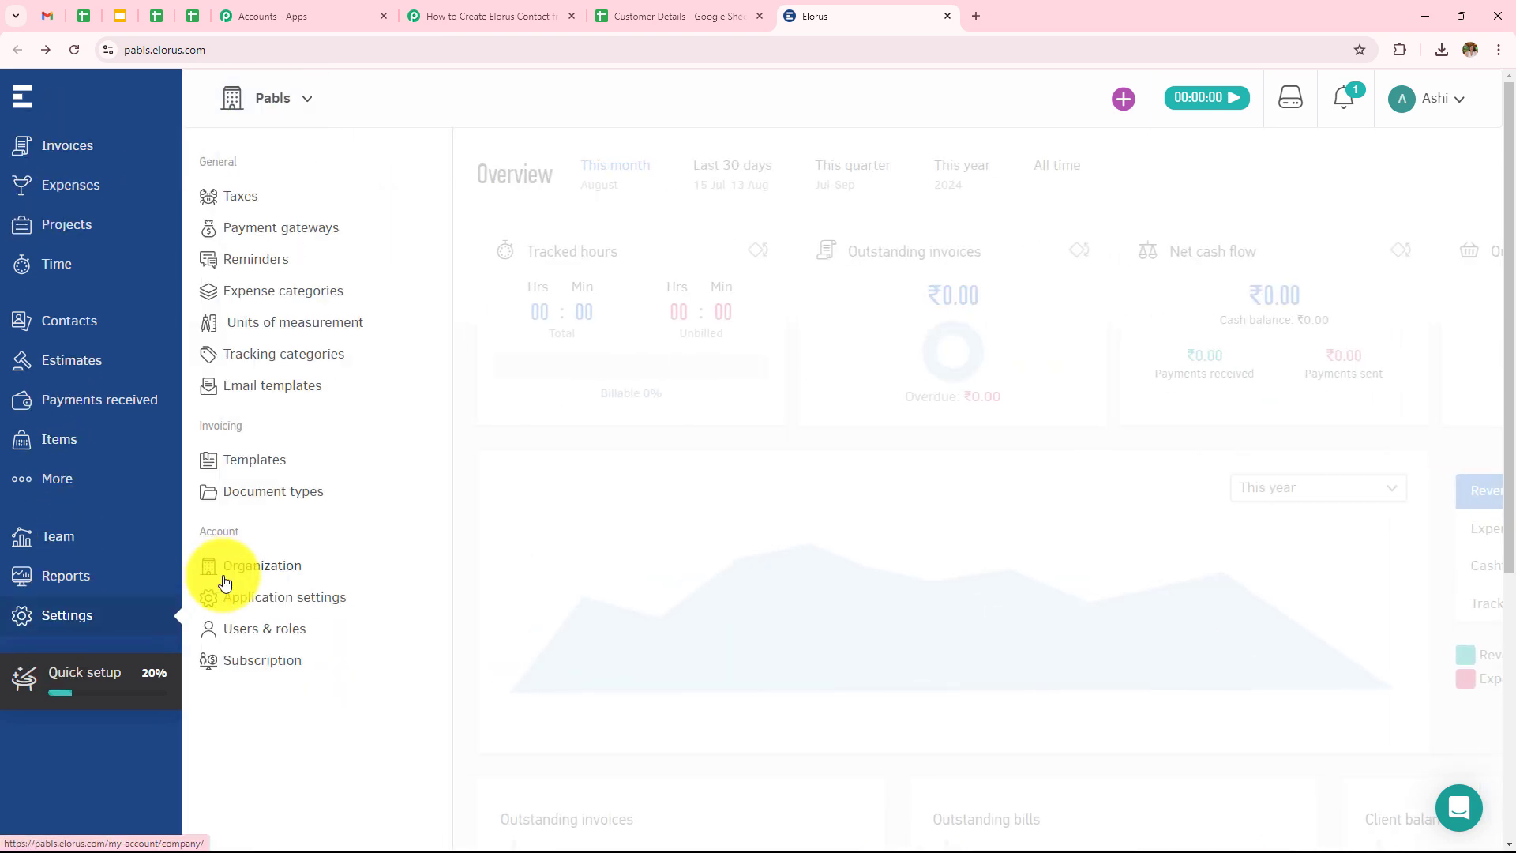
left_click(266, 570)
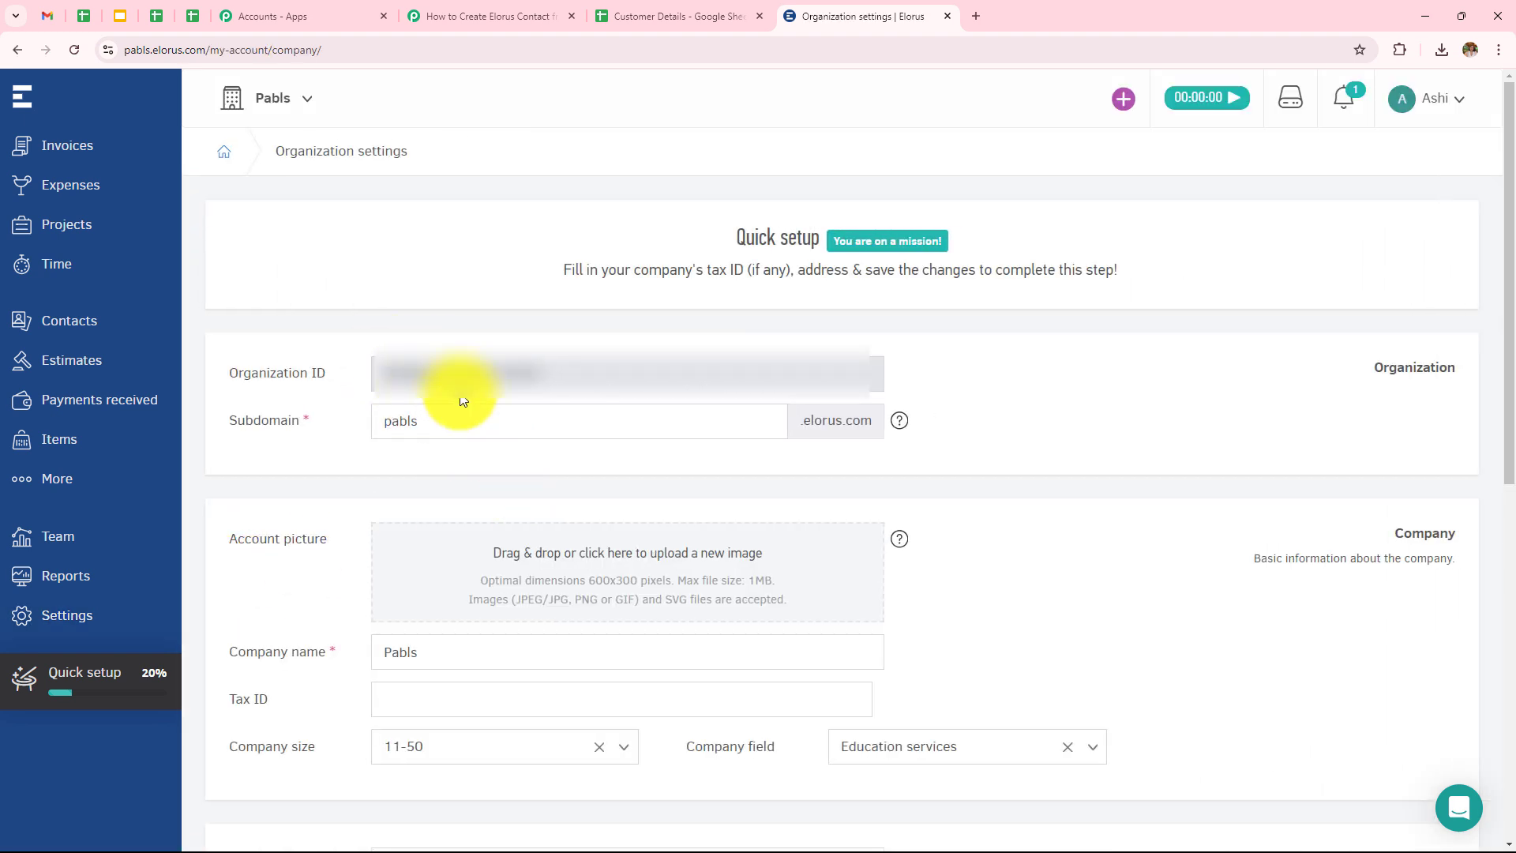
left_click_drag(541, 365, 361, 380)
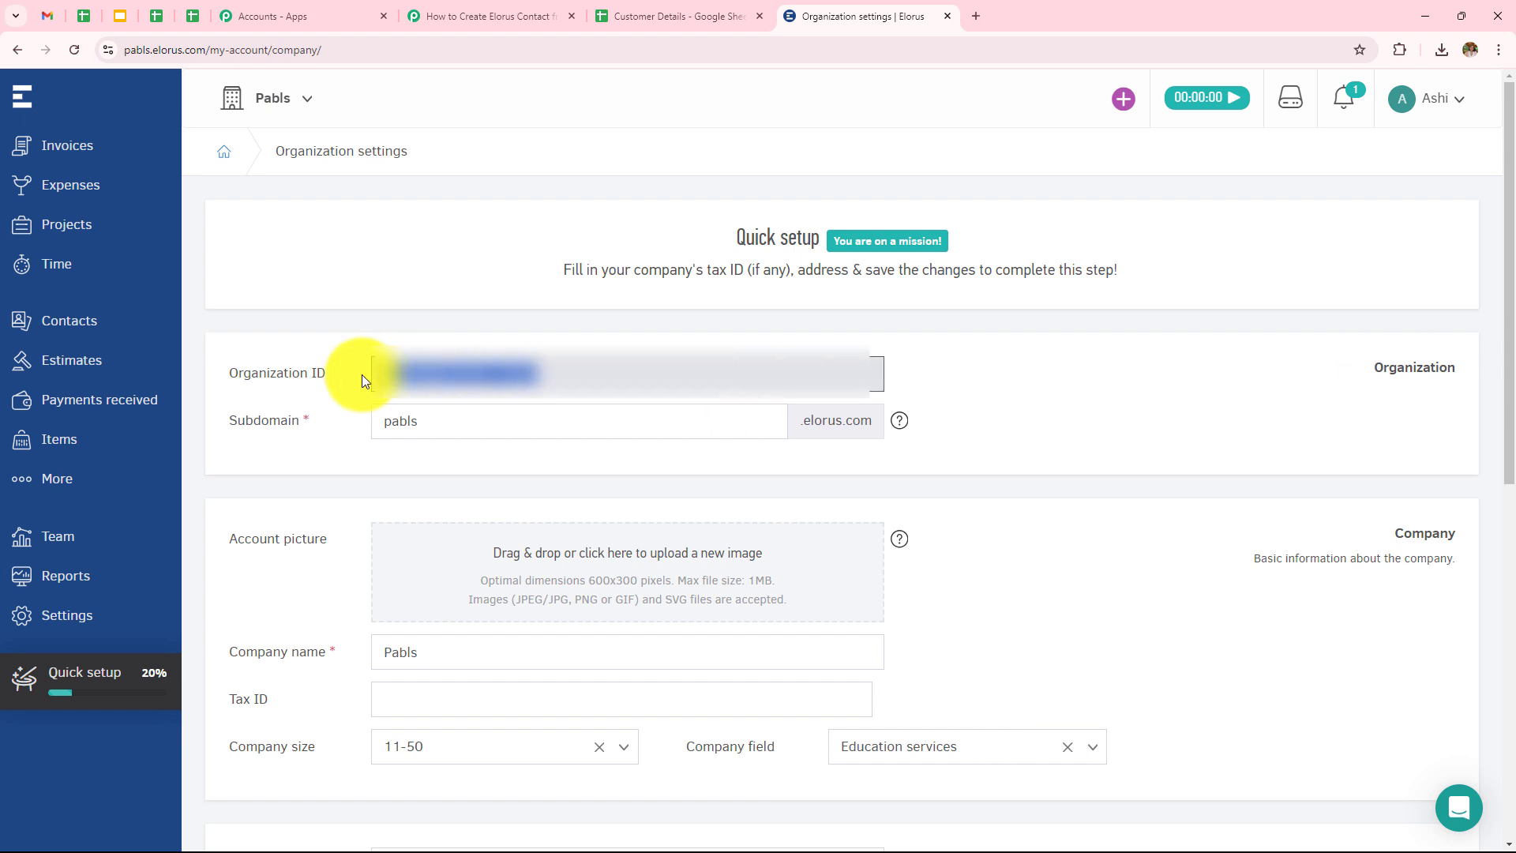
left_click(491, 16)
left_click(847, 638)
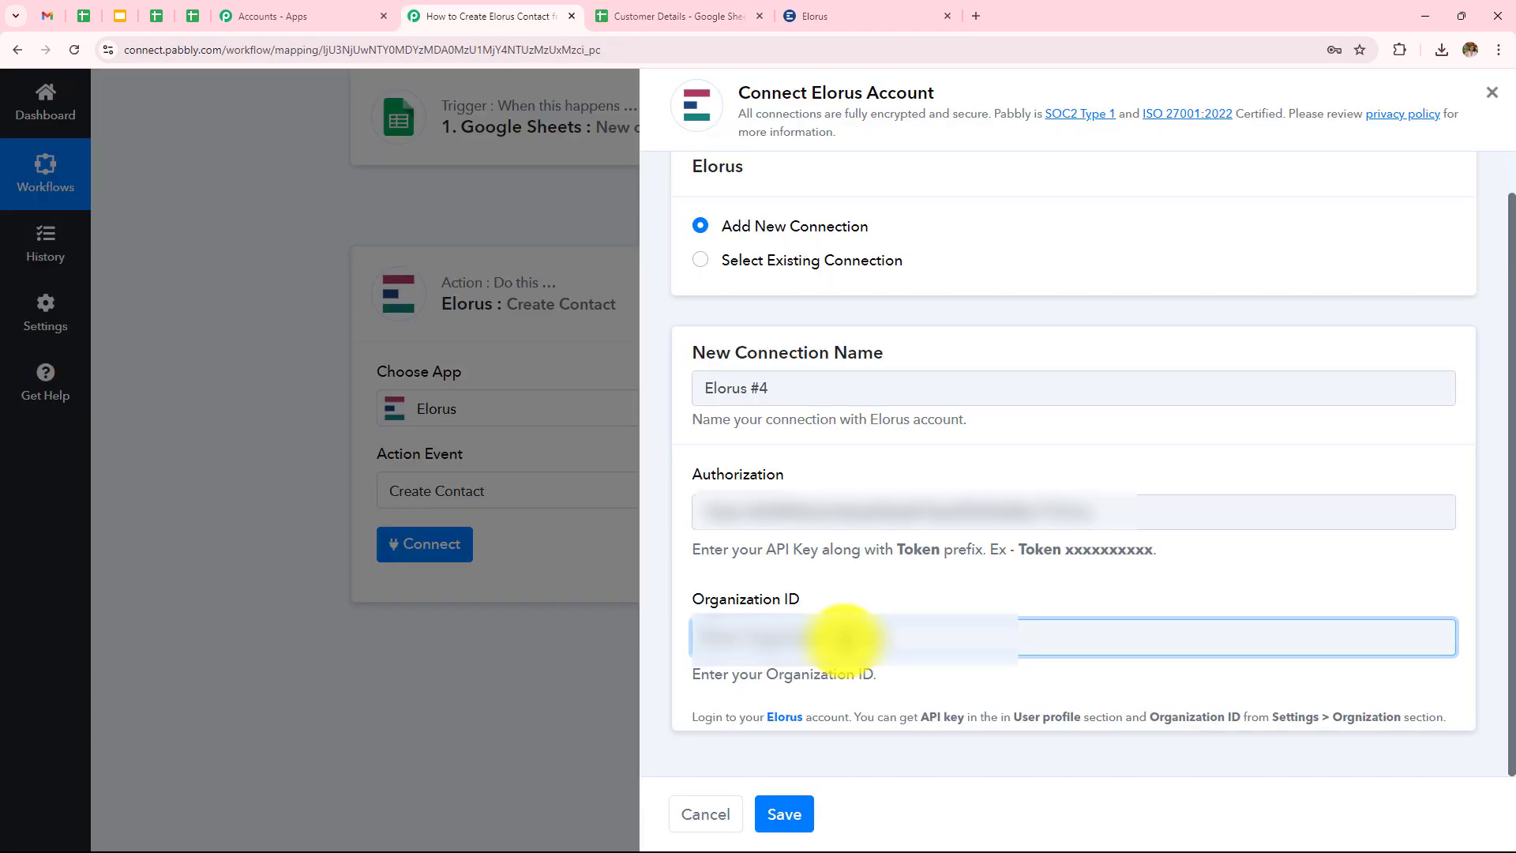
key("ctrl+v")
Save the Elorus #4 connection and review the Create Contact fields such as First Name and Last Name.
left_click(789, 814)
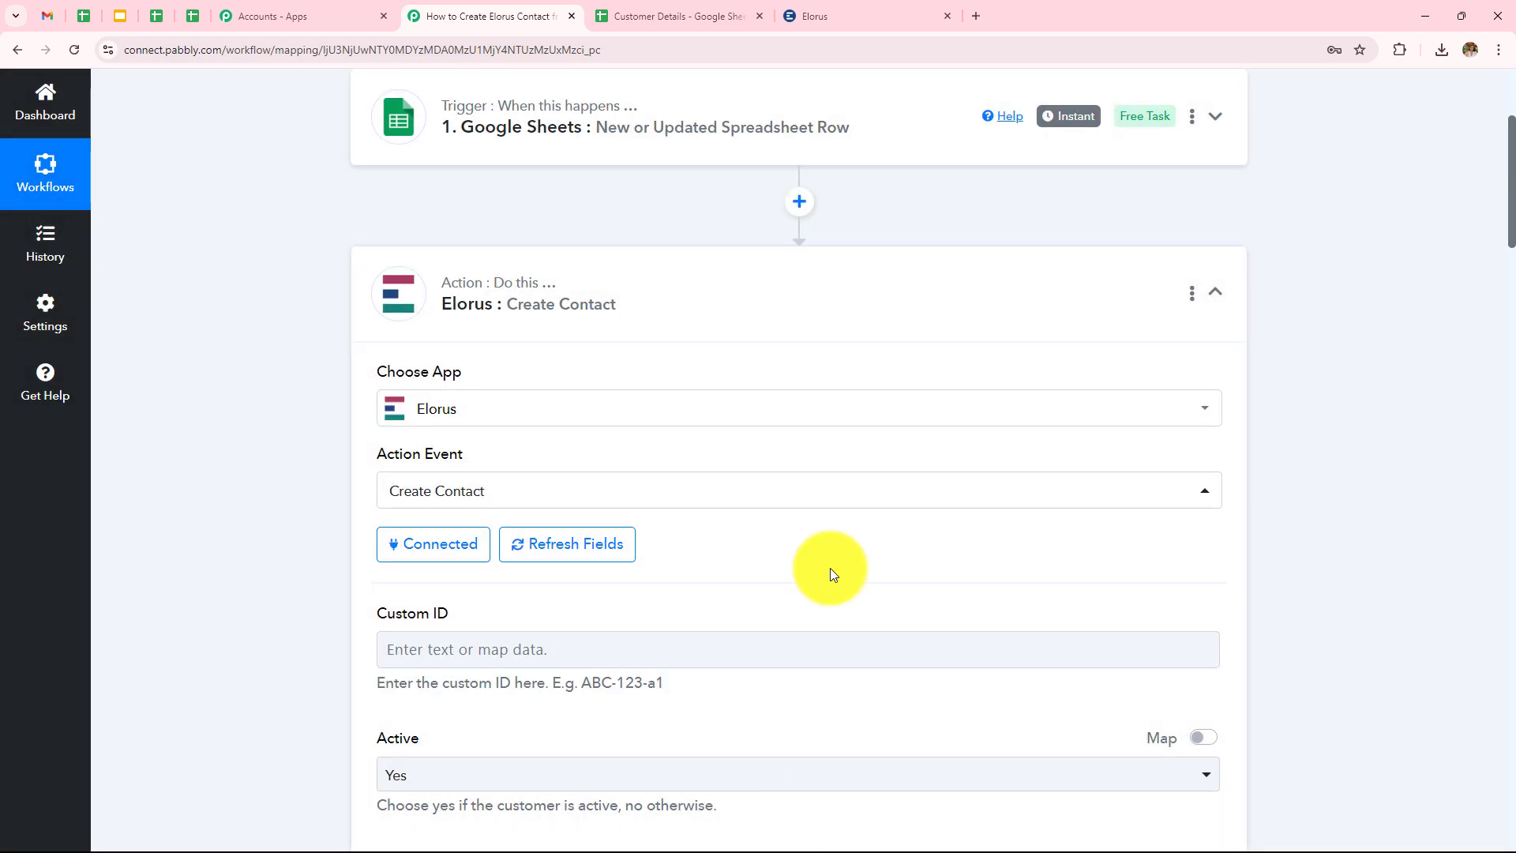
scroll(830, 567, "down", 3)
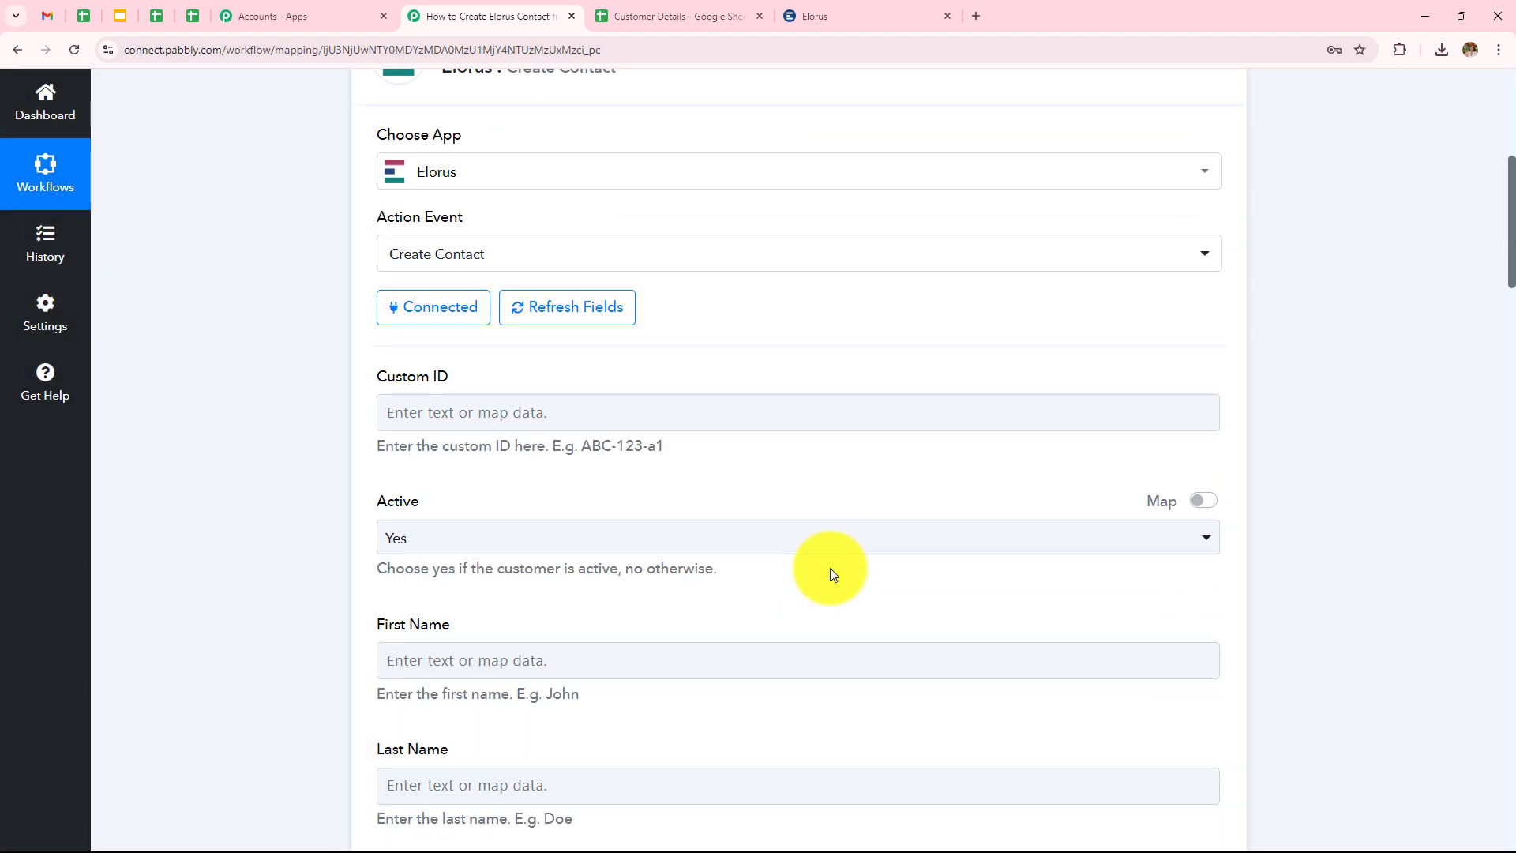
scroll(458, 565, "down", 4)
scroll(465, 622, "down", 4)
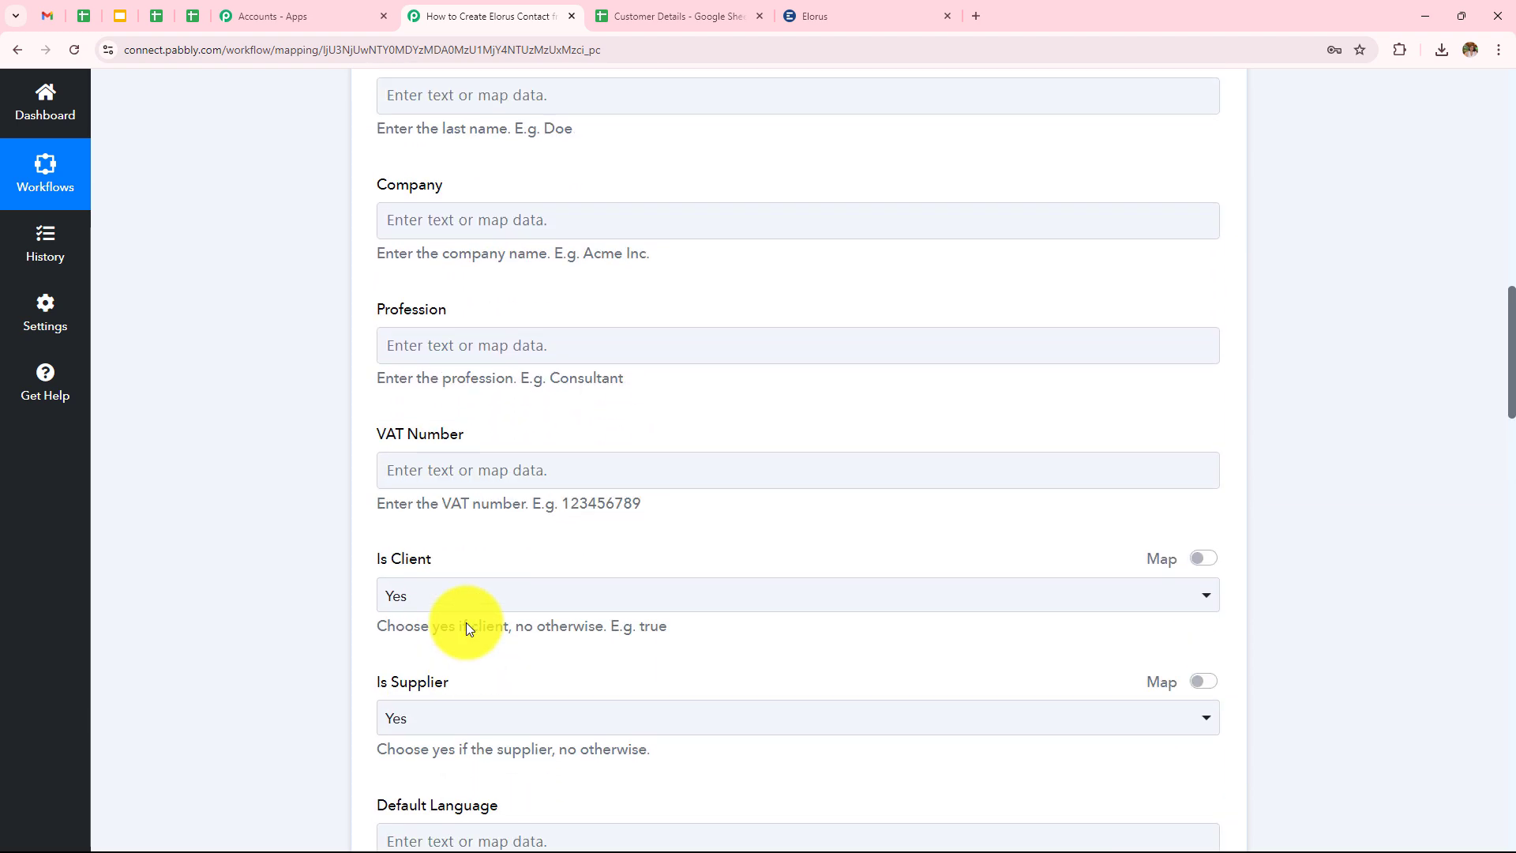
scroll(466, 622, "up", 8)
scroll(466, 622, "down", 3)
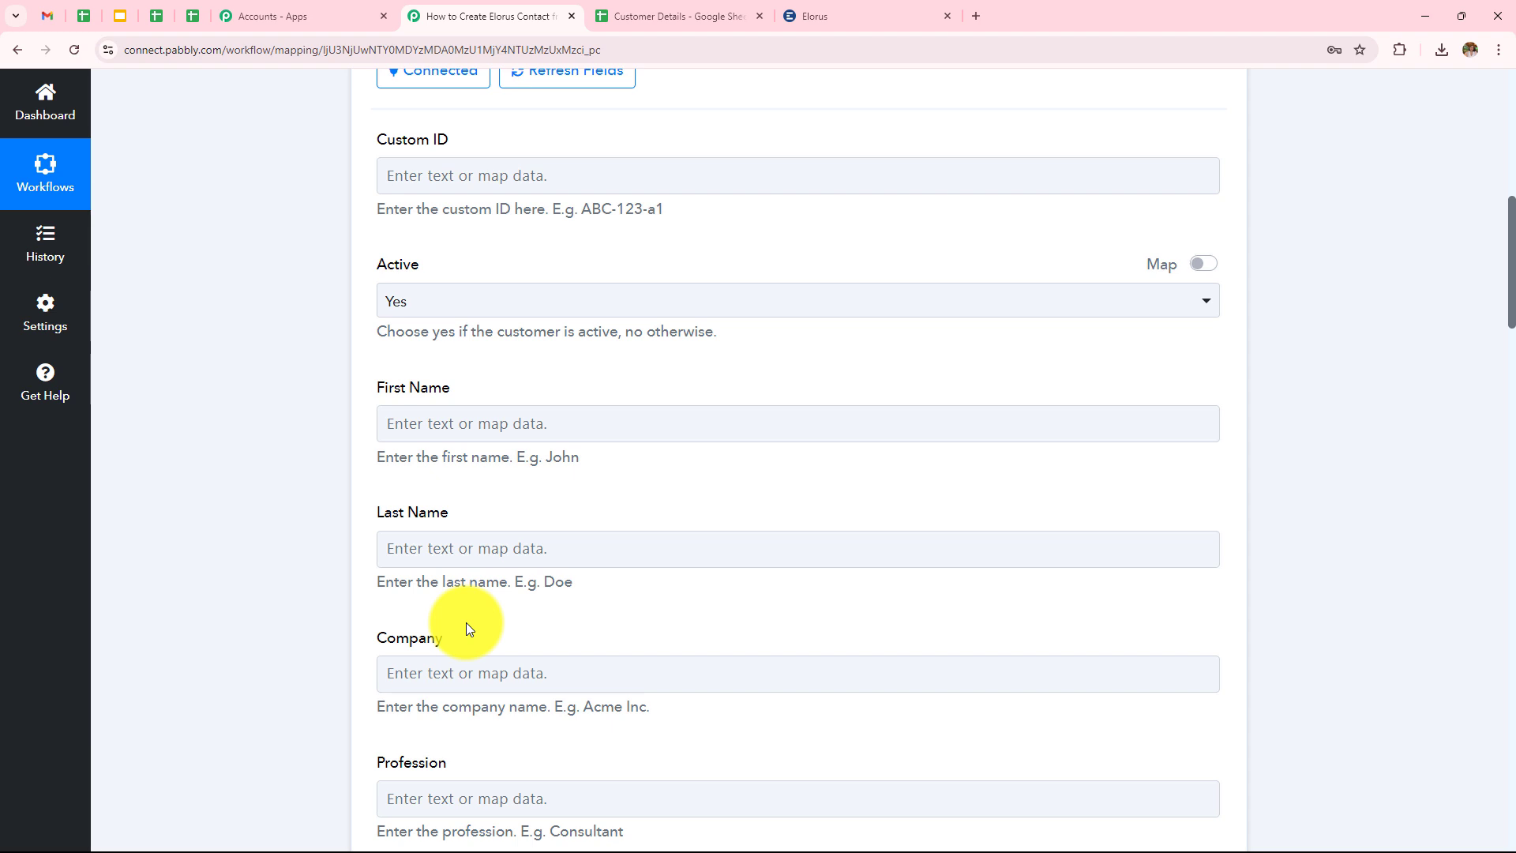
Map the Google Sheets row's First Name value into the contact's First Name.
left_click(530, 420)
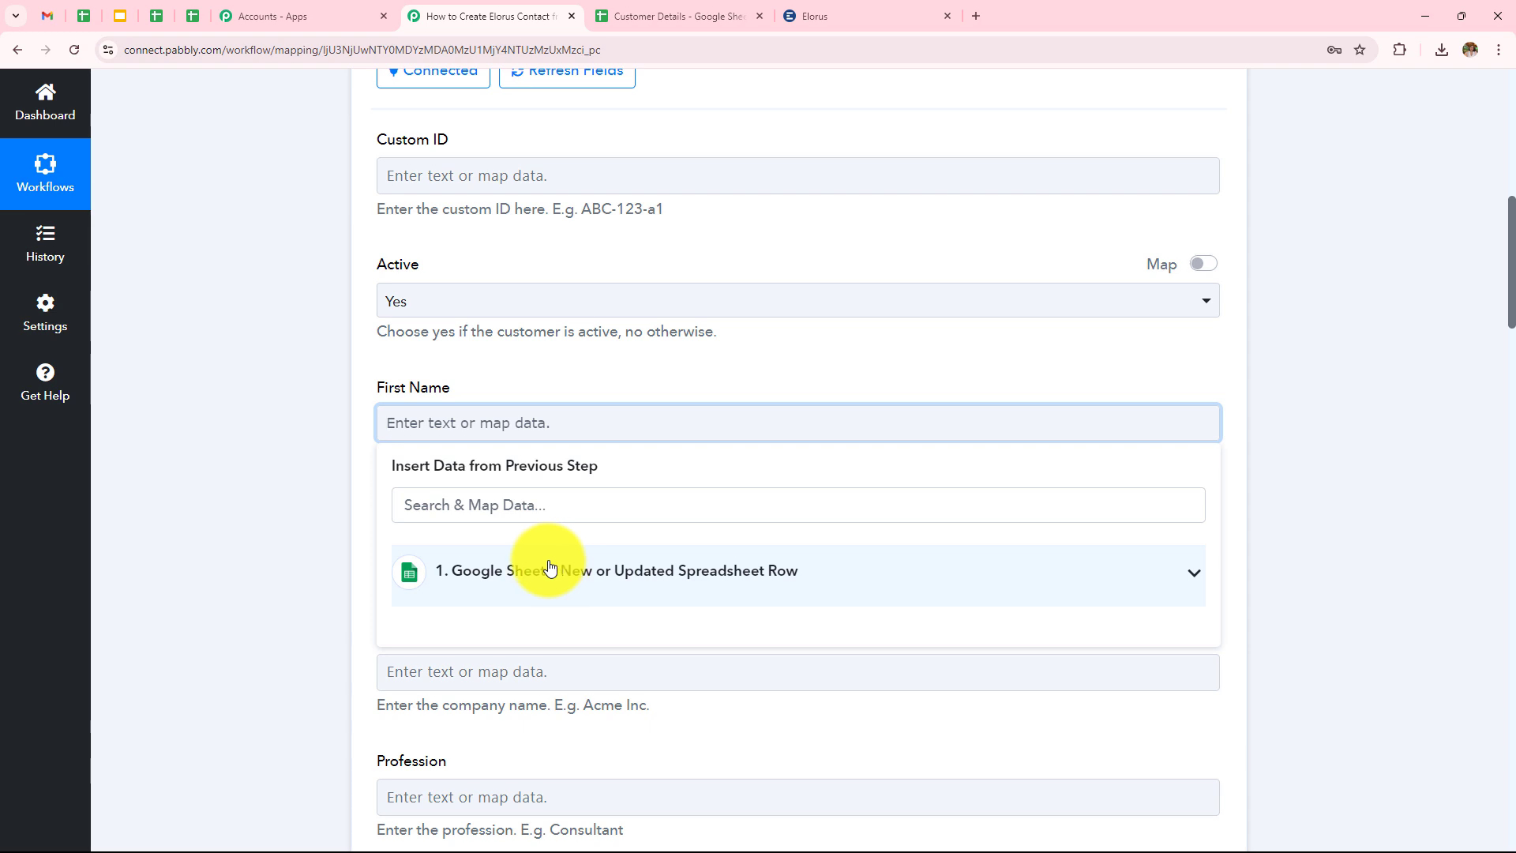
left_click(479, 588)
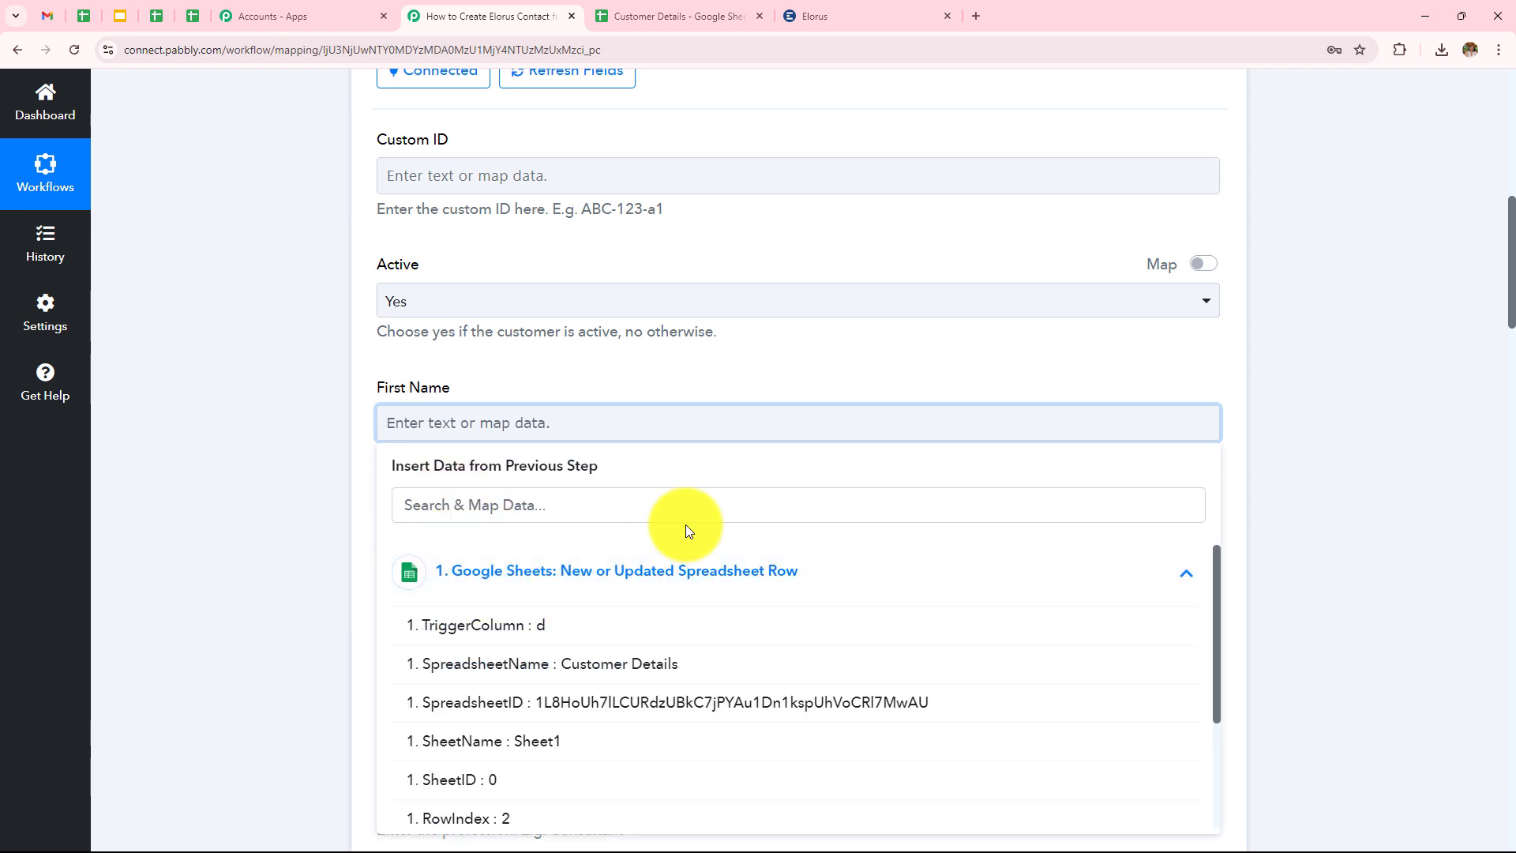
scroll(684, 528, "down", 4)
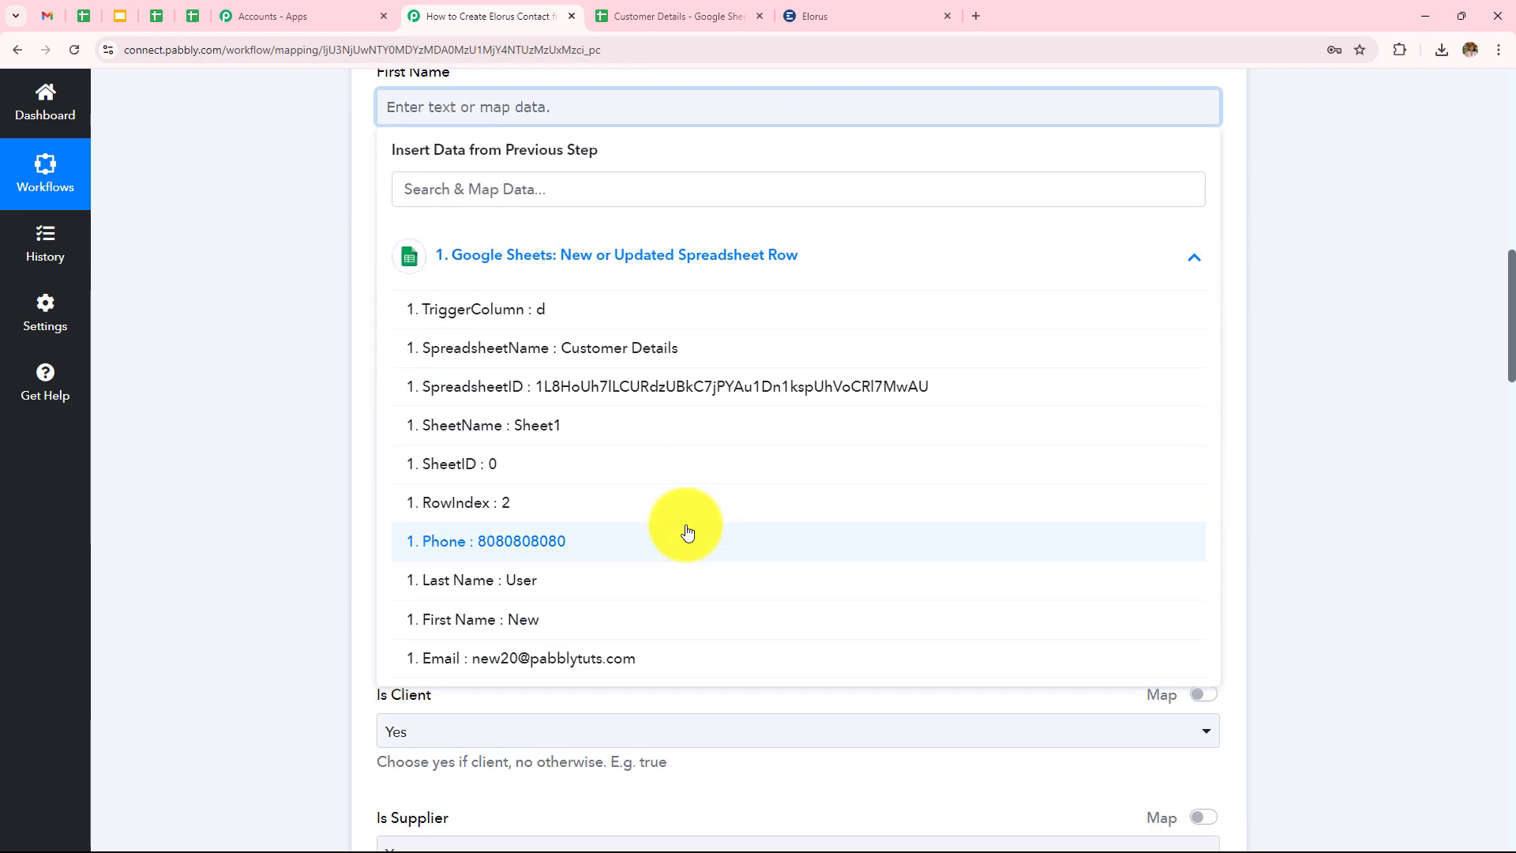
left_click(537, 632)
left_click(244, 406)
Map the Google Sheets row's Last Name value into the contact's Last Name.
left_click(582, 241)
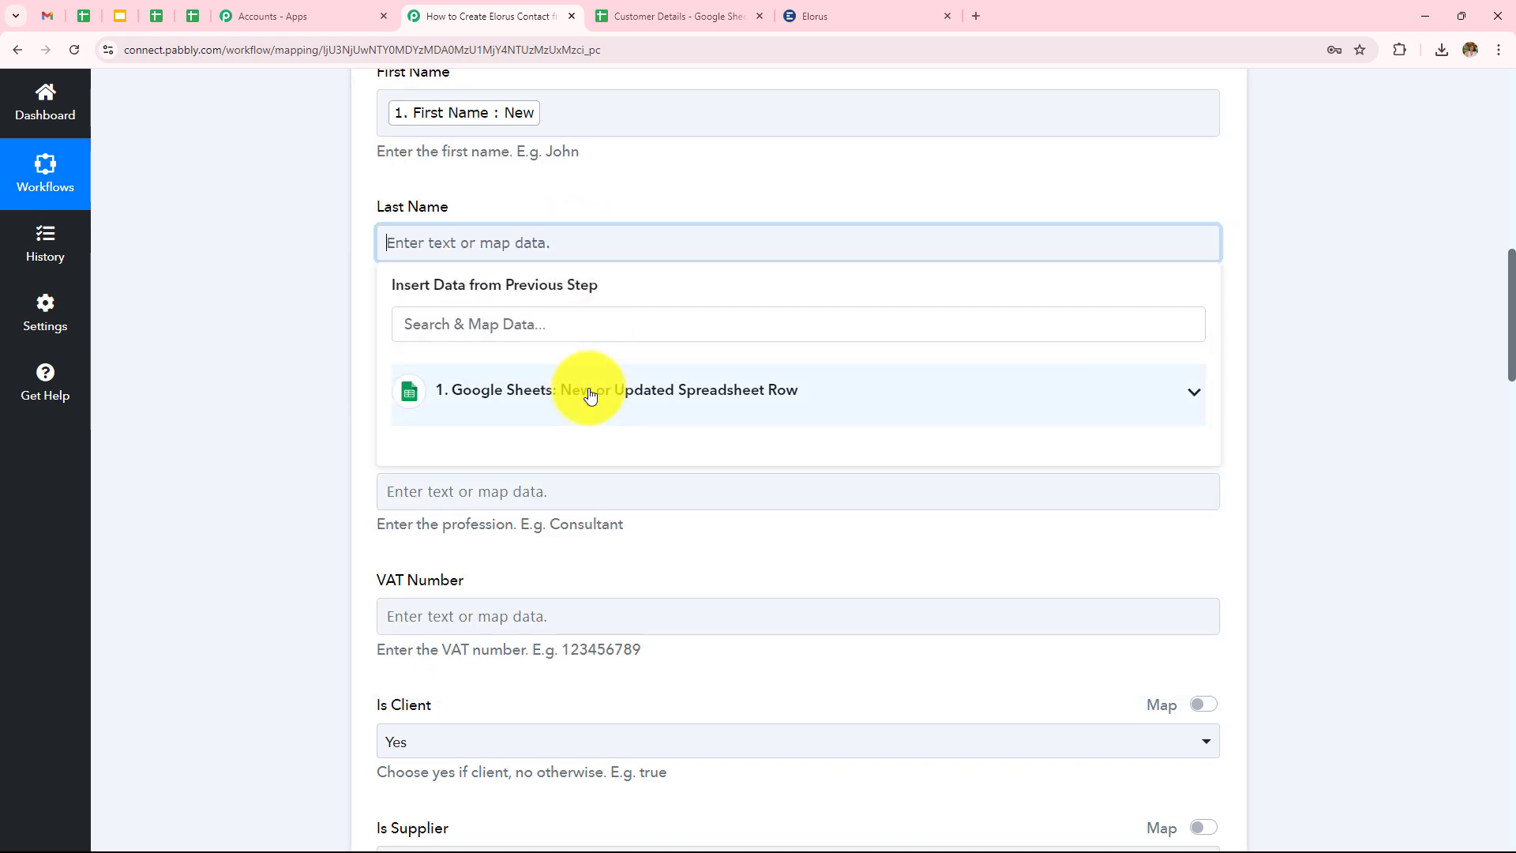
left_click(590, 395)
left_click(542, 713)
left_click(187, 363)
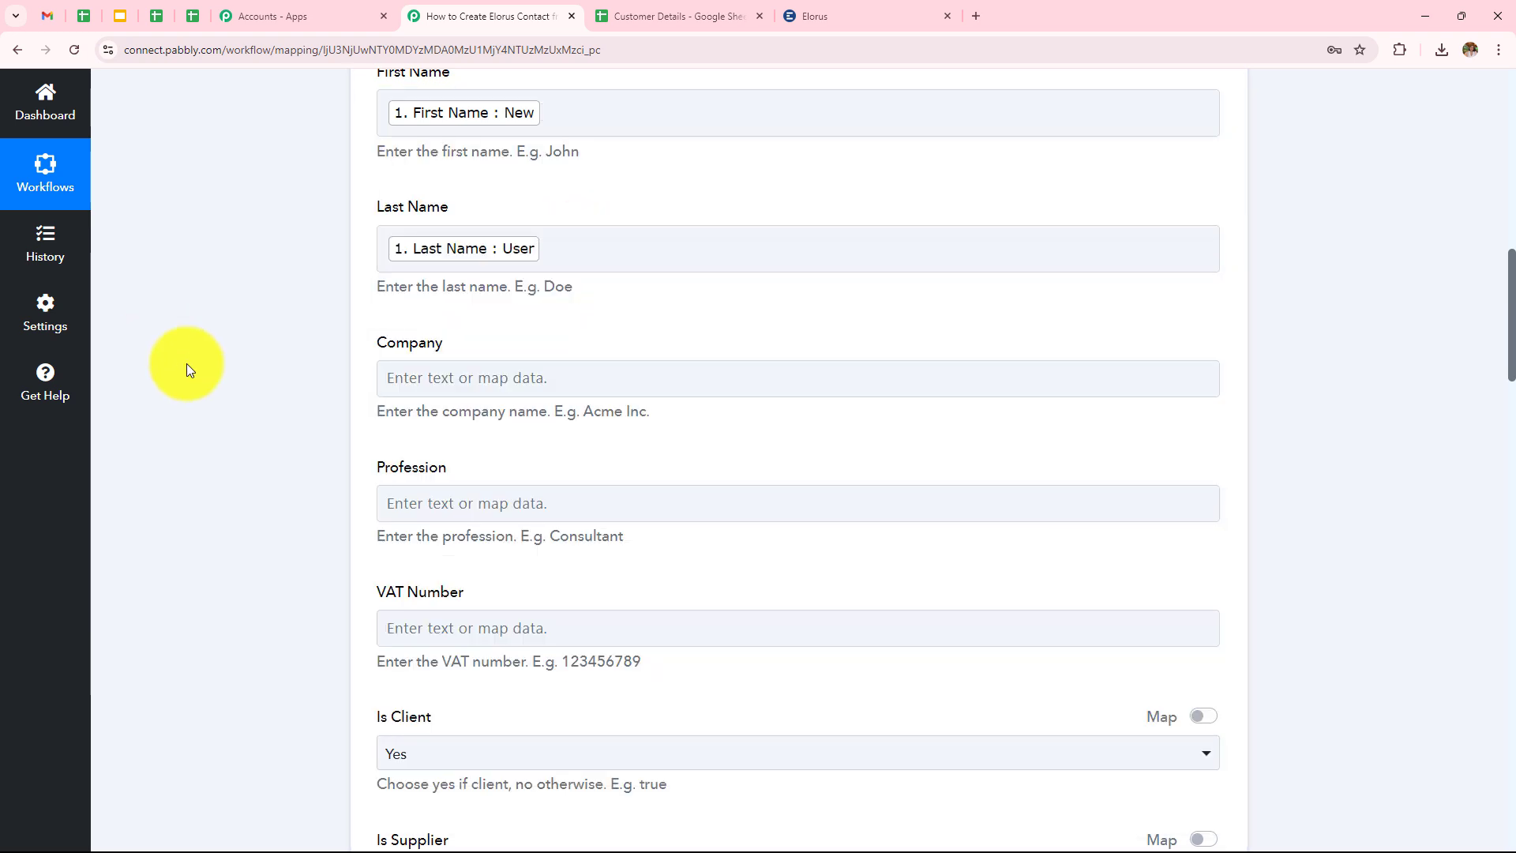
scroll(696, 379, "up", 5)
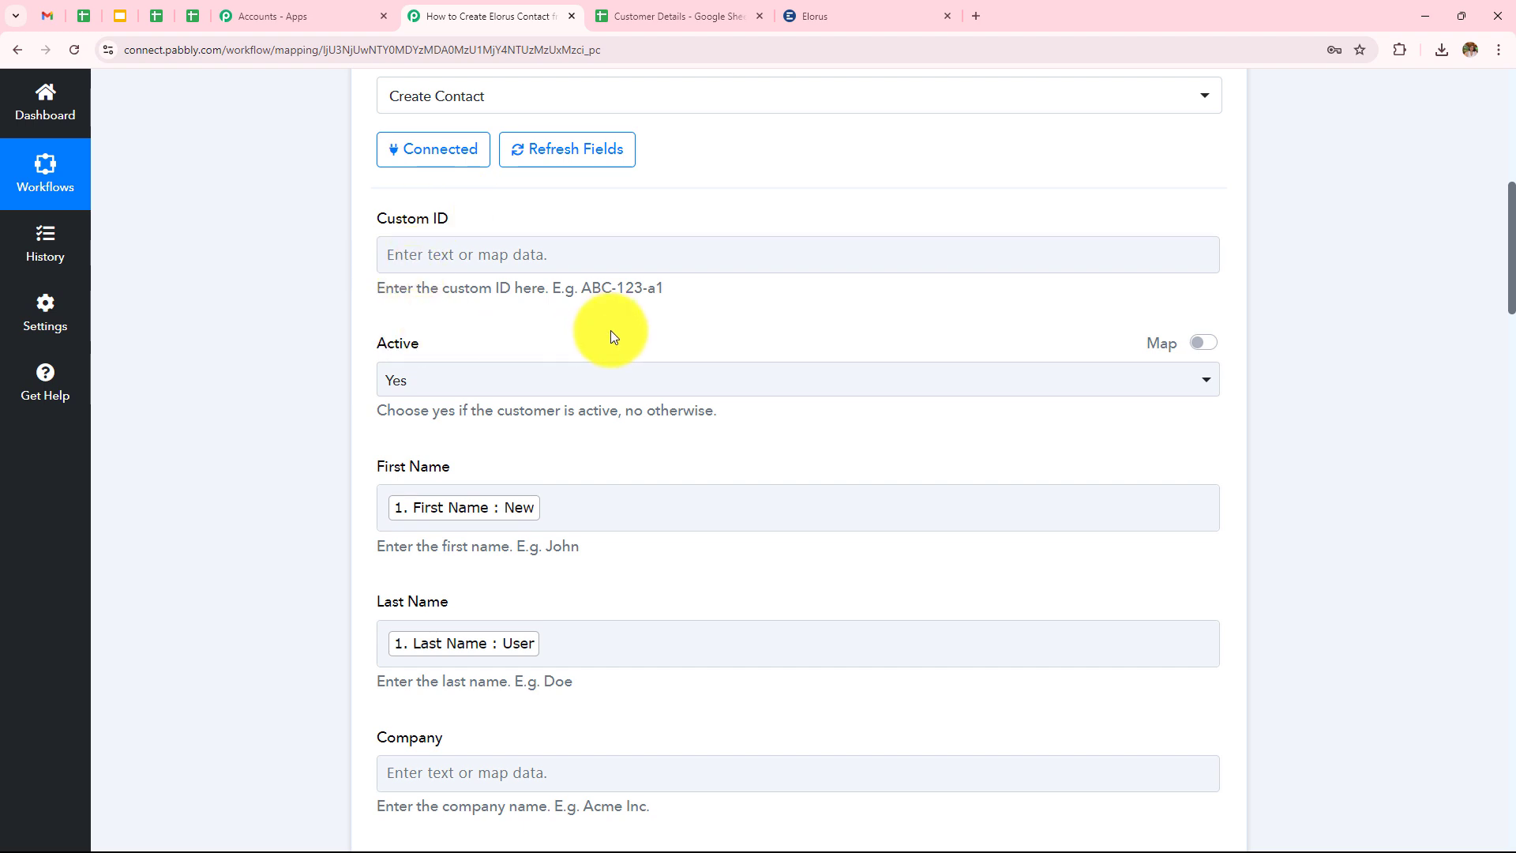
scroll(400, 427, "down", 3)
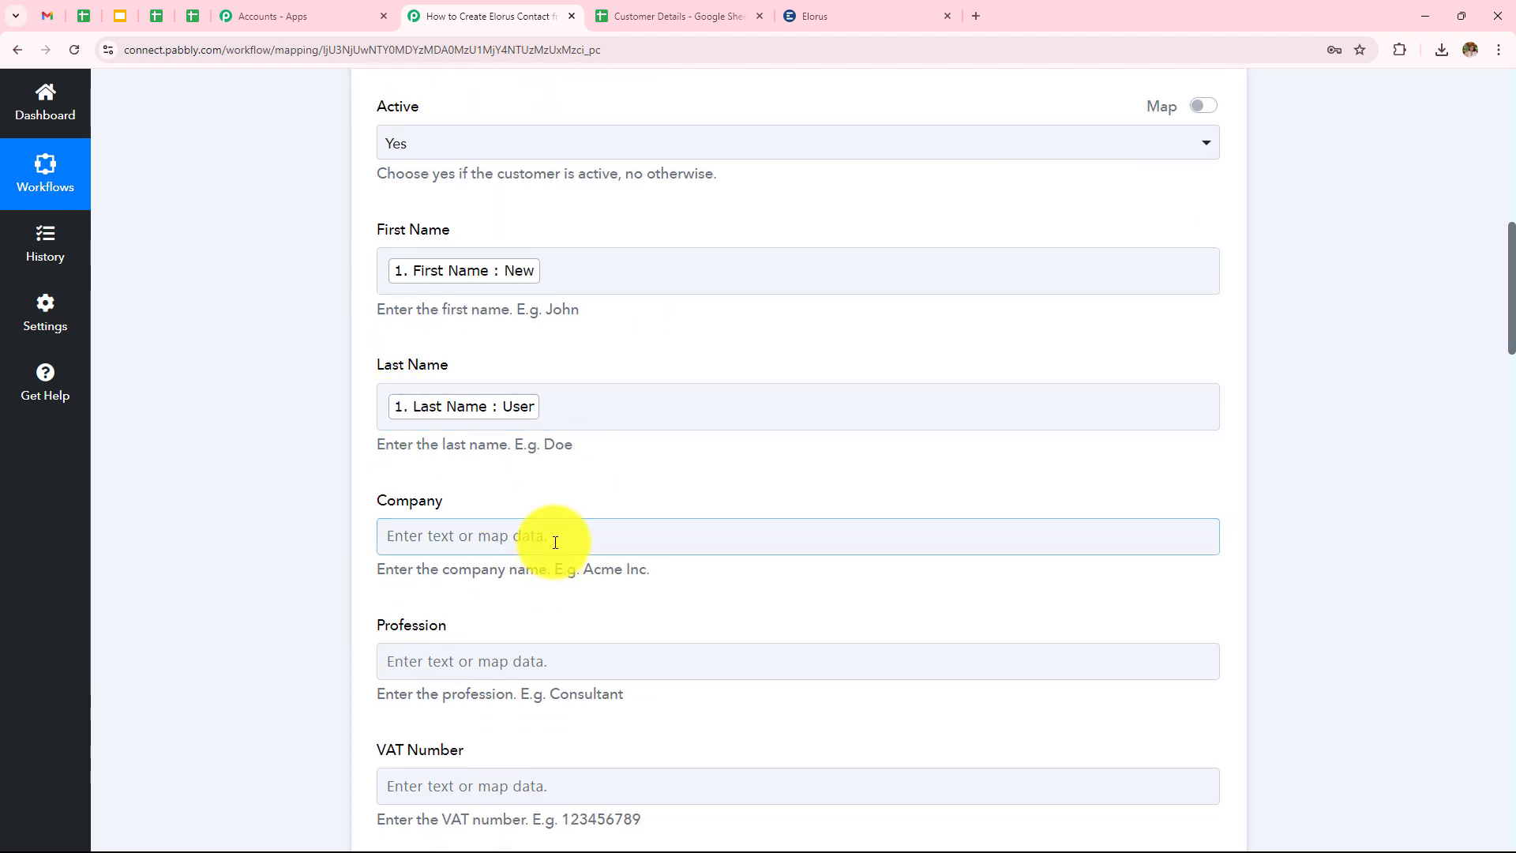
scroll(553, 537, "down", 4)
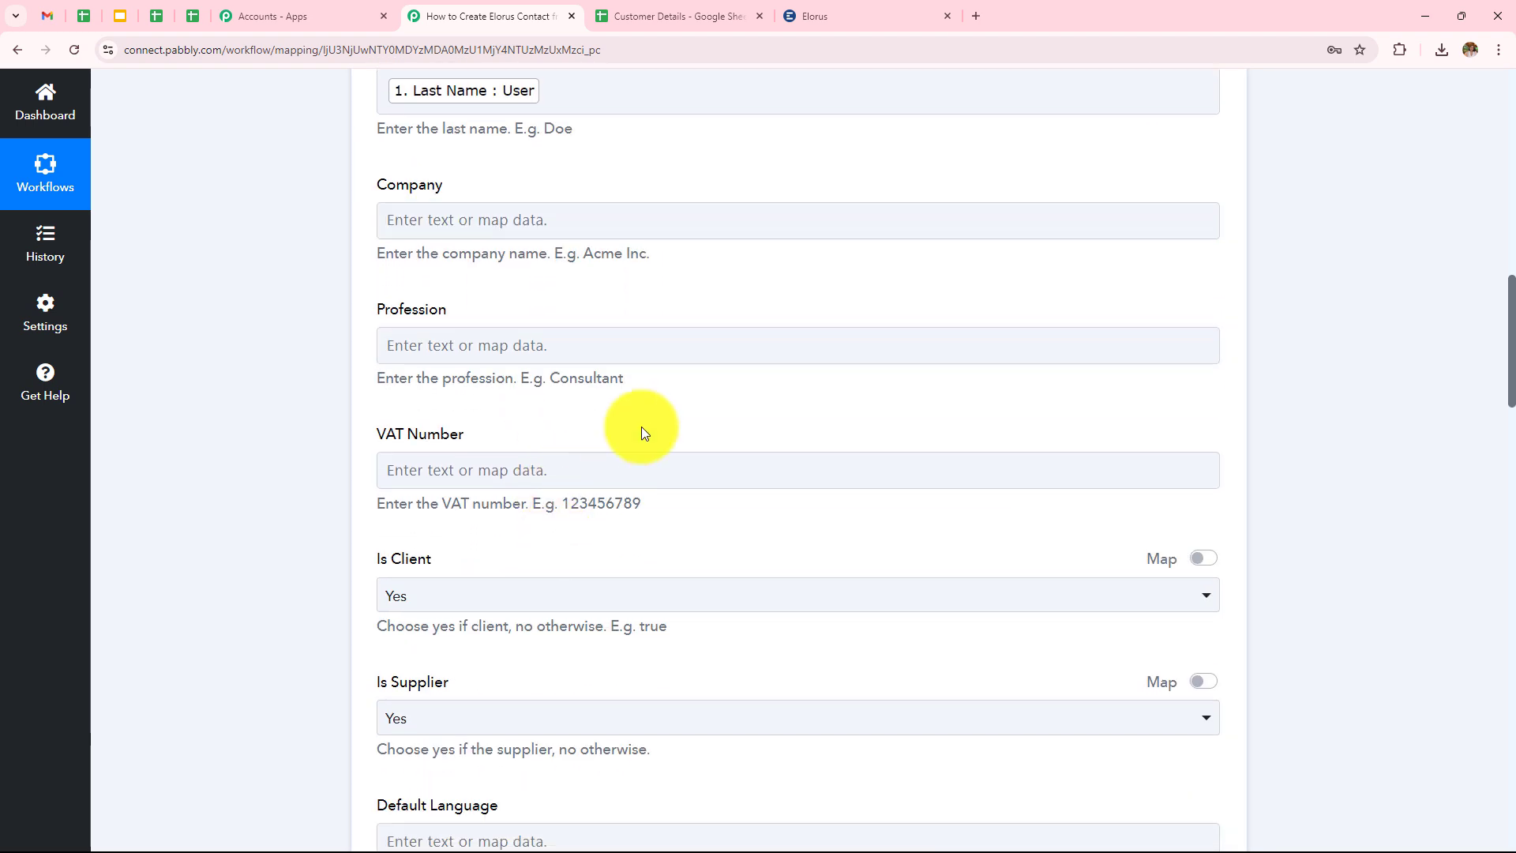
scroll(660, 410, "down", 3)
scroll(661, 411, "up", 3)
scroll(660, 409, "up", 7)
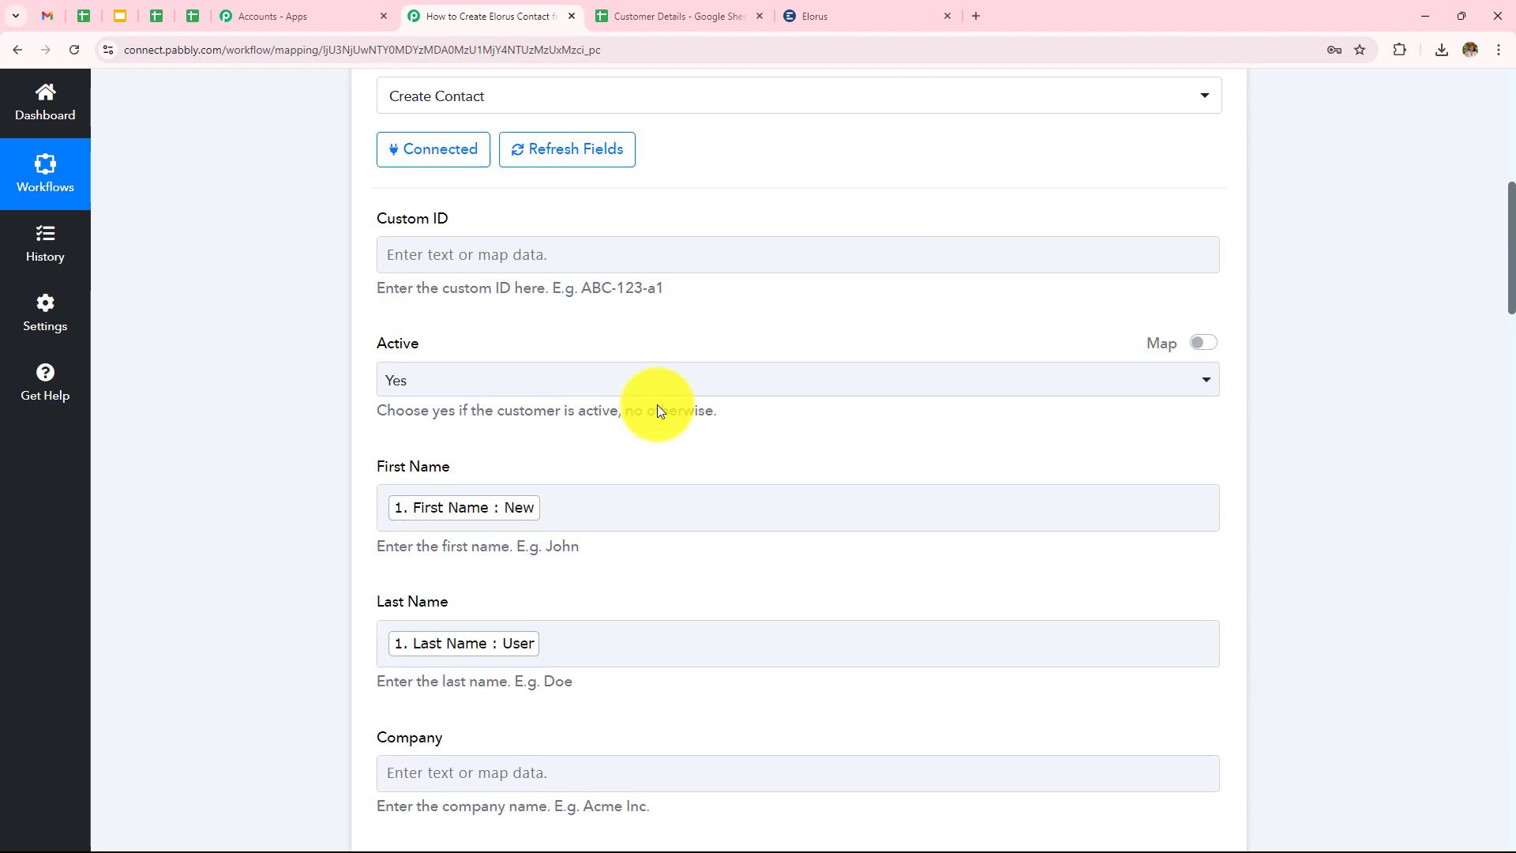
scroll(658, 407, "down", 11)
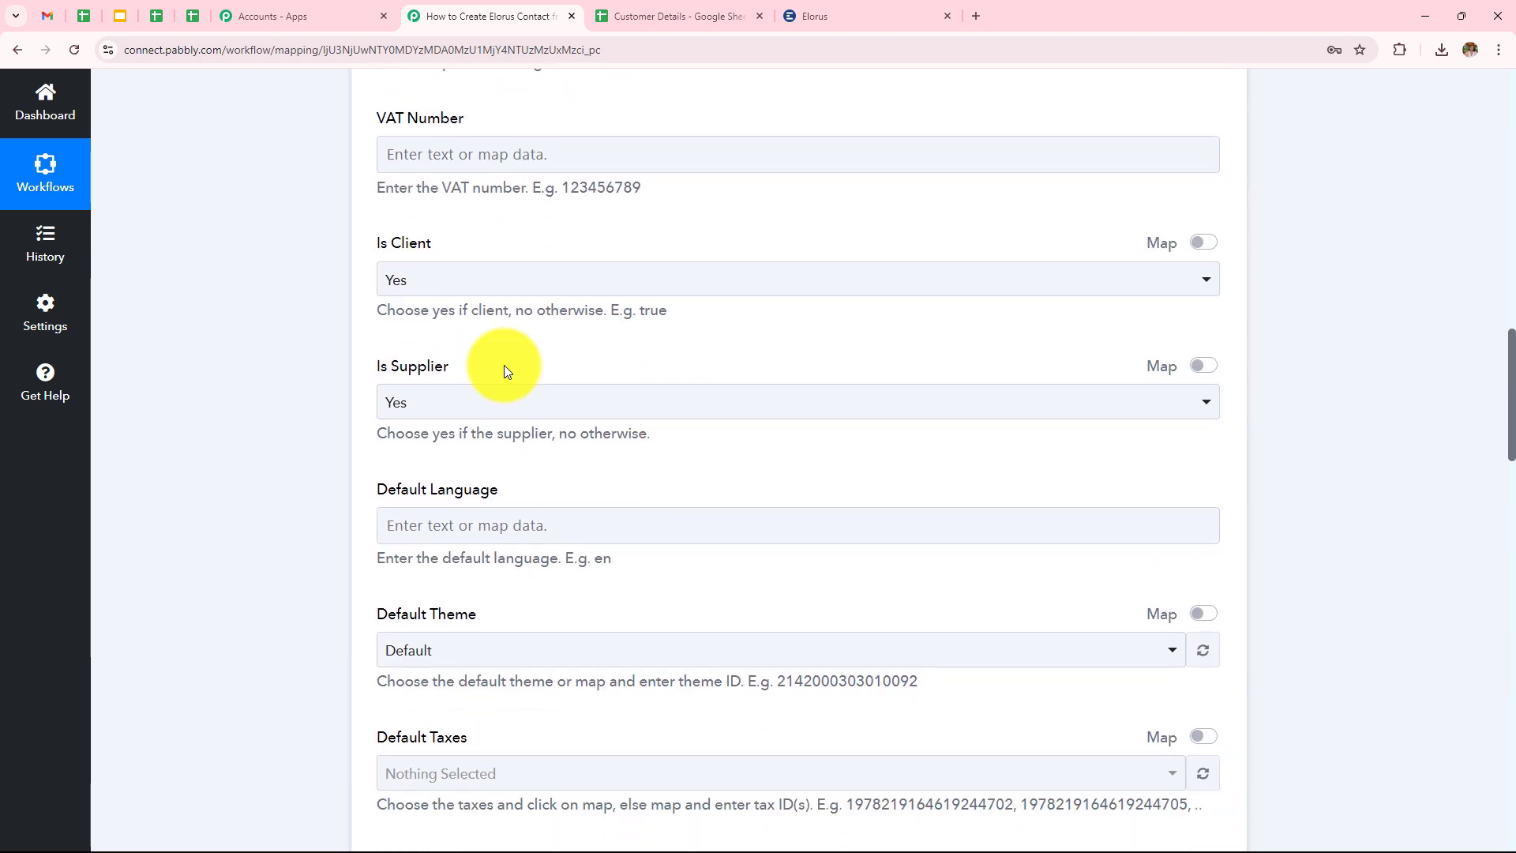
Set Is Client and Is Supplier to Yes for the contact.
left_click(473, 284)
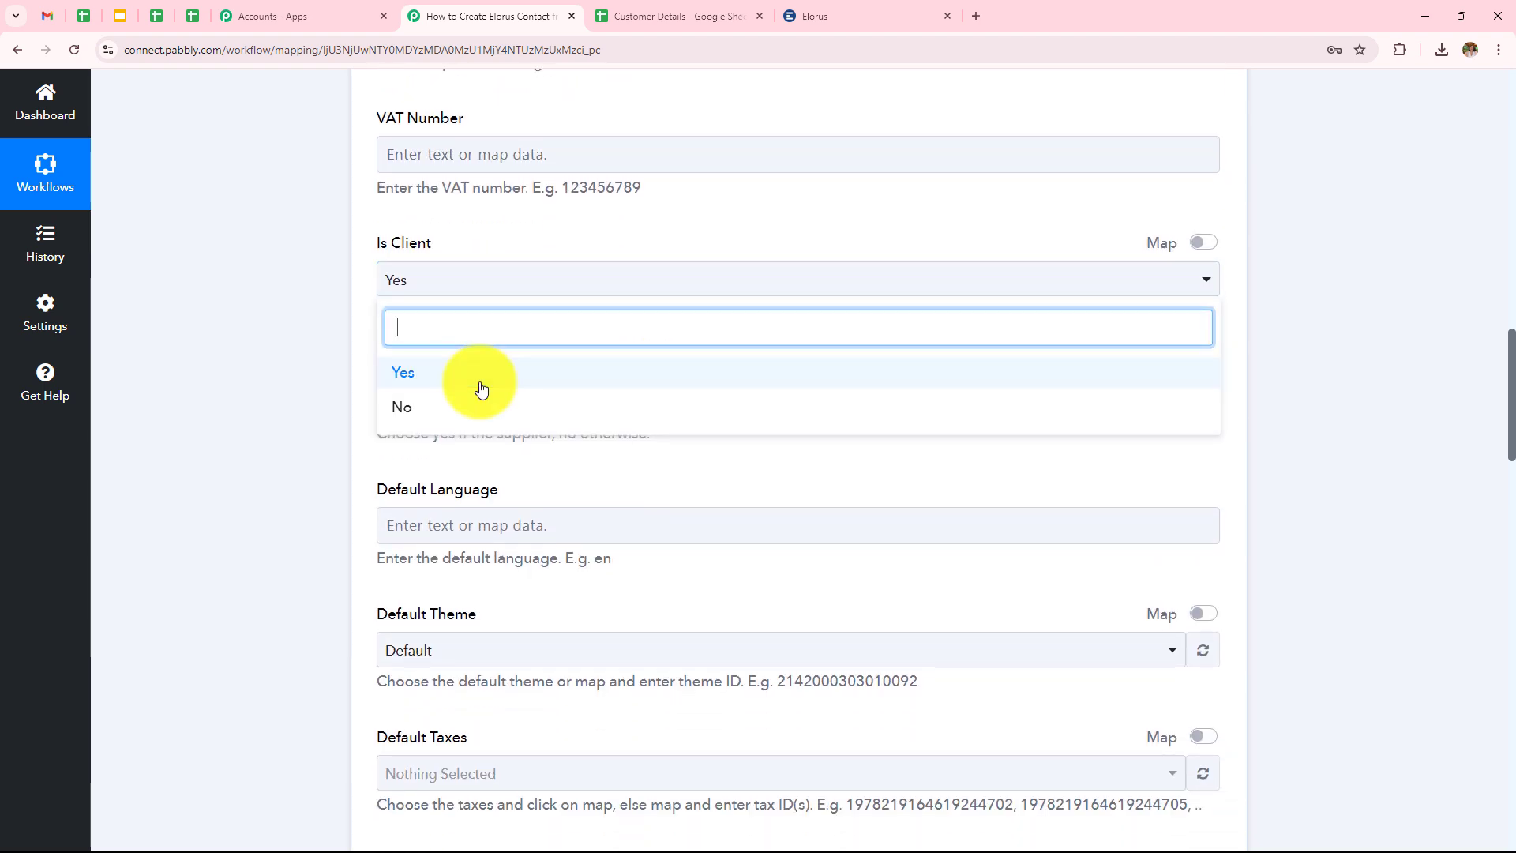
left_click(484, 377)
left_click(480, 410)
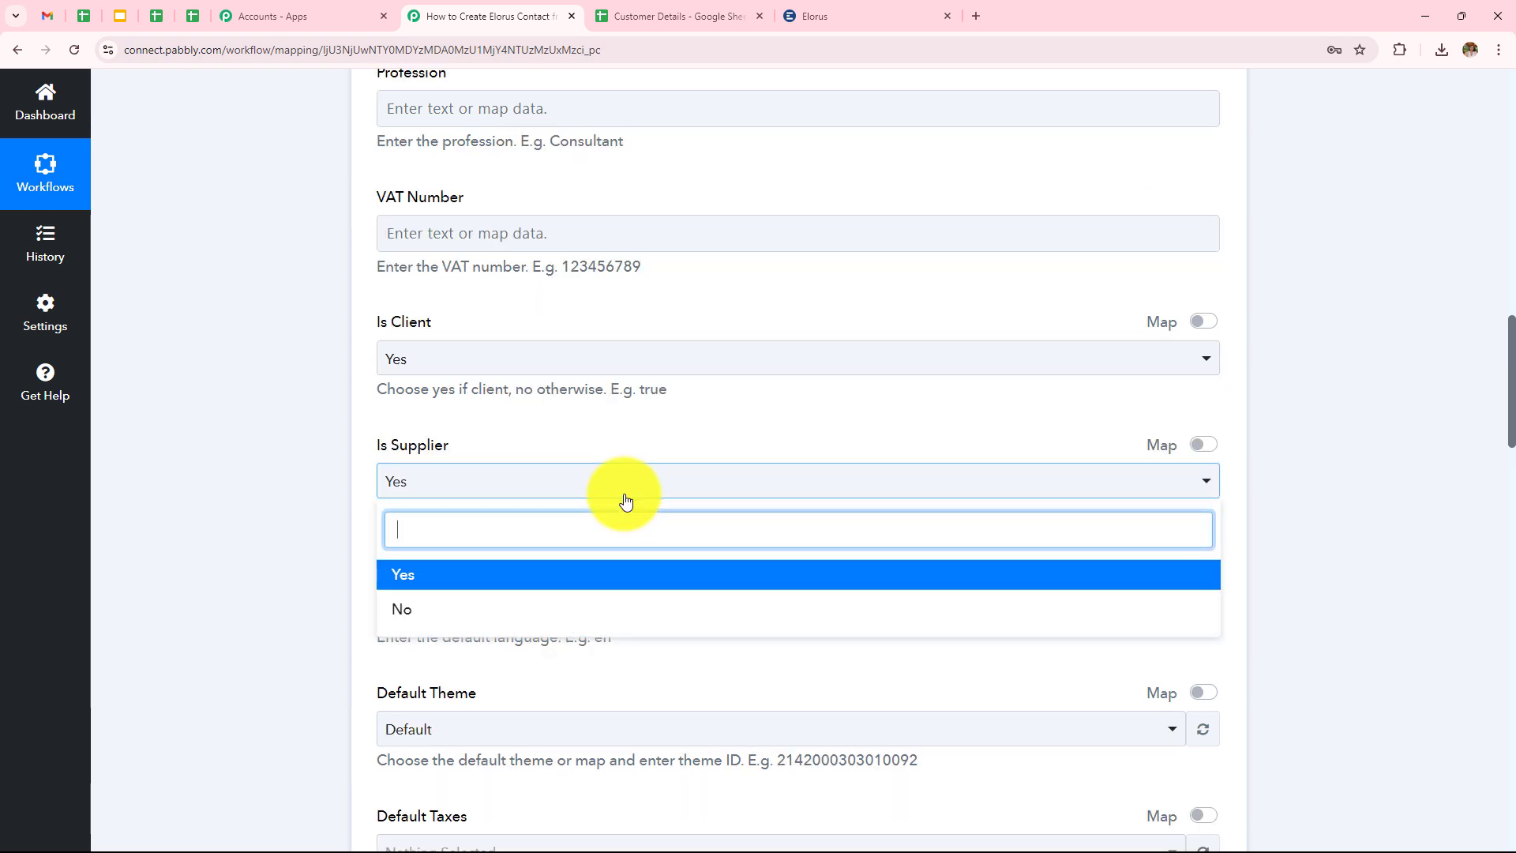
left_click(577, 586)
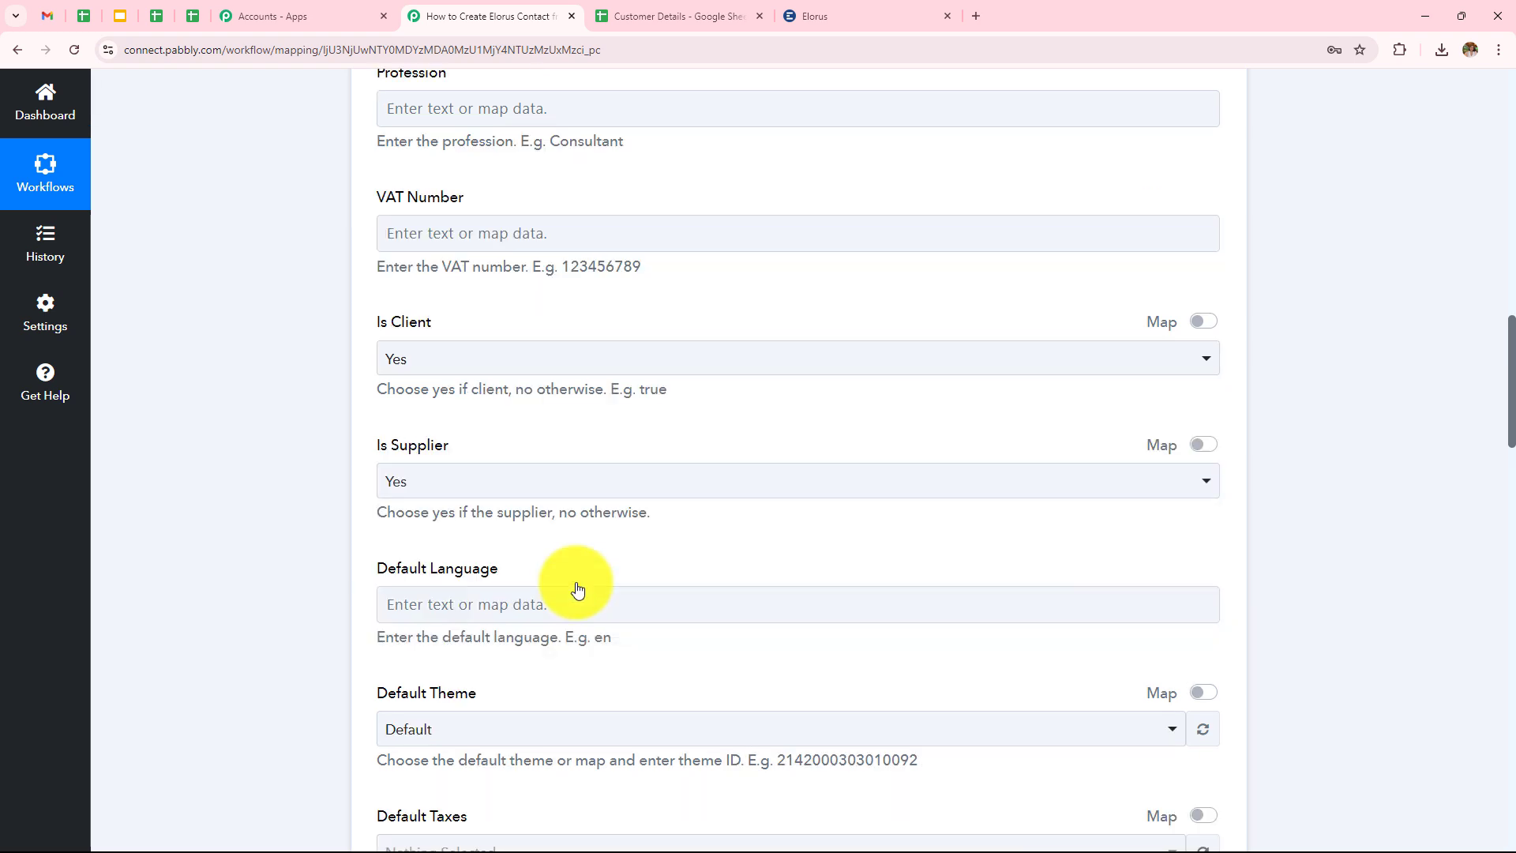
Set Default Language to en and turn on mapping for Default Taxes.
scroll(663, 398, "down", 2)
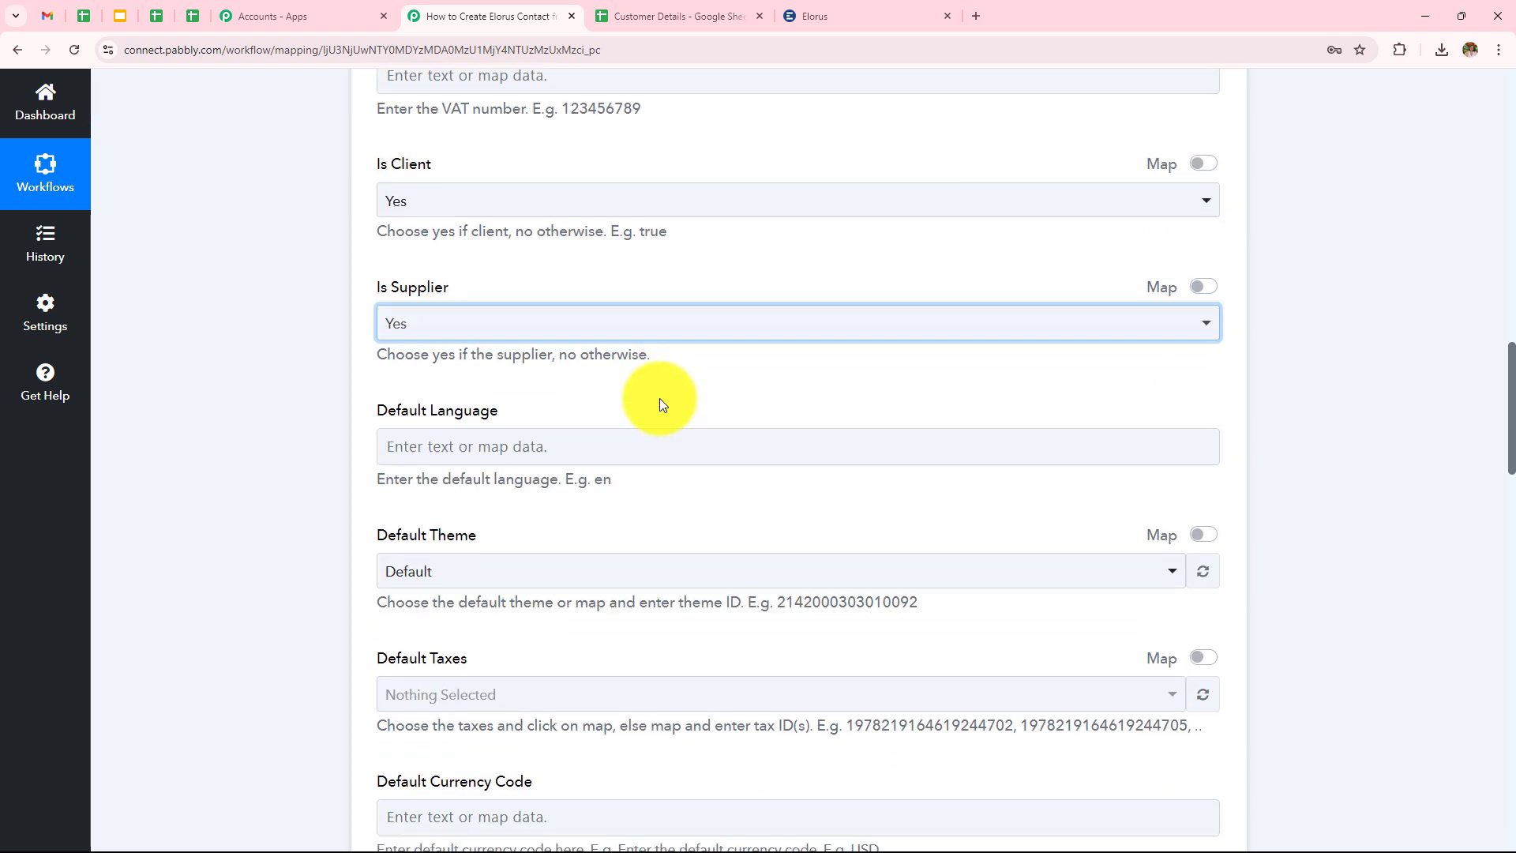
left_click(492, 447)
type("en")
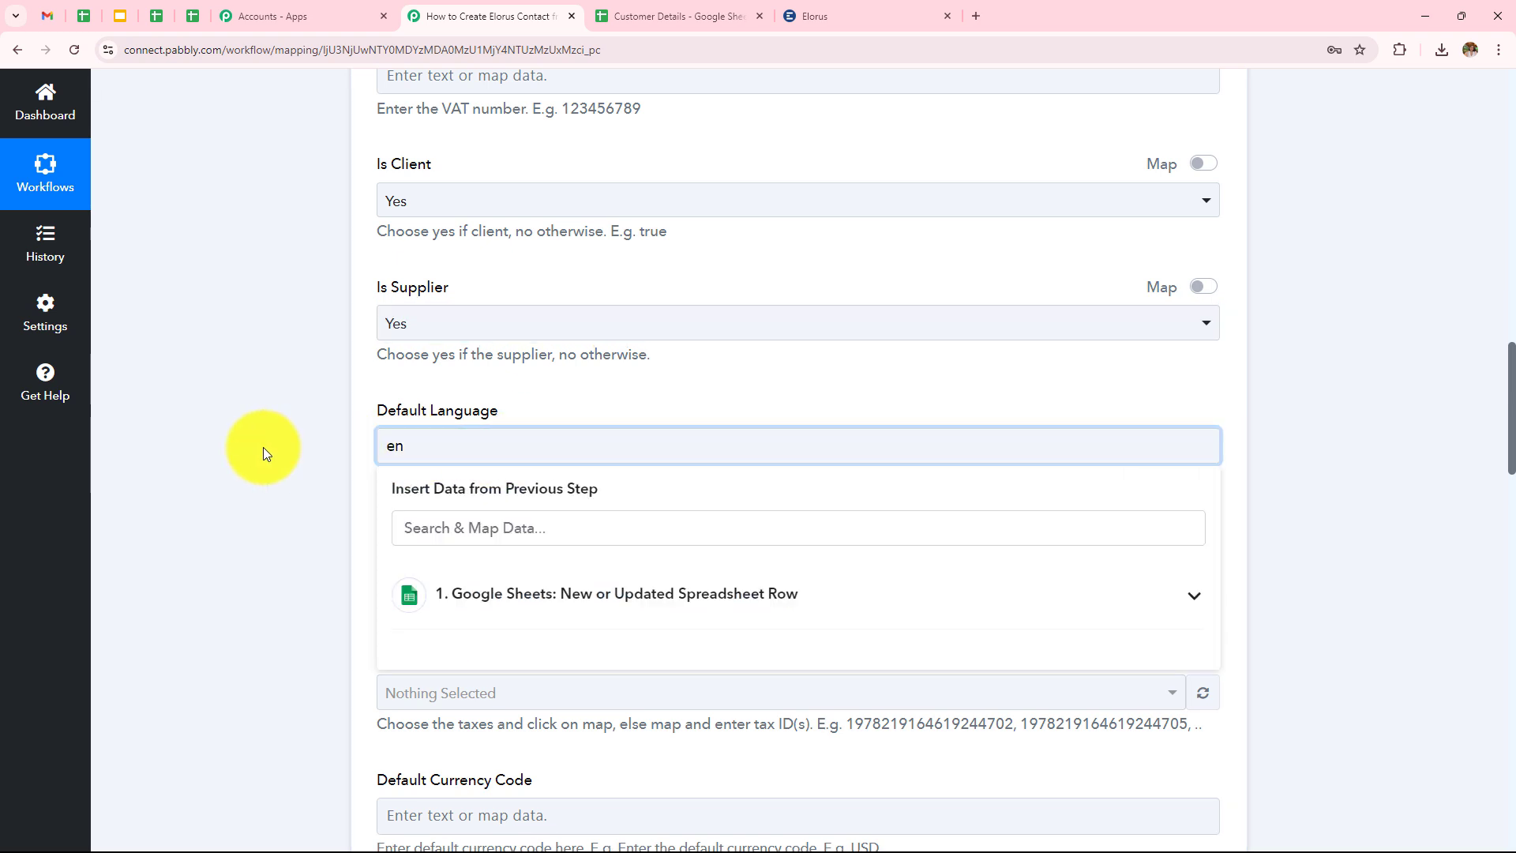
left_click(264, 450)
scroll(541, 342, "down", 3)
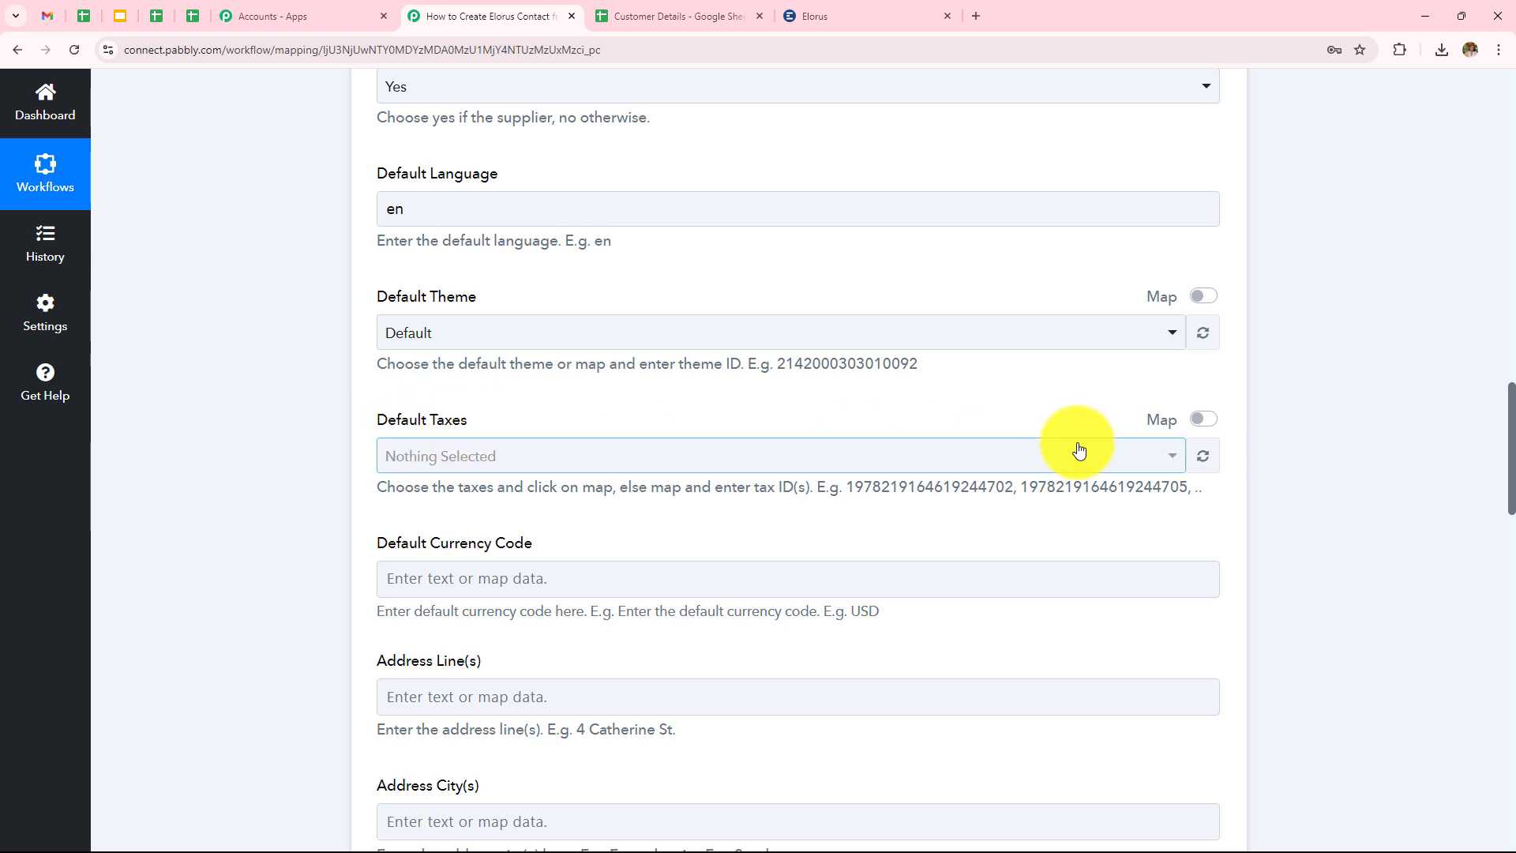
left_click(1208, 426)
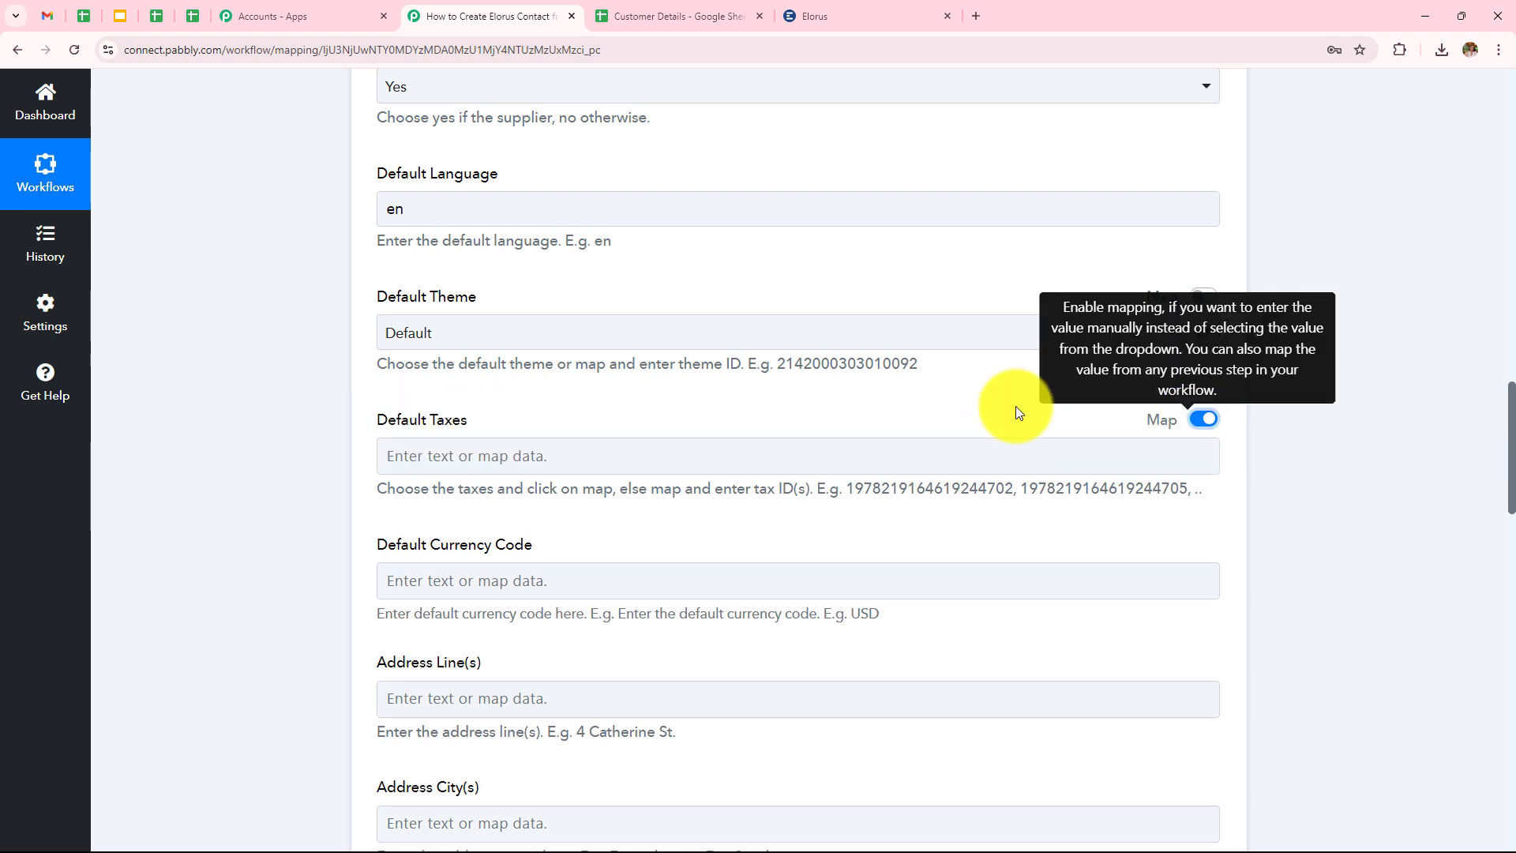
scroll(812, 347, "down", 1)
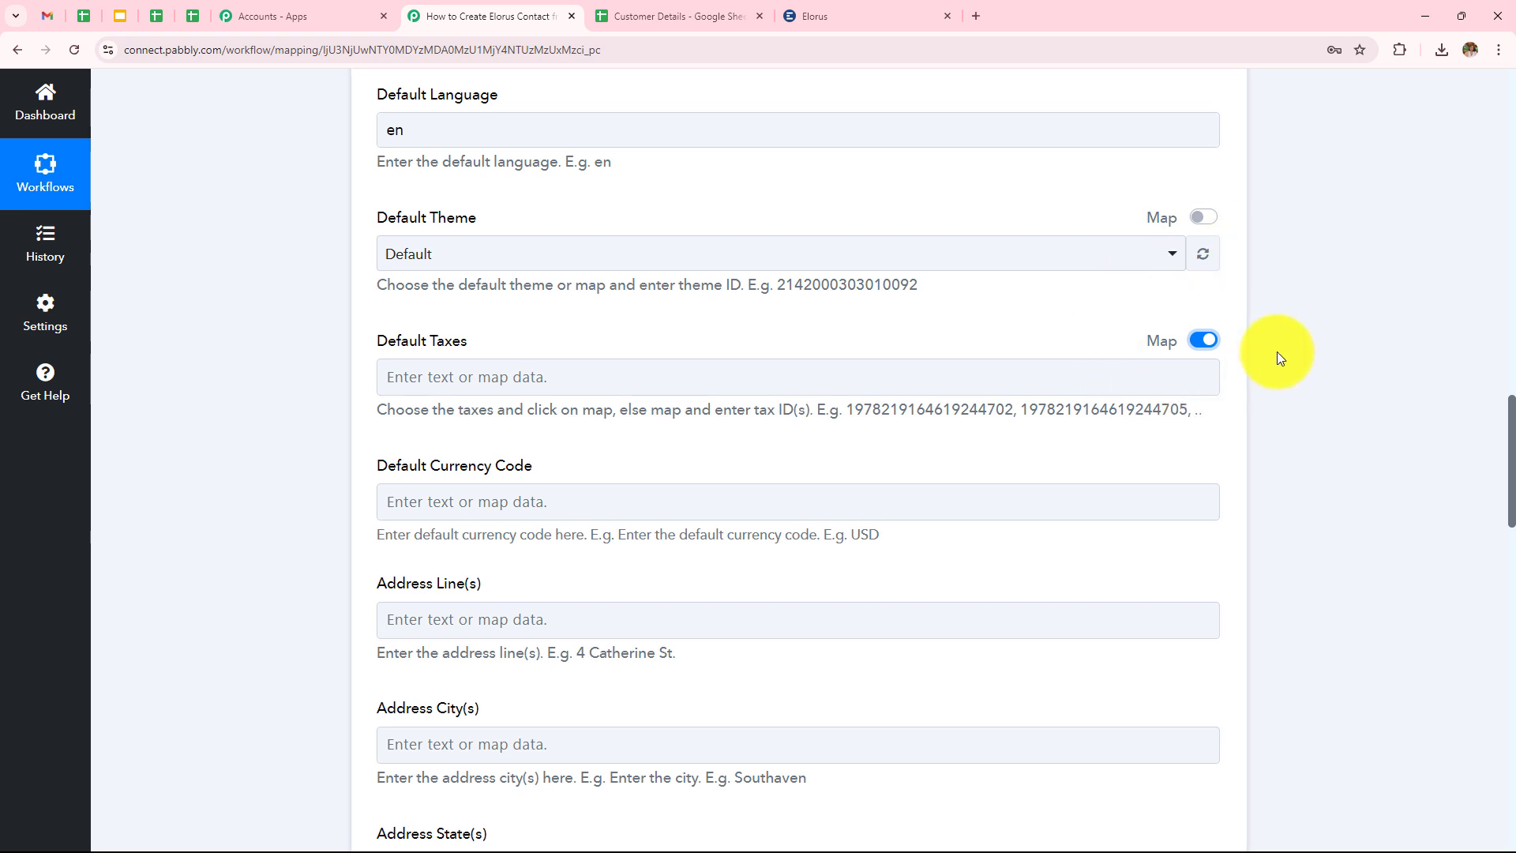
scroll(1048, 380, "down", 3)
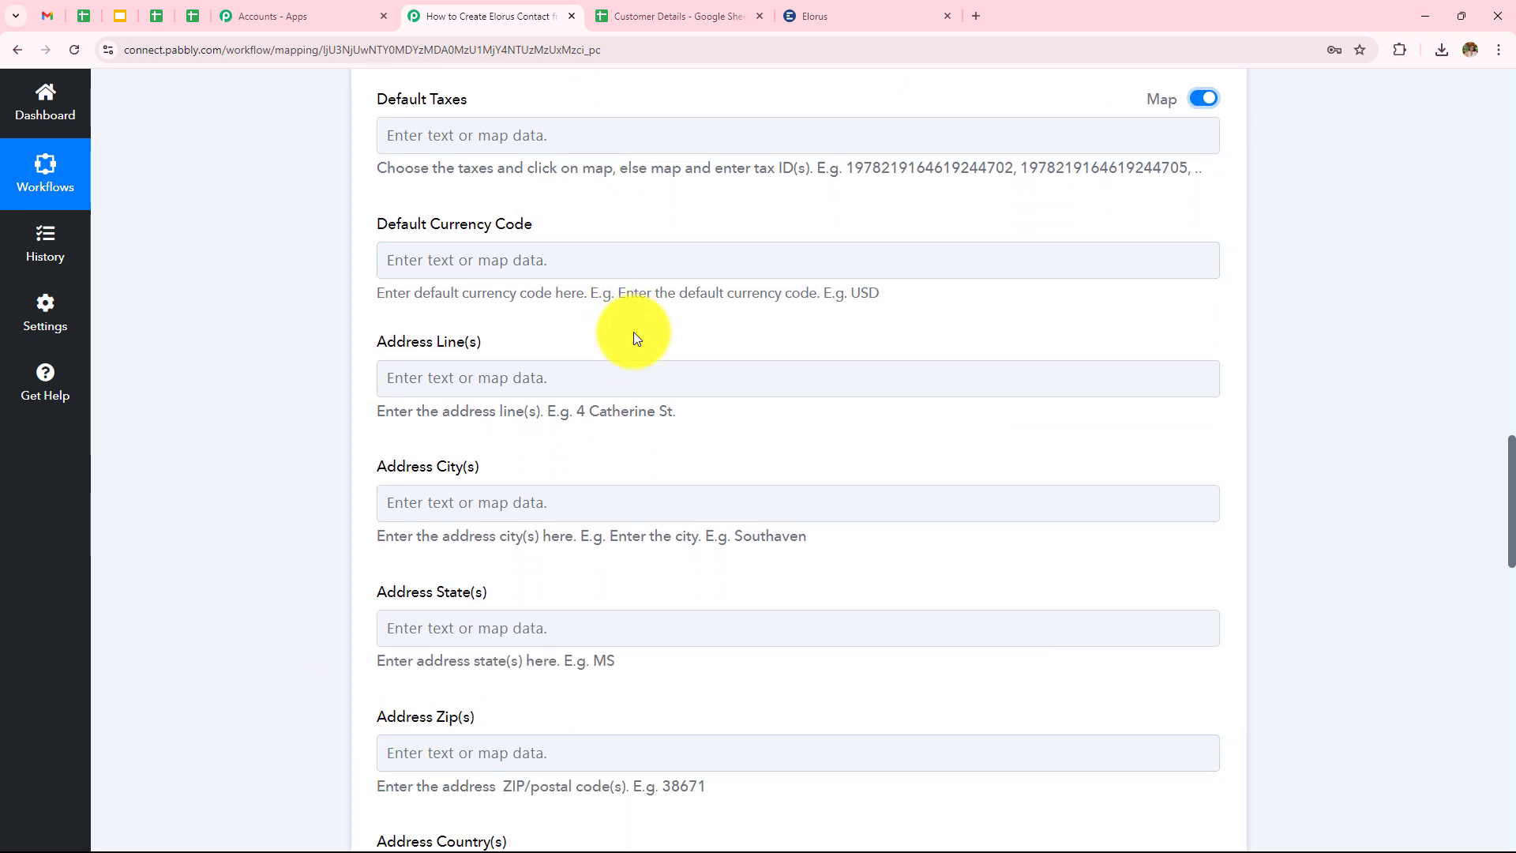
scroll(626, 329, "down", 10)
Map the sheet's Email value into Email(s) and mark the email as primary.
left_click(626, 390)
left_click(631, 559)
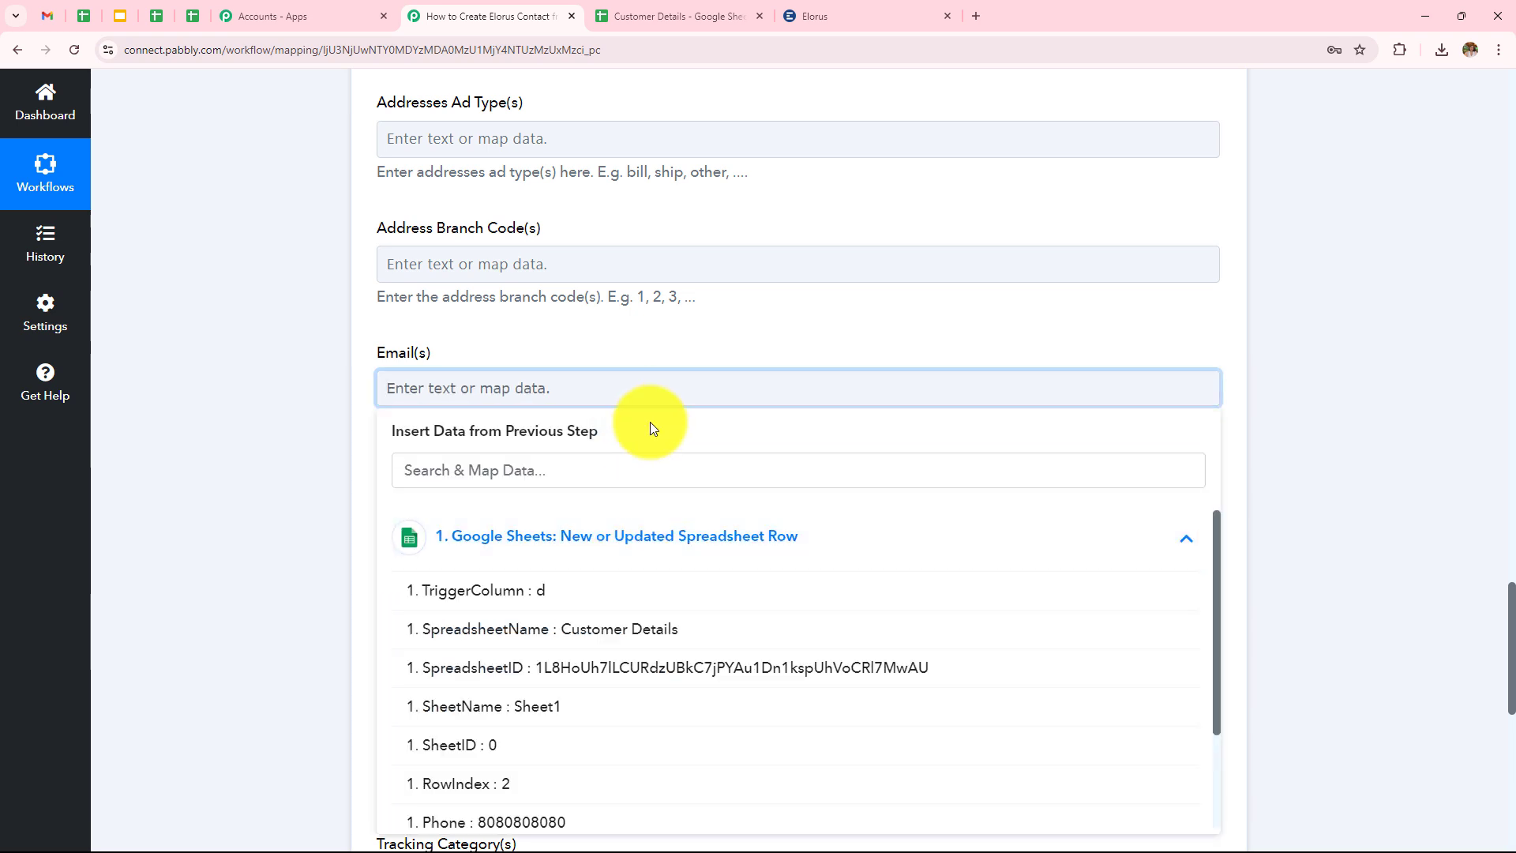
scroll(647, 423, "down", 3)
left_click(621, 702)
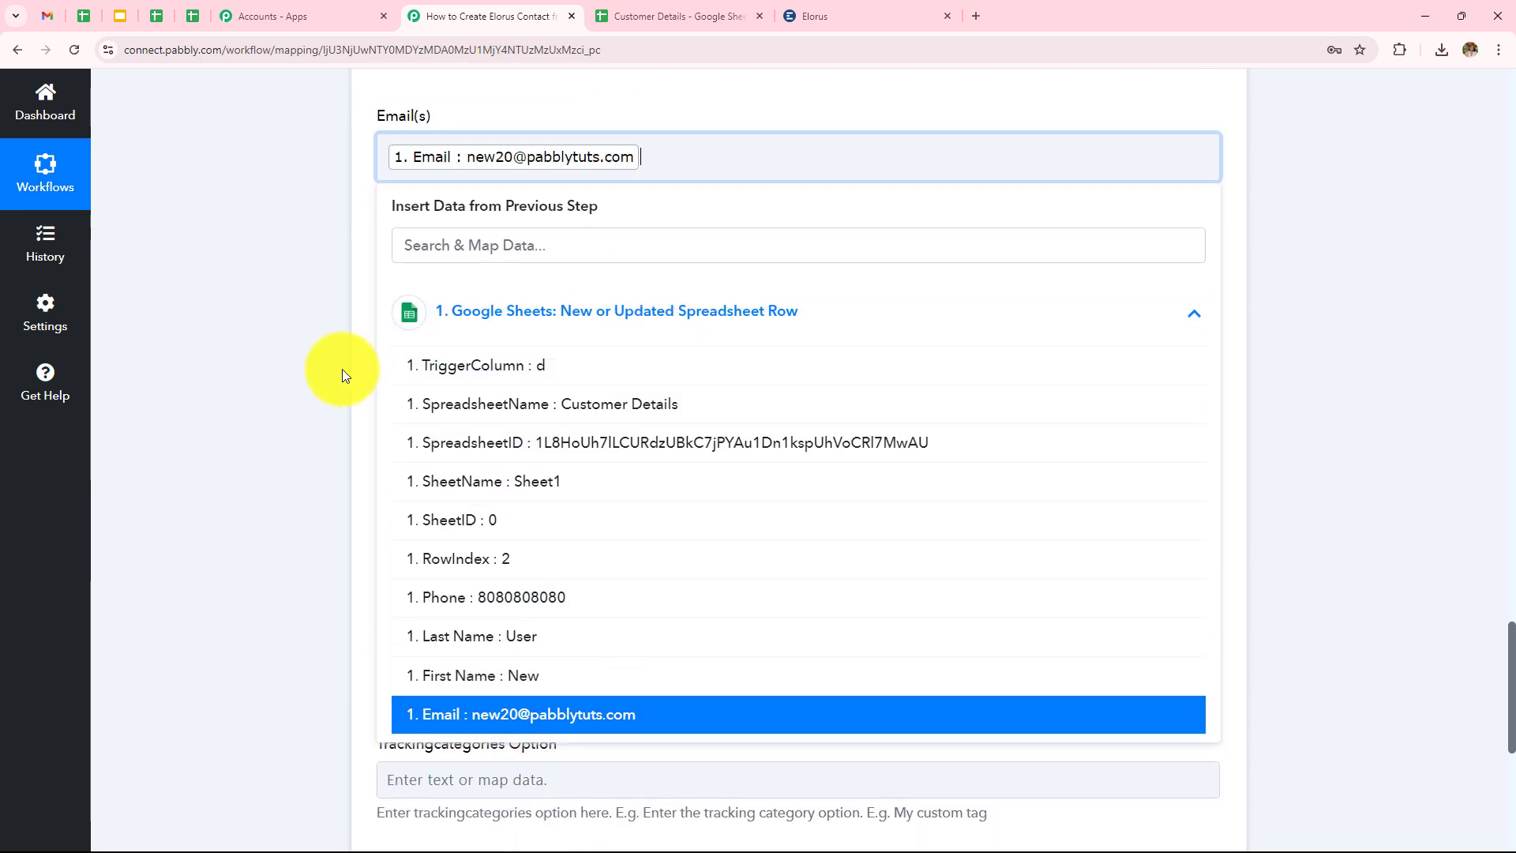
left_click(300, 336)
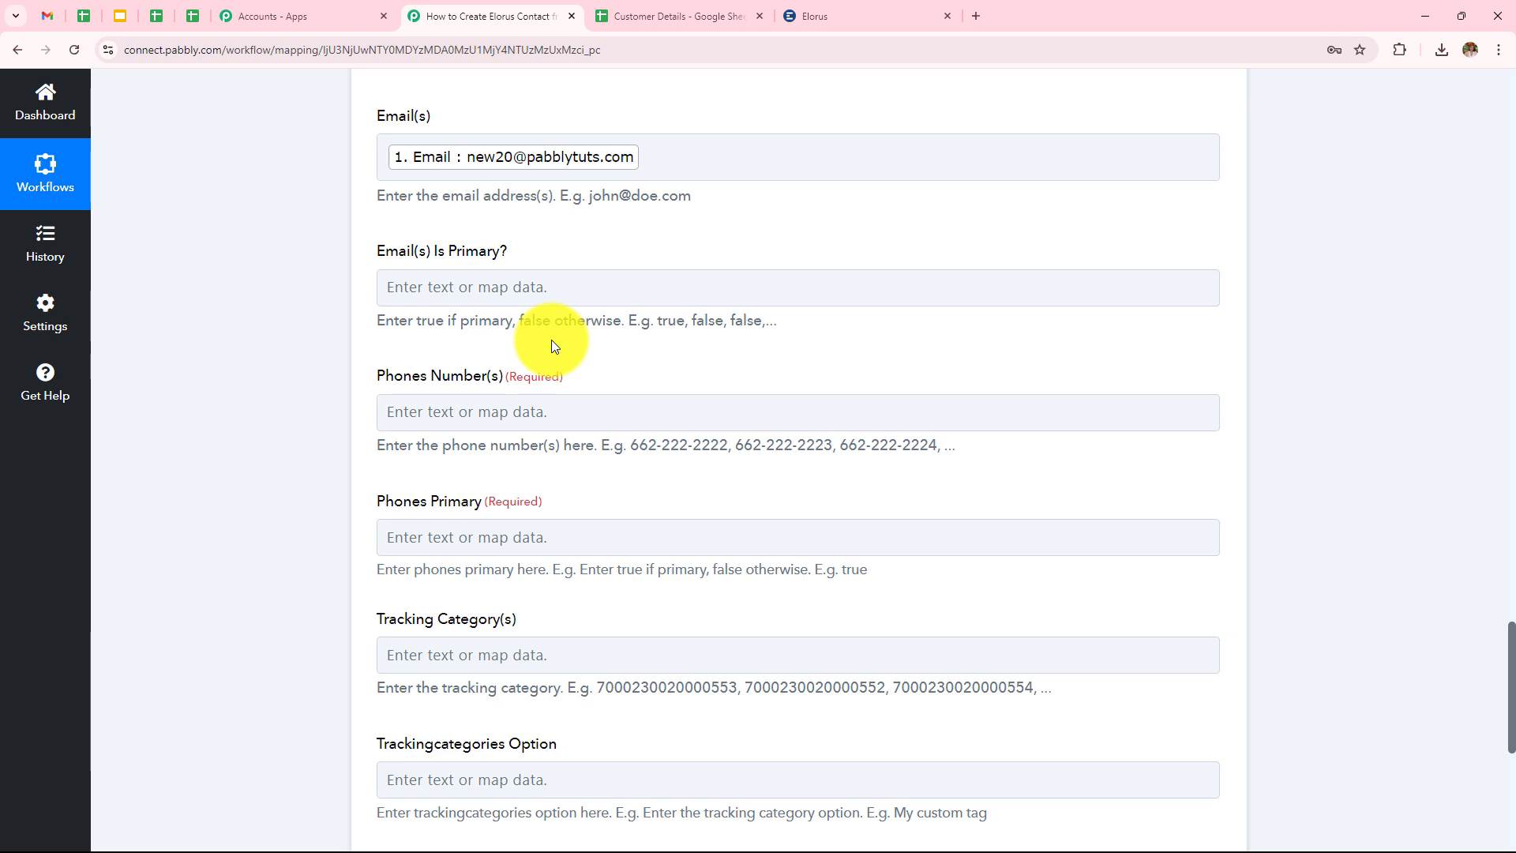
left_click(485, 297)
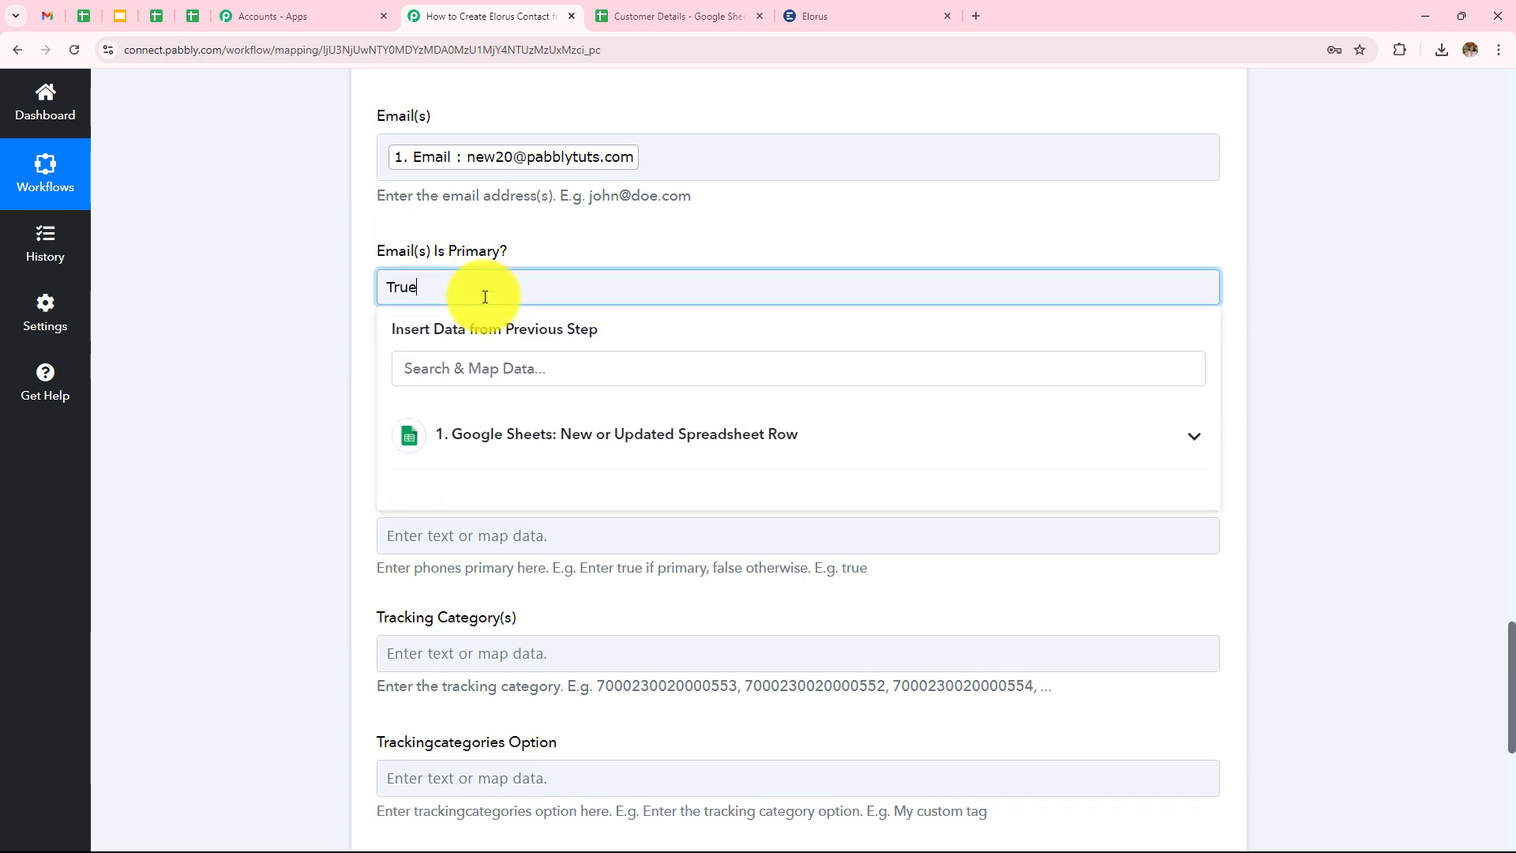
left_click(167, 332)
scroll(529, 371, "down", 1)
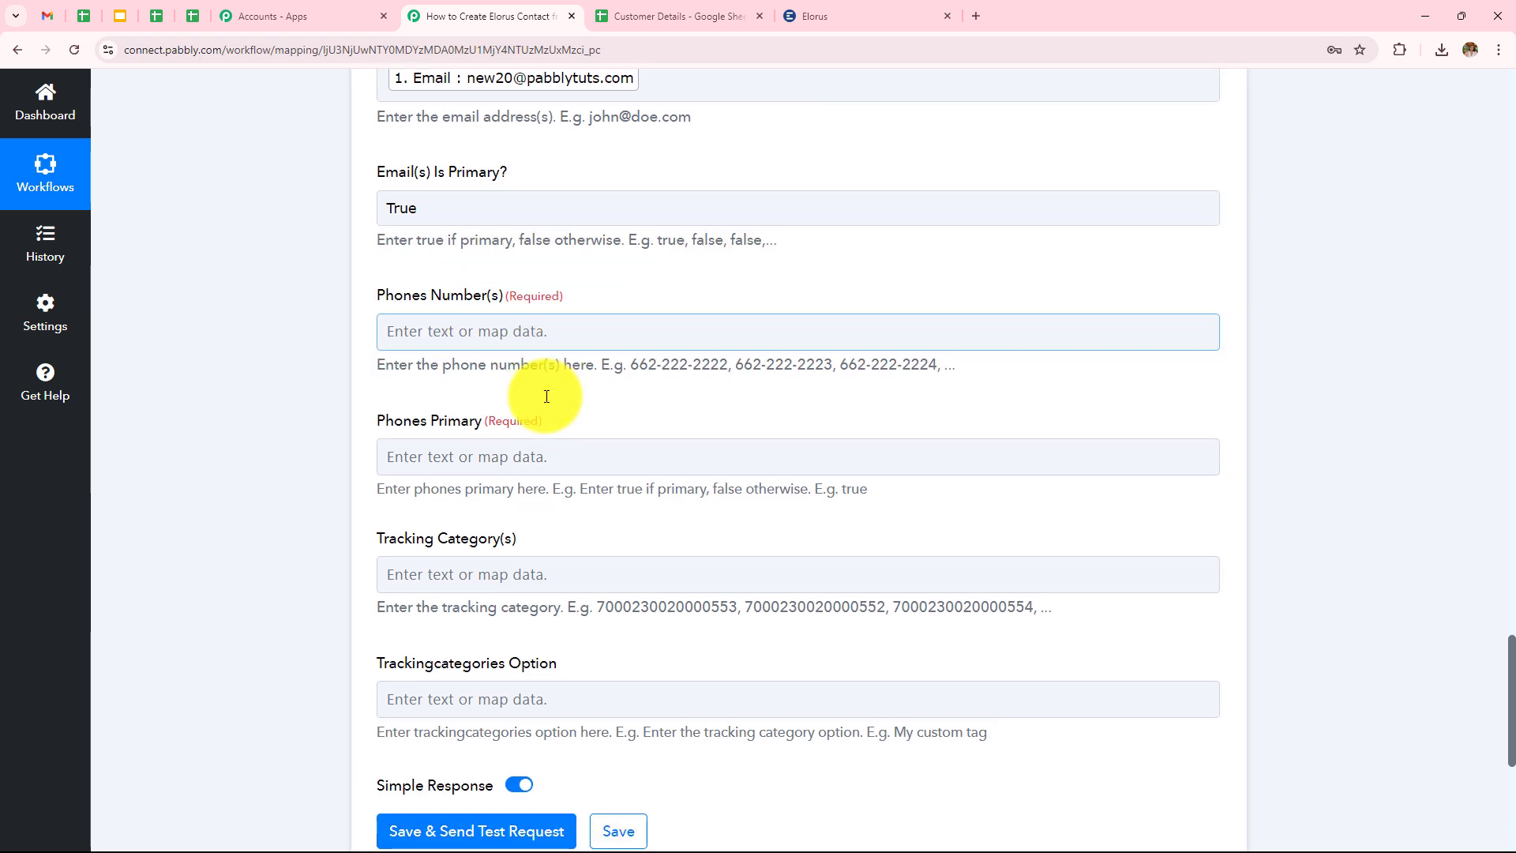
Map the sheet's Phone value into Phones Number(s) and set Phones Primary to True.
left_click(547, 344)
left_click(593, 478)
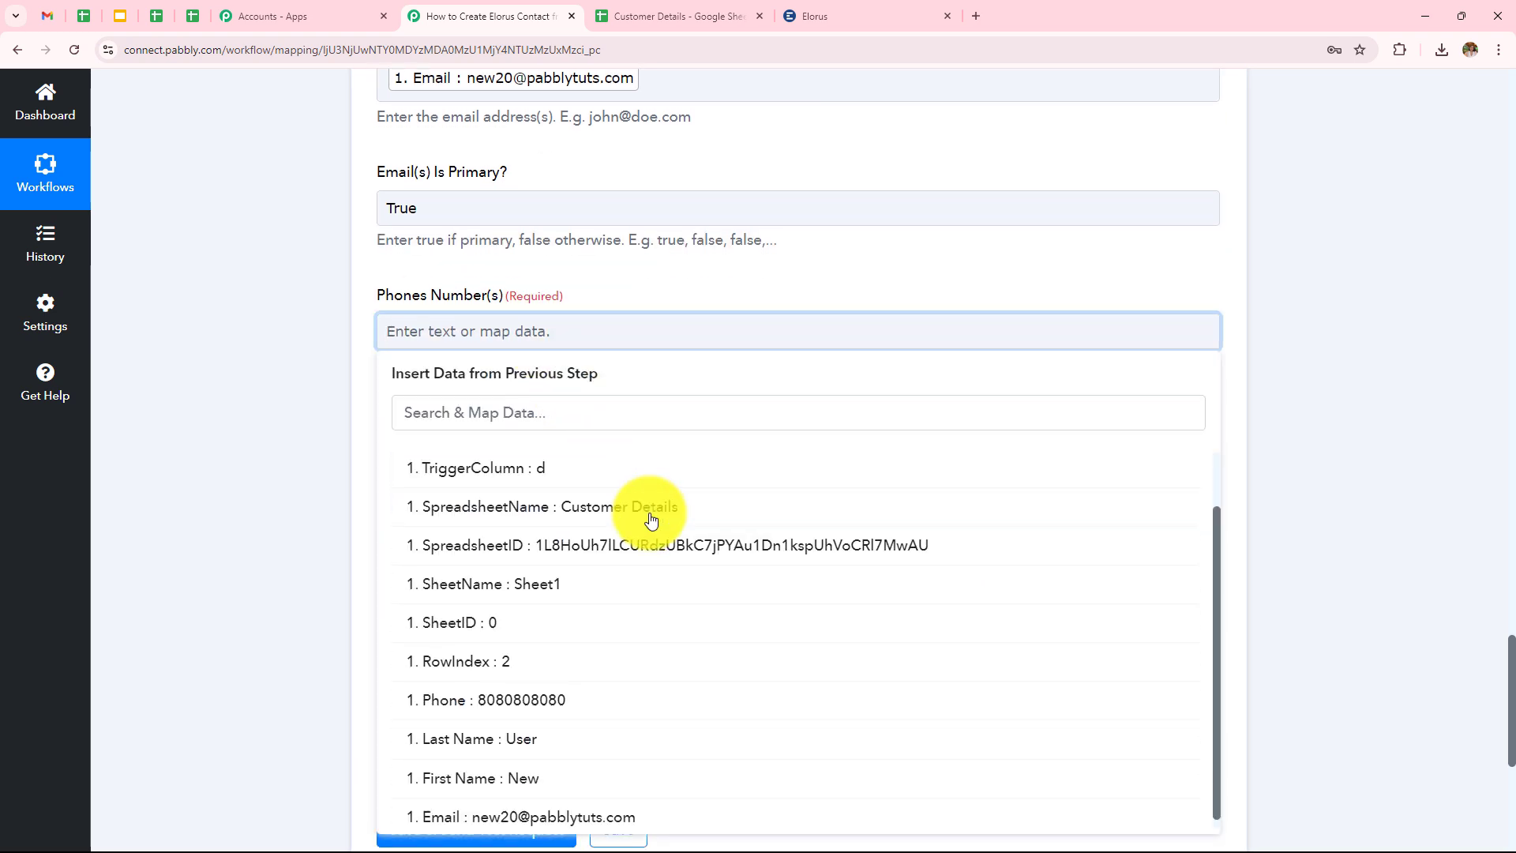
left_click(559, 695)
left_click(304, 440)
scroll(528, 319, "down", 2)
left_click(529, 319)
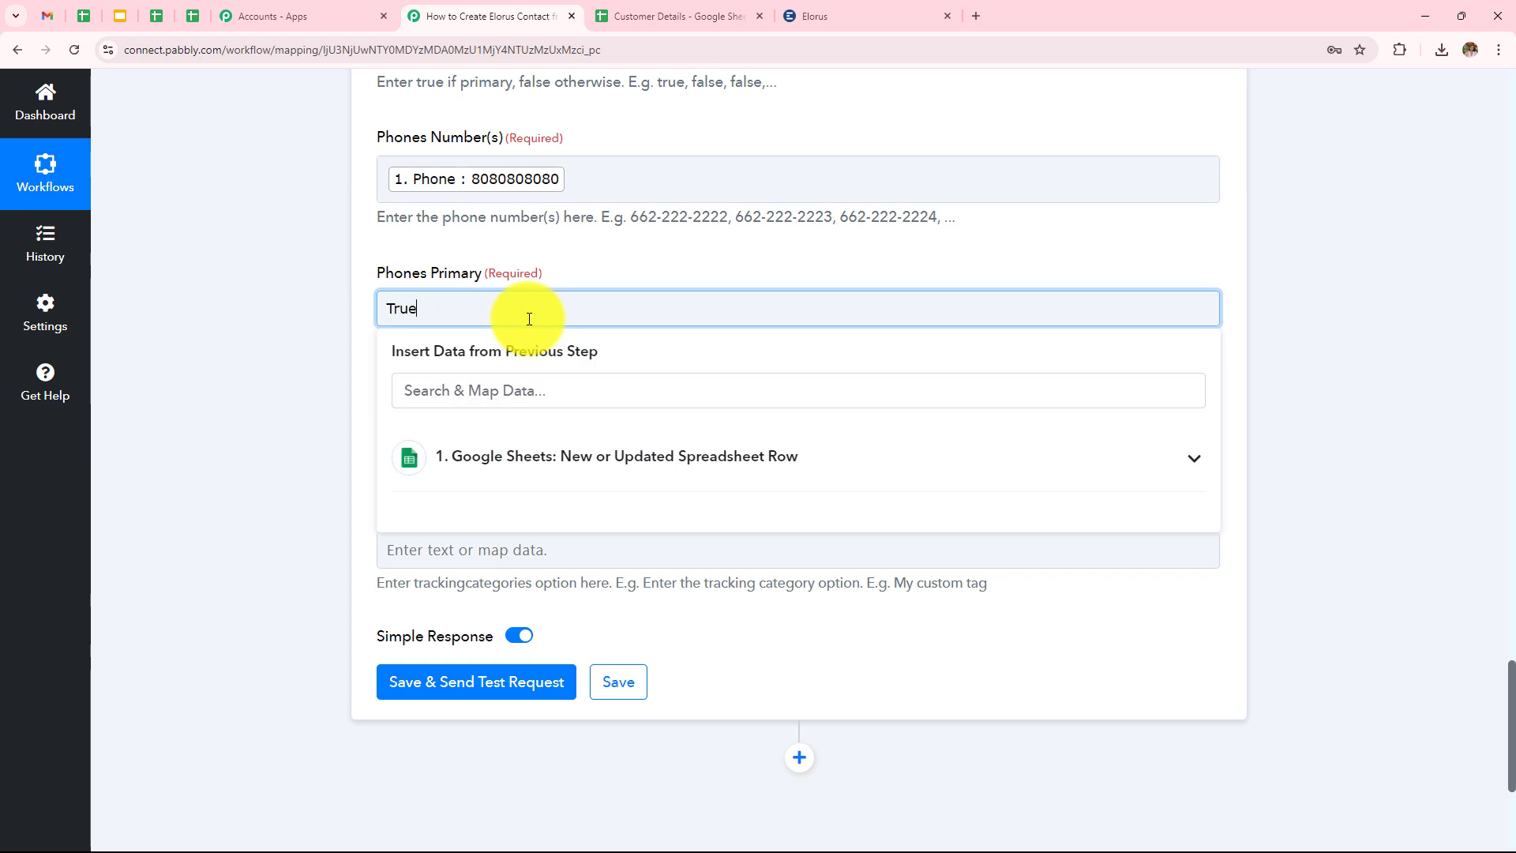
type("True")
left_click(312, 369)
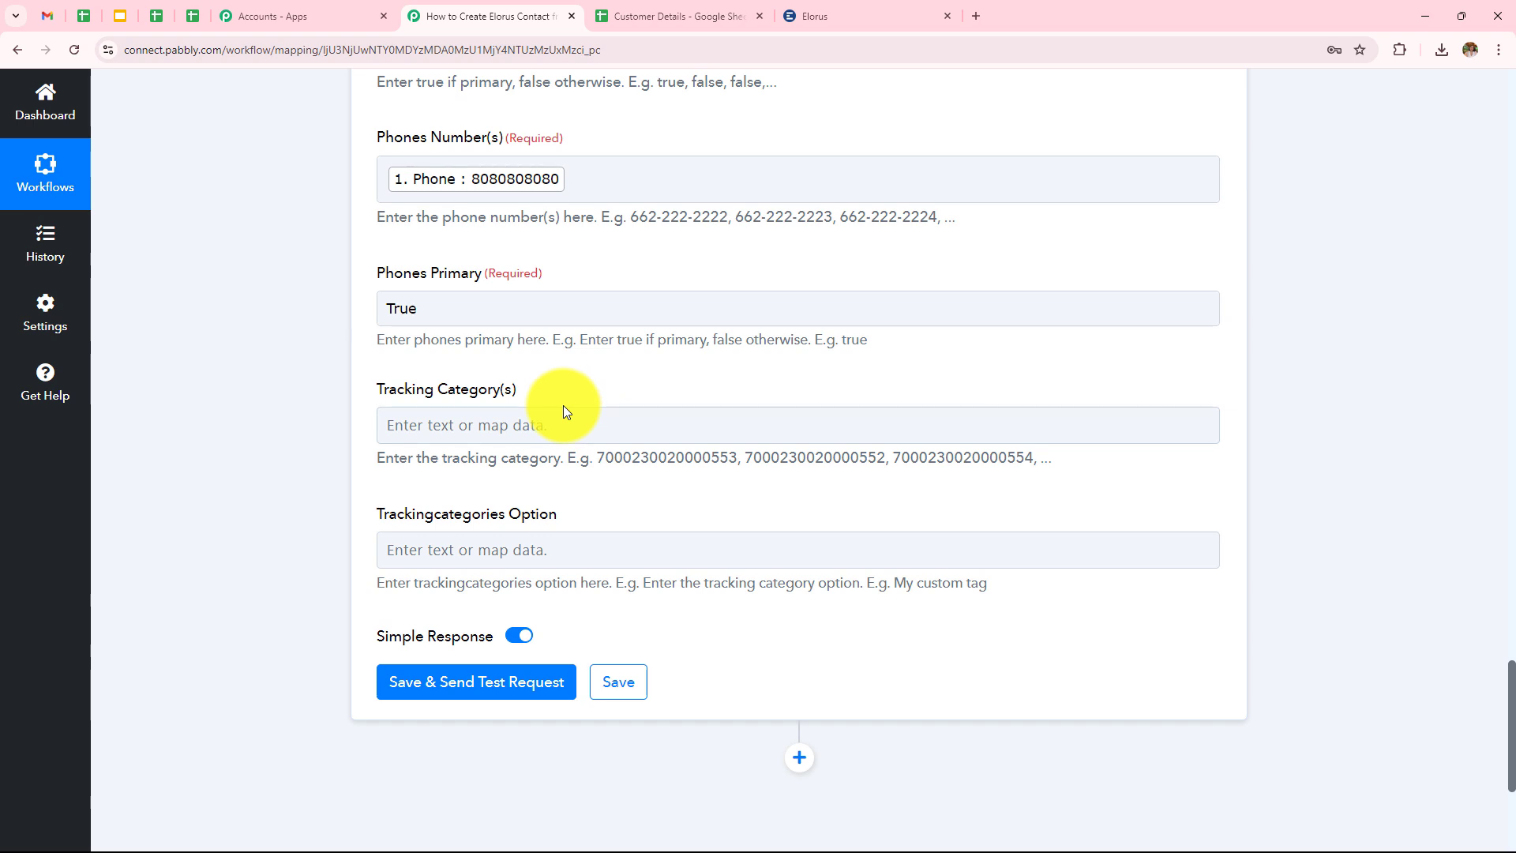
scroll(562, 405, "up", 2)
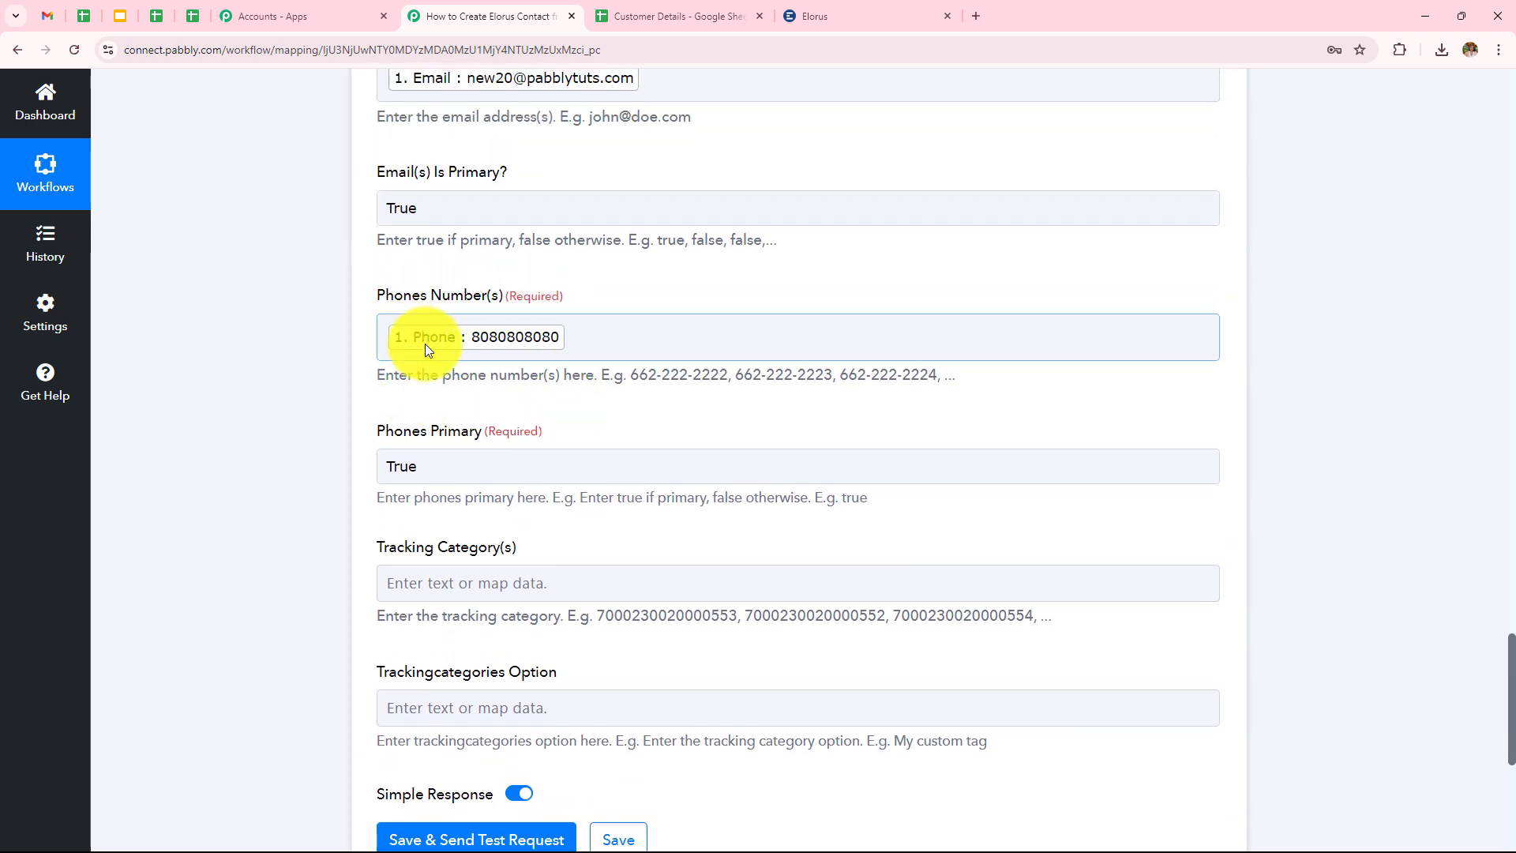
scroll(425, 344, "up", 4)
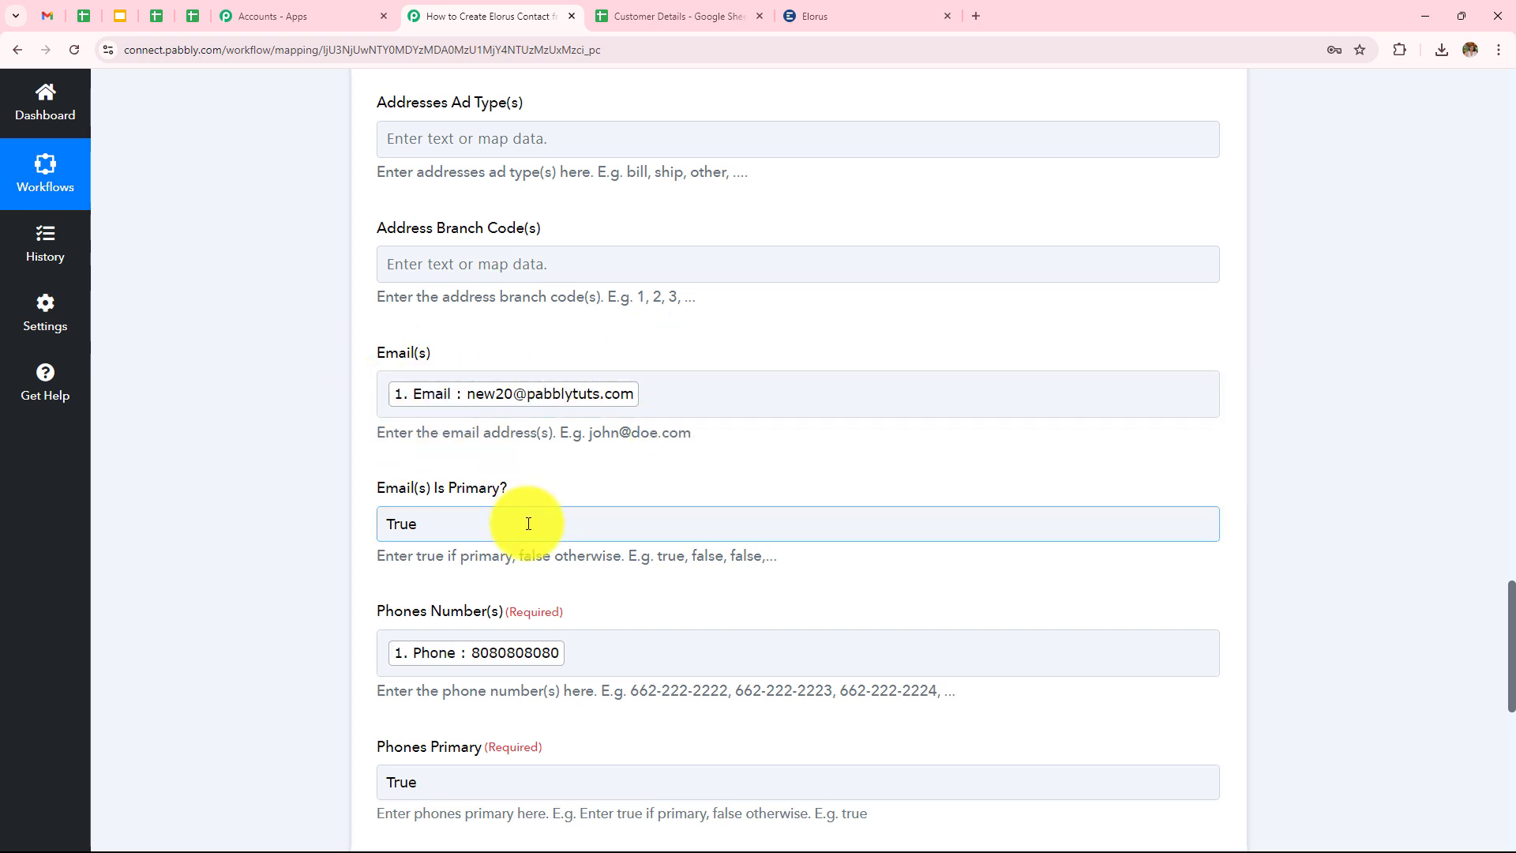
scroll(479, 588, "up", 2)
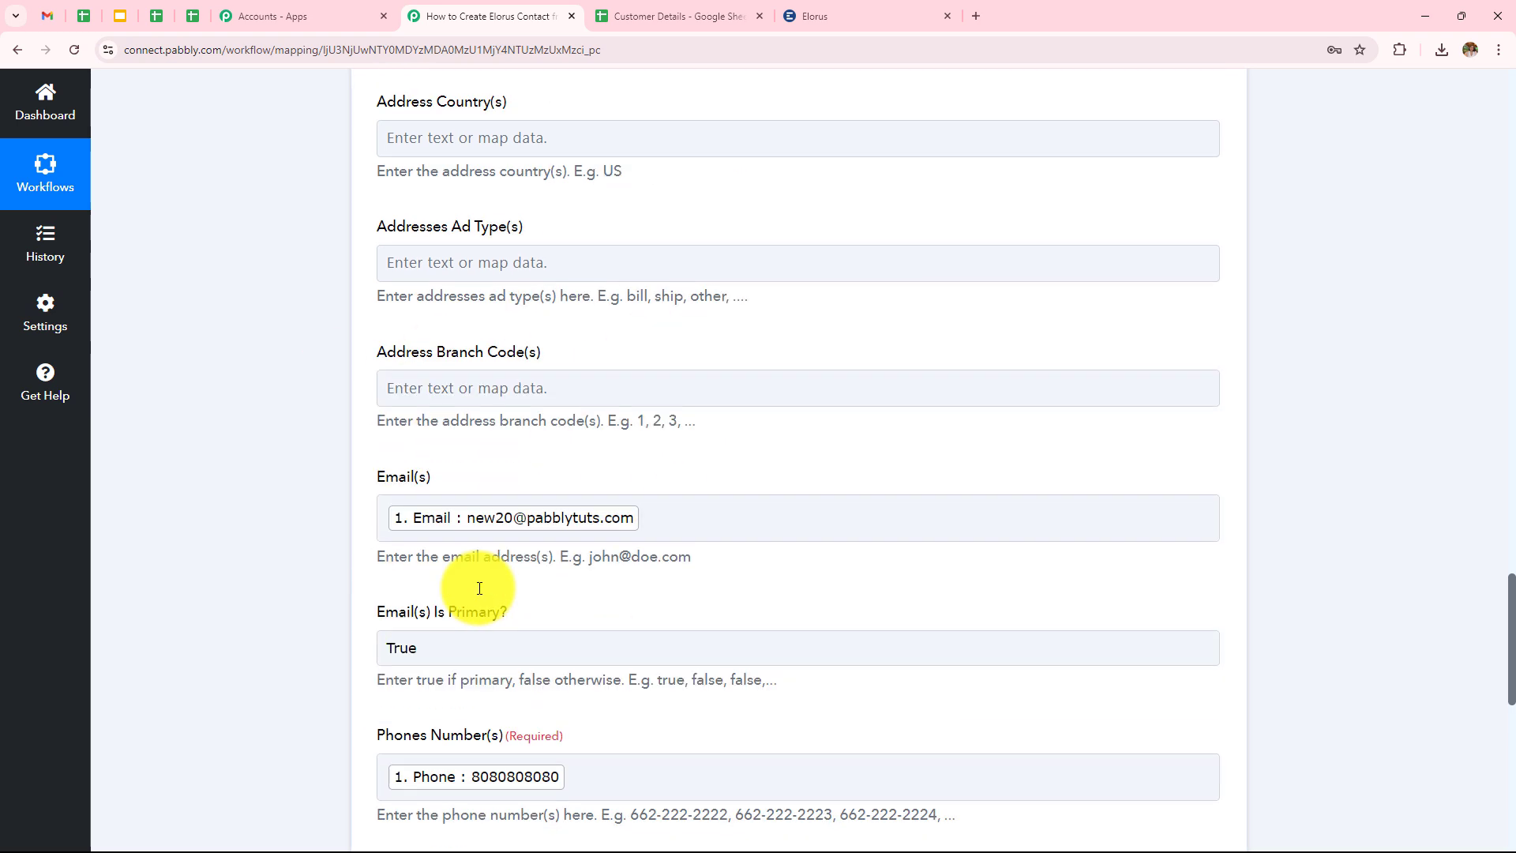
scroll(480, 588, "up", 14)
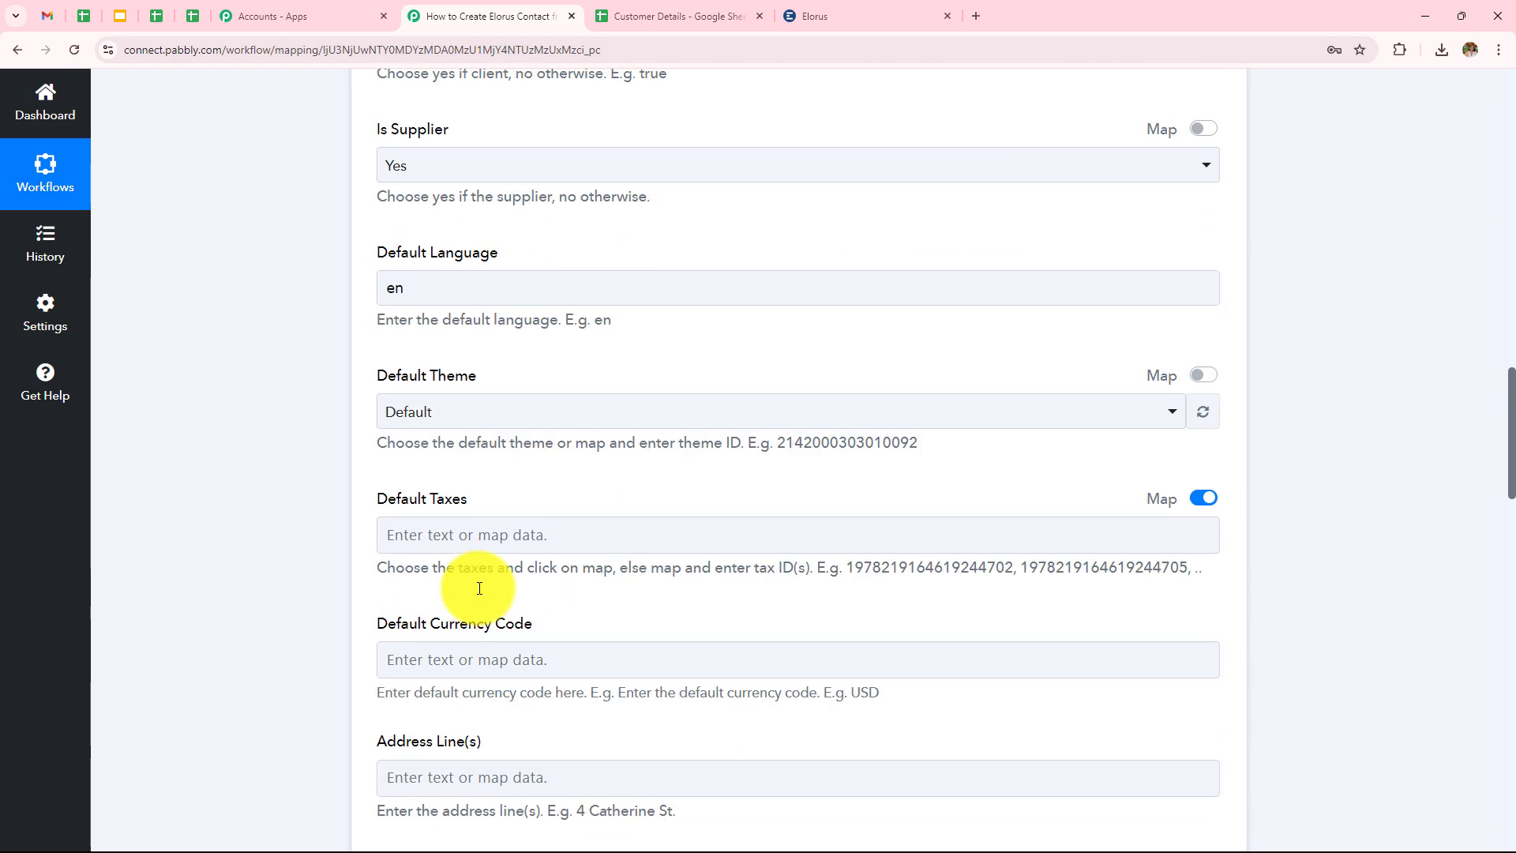
scroll(479, 589, "up", 12)
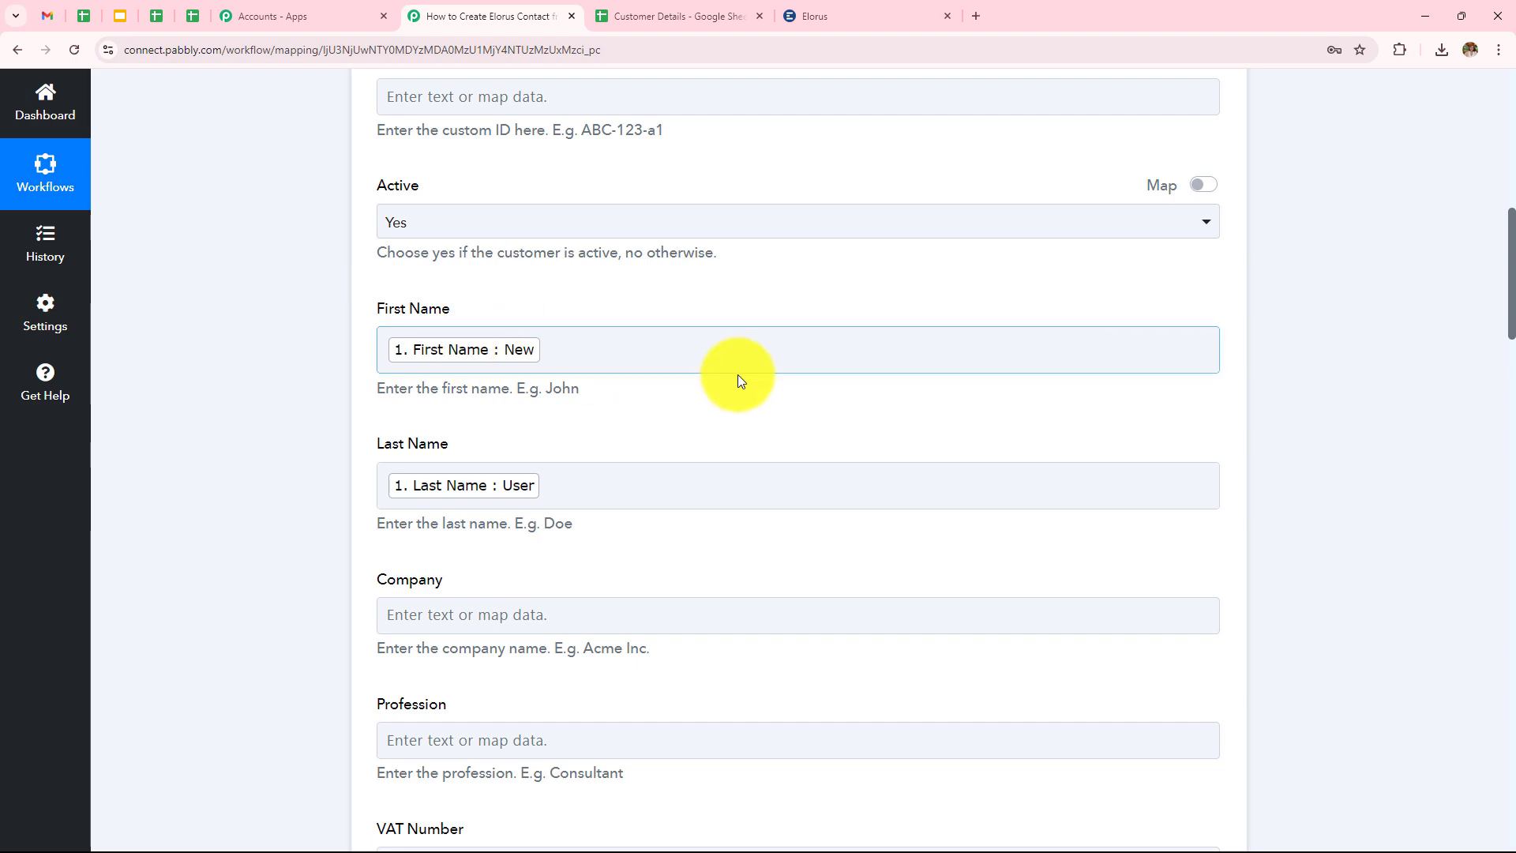
scroll(737, 374, "down", 15)
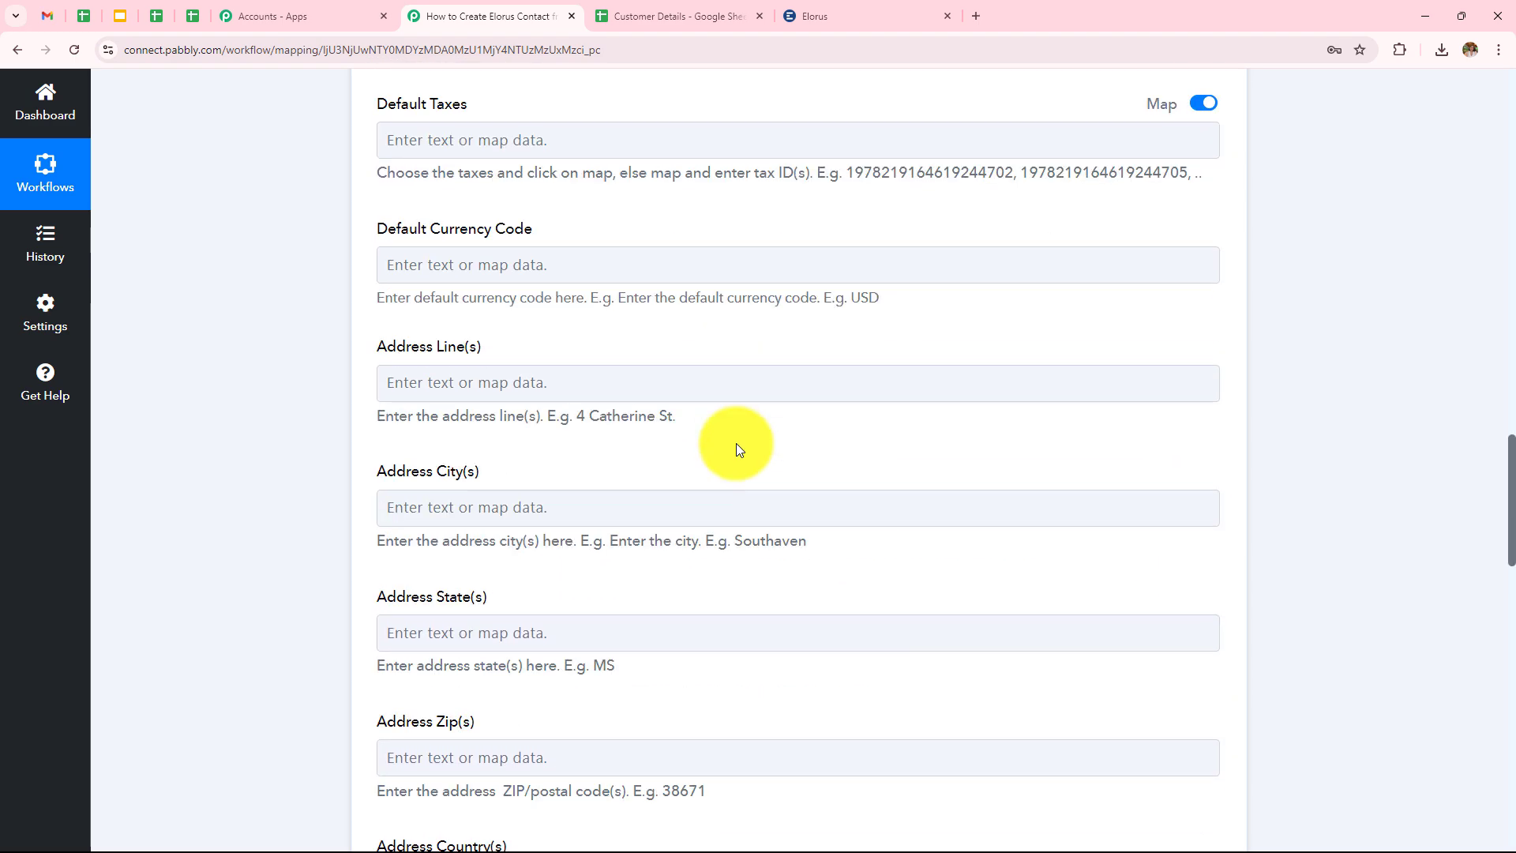
scroll(736, 448, "down", 20)
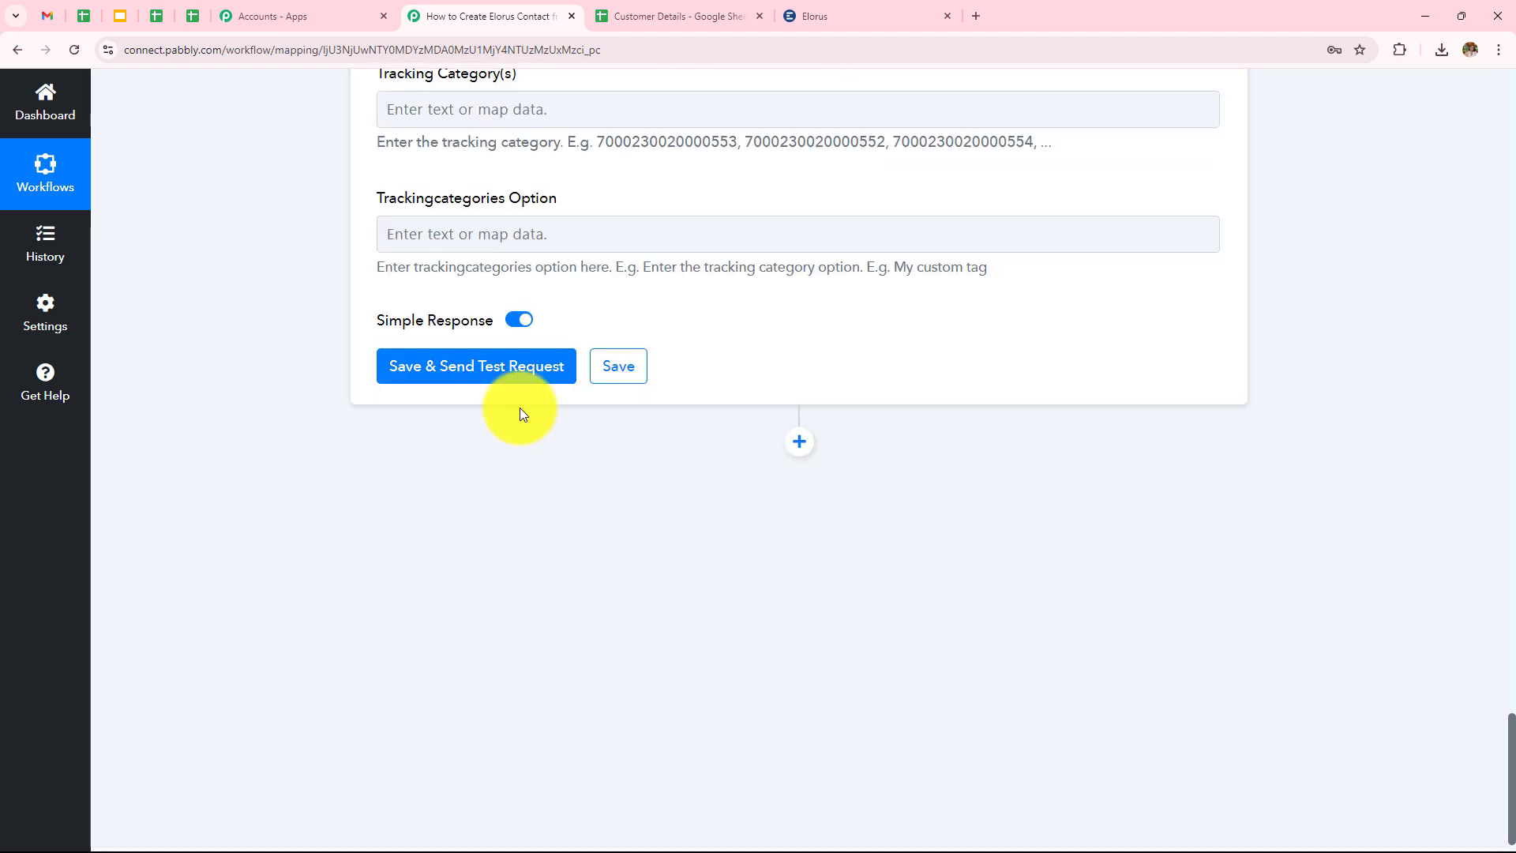
Save and test the Elorus step, checking the returned New User contact's email and phone.
left_click(537, 373)
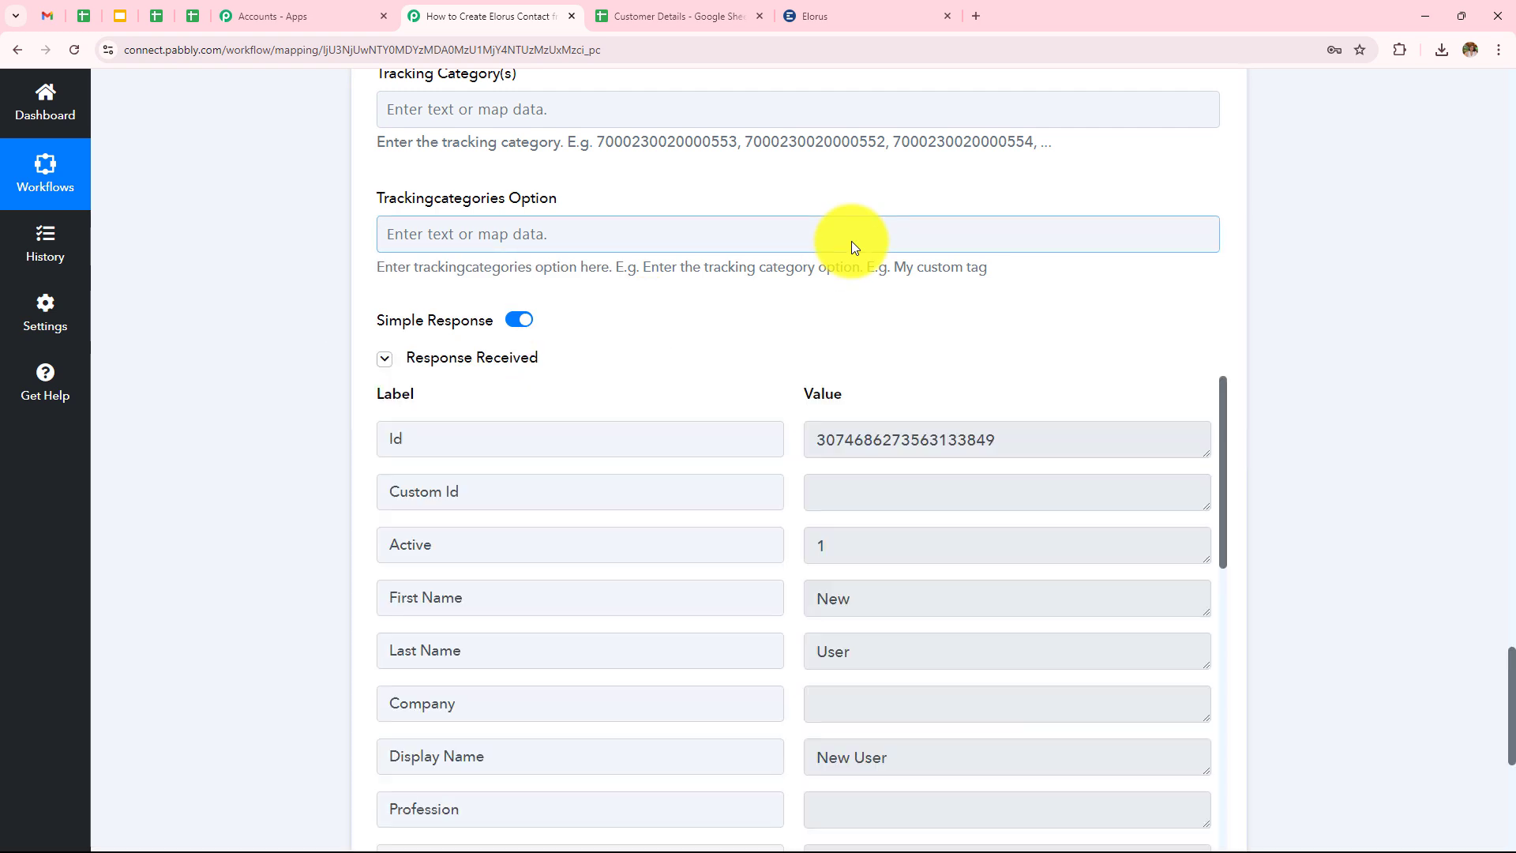
scroll(851, 240, "down", 4)
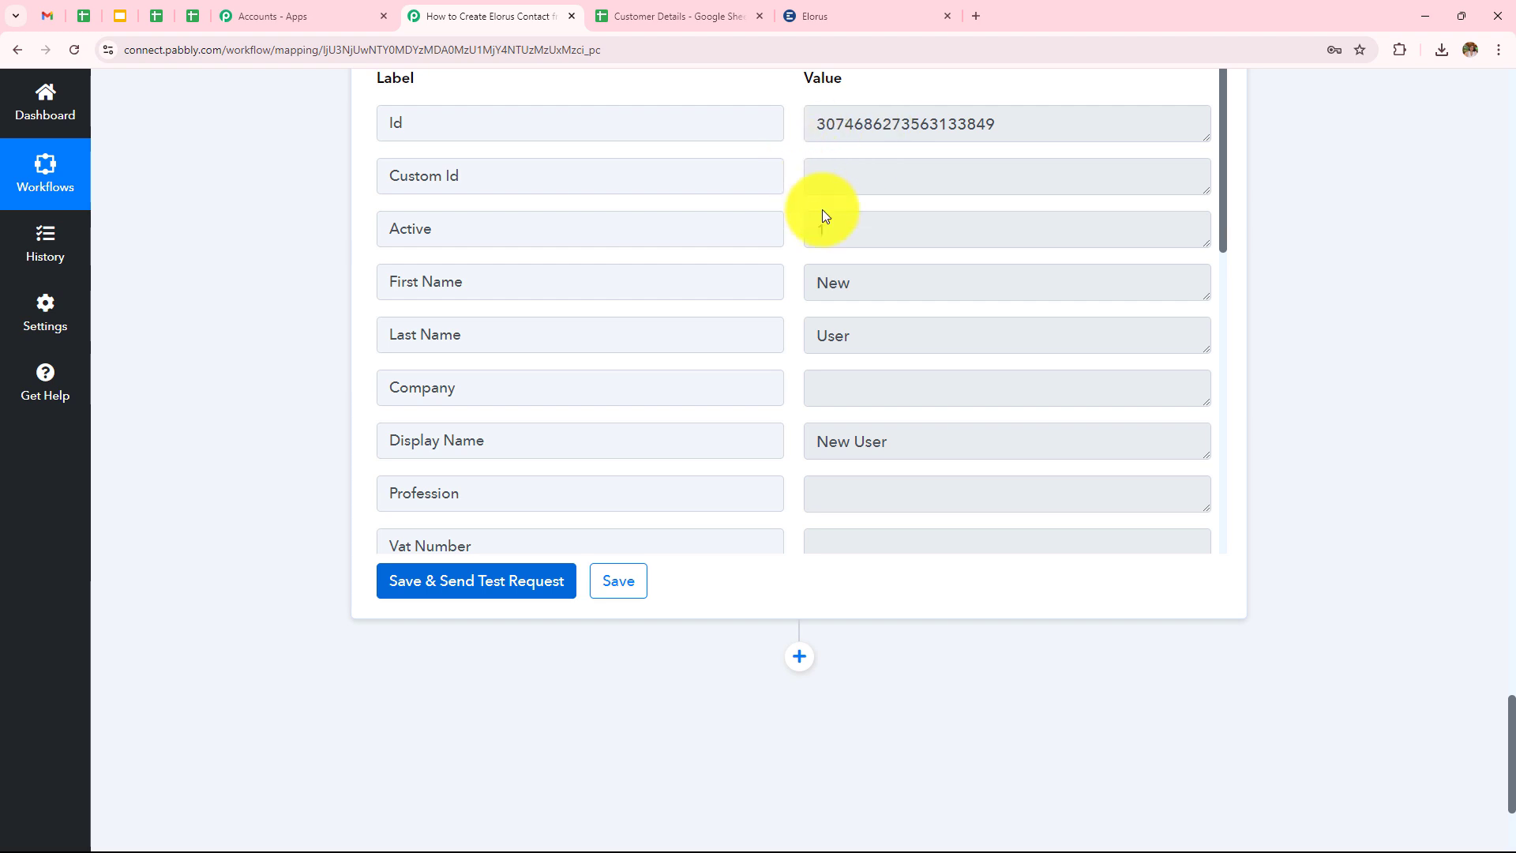
scroll(904, 361, "up", 1)
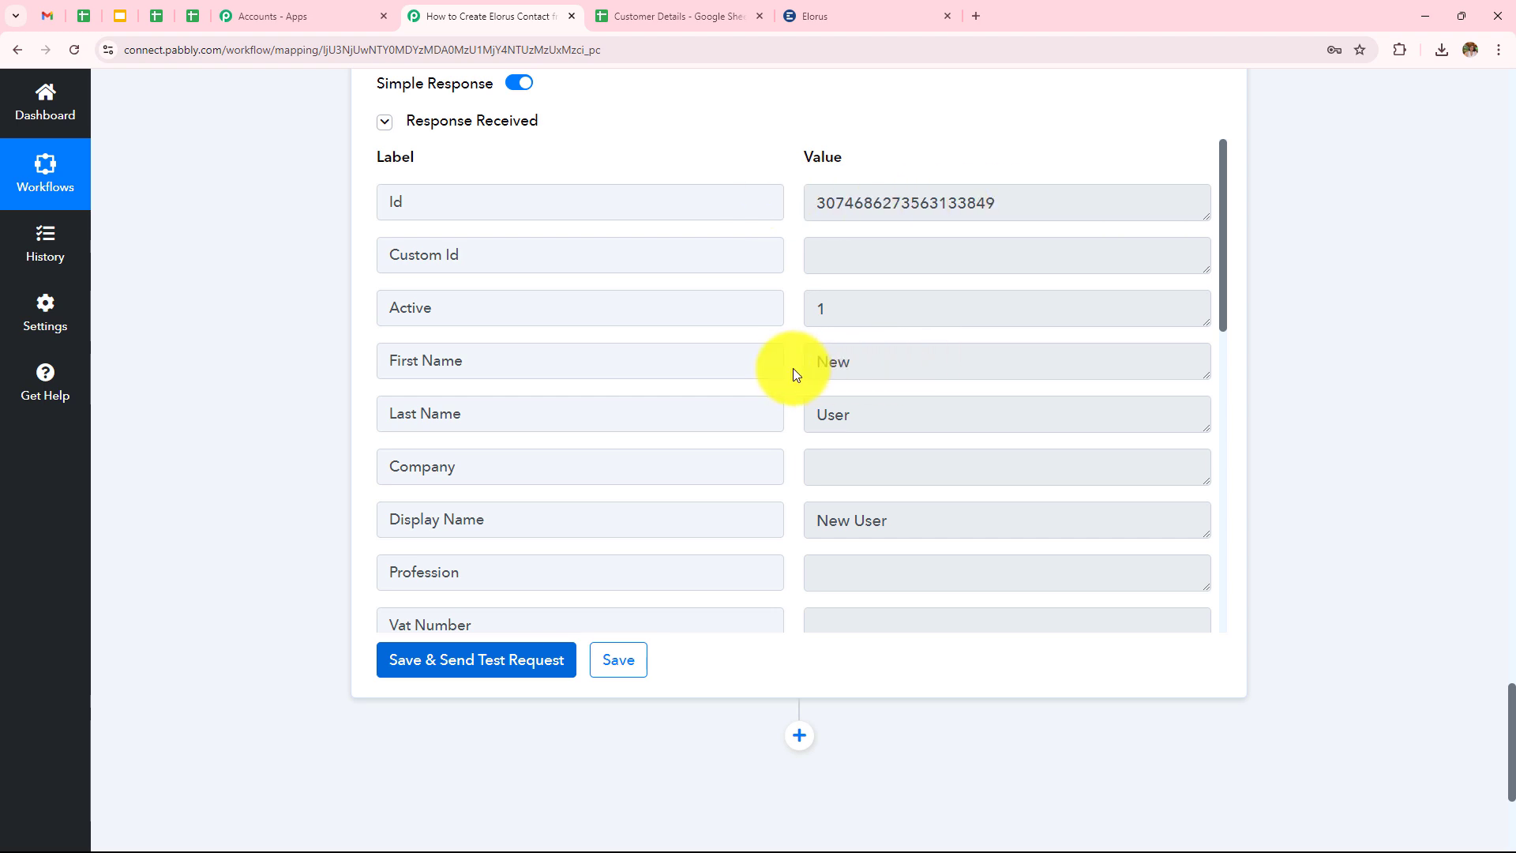
scroll(983, 406, "down", 3)
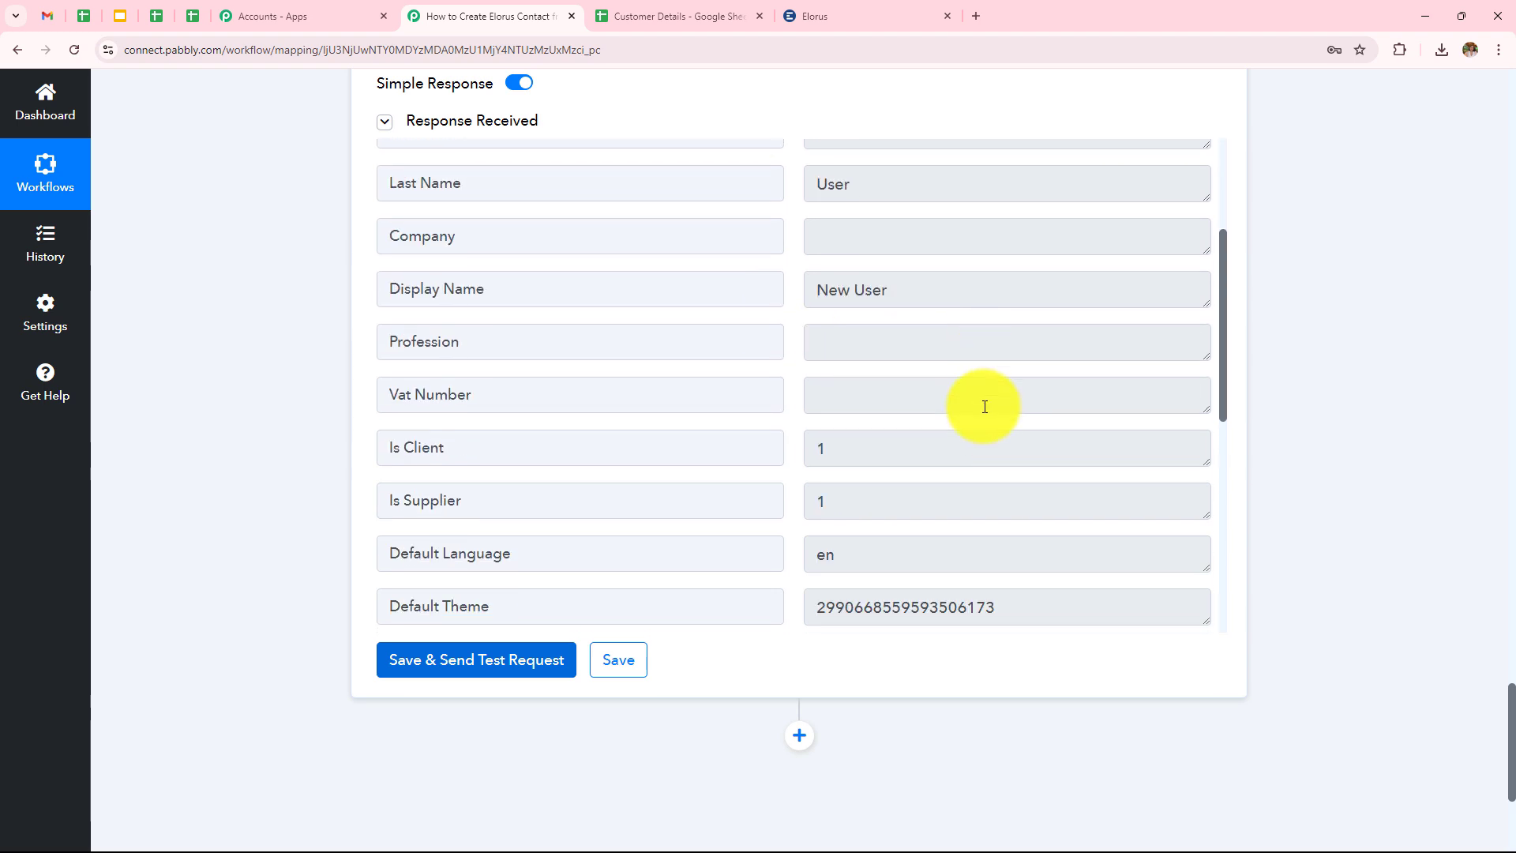
scroll(985, 406, "down", 4)
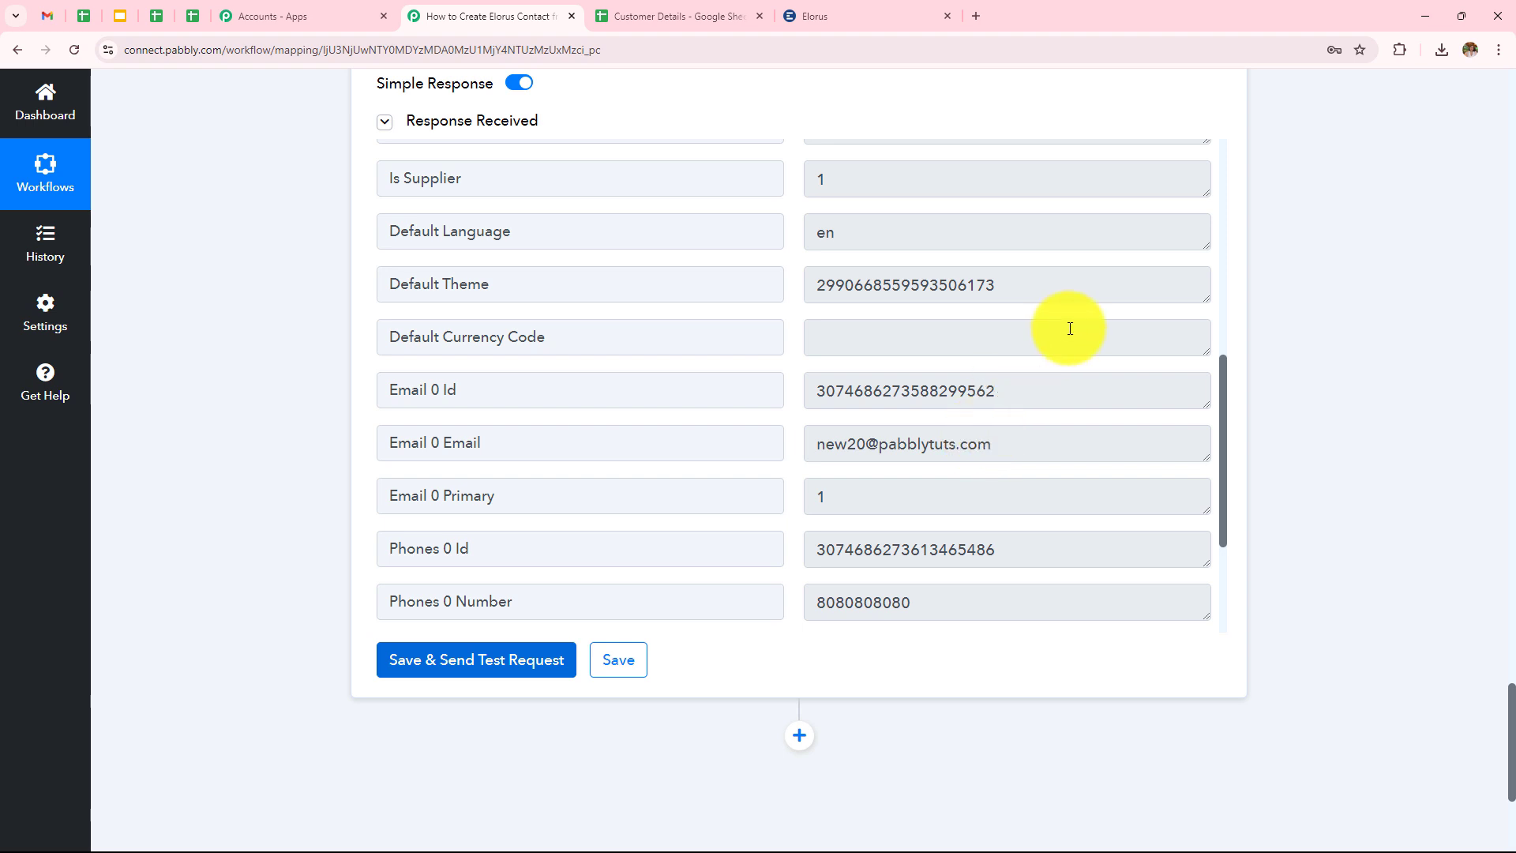
scroll(1069, 328, "down", 2)
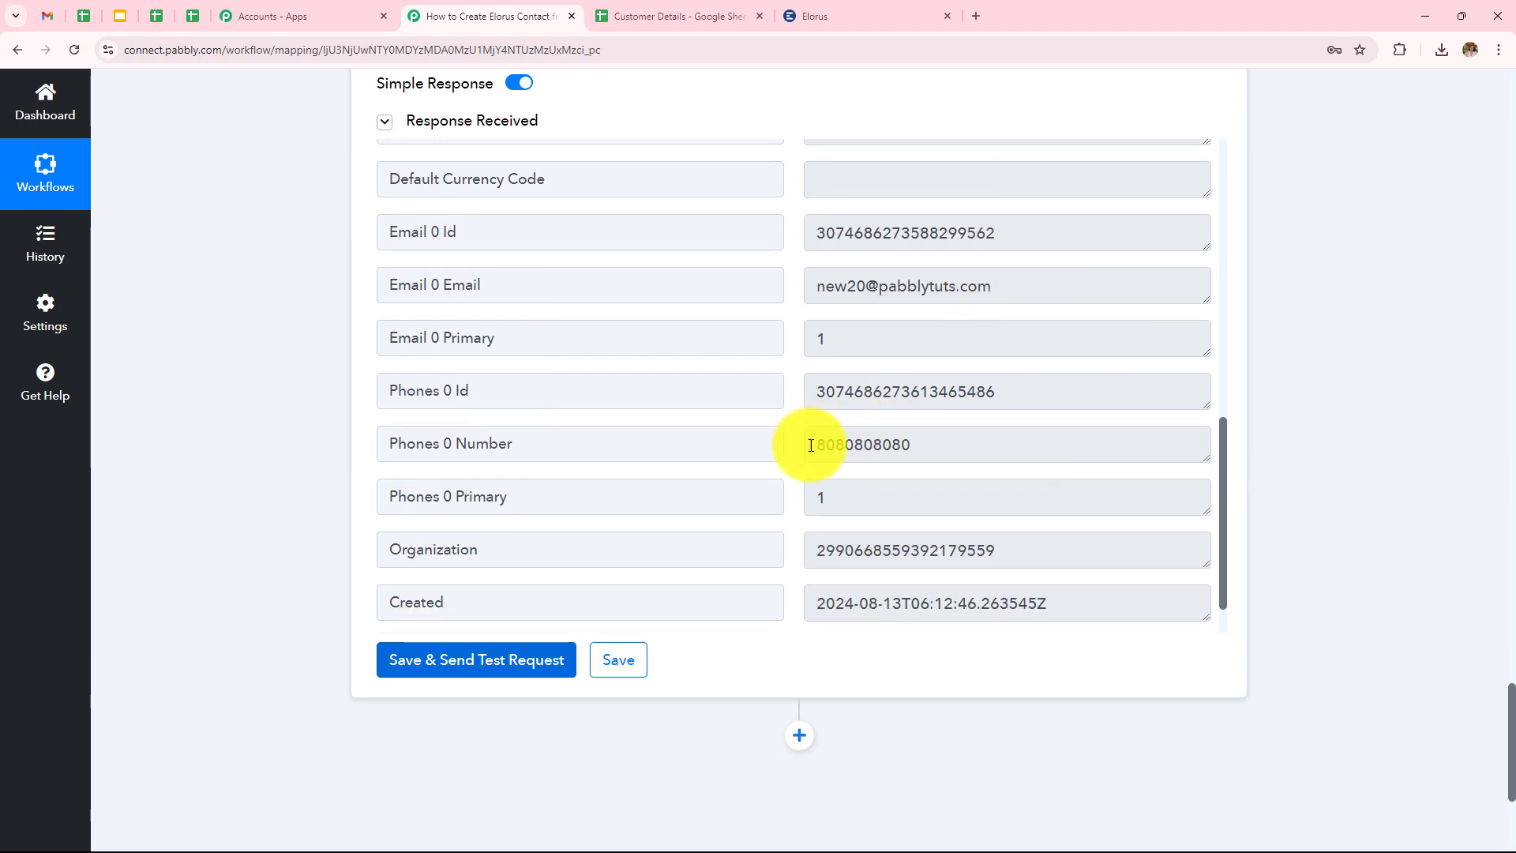
left_click_drag(811, 445, 1059, 419)
left_click(1466, 224)
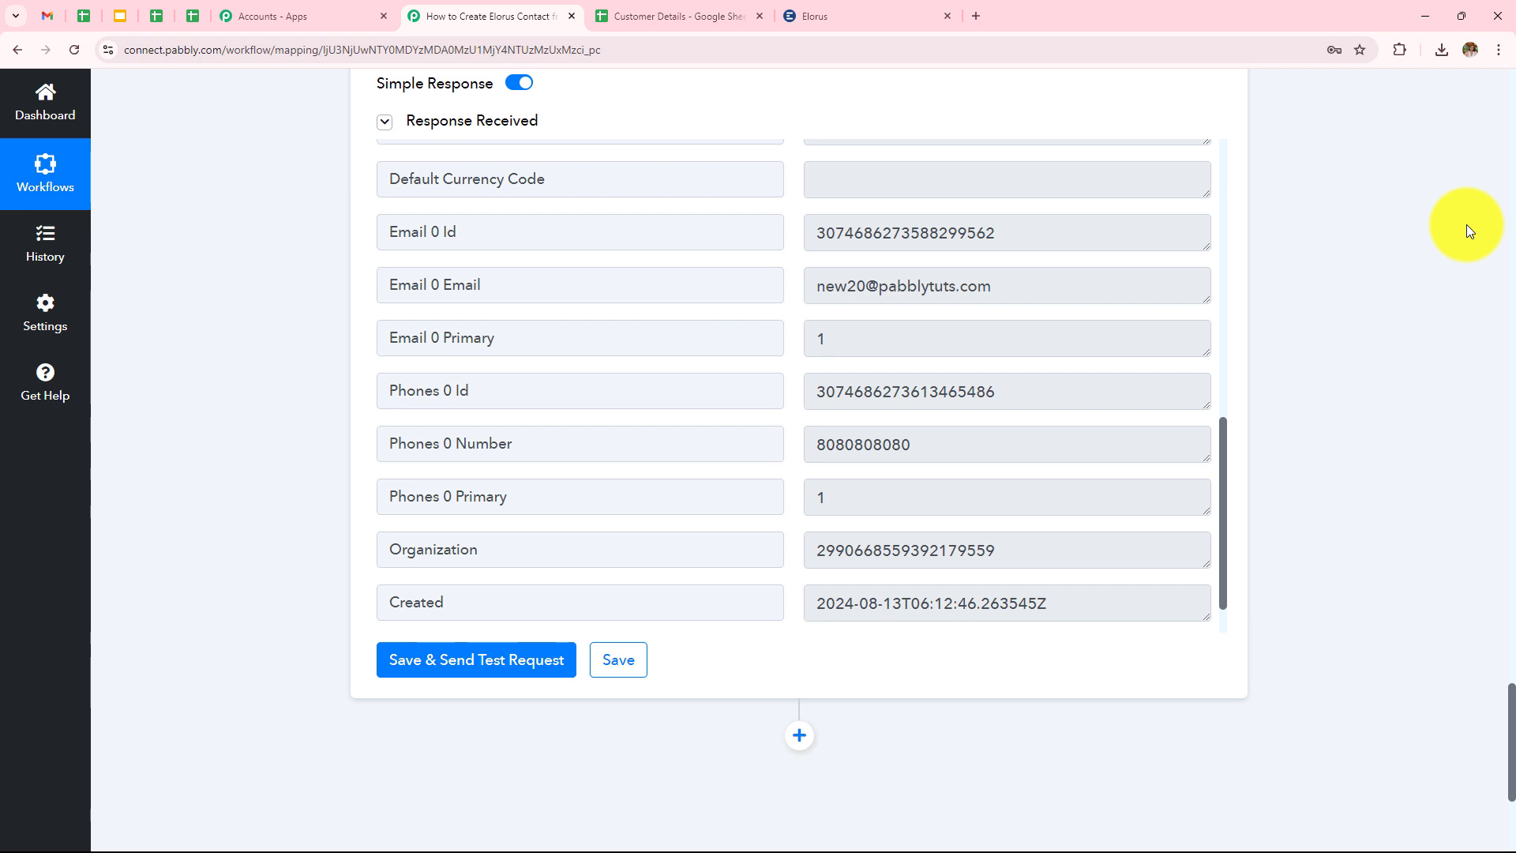
Open the New User contact from Elorus Contacts and view its Phone numbers tab.
left_click(880, 14)
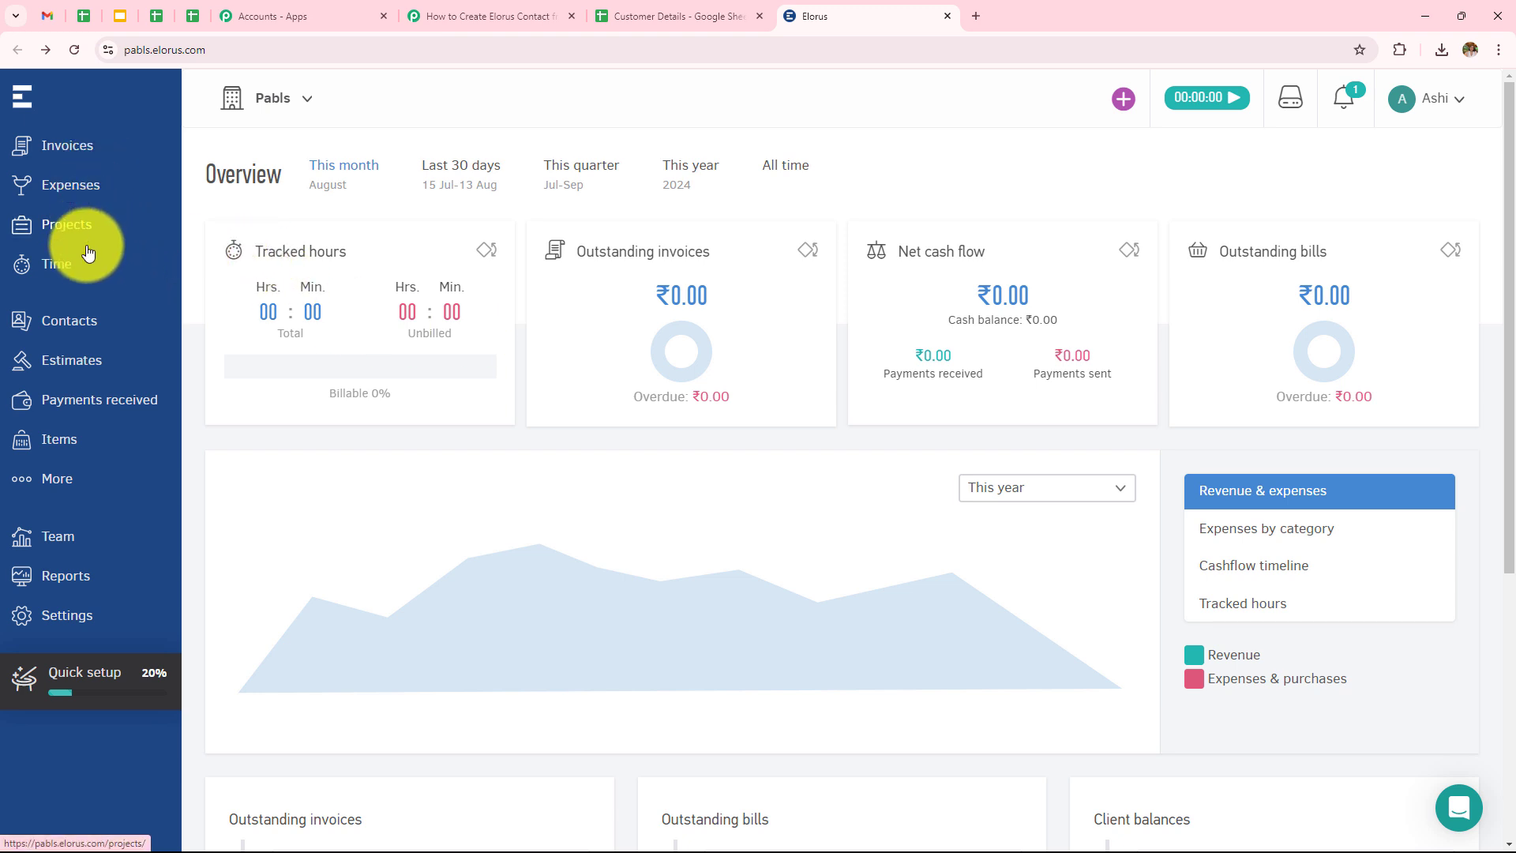
left_click(49, 321)
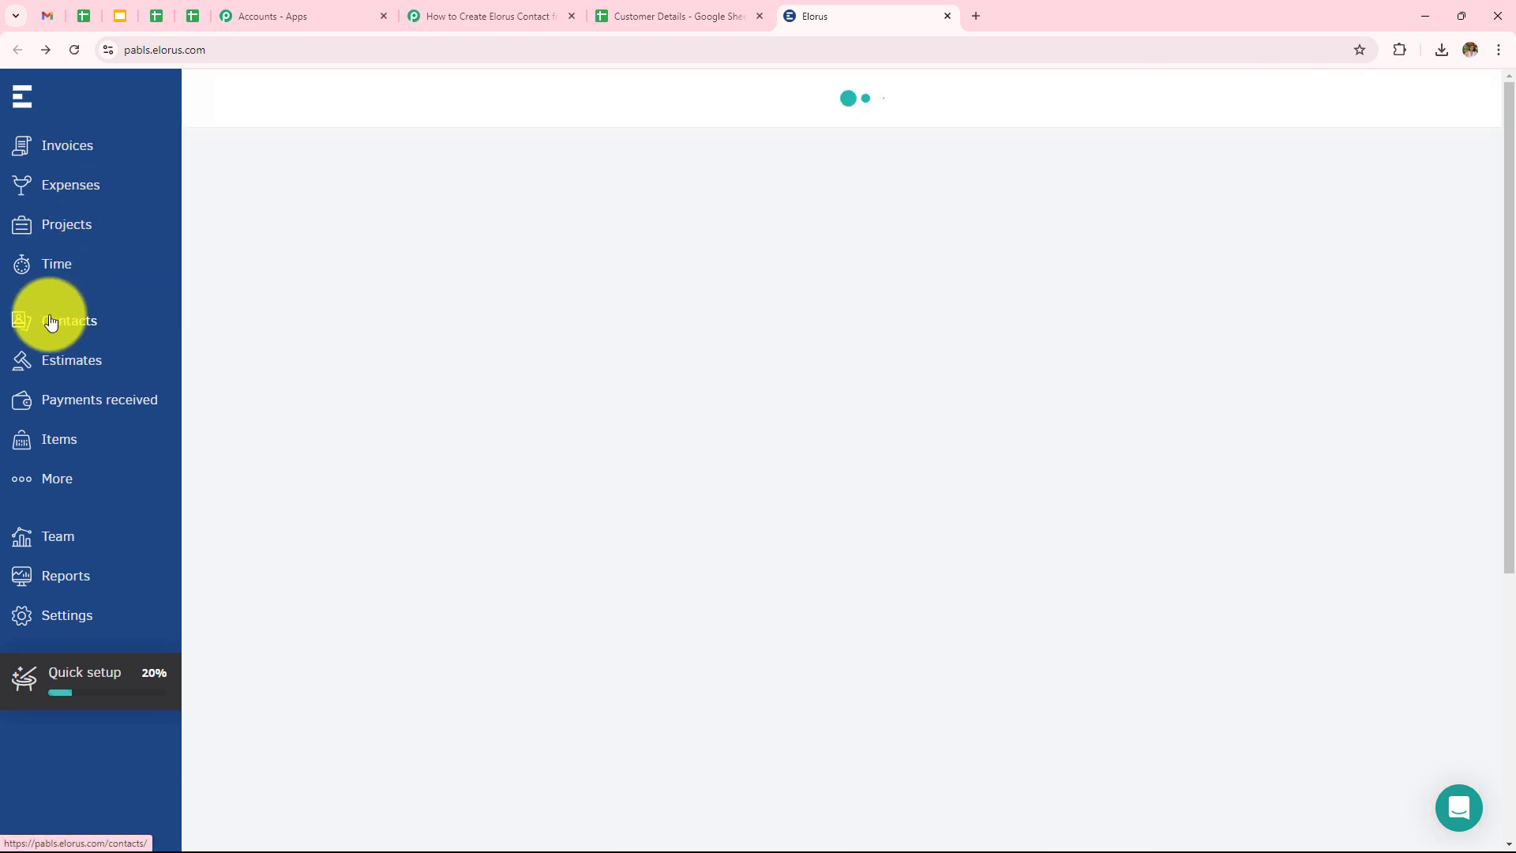
scroll(297, 371, "down", 3)
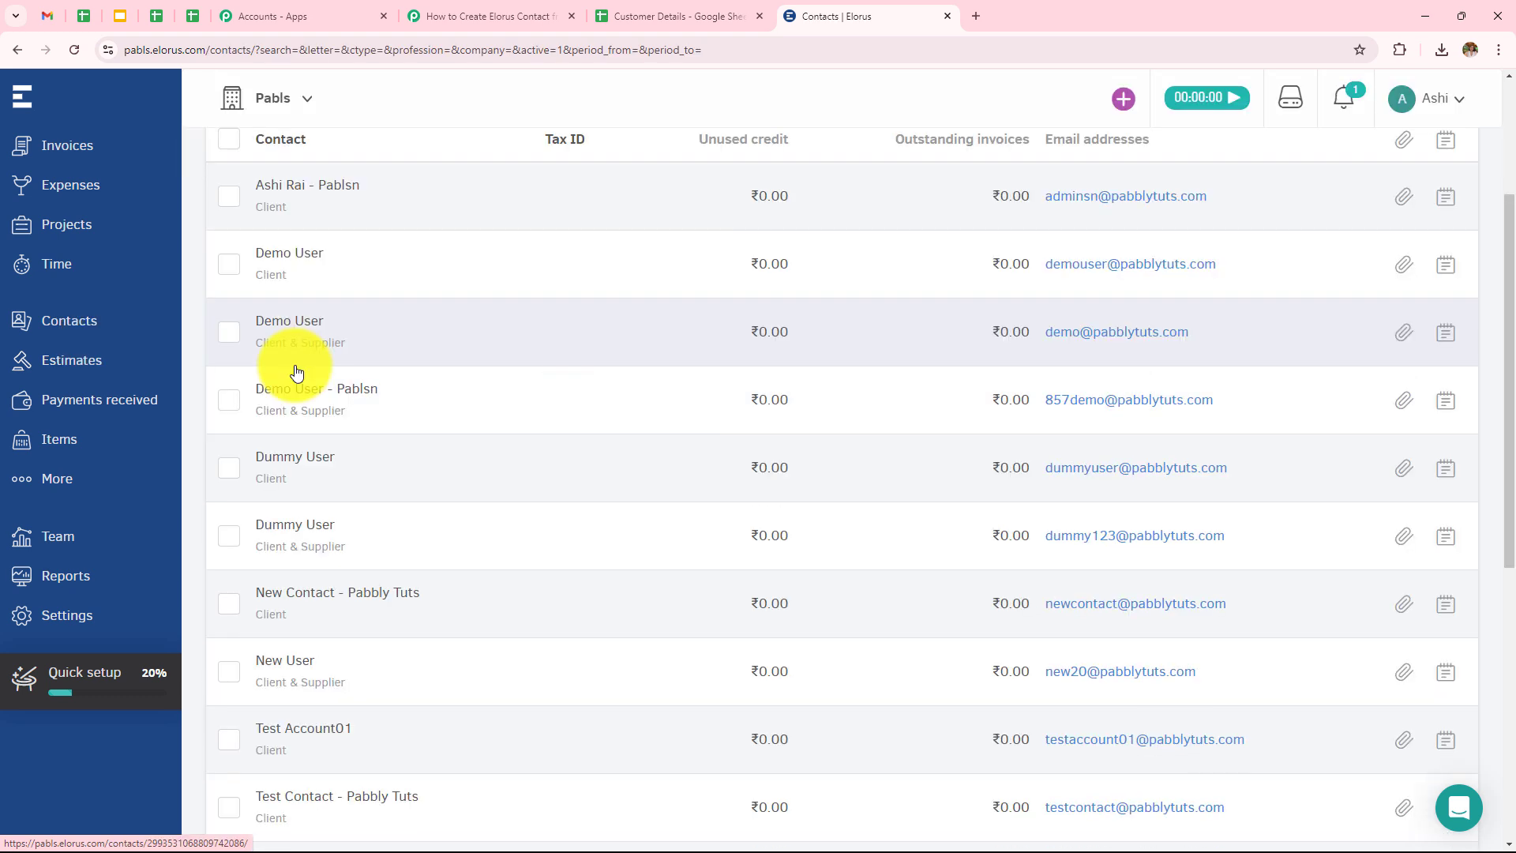
left_click(300, 672)
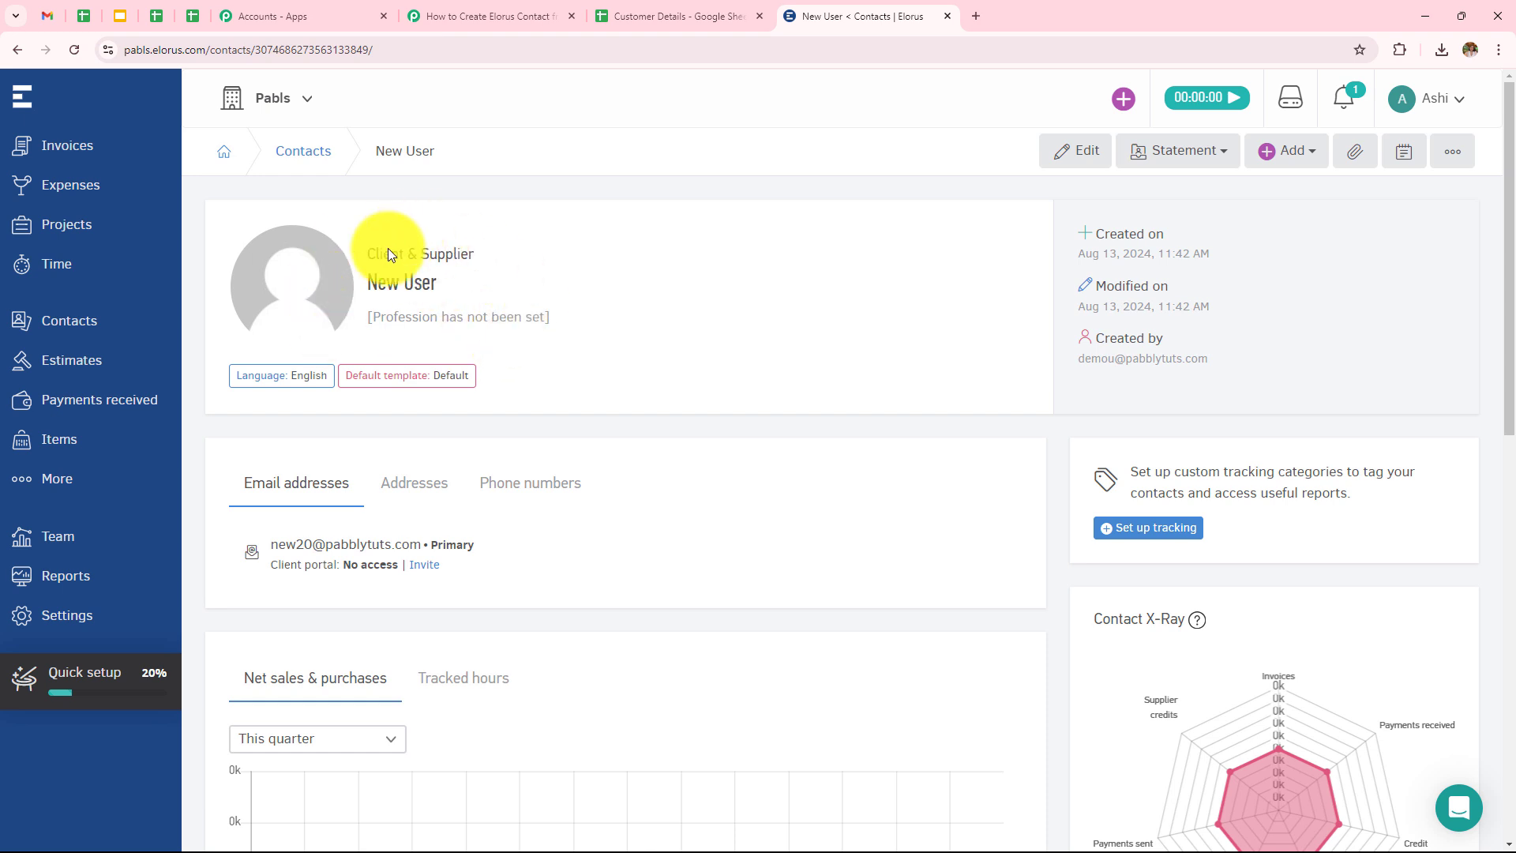
scroll(601, 358, "down", 2)
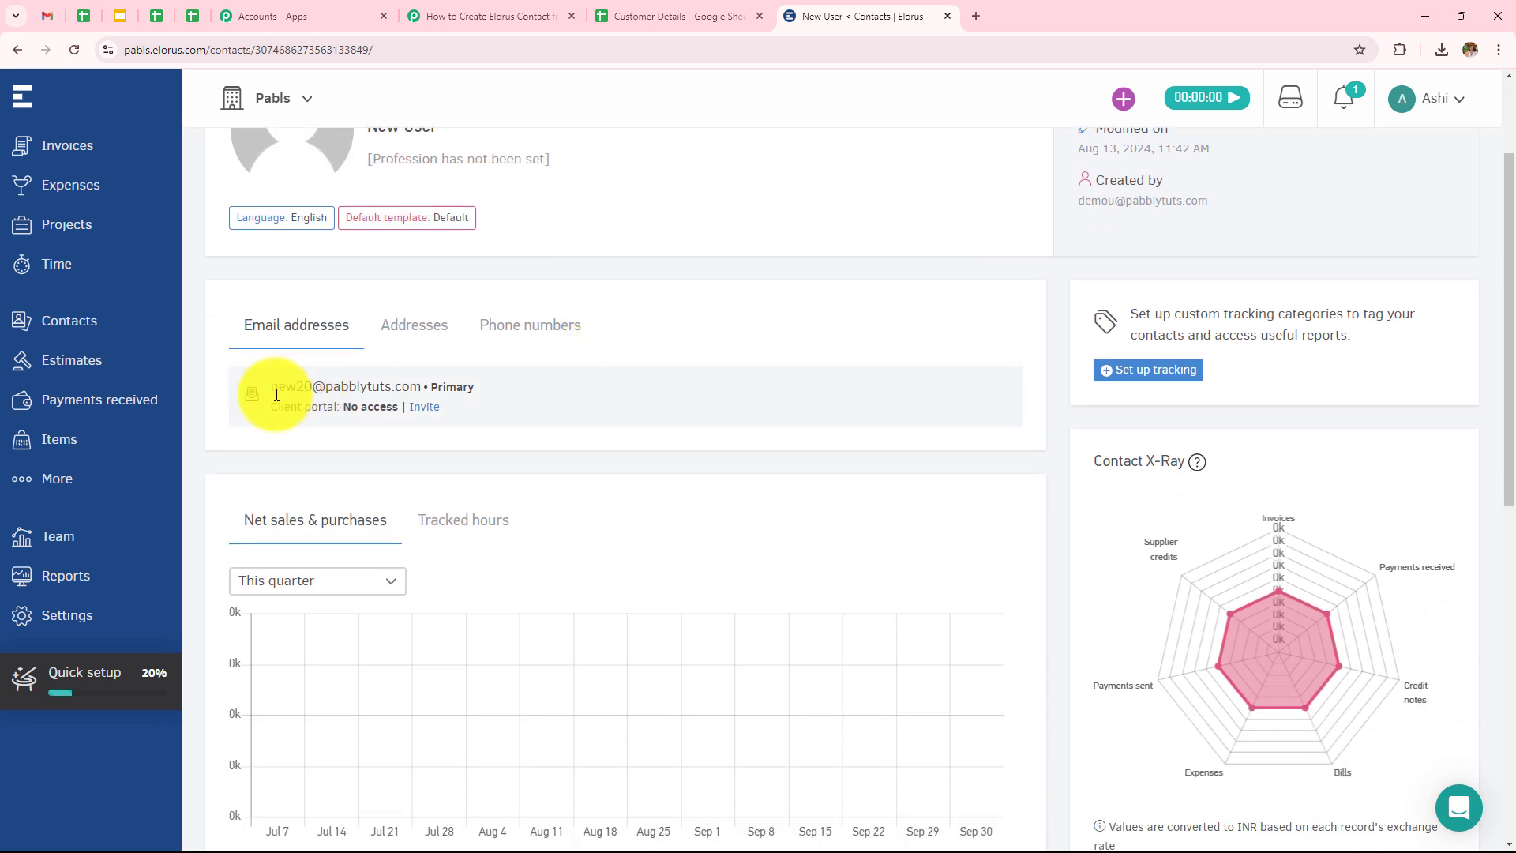
scroll(435, 396, "up", 2)
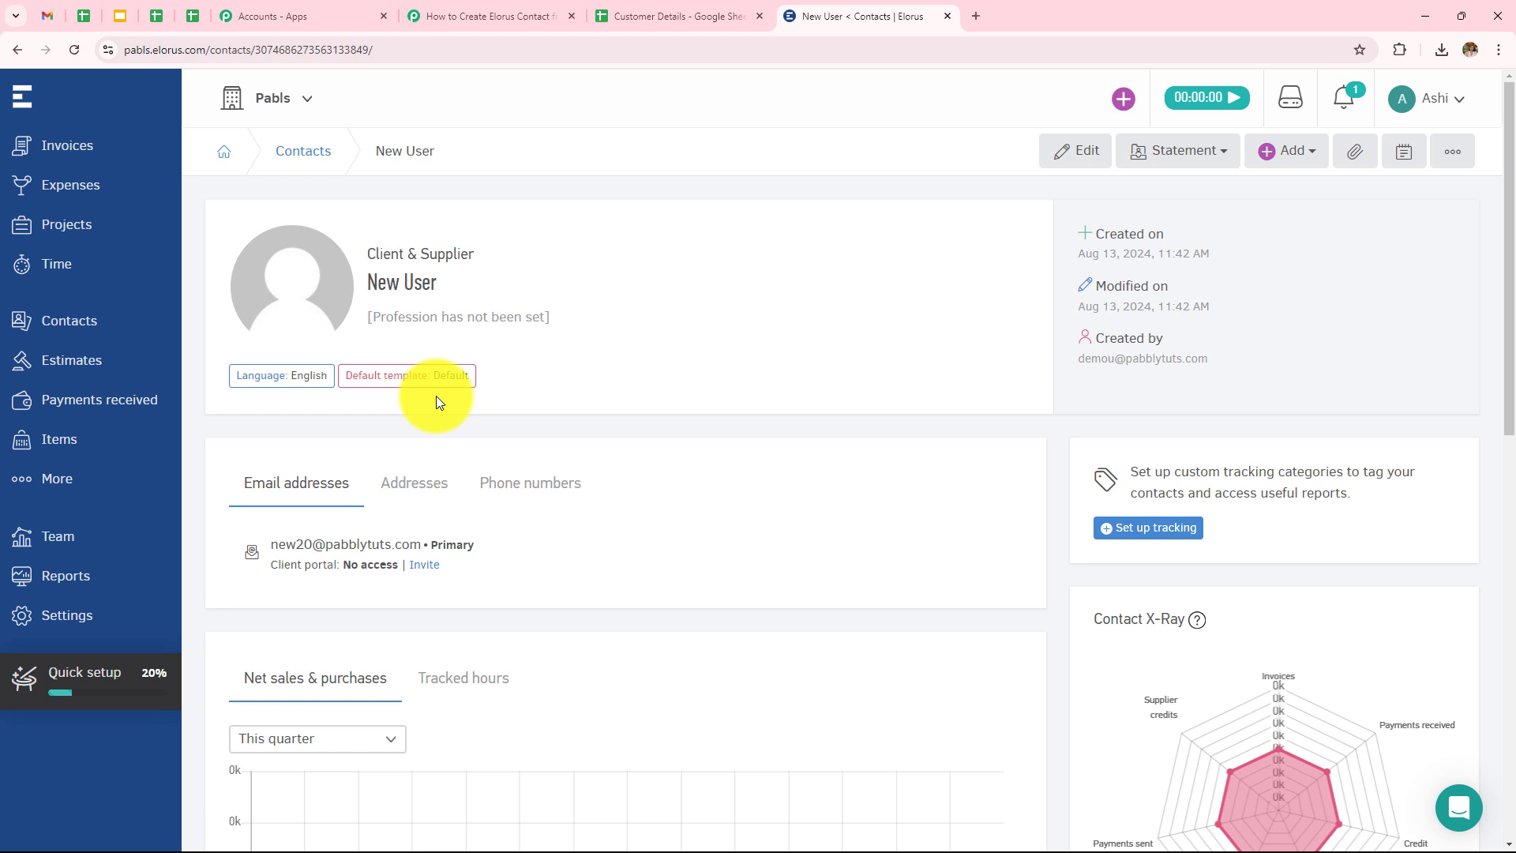
left_click(491, 486)
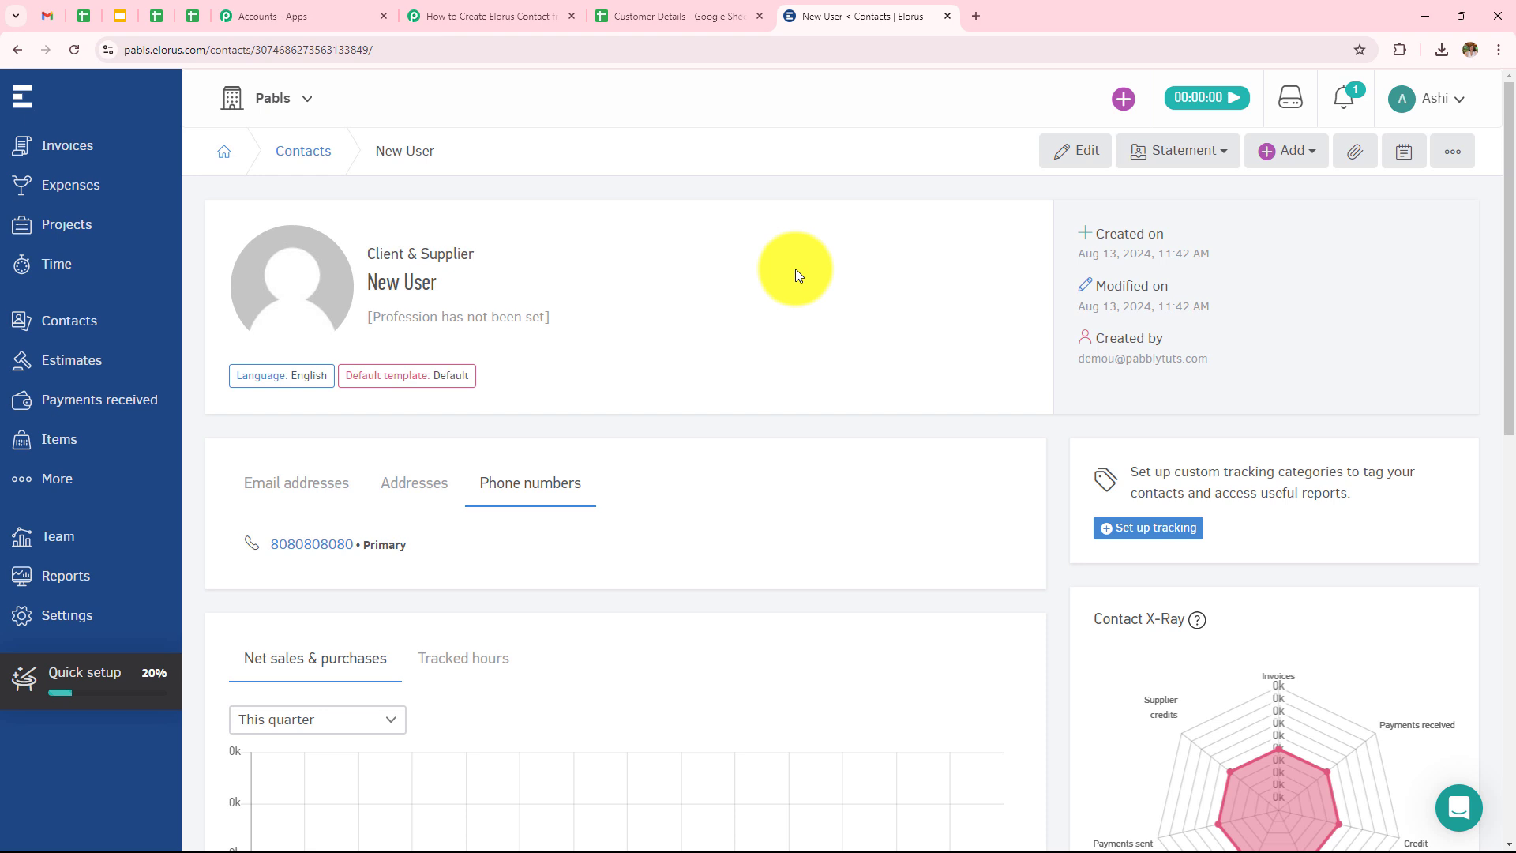
Enter 'Latest' and 'User' as first and last name in row 3 of Customer Details.
left_click(667, 15)
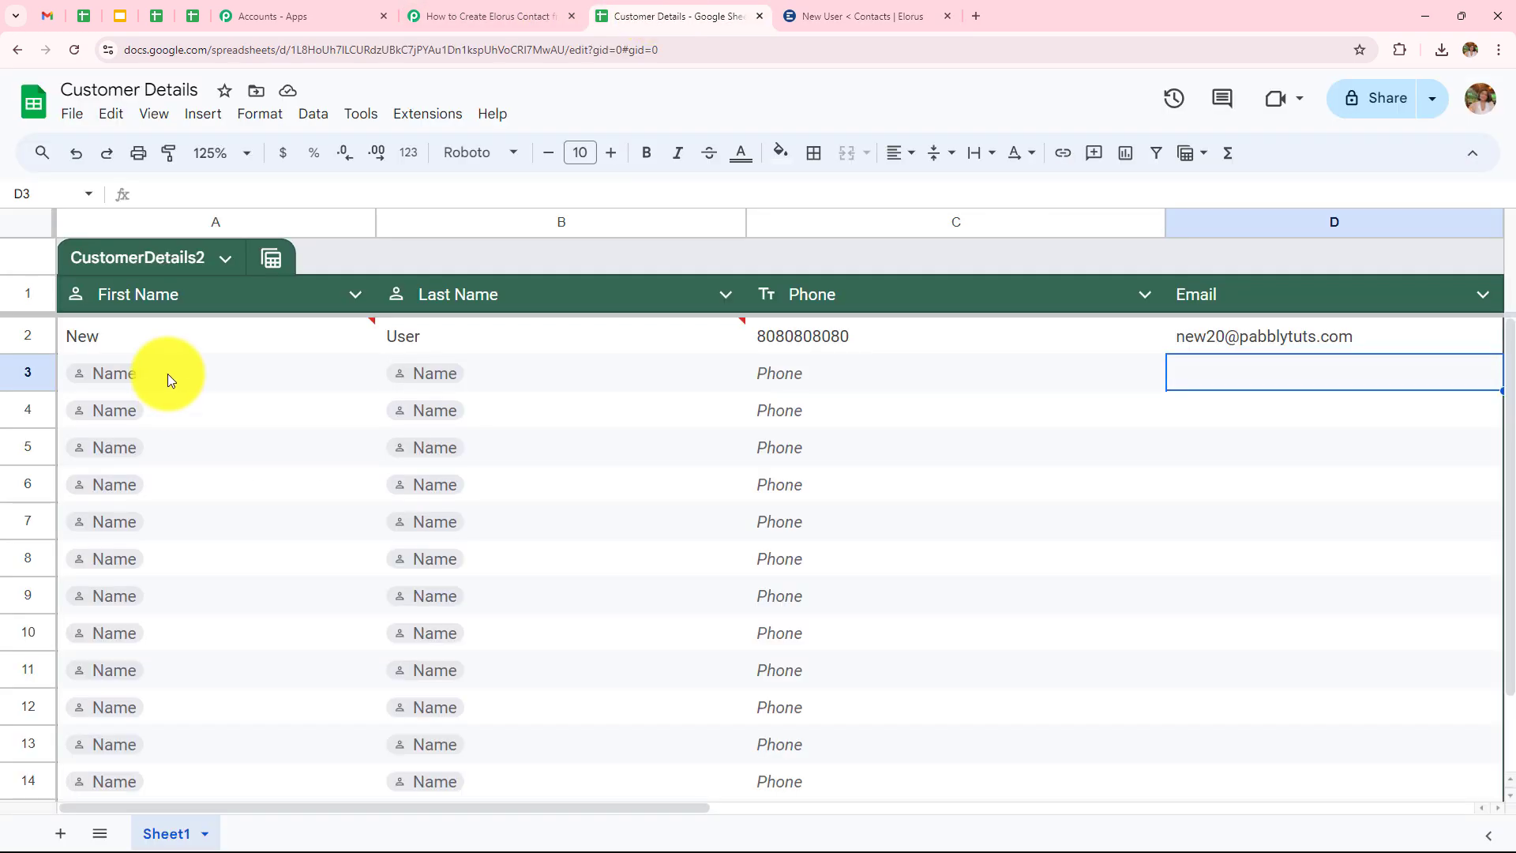
left_click(167, 372)
type("Latest")
left_click(501, 372)
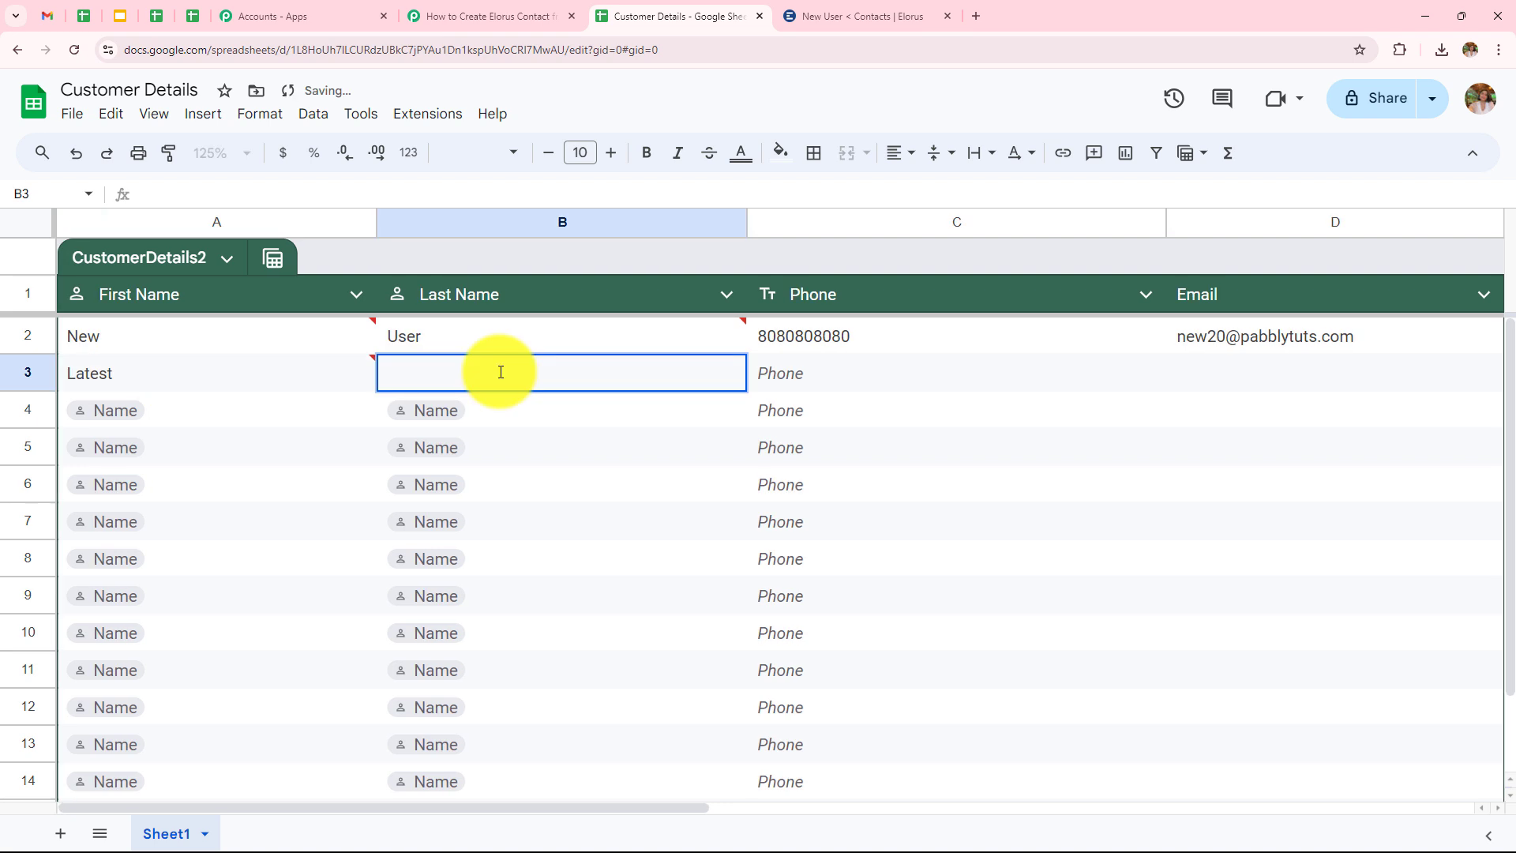
type("User")
left_click(827, 372)
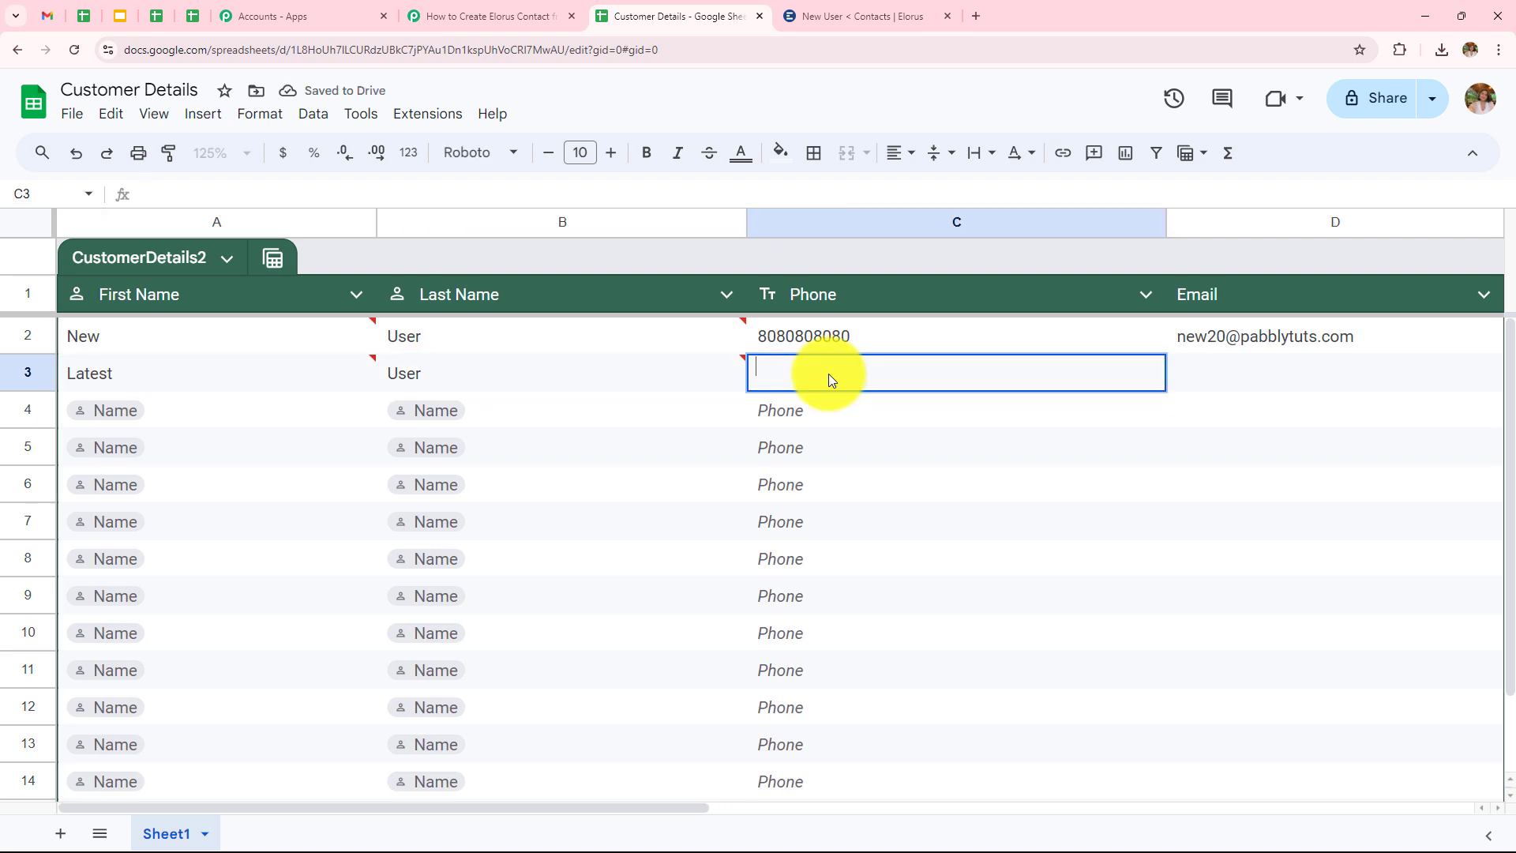
Fill in the contact's phone number in C3 and e-mail address in D3.
type("6060606060")
left_click(1239, 382)
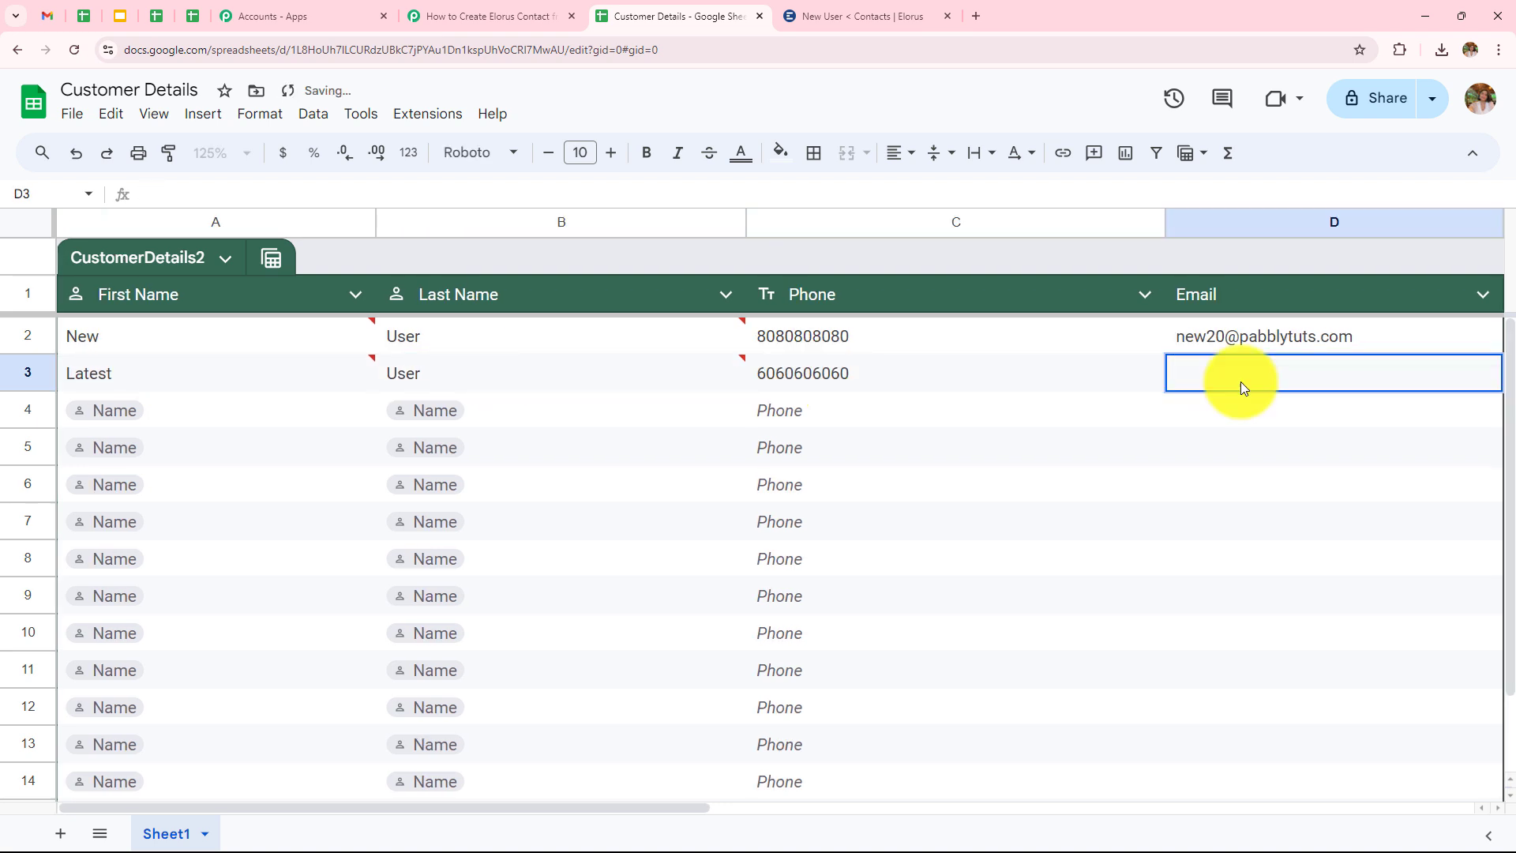
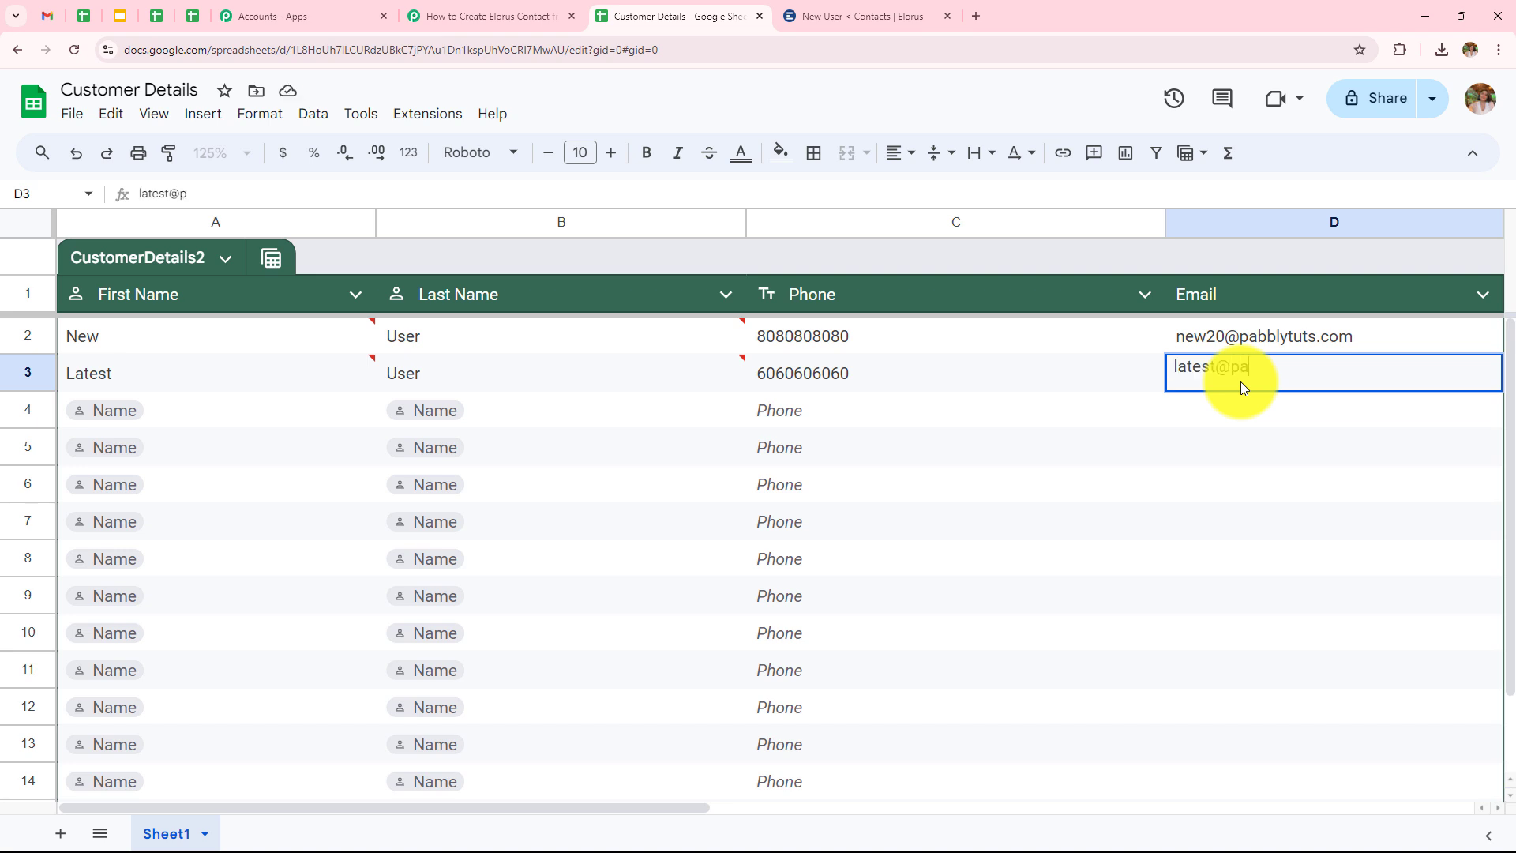
key("Return")
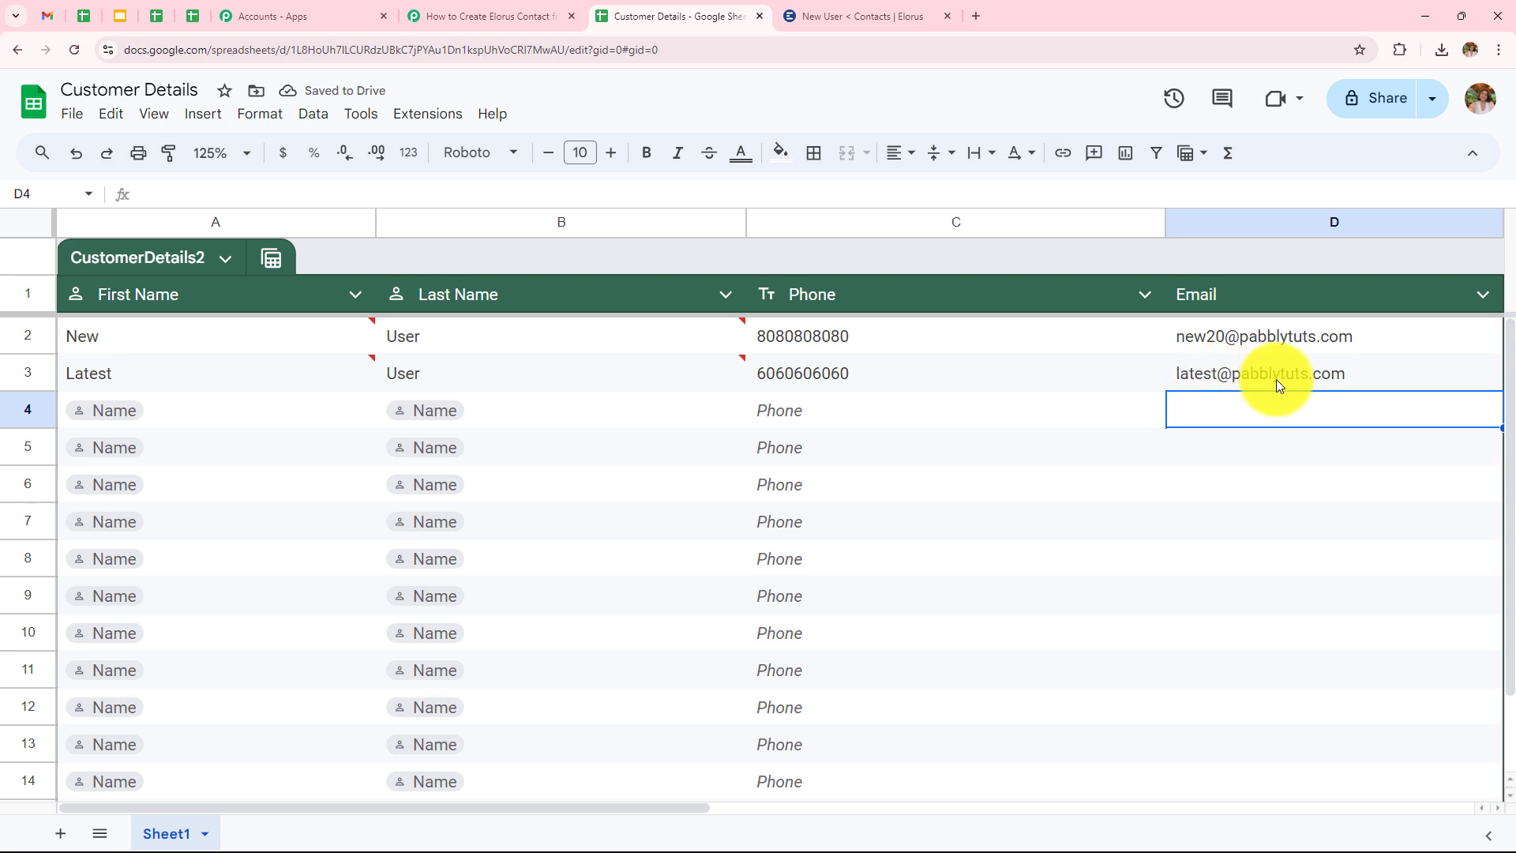
mouse_move(1277, 382)
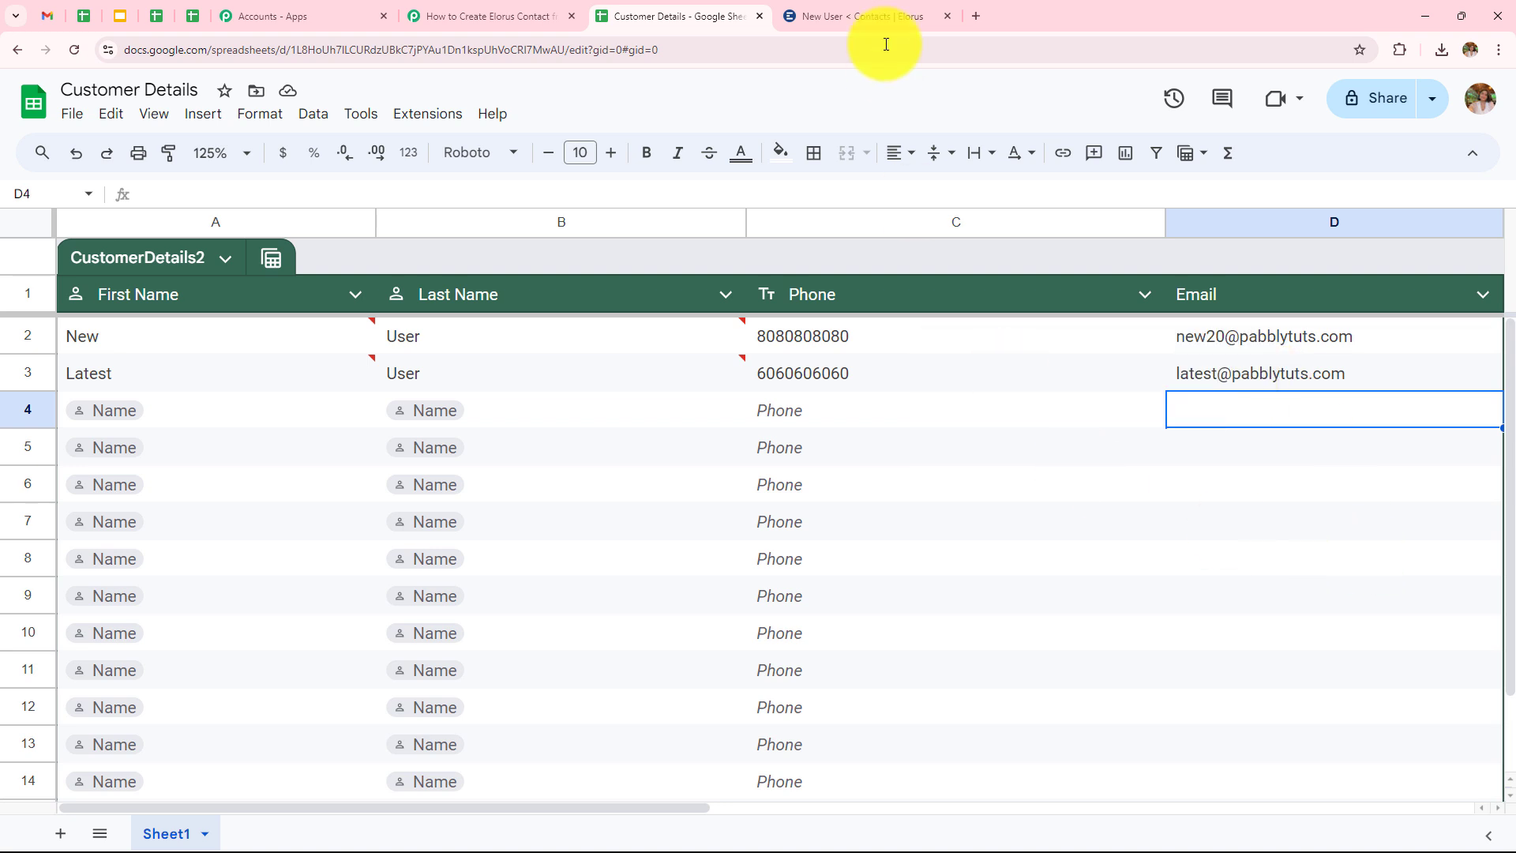
Open the new Latest User contact in Elorus and check its e-mail and phone number.
left_click(867, 16)
left_click(19, 49)
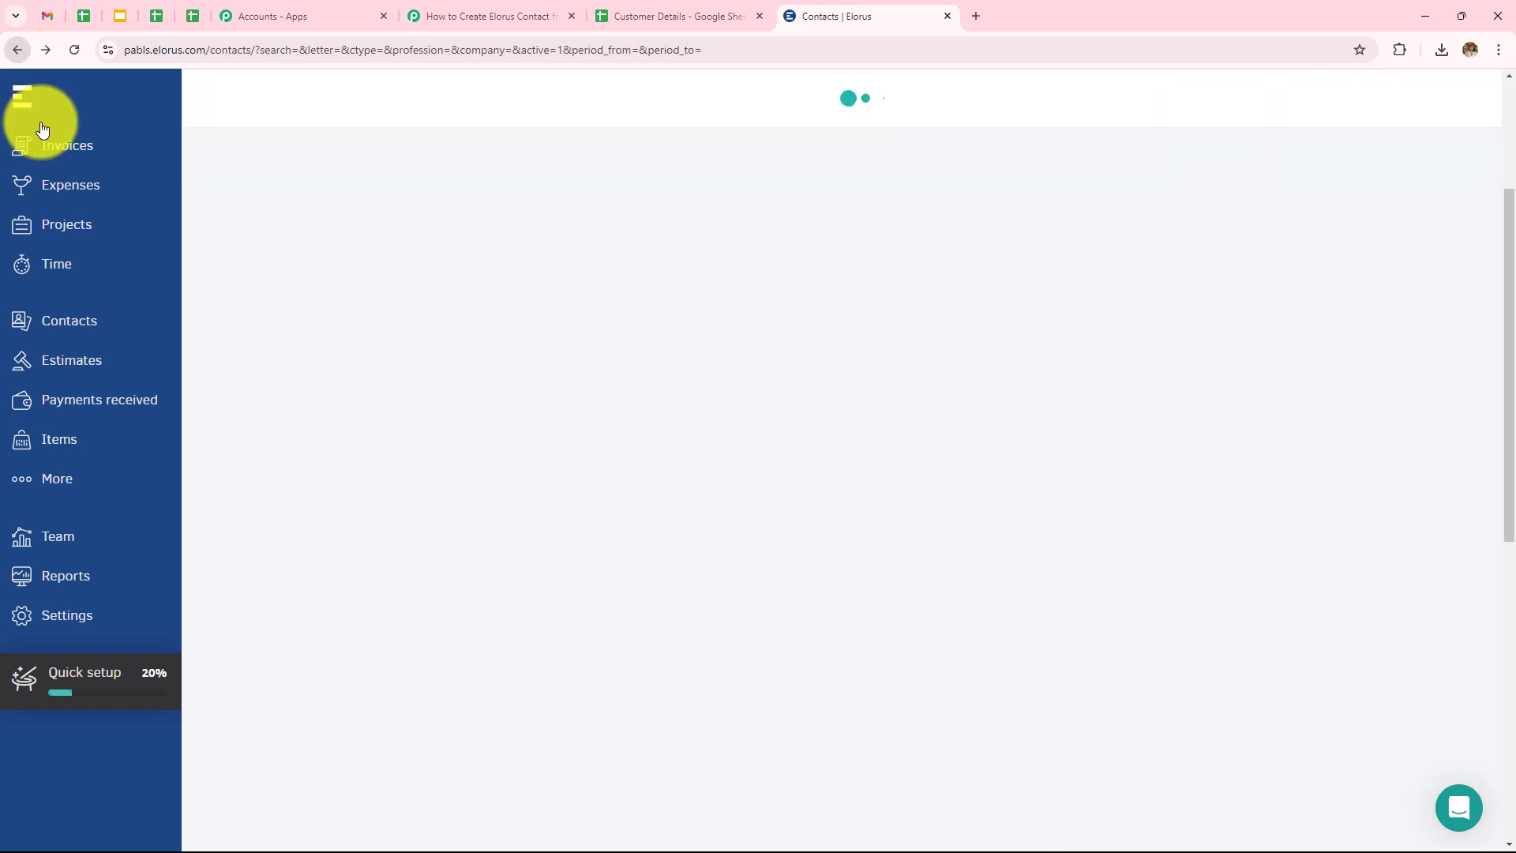
scroll(529, 399, "down", 4)
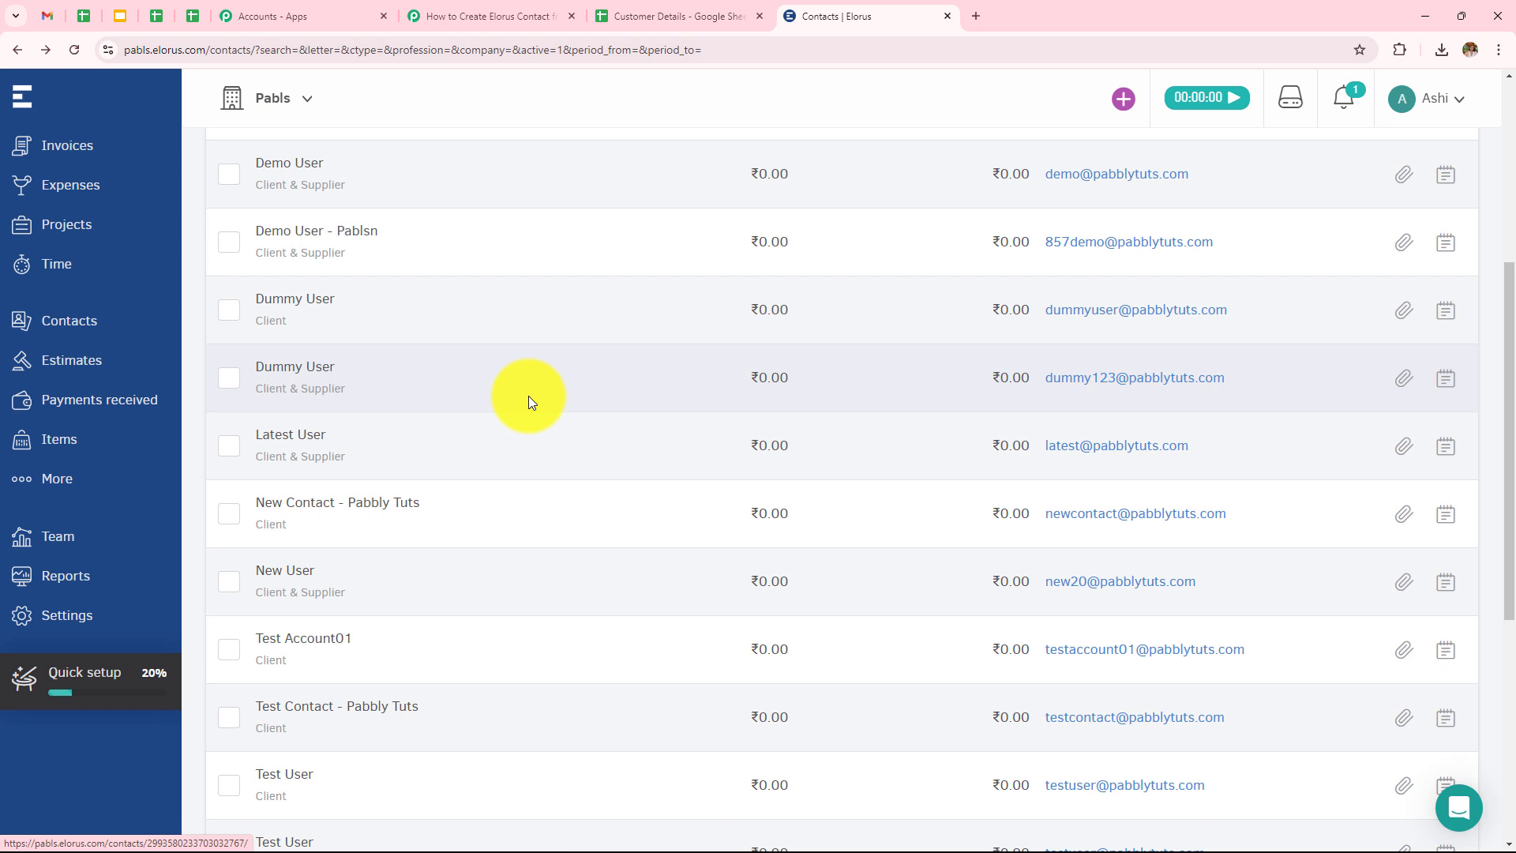
left_click(300, 456)
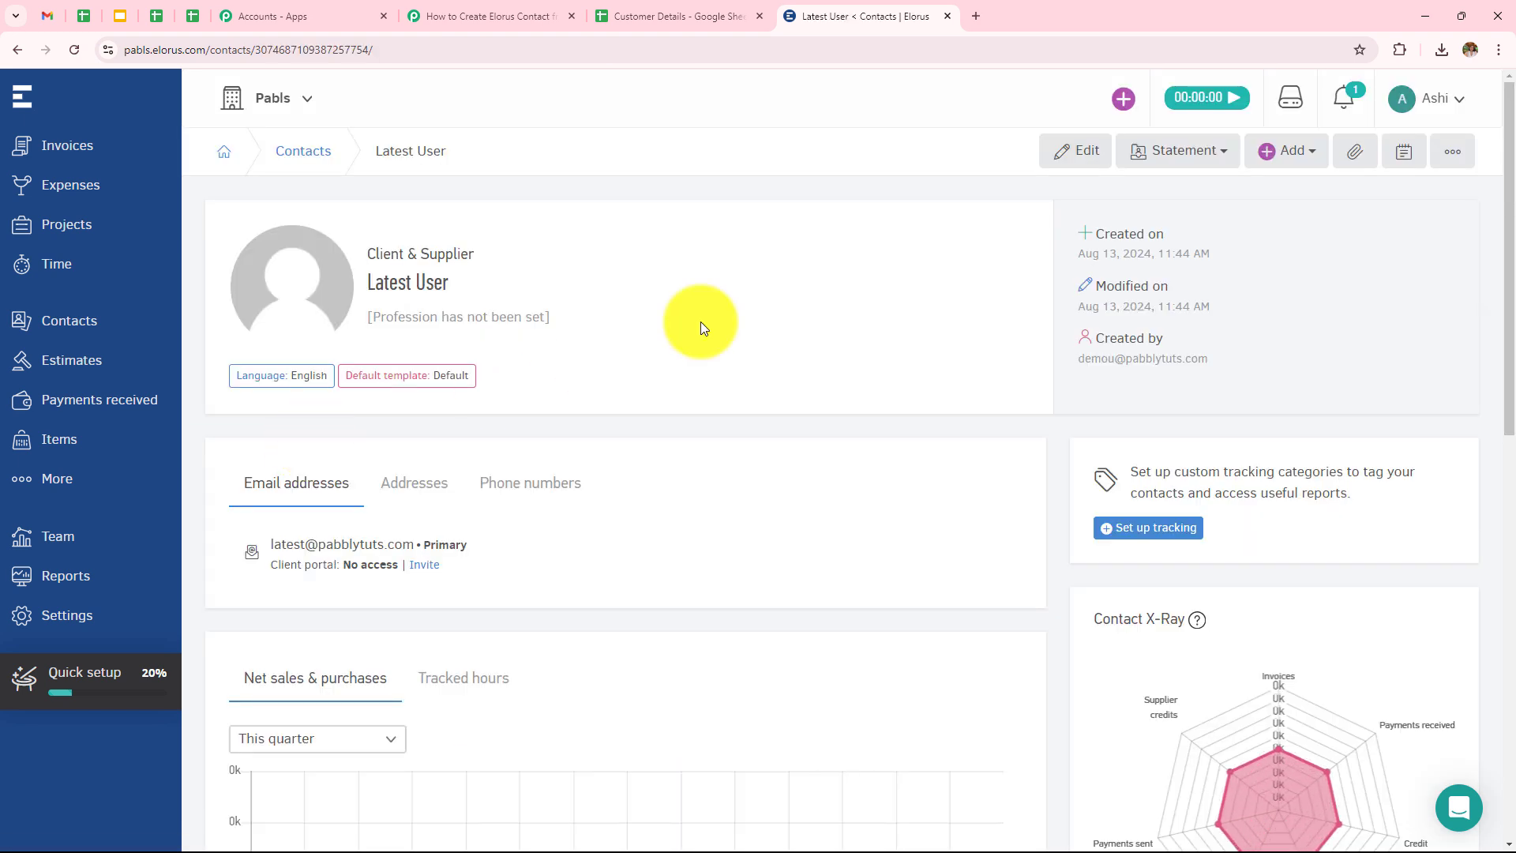
scroll(699, 320, "down", 1)
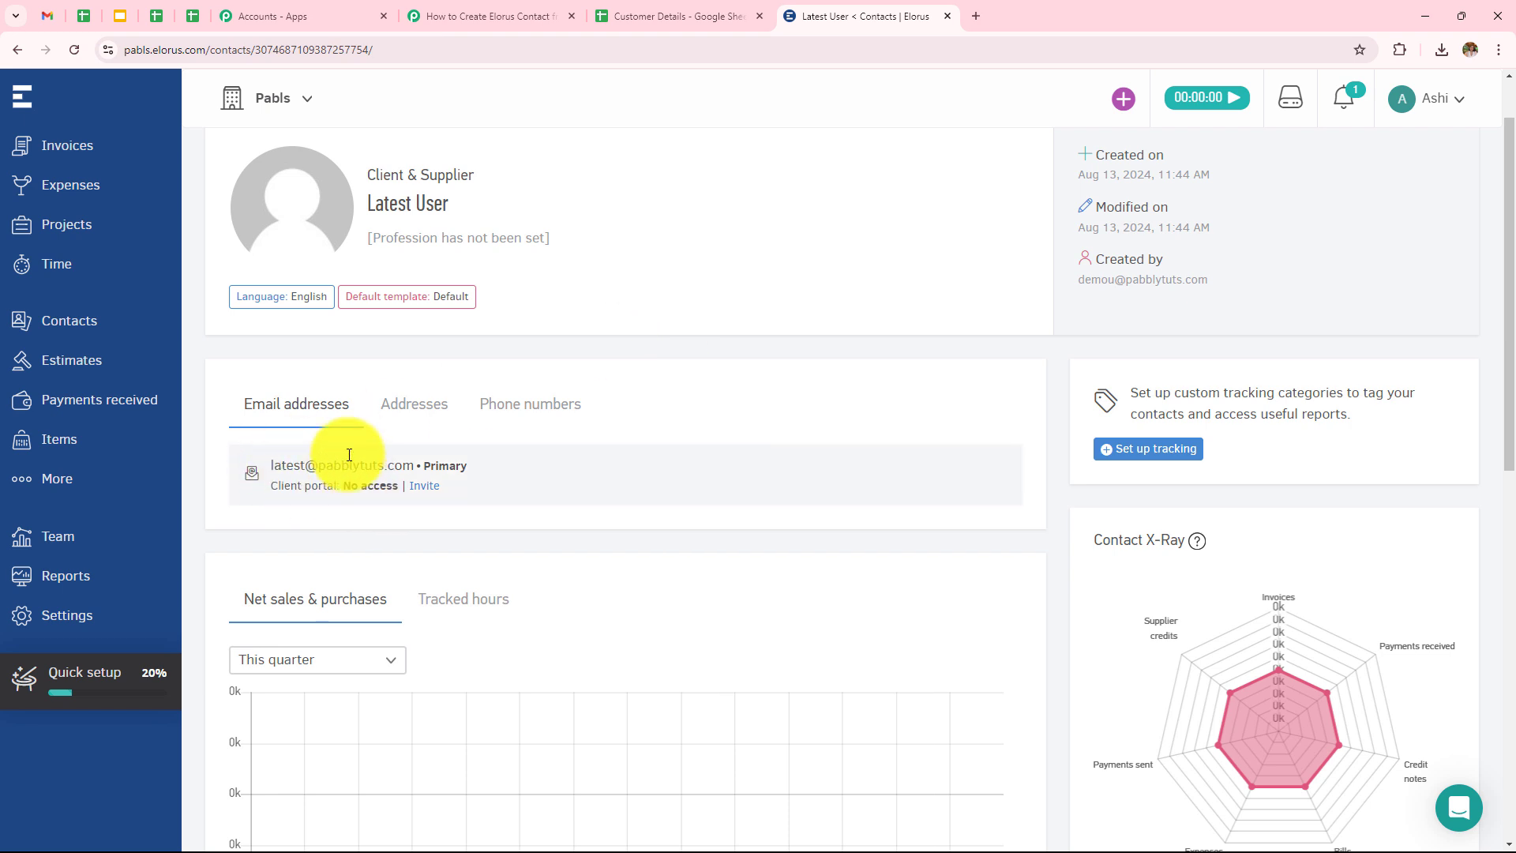
left_click(557, 403)
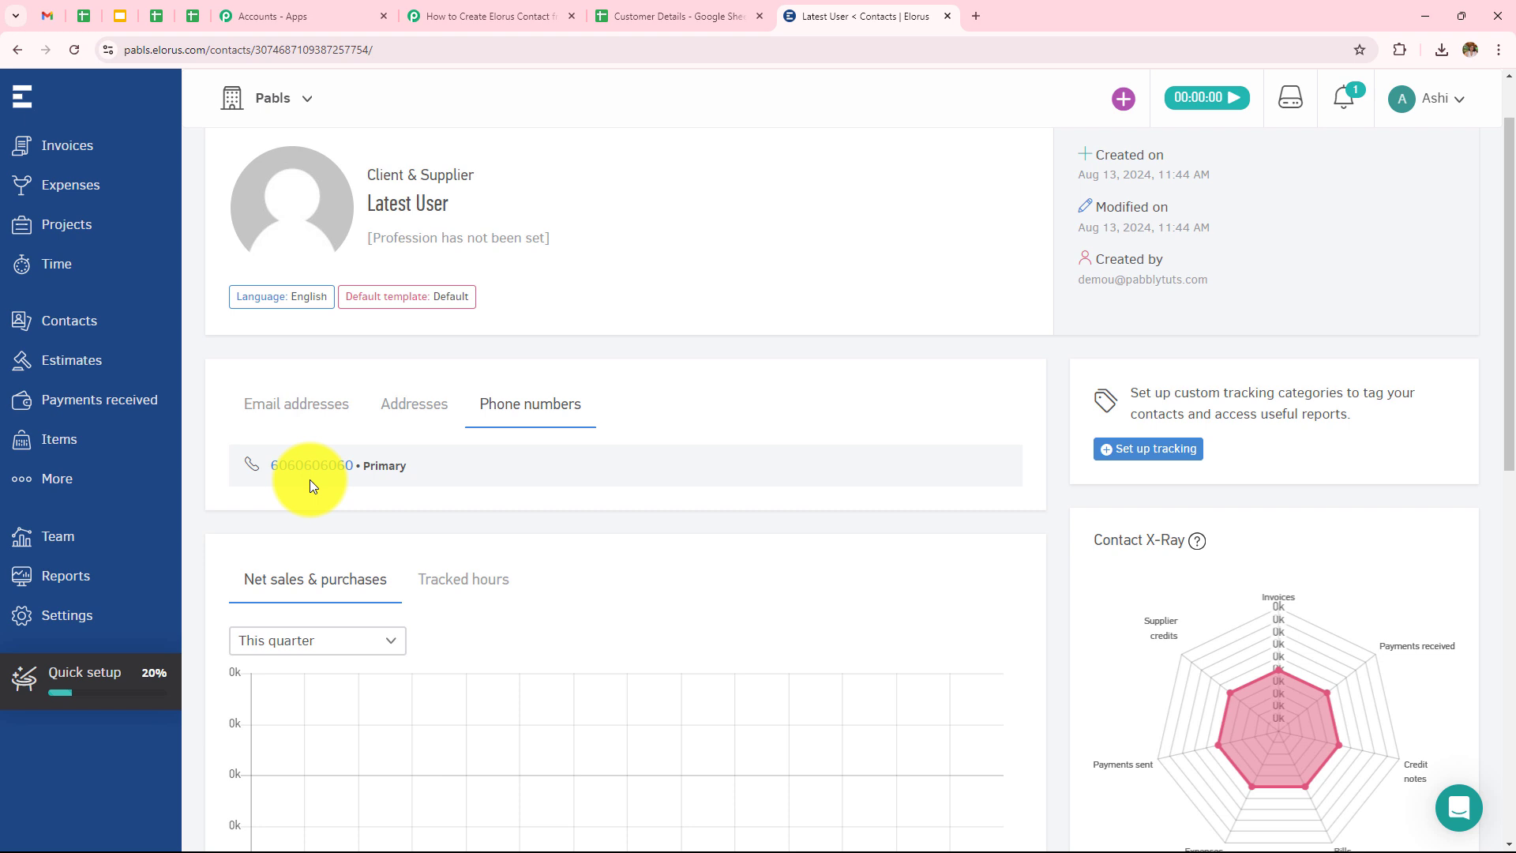
left_click(497, 16)
left_click(808, 386)
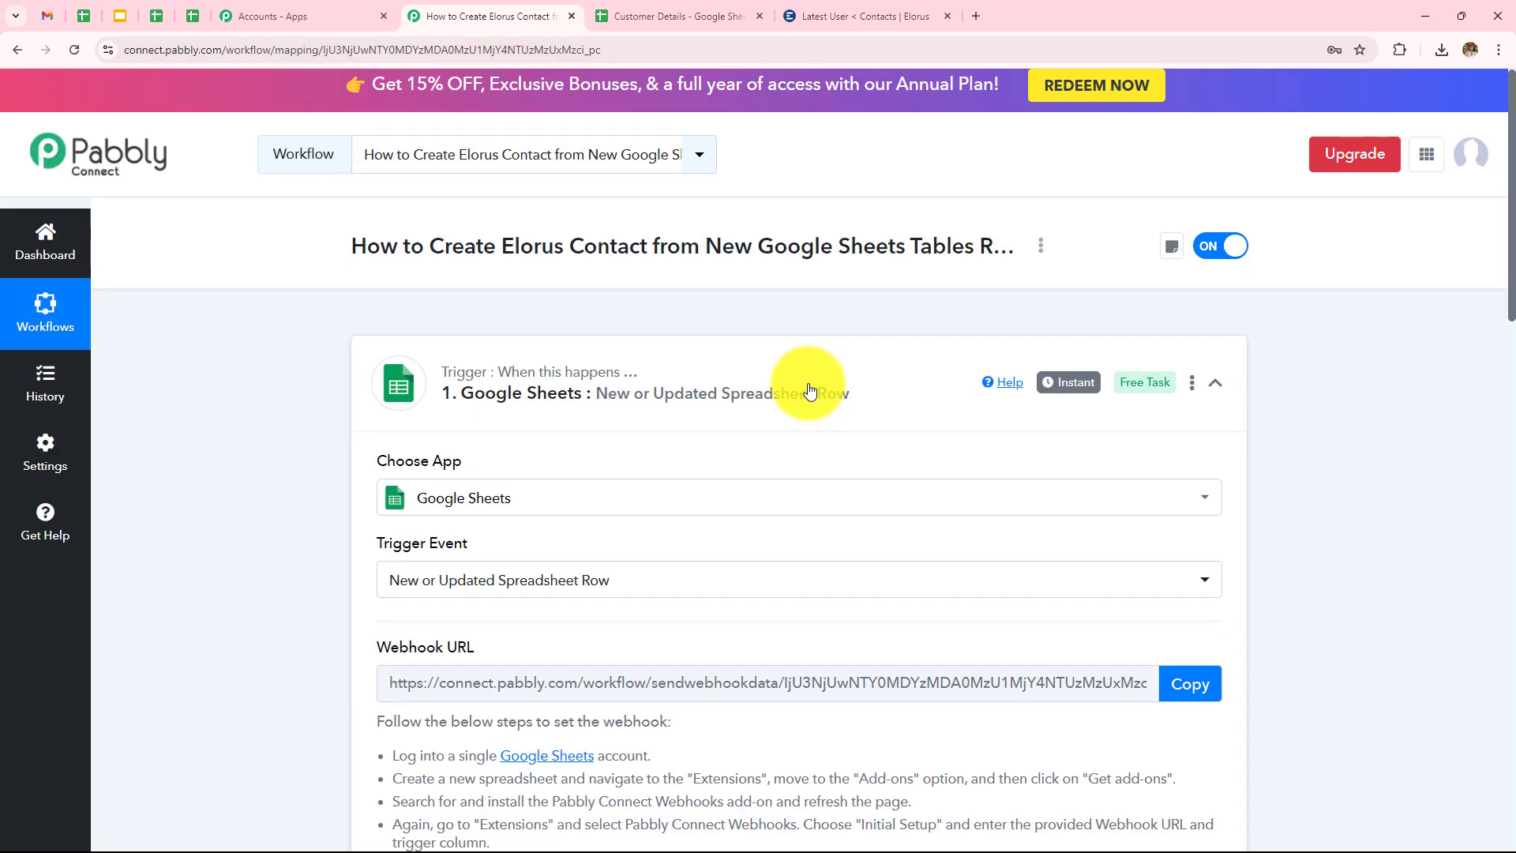
Rerun the Elorus Create Contact action with Save & Send Test Request.
scroll(809, 388, "down", 2)
scroll(809, 388, "down", 2)
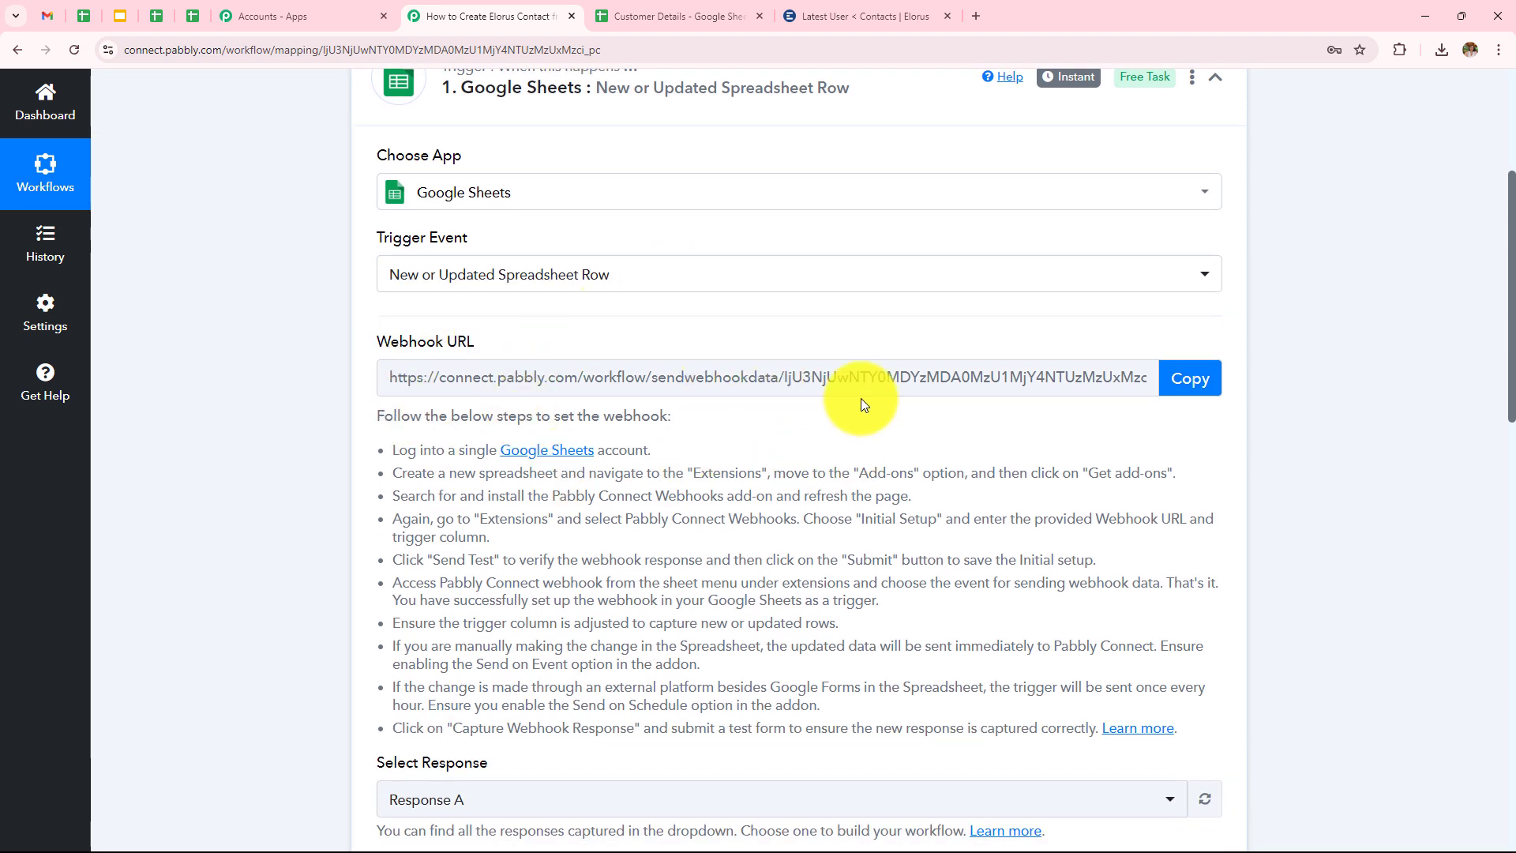
scroll(860, 403, "down", 3)
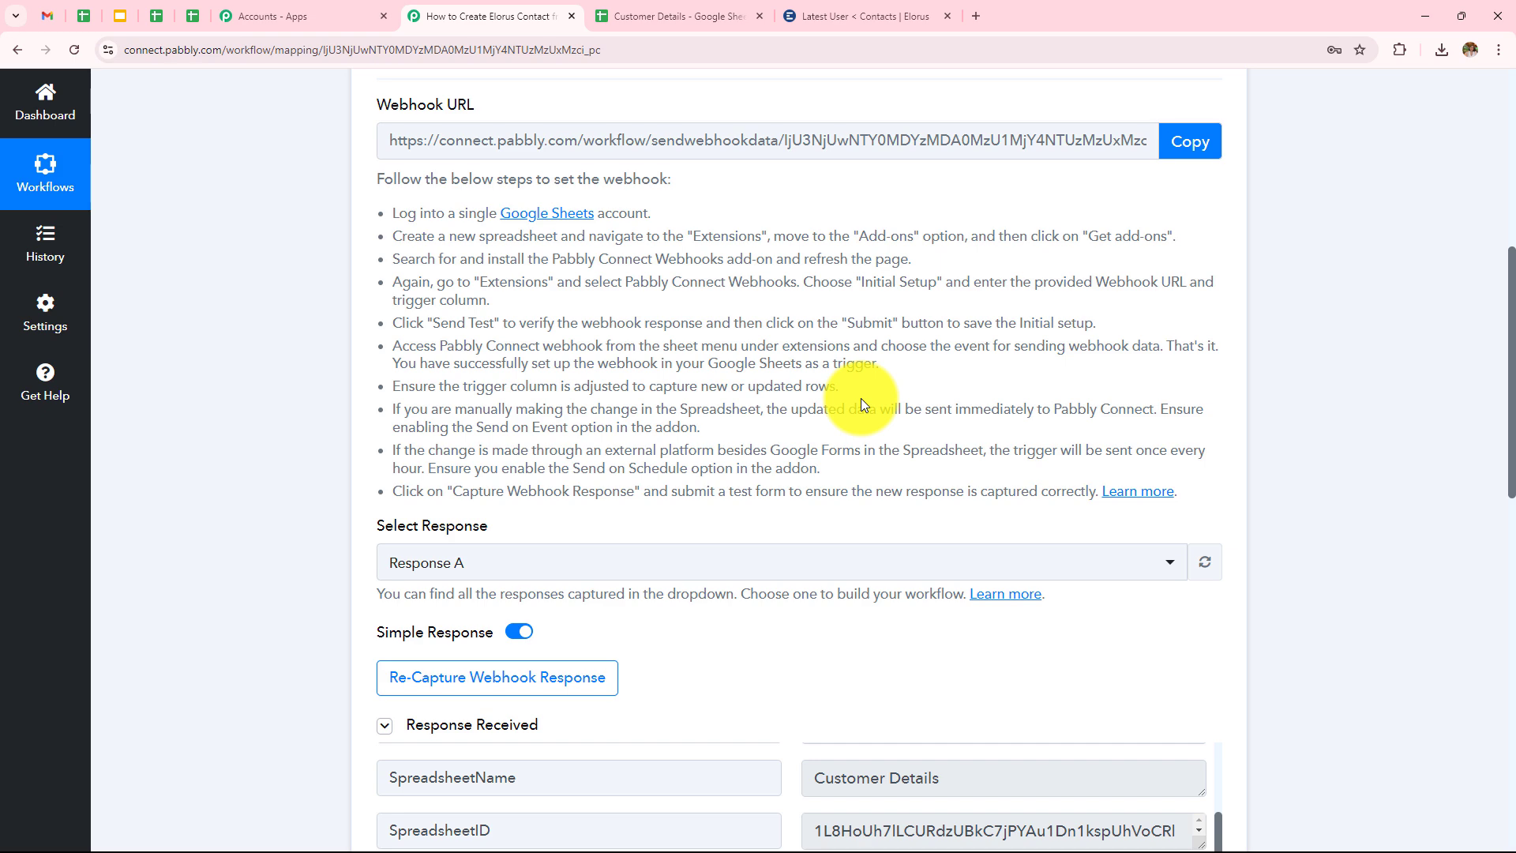
scroll(1006, 471, "down", 6)
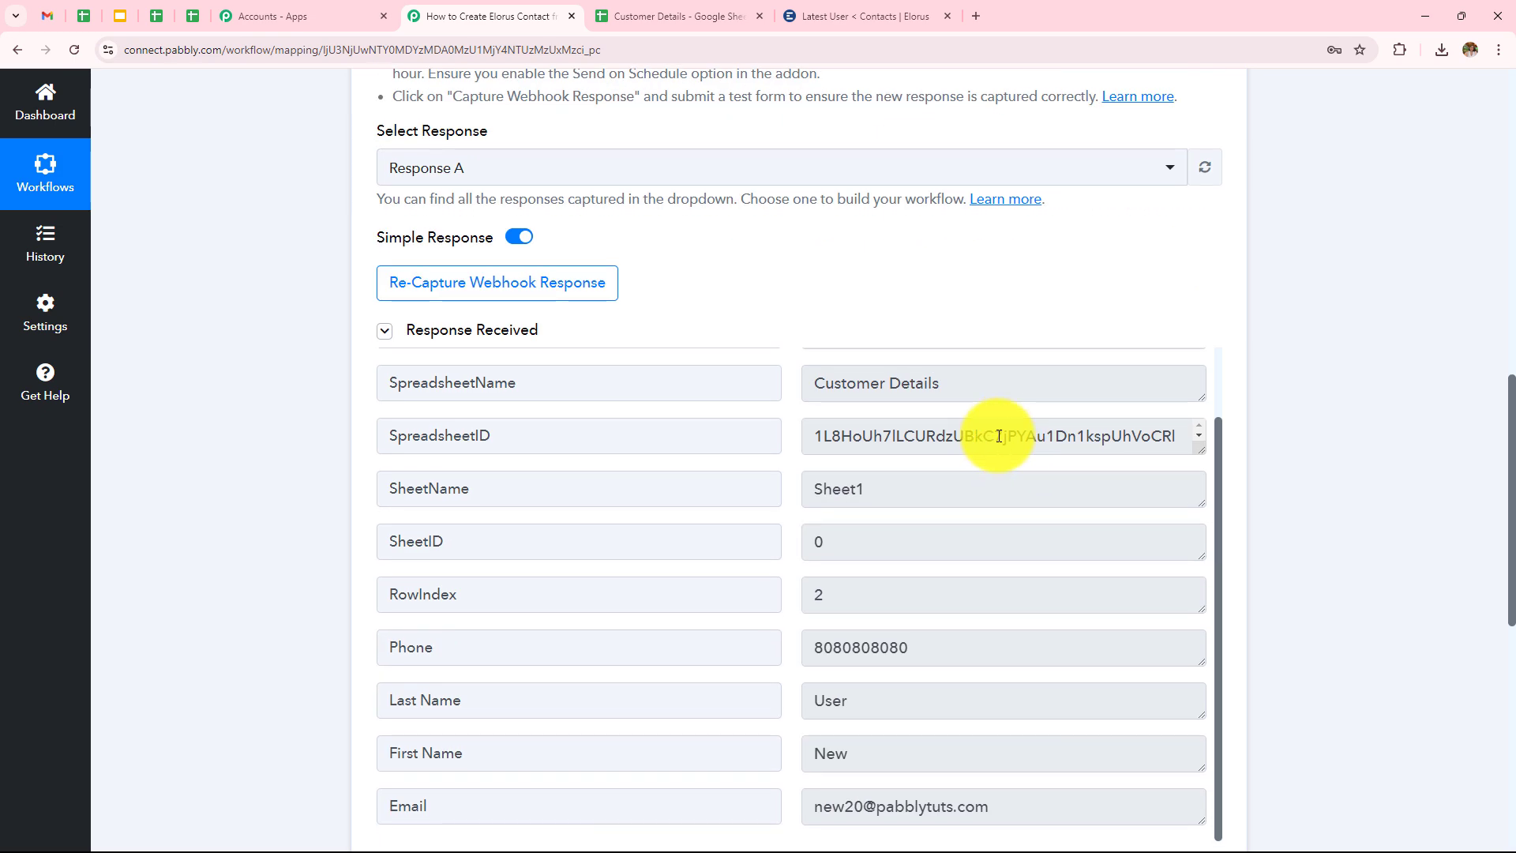
scroll(1303, 328, "down", 9)
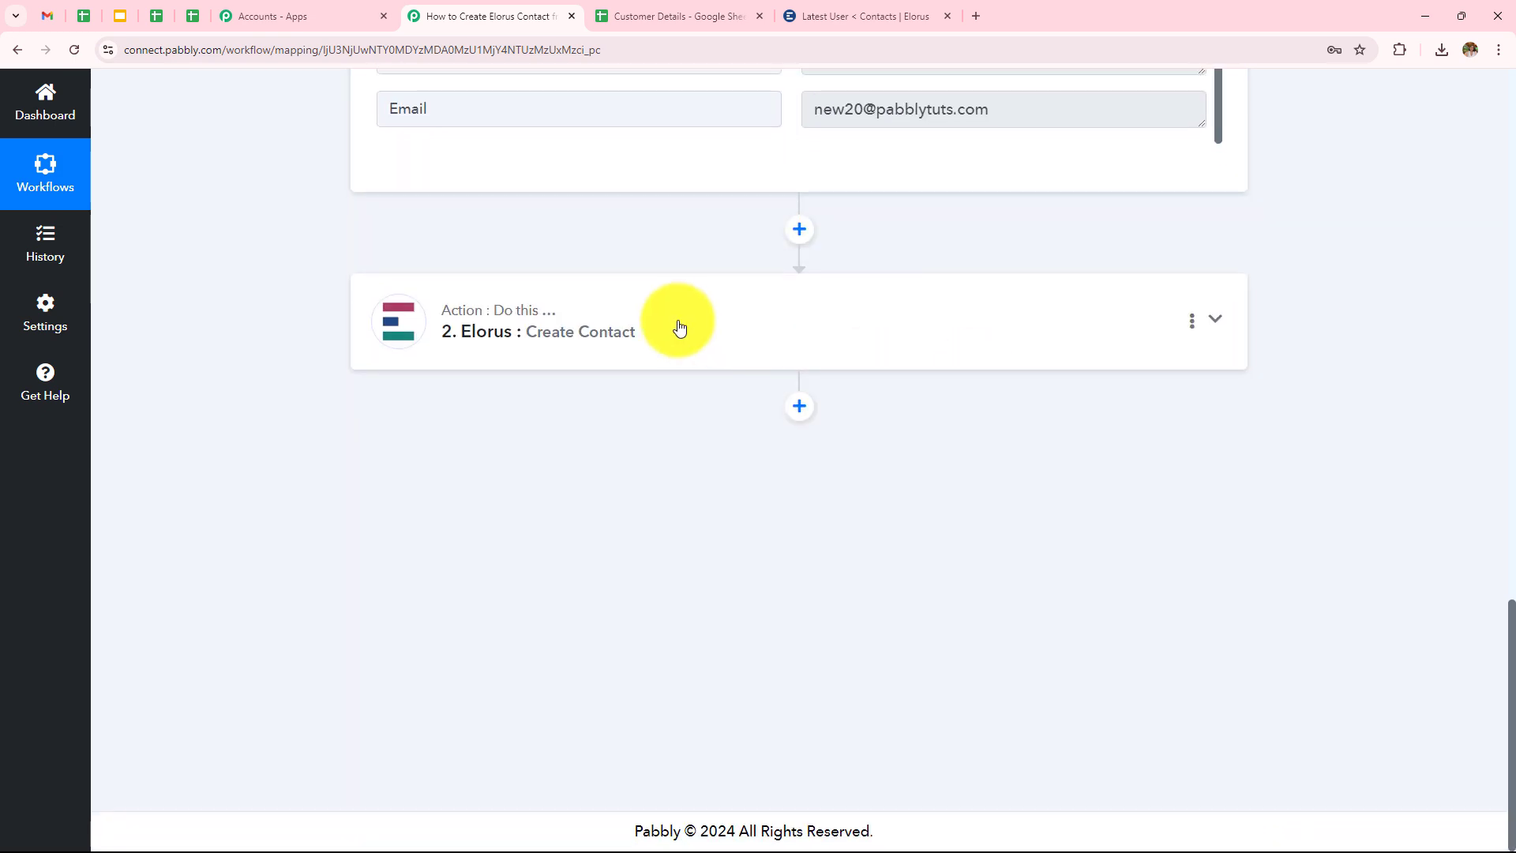
left_click(667, 324)
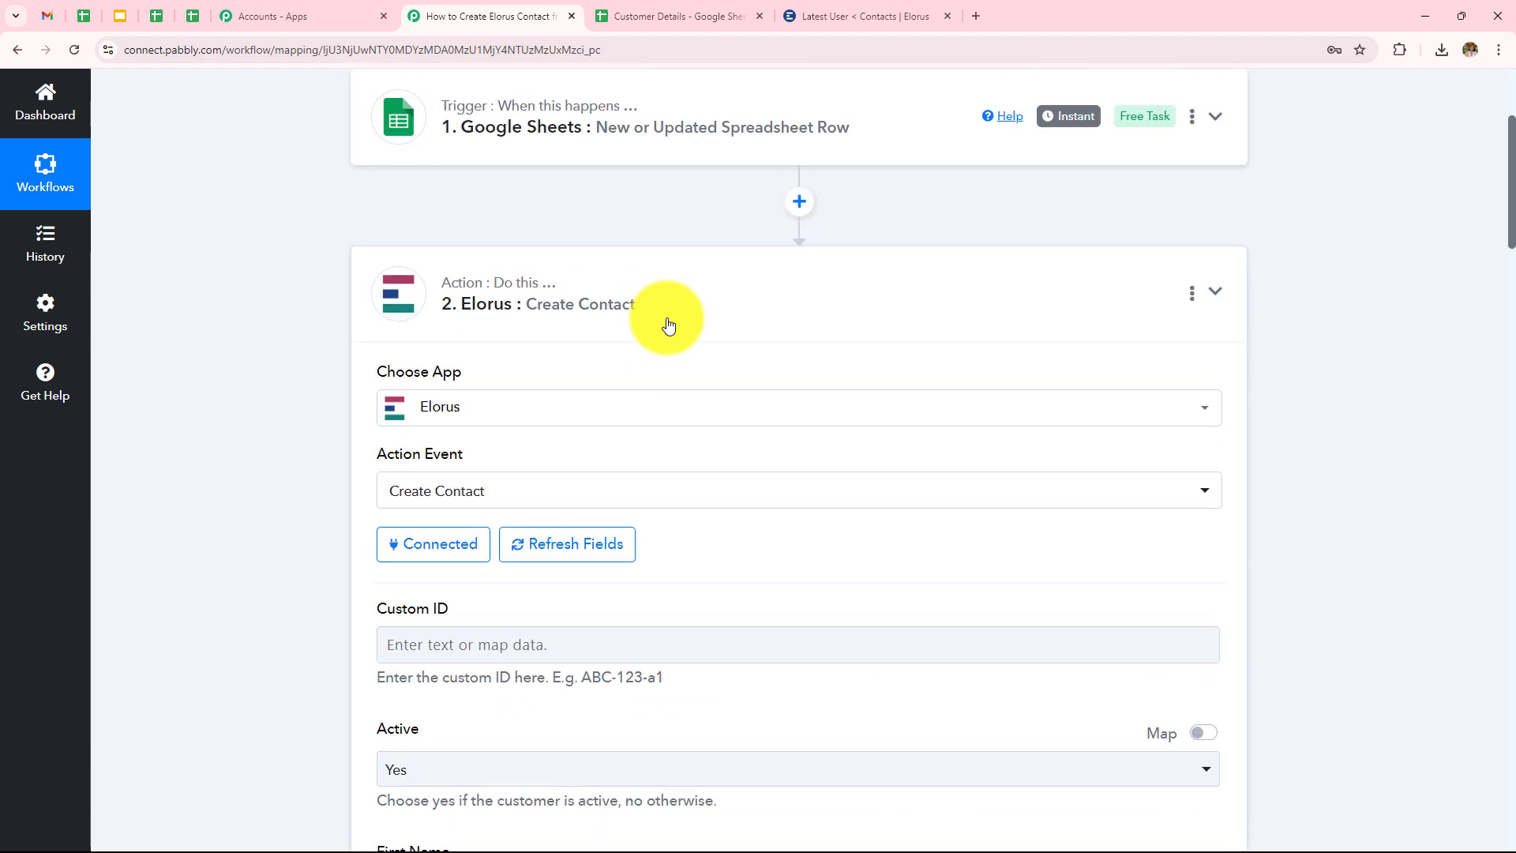
scroll(667, 325, "down", 10)
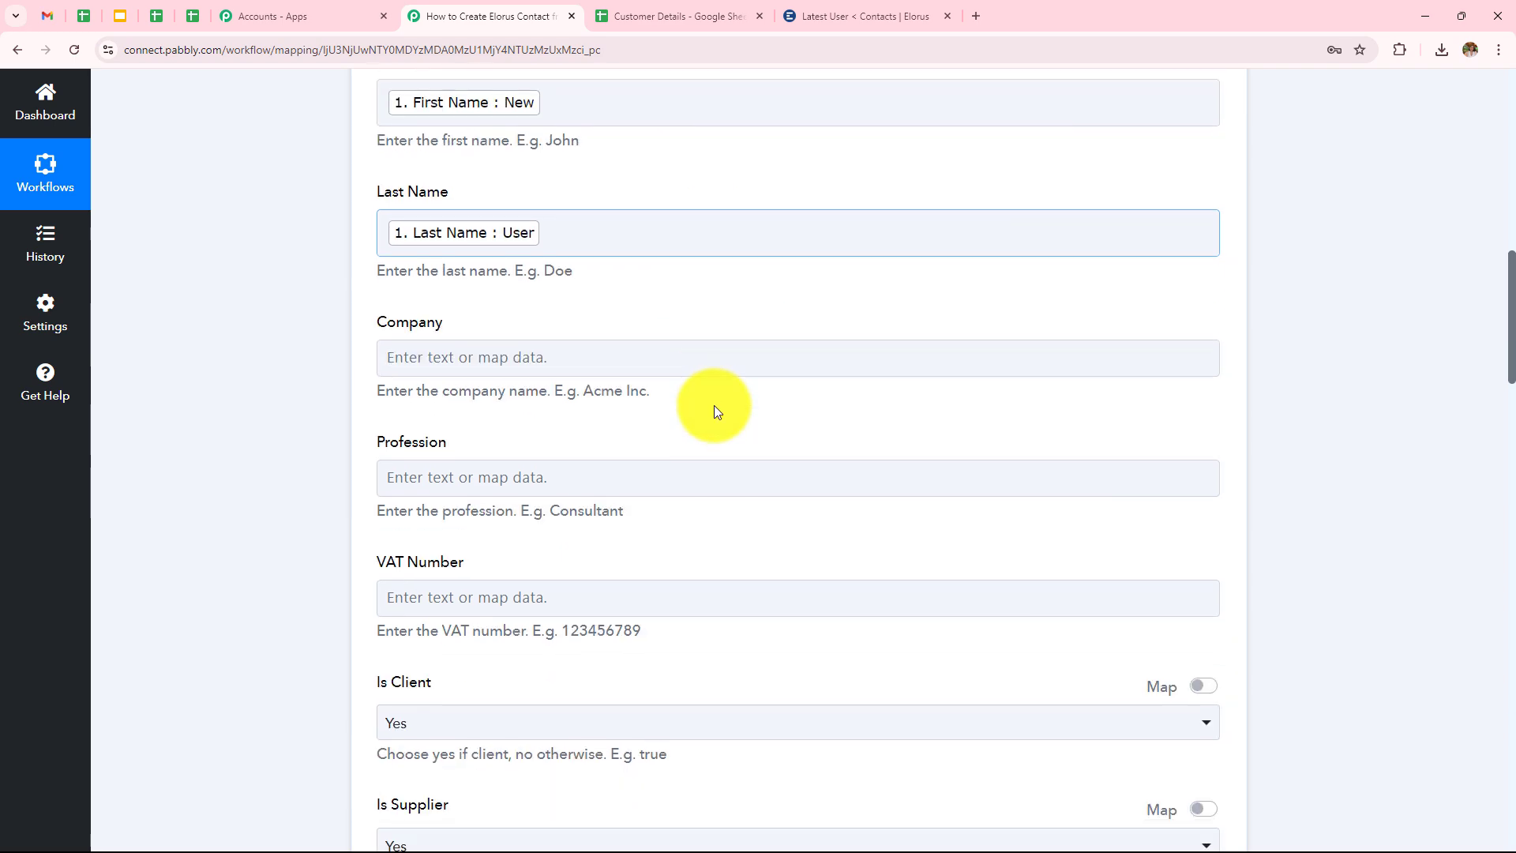
scroll(716, 409, "down", 20)
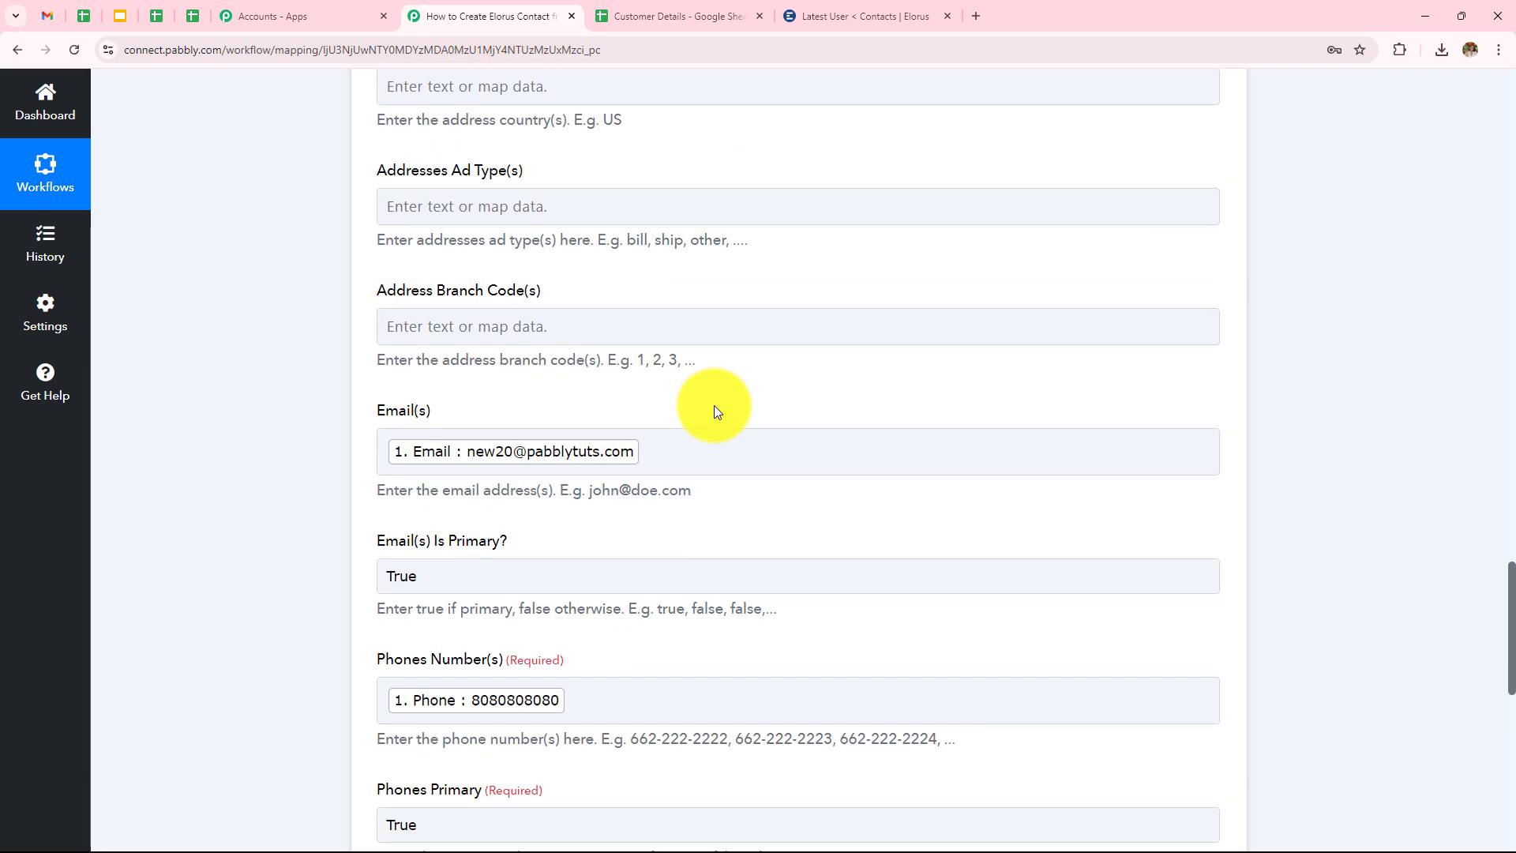
scroll(716, 409, "down", 8)
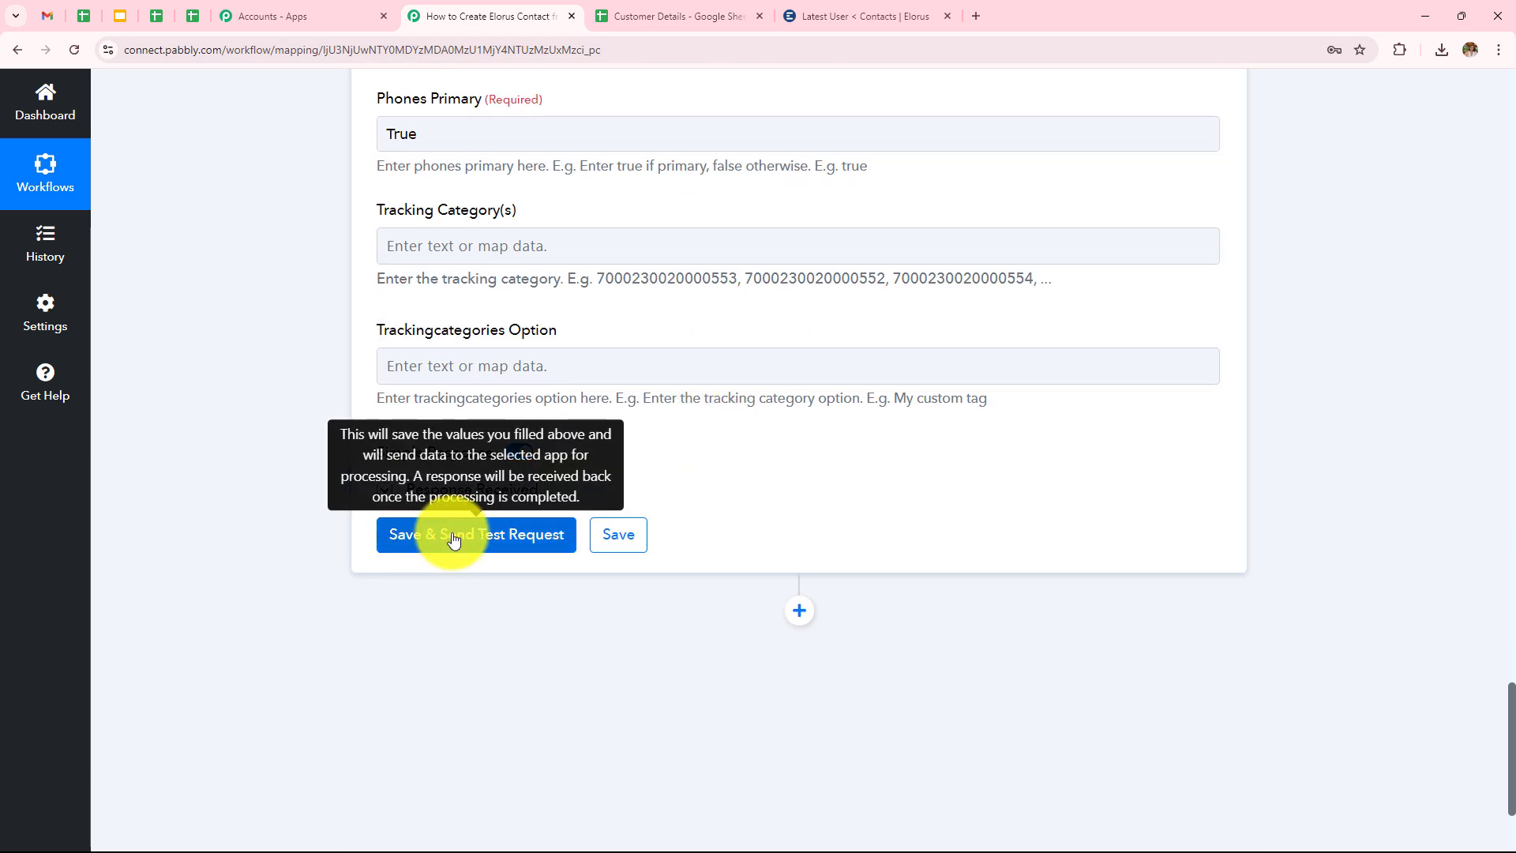
left_click(385, 490)
Compare the returned contact with the Elorus contacts list and return to the workflow.
scroll(789, 221, "down", 4)
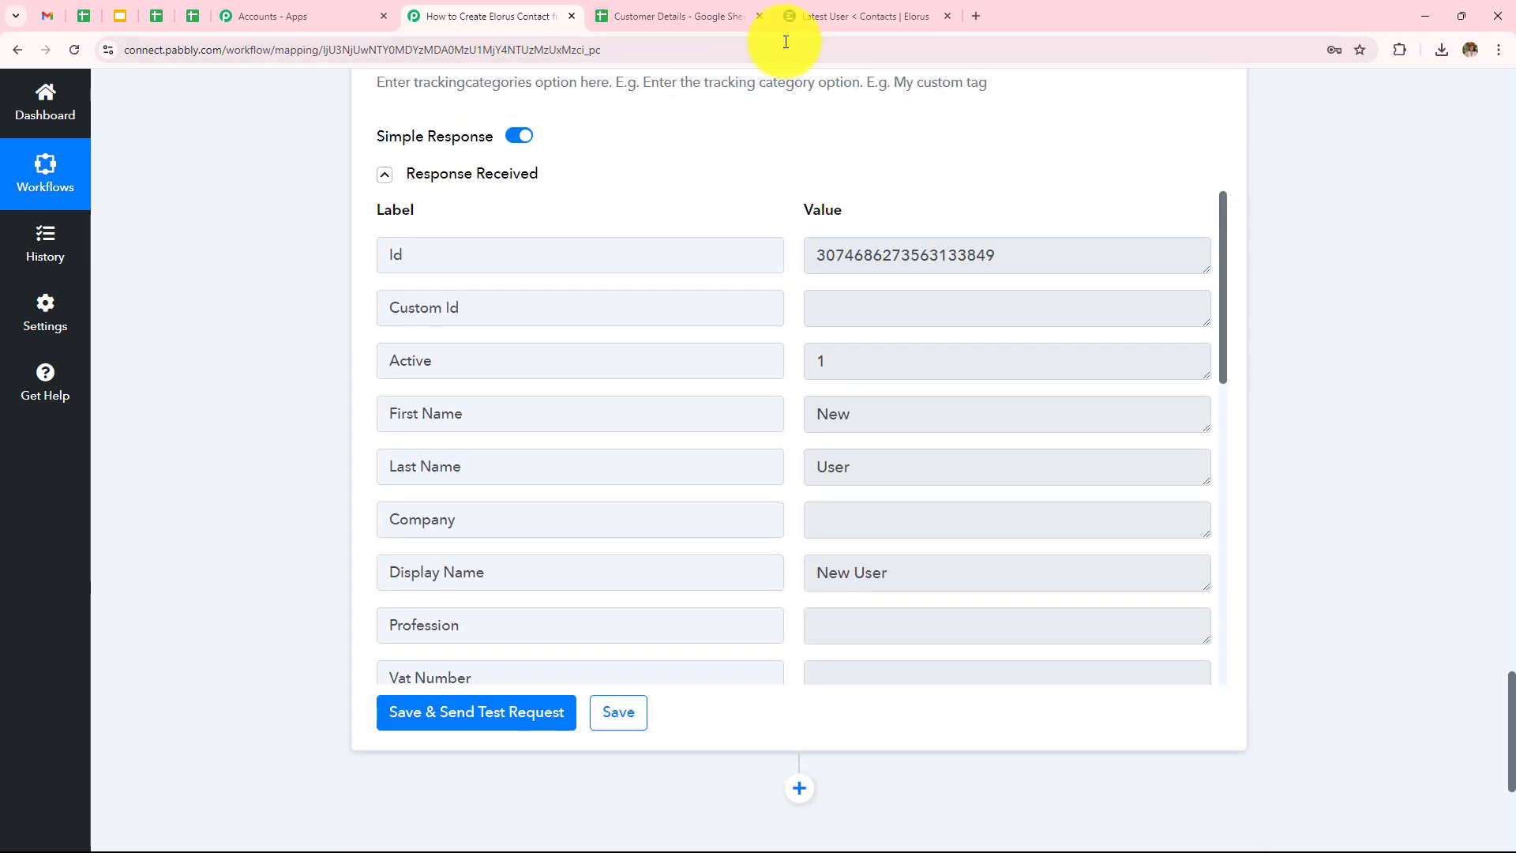
left_click(825, 15)
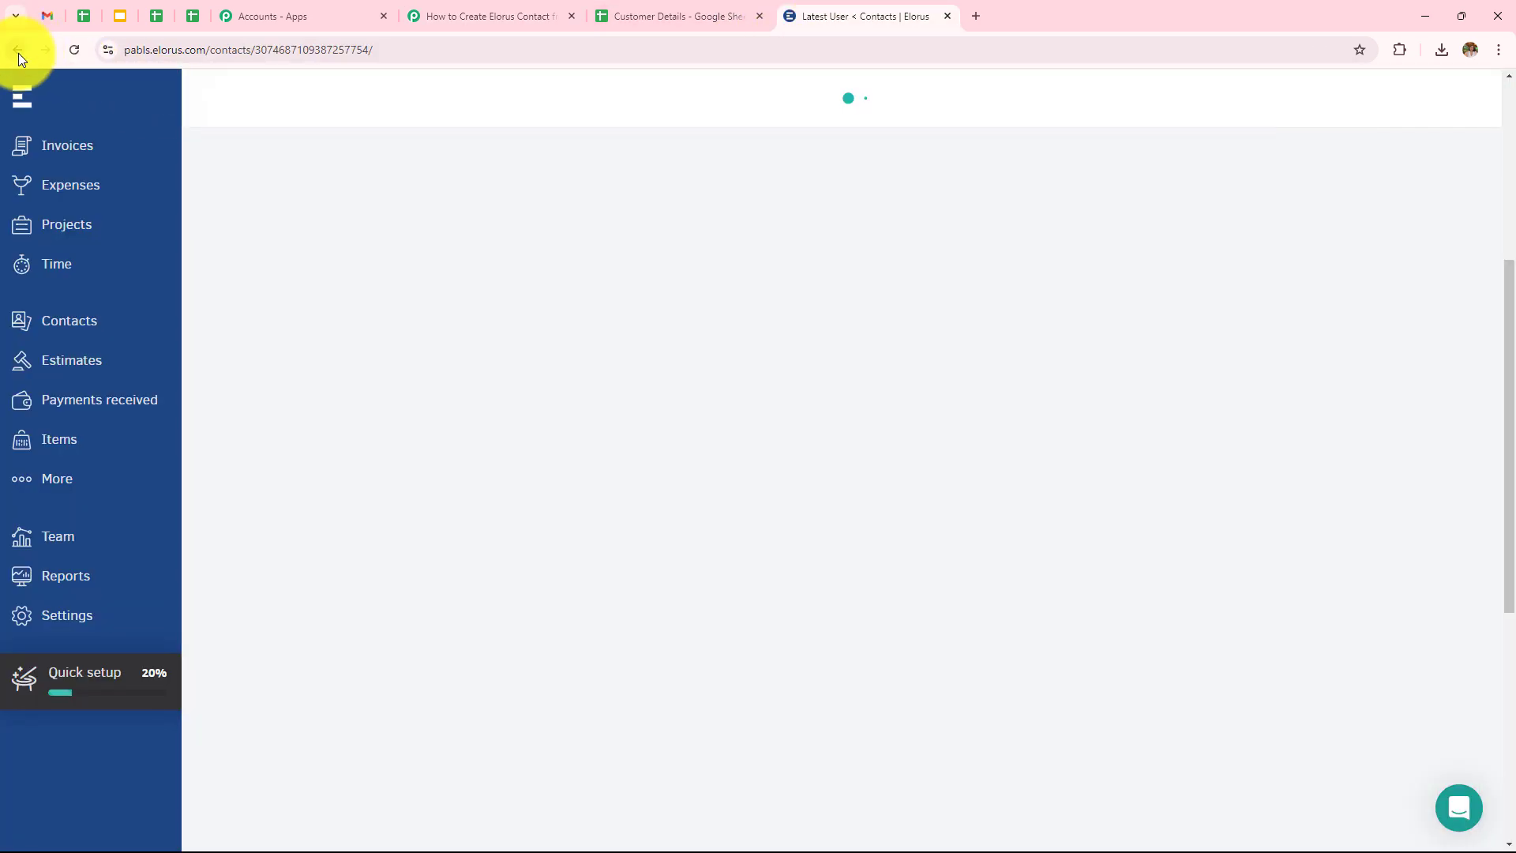
left_click(18, 52)
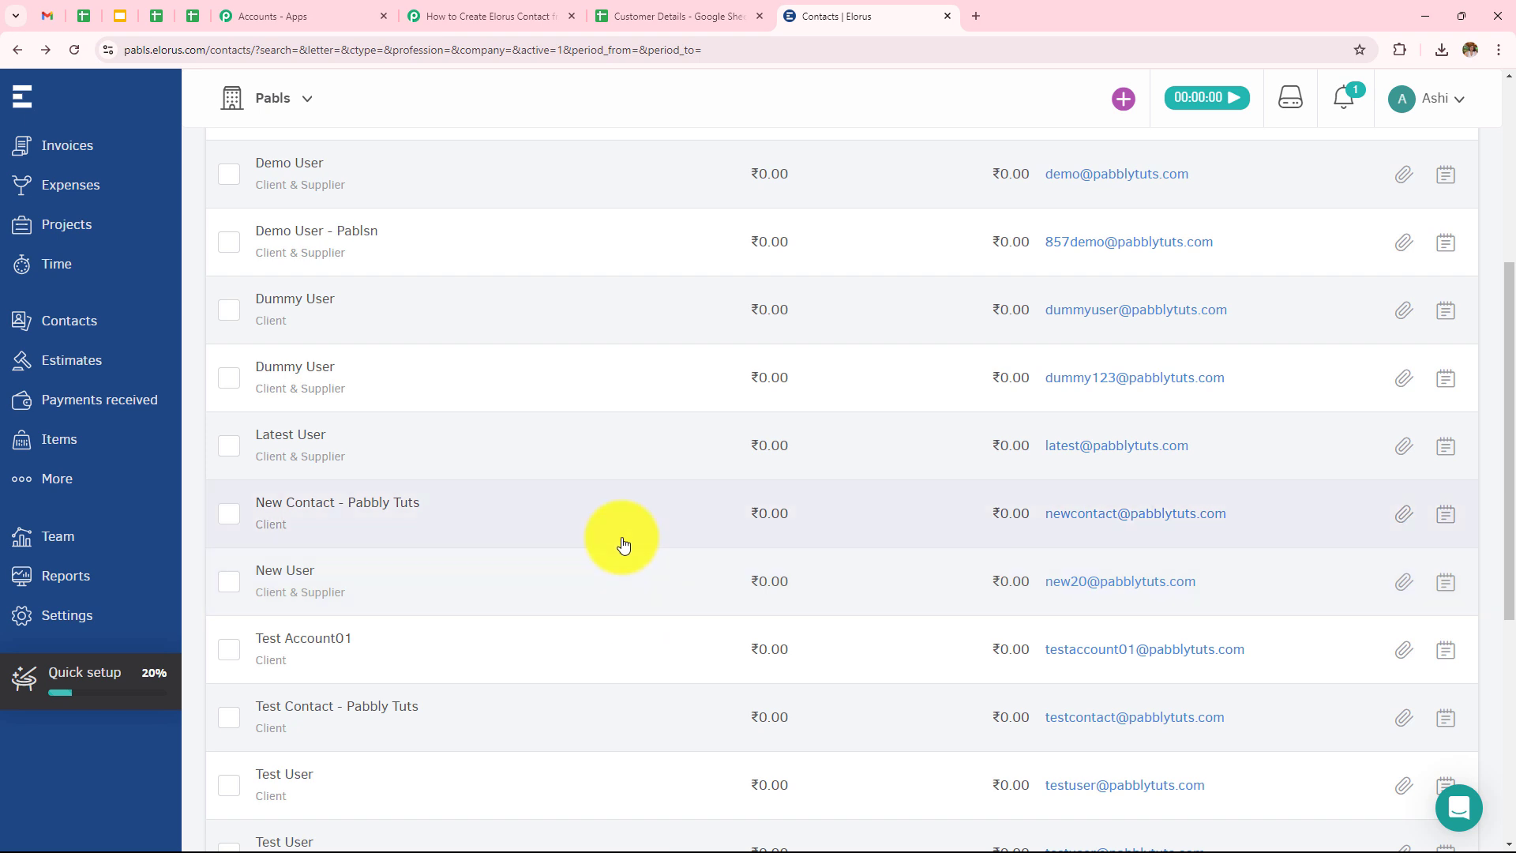
left_click(498, 16)
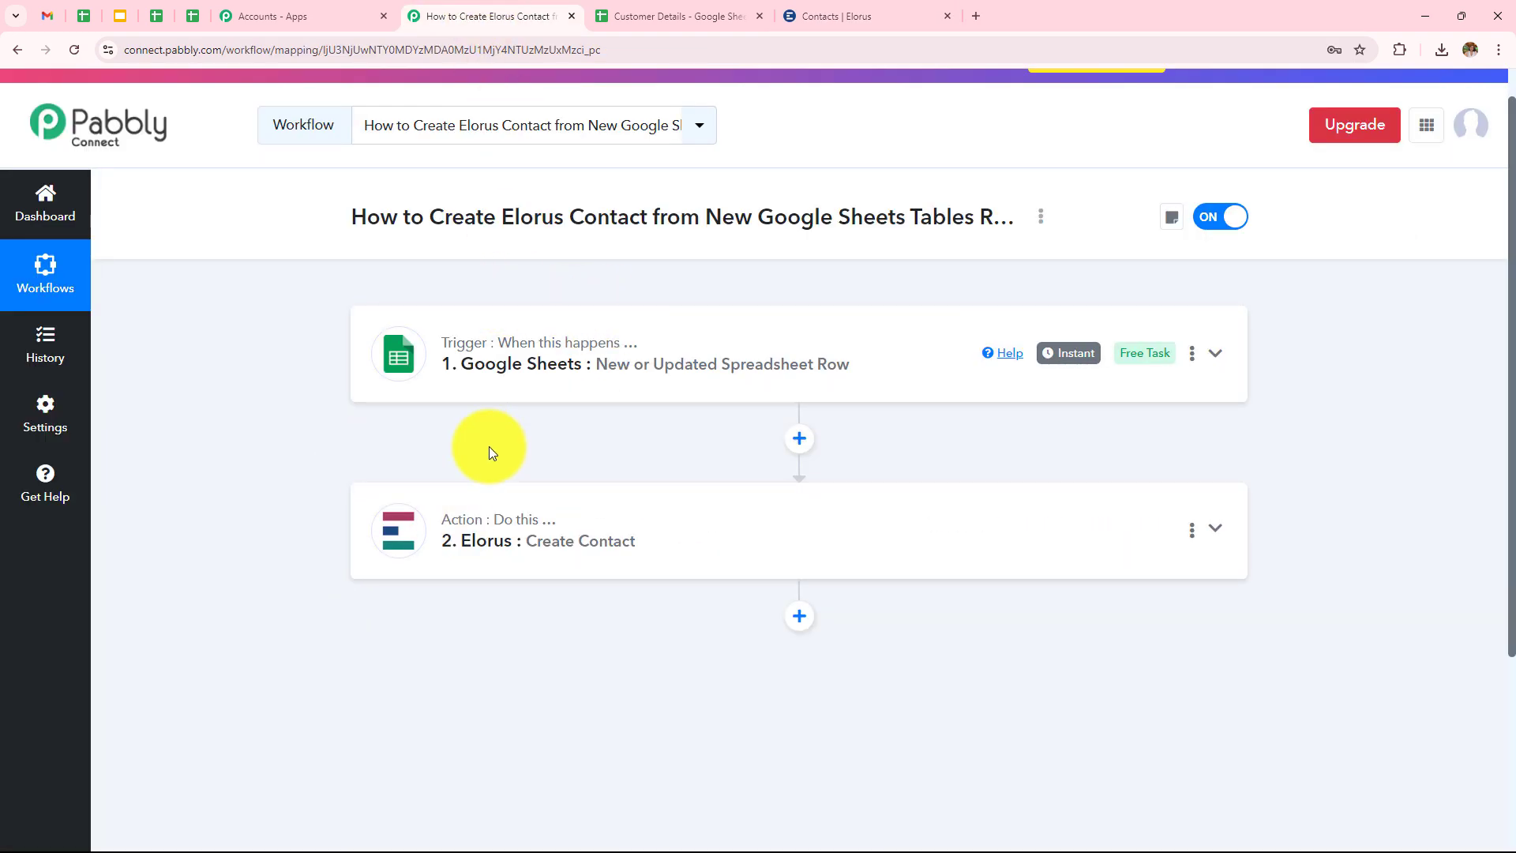
scroll(489, 447, "up", 1)
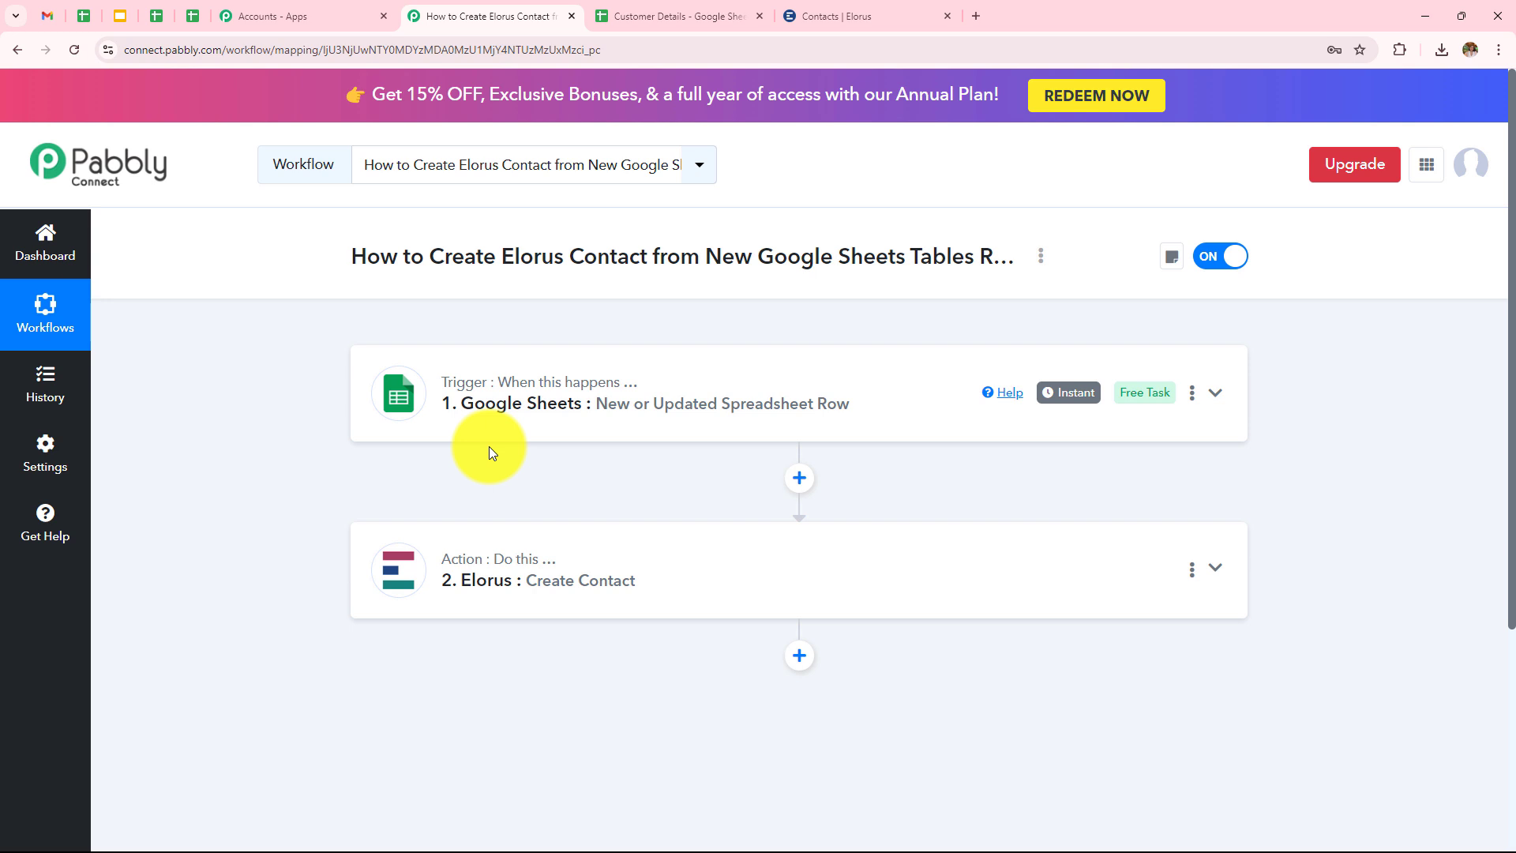